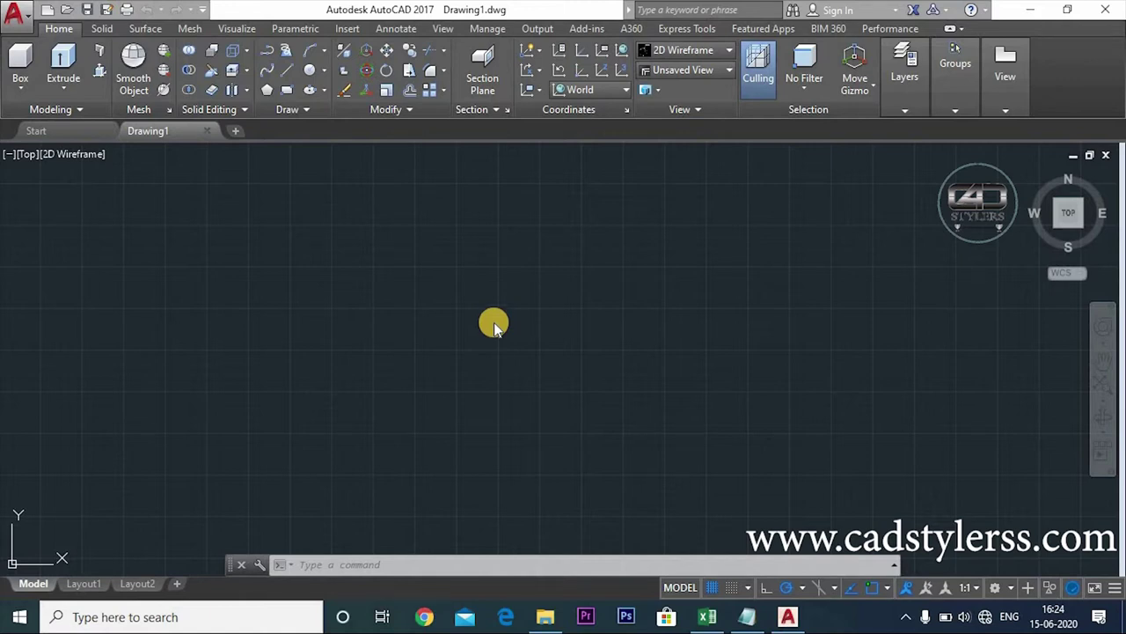
# - Draw a radius-100 circle centred at 0,0 and zoom all to see it
pyautogui.click(492, 326)
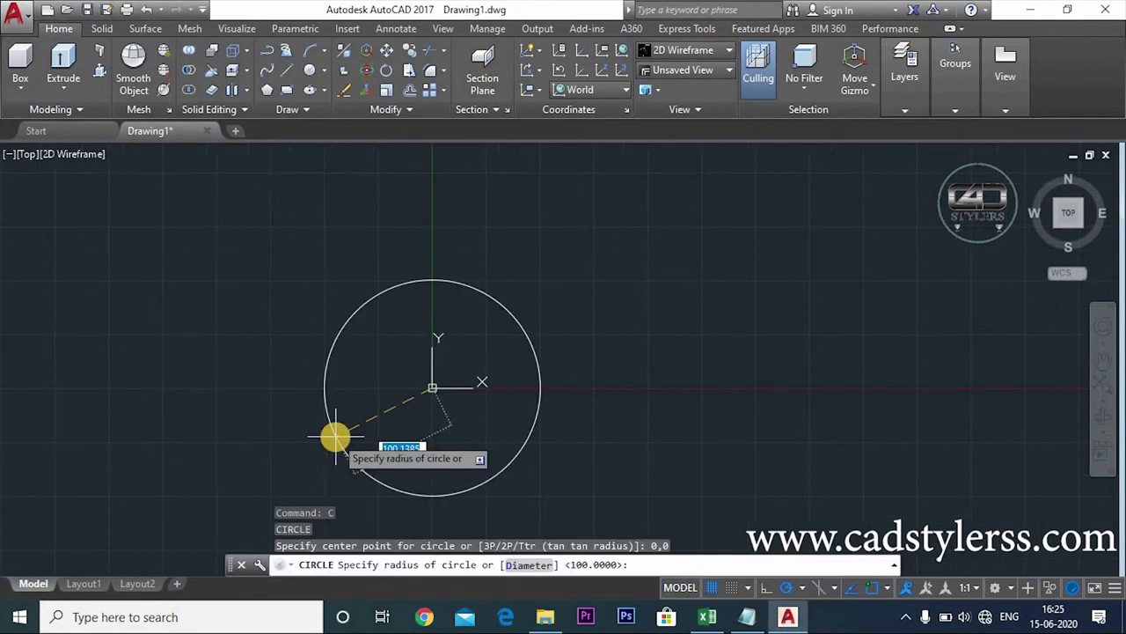
pyautogui.press('Return')
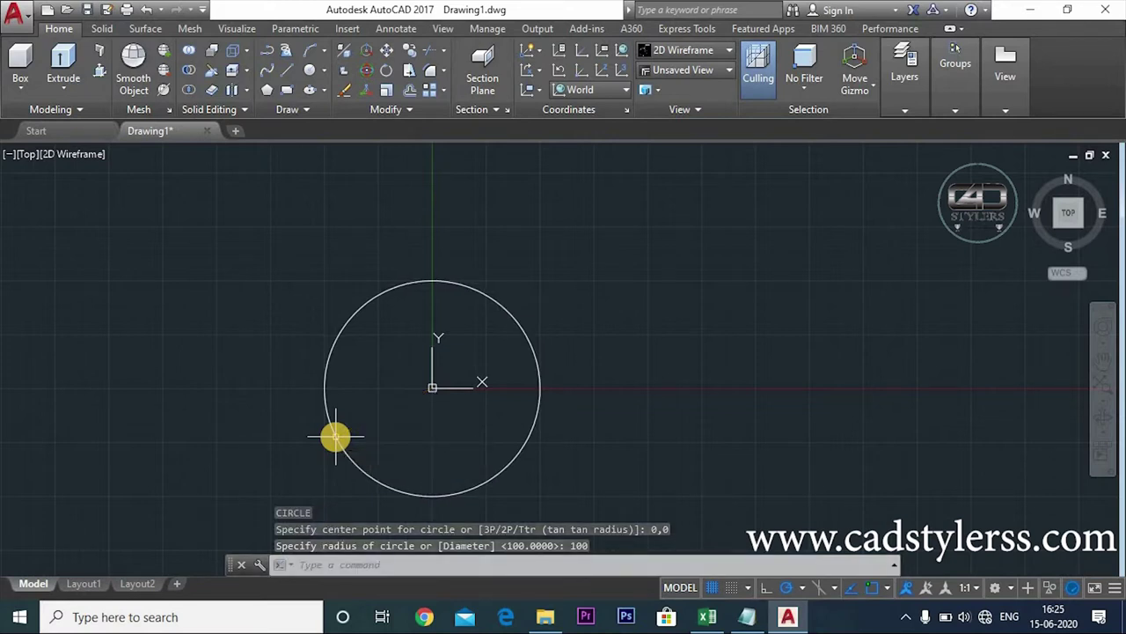
pyautogui.write('z')
pyautogui.press('Return')
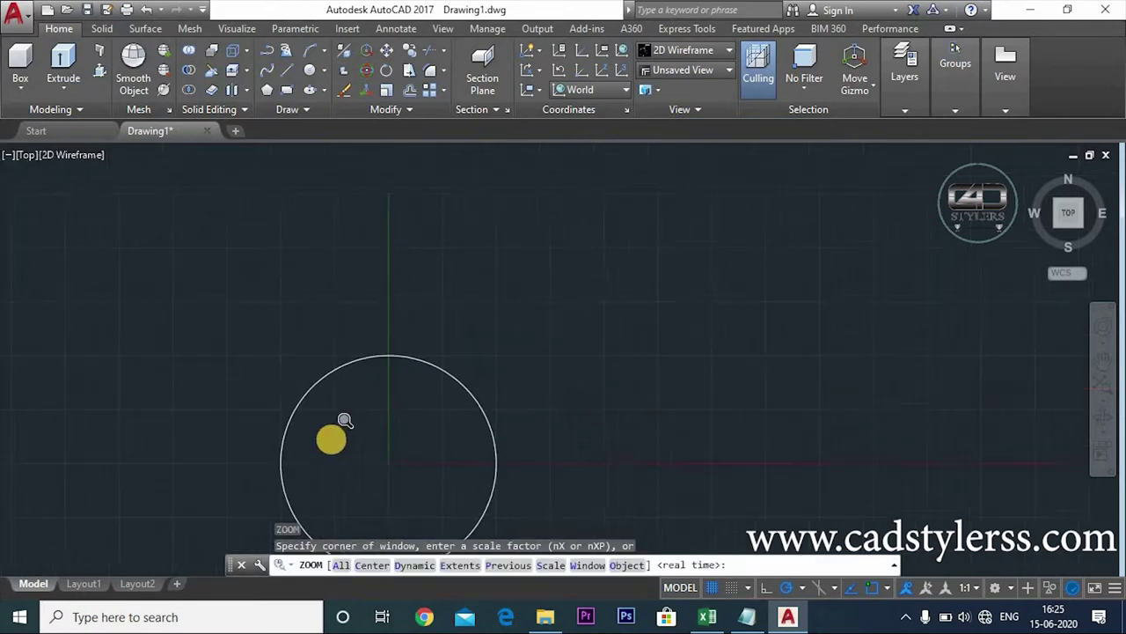
pyautogui.write('a')
pyautogui.press('Return')
# - Add a second circle of radius 90 at the same centre, @0,0
pyautogui.press('Return')
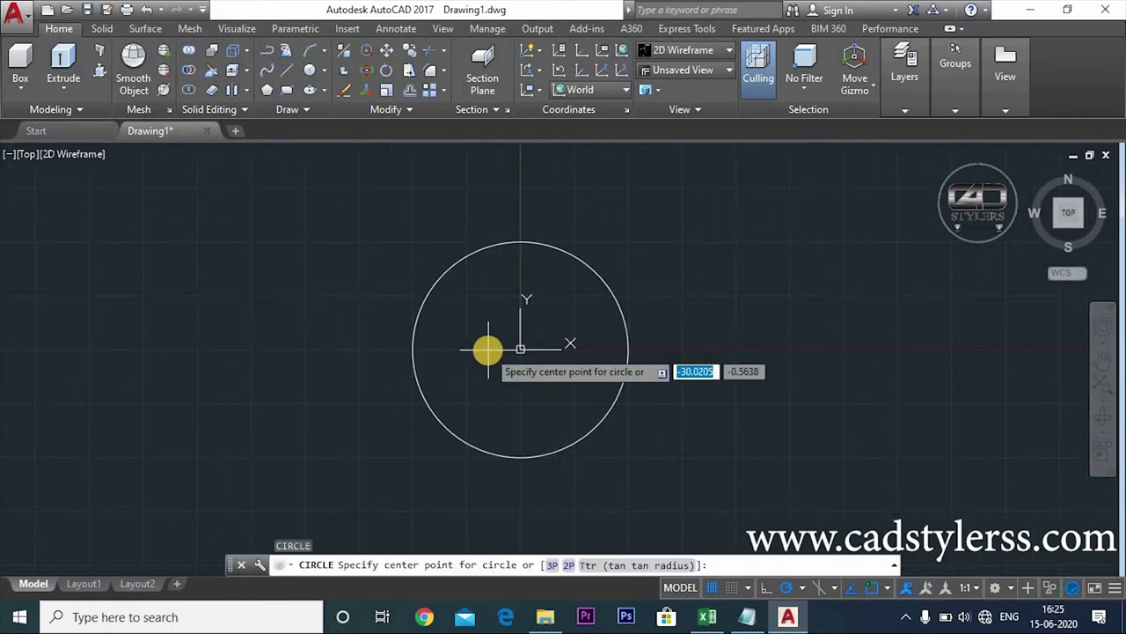
pyautogui.write('@0,0')
pyautogui.press('Return')
pyautogui.write('90')
pyautogui.press('Return')
pyautogui.press('Escape')
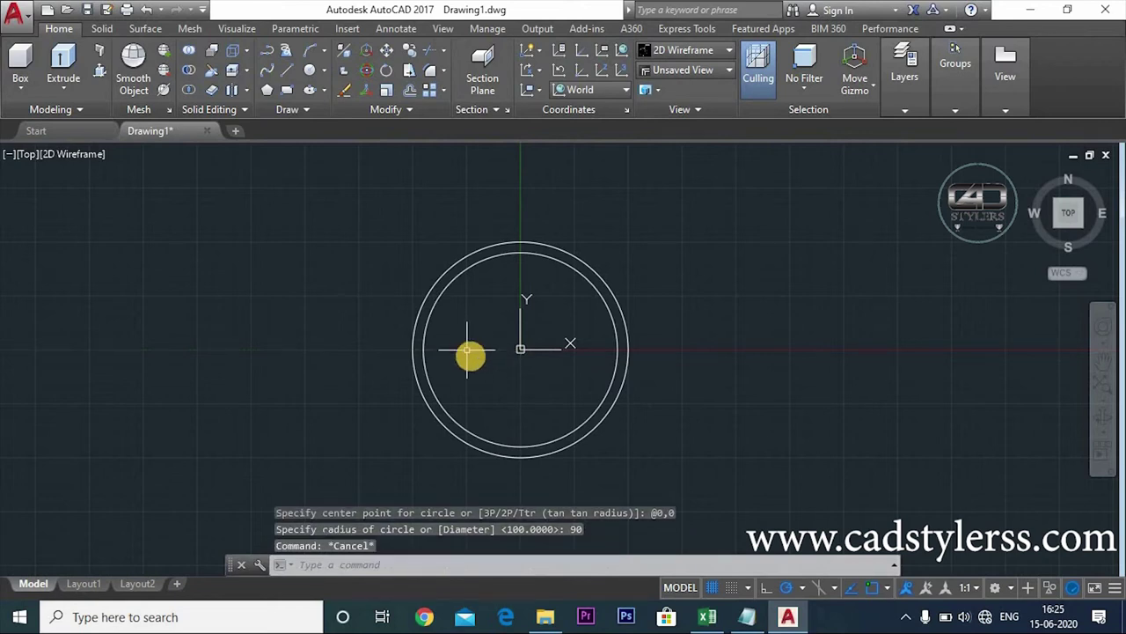
# - Press-pull the ring area between the circles by 5 units
pyautogui.moveTo(664, 440)
pyautogui.keyDown('shift'); pyautogui.mouseDown(button='middle')
pyautogui.moveTo(583, 334)
pyautogui.moveTo(562, 331)
pyautogui.mouseUp(button='middle'); pyautogui.keyUp('shift')
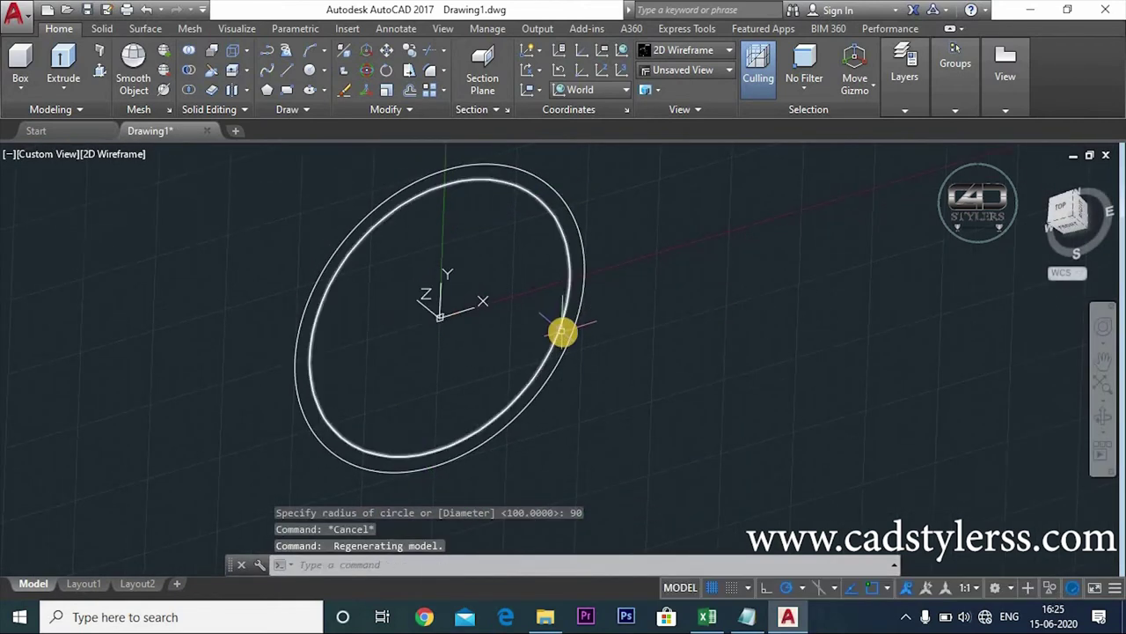
pyautogui.write('pre')
pyautogui.press('Escape')
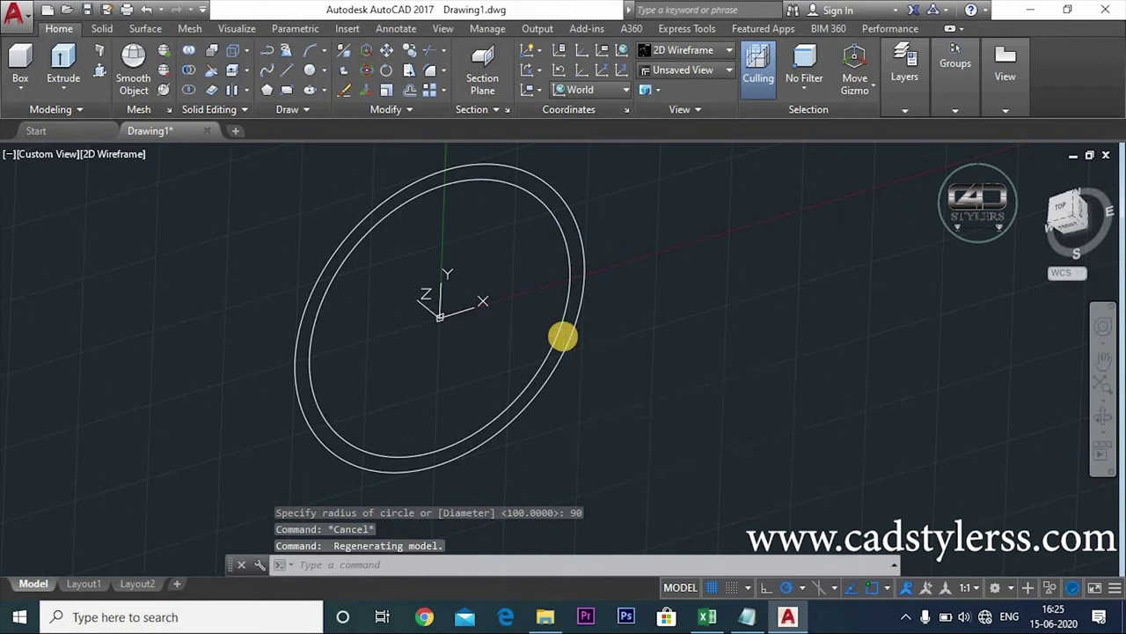
pyautogui.click(557, 364)
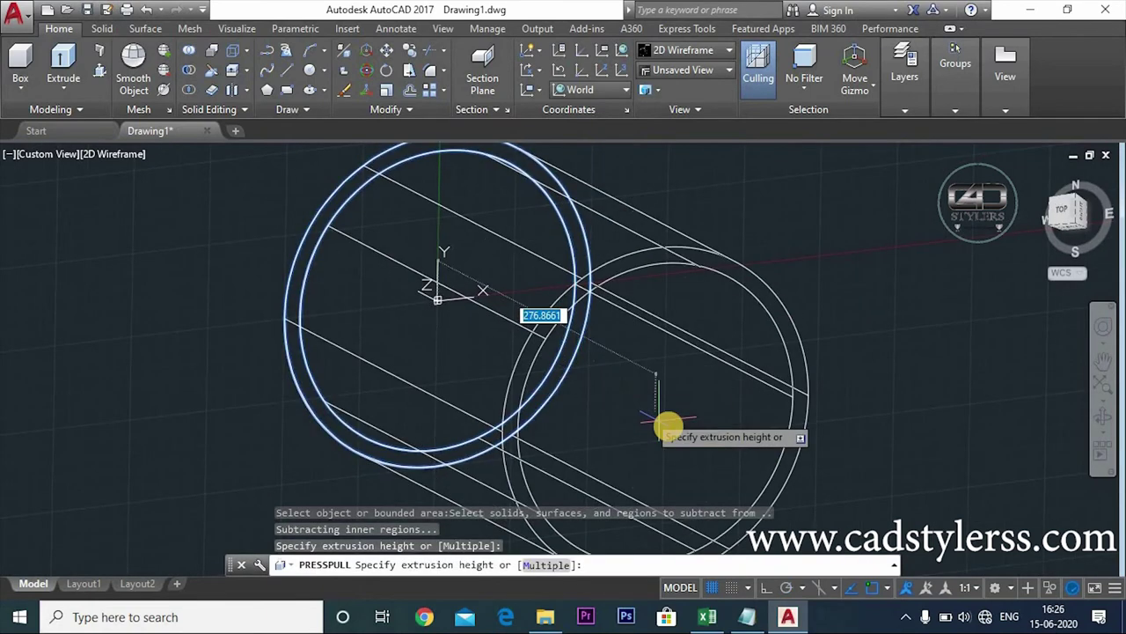
pyautogui.press('Return')
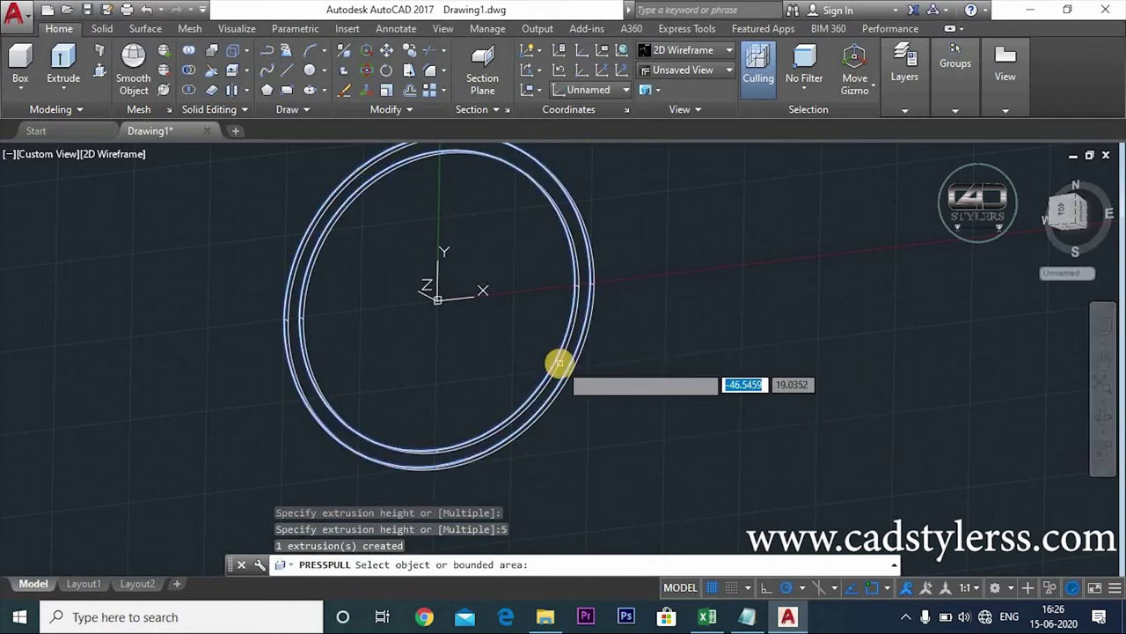
# - Press-pull the ring from its other side by another 5 units
pyautogui.keyDown('ctrl'); pyautogui.keyDown('shift'); pyautogui.moveTo(604, 394); pyautogui.dragTo(547, 356, button='middle'); pyautogui.keyUp('shift'); pyautogui.keyUp('ctrl')
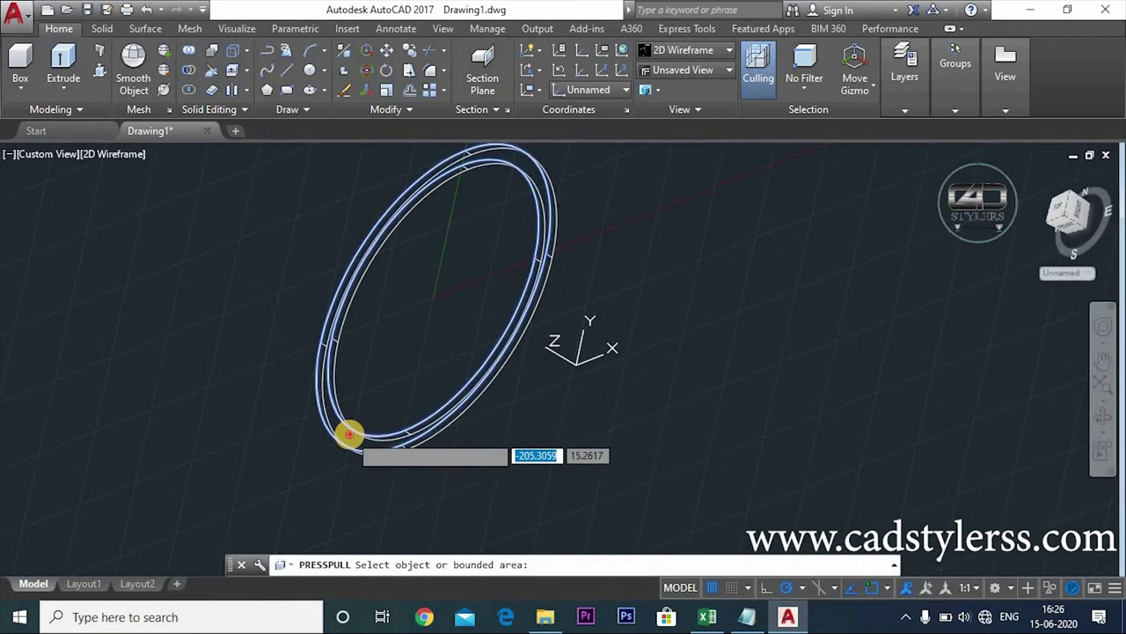
pyautogui.click(345, 431)
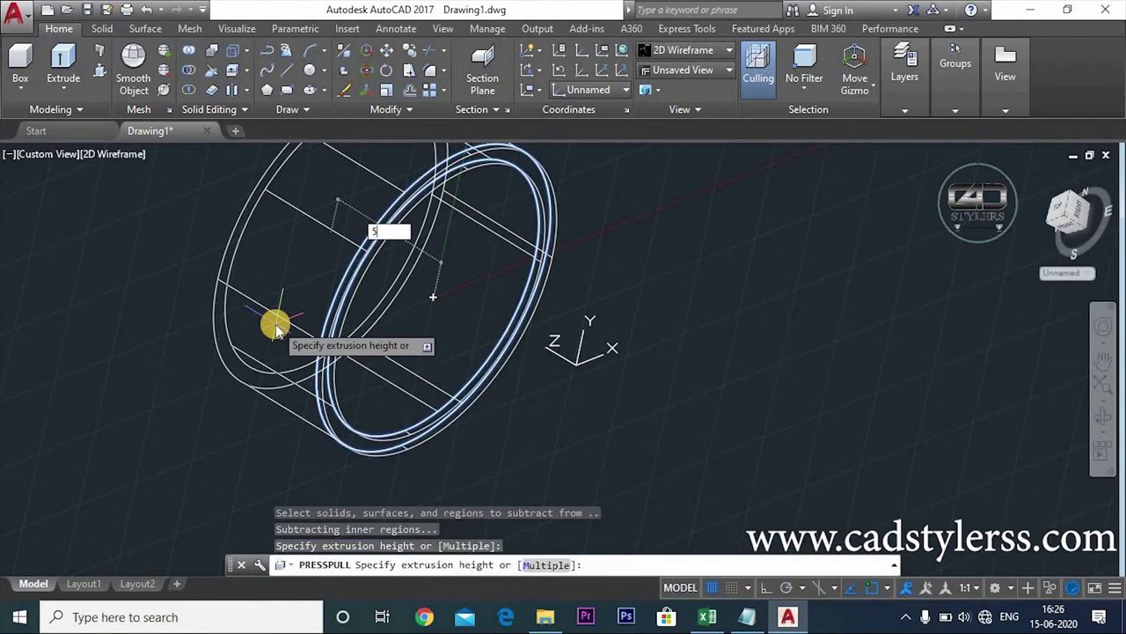
pyautogui.press('Return')
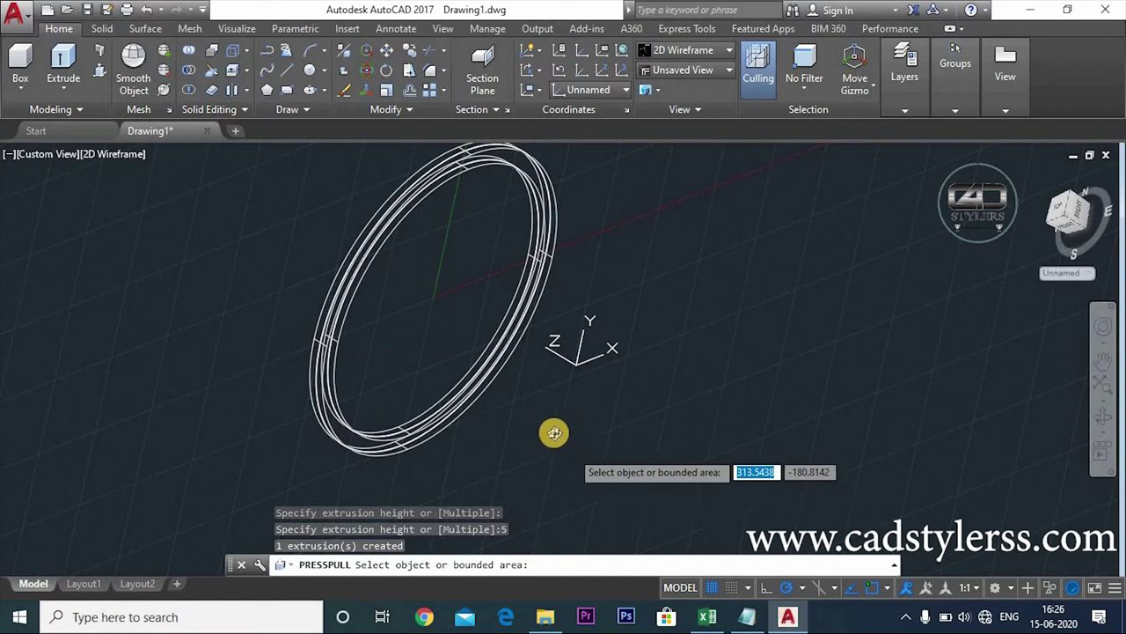
pyautogui.keyDown('ctrl'); pyautogui.keyDown('shift'); pyautogui.moveTo(553, 432); pyautogui.dragTo(478, 390, button='middle'); pyautogui.keyUp('shift'); pyautogui.keyUp('ctrl')
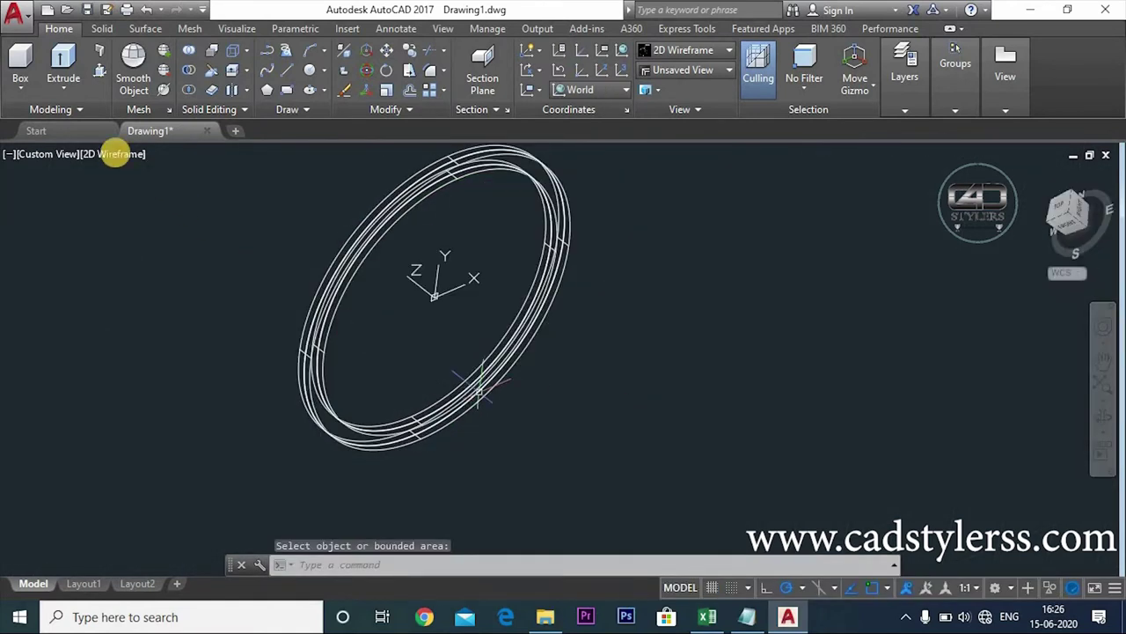
# - Switch the viewport visual style to Shaded
pyautogui.click(97, 154)
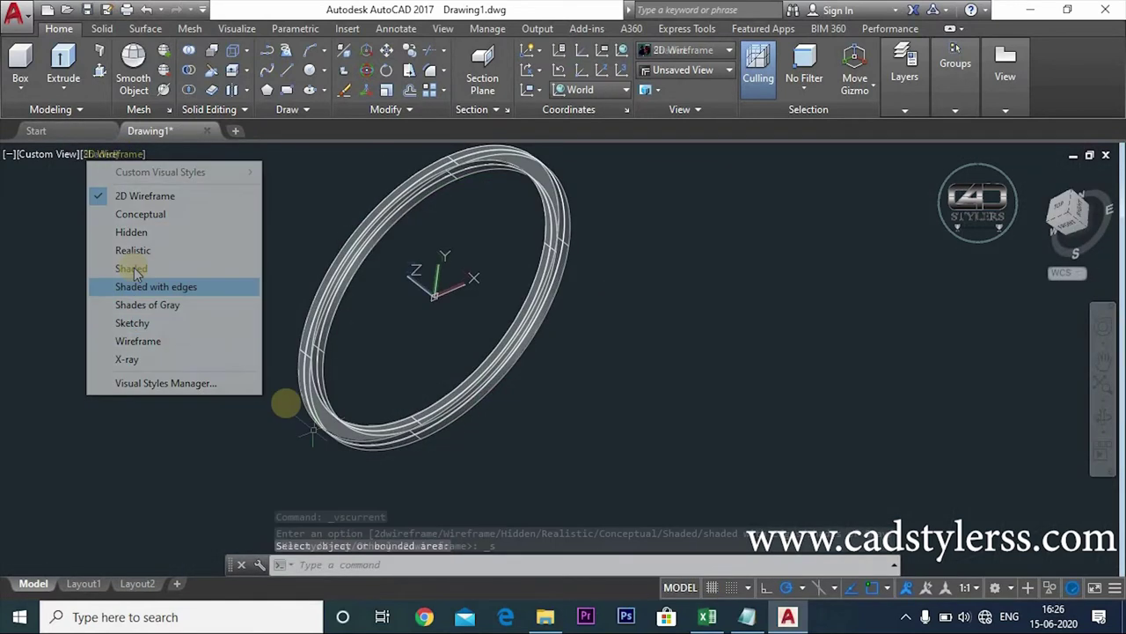
pyautogui.click(132, 269)
pyautogui.keyDown('ctrl'); pyautogui.keyDown('shift'); pyautogui.moveTo(289, 390); pyautogui.dragTo(419, 411, button='middle'); pyautogui.keyUp('shift'); pyautogui.keyUp('ctrl')
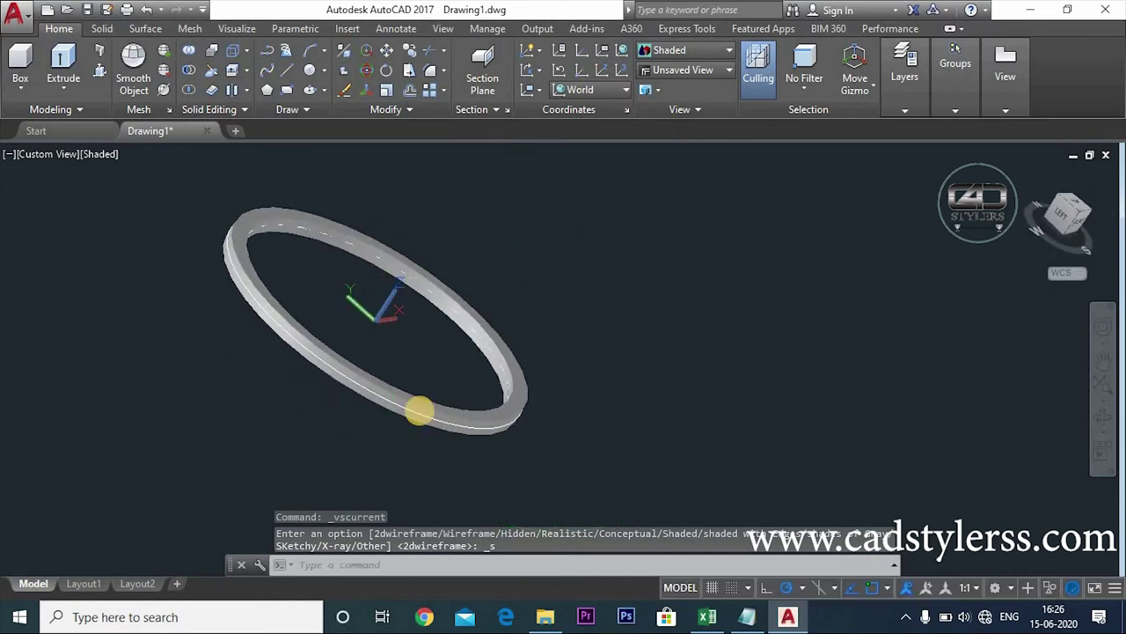
pyautogui.scroll(5, 419, 411)
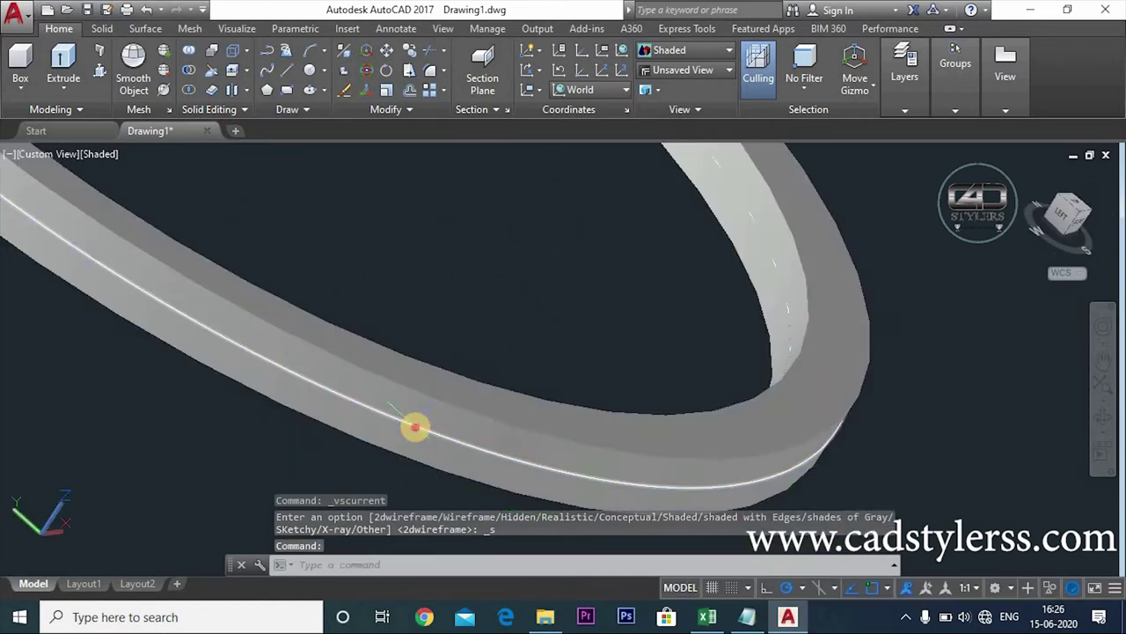
# - Delete the stray white line running along the ring
pyautogui.click(414, 428)
pyautogui.press('Delete')
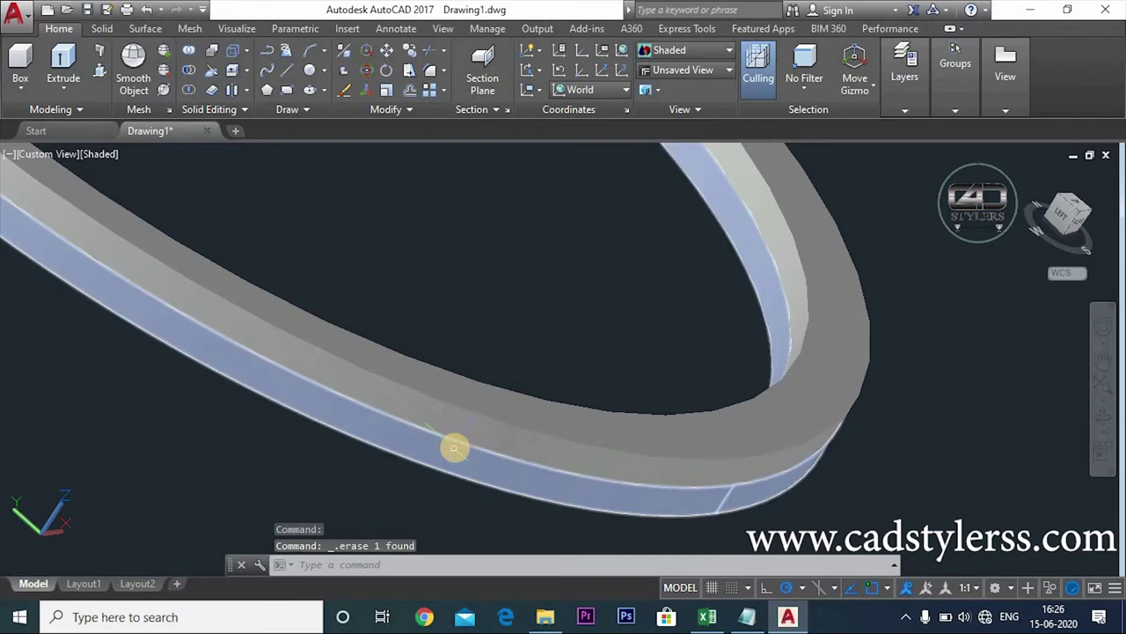
pyautogui.click(455, 447)
pyautogui.press('Escape')
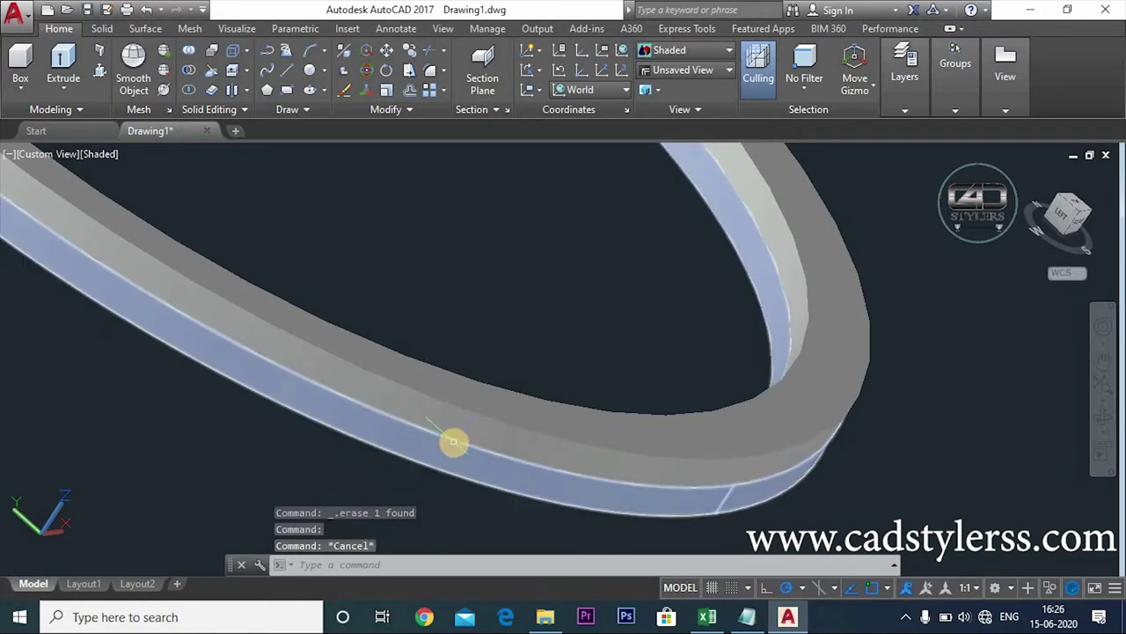
# - Union the two extruded ring pieces into one solid
pyautogui.write('union')
pyautogui.press('Return')
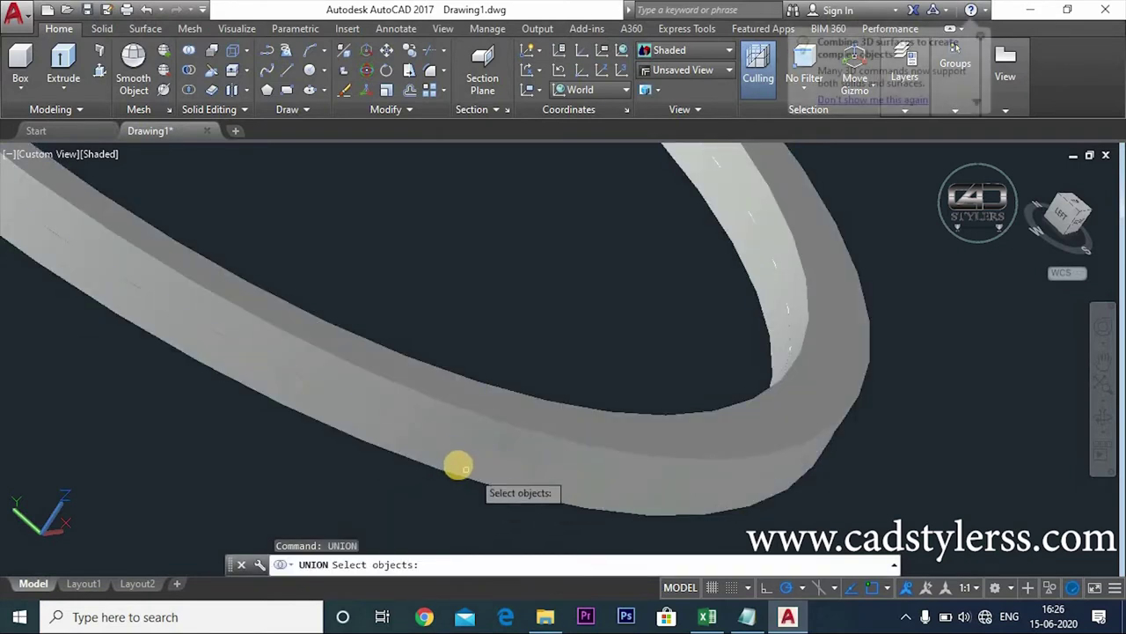
pyautogui.click(465, 438)
pyautogui.click(468, 431)
pyautogui.press('Return')
pyautogui.scroll(-5, 467, 423)
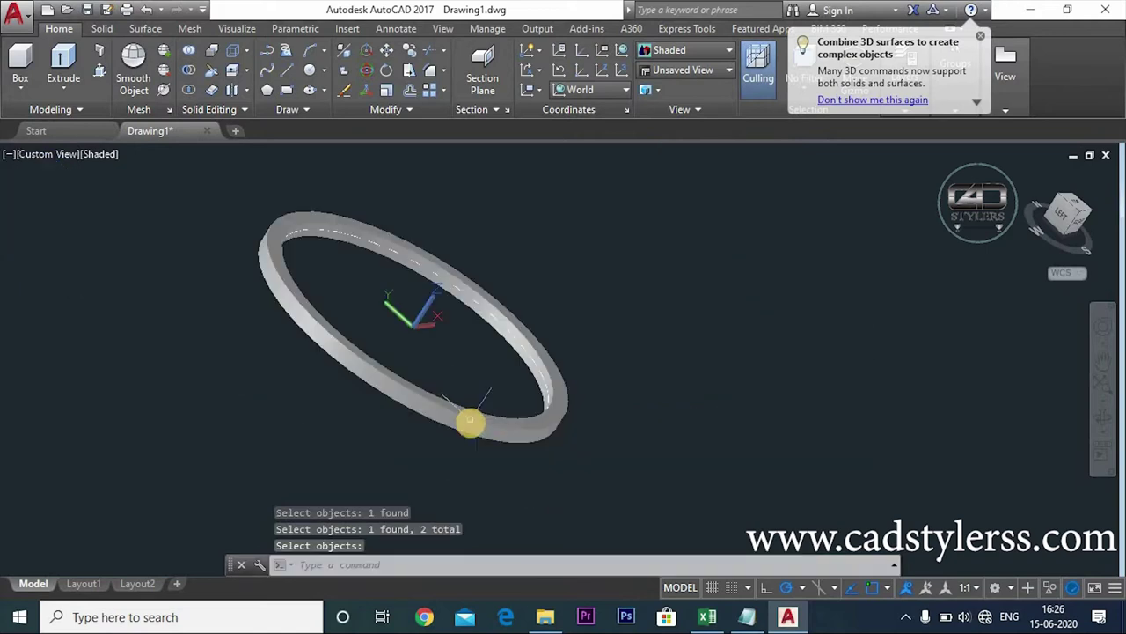
pyautogui.press('Return')
# - Erase the leftover extra ring object and orbit around the band
pyautogui.scroll(5, 465, 376)
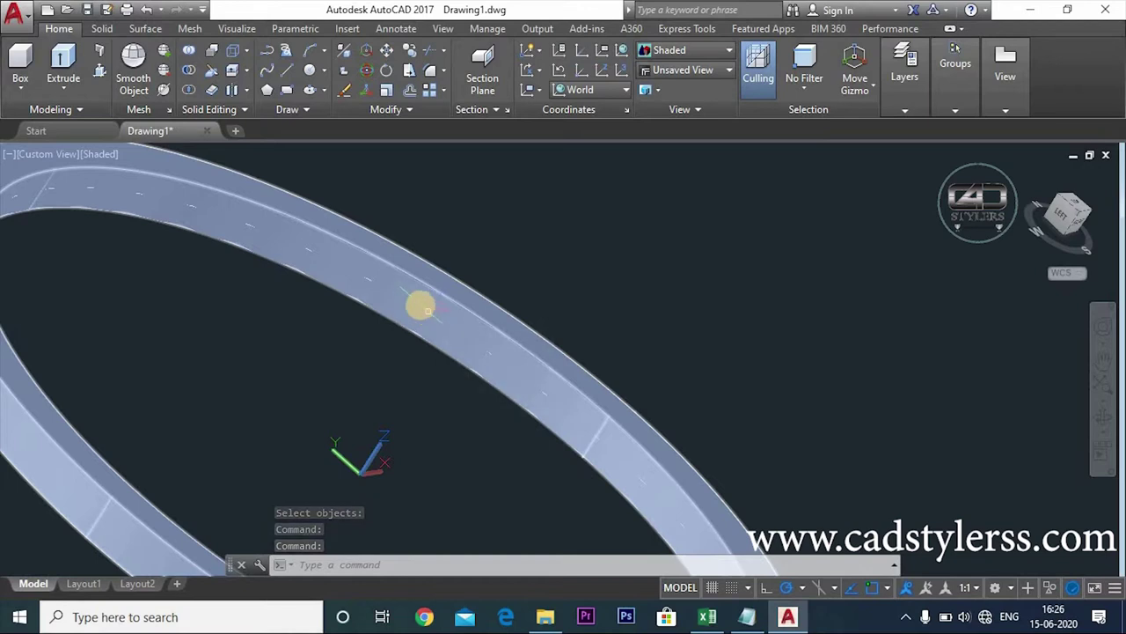
pyautogui.click(363, 279)
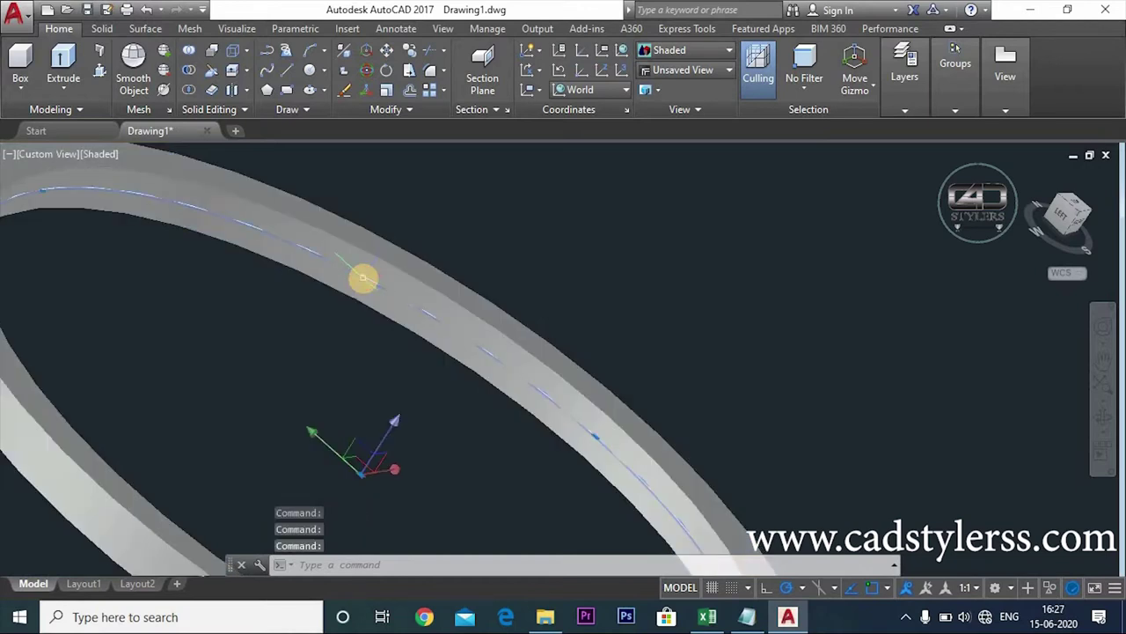
pyautogui.press('Delete')
pyautogui.scroll(-5, 367, 278)
pyautogui.scroll(-3, 390, 326)
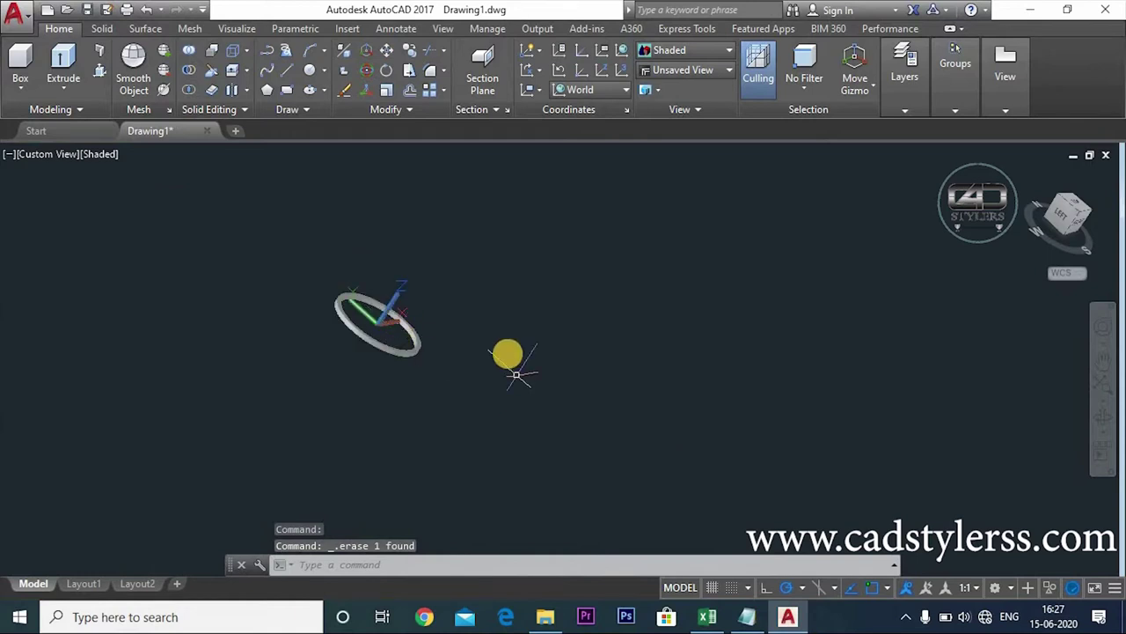
pyautogui.scroll(3, 499, 351)
pyautogui.moveTo(435, 360)
pyautogui.keyDown('ctrl'); pyautogui.keyDown('shift'); pyautogui.mouseDown(button='middle')
pyautogui.moveTo(253, 193)
pyautogui.moveTo(290, 327)
pyautogui.mouseUp(button='middle'); pyautogui.keyUp('shift'); pyautogui.keyUp('ctrl')
pyautogui.moveTo(340, 378)
pyautogui.keyDown('ctrl'); pyautogui.keyDown('shift'); pyautogui.mouseDown(button='middle')
pyautogui.moveTo(249, 229)
pyautogui.moveTo(312, 372)
pyautogui.mouseUp(button='middle'); pyautogui.keyUp('shift'); pyautogui.keyUp('ctrl')
pyautogui.keyDown('shift'); pyautogui.moveTo(543, 317); pyautogui.dragTo(478, 234, button='middle'); pyautogui.keyUp('shift')
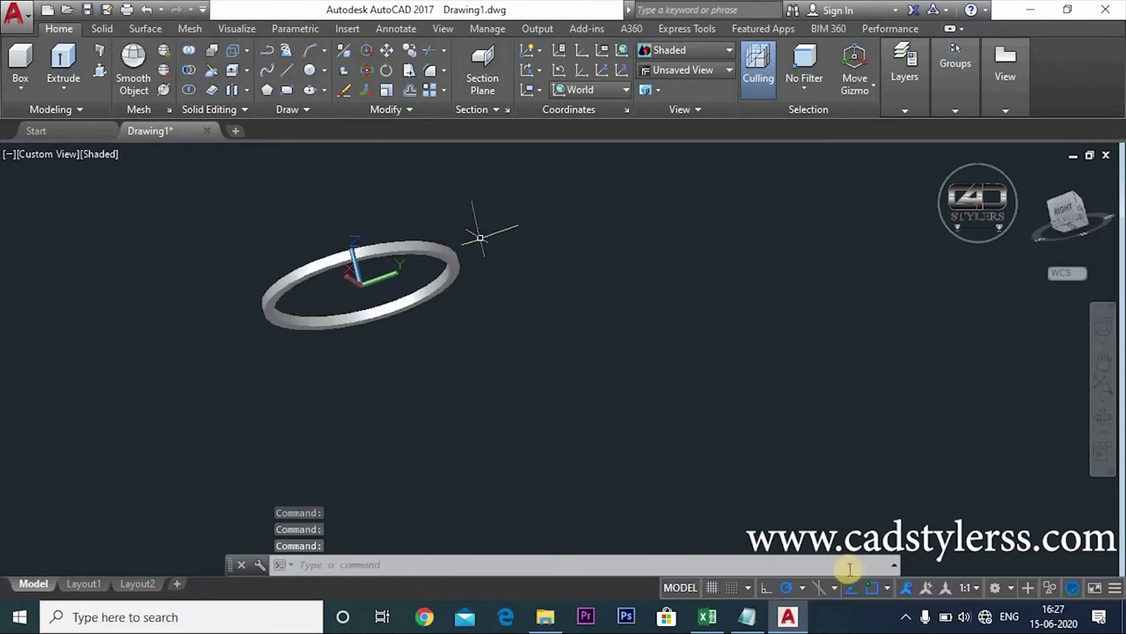
# - Fillet the ring's edge with a radius of 10
pyautogui.click(102, 29)
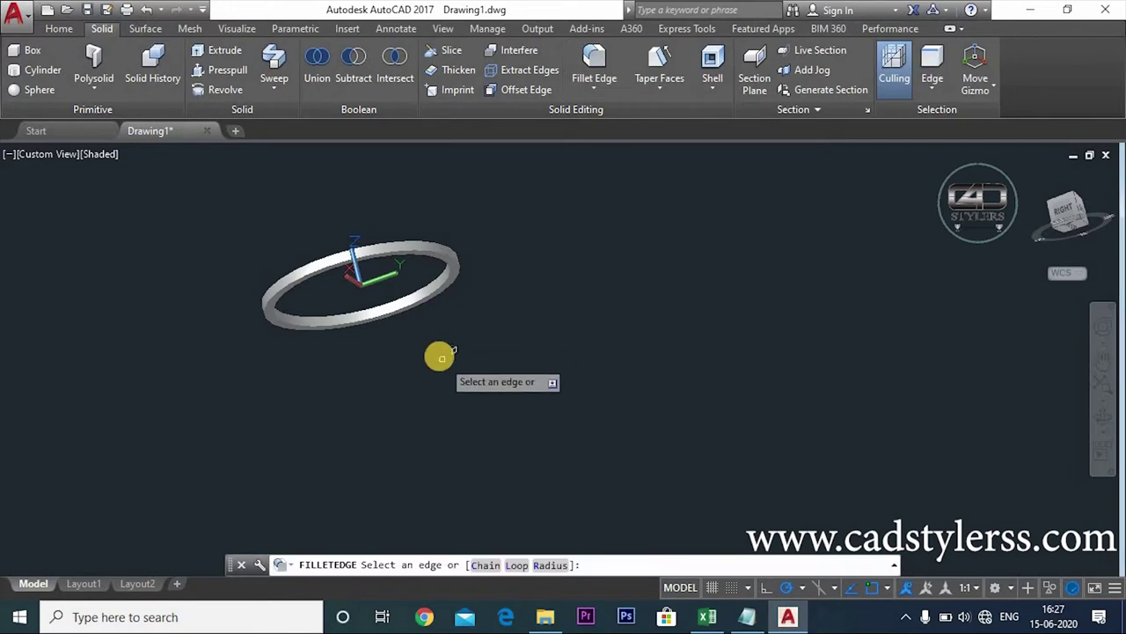
pyautogui.scroll(2, 417, 232)
pyautogui.scroll(2, 414, 208)
pyautogui.scroll(3, 413, 209)
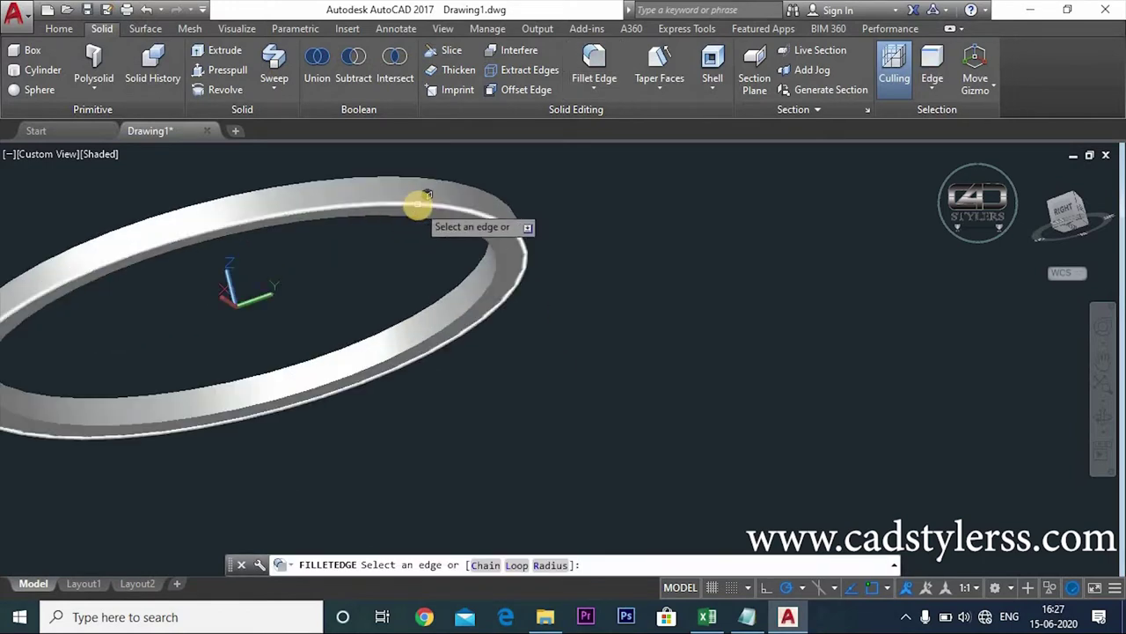
pyautogui.click(418, 204)
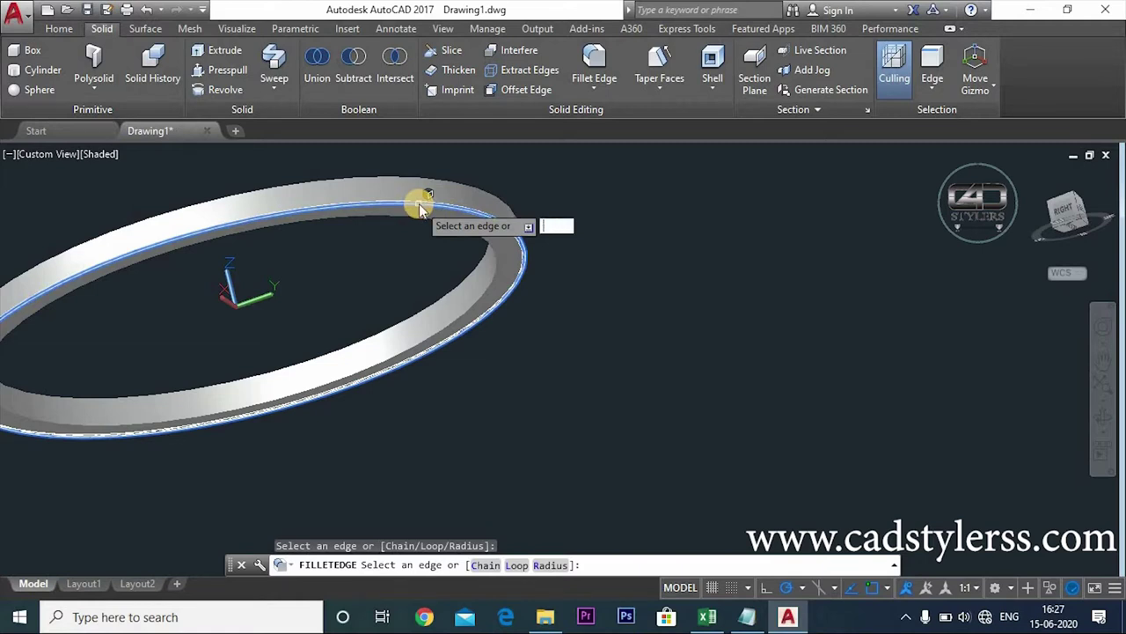
pyautogui.write('r')
pyautogui.press('Return')
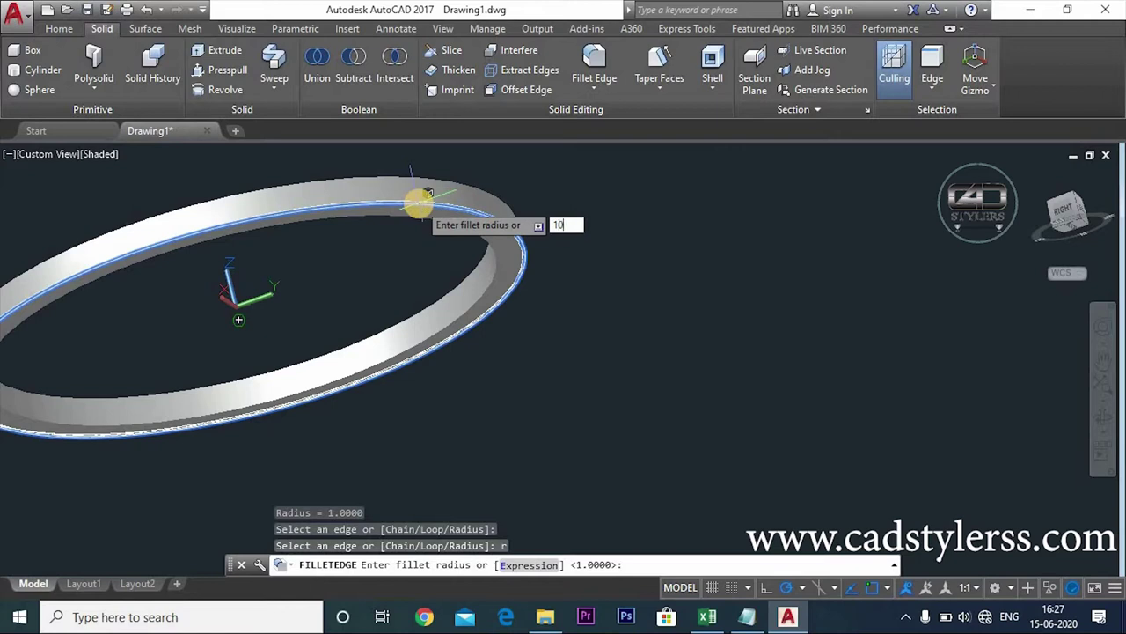
pyautogui.press('Return')
pyautogui.click(421, 206)
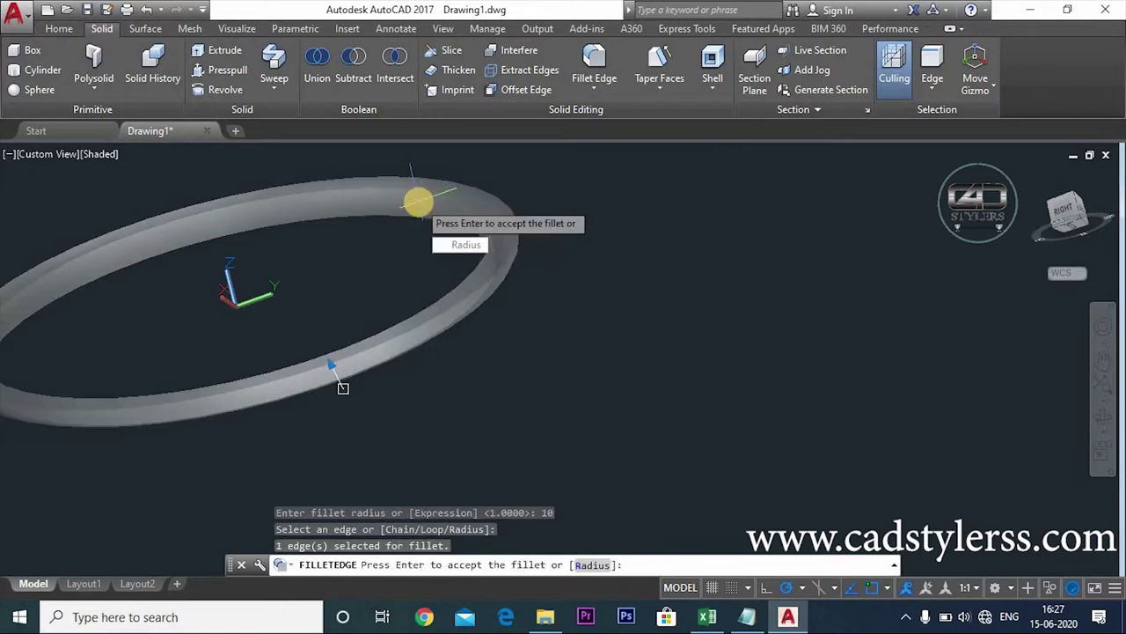
pyautogui.scroll(2, 627, 305)
pyautogui.scroll(-2, 627, 304)
pyautogui.press('Return')
# - Look at the filleted ring from Top, then tilt it into an angled 3D view
pyautogui.moveTo(611, 290)
pyautogui.keyDown('ctrl'); pyautogui.keyDown('shift'); pyautogui.mouseDown(button='middle')
pyautogui.moveTo(531, 387)
pyautogui.moveTo(938, 430)
pyautogui.mouseUp(button='middle'); pyautogui.keyUp('shift'); pyautogui.keyUp('ctrl')
pyautogui.moveTo(699, 432)
pyautogui.keyDown('ctrl'); pyautogui.keyDown('shift'); pyautogui.mouseDown(button='middle')
pyautogui.moveTo(654, 317)
pyautogui.moveTo(798, 385)
pyautogui.mouseUp(button='middle'); pyautogui.keyUp('shift'); pyautogui.keyUp('ctrl')
pyautogui.click(1065, 202)
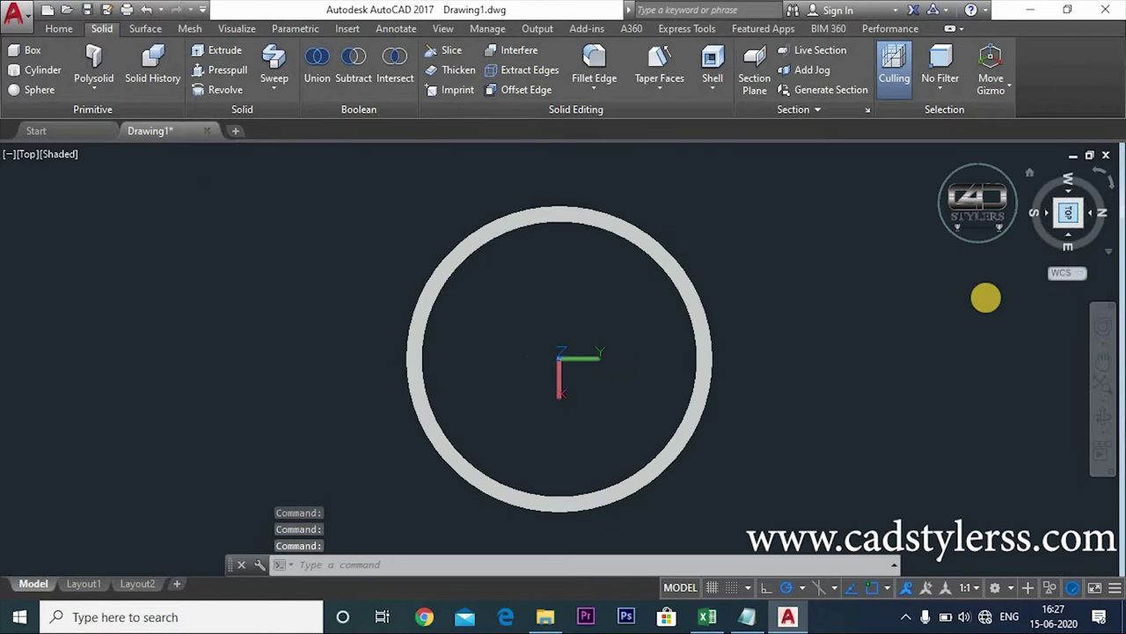
pyautogui.click(1093, 178)
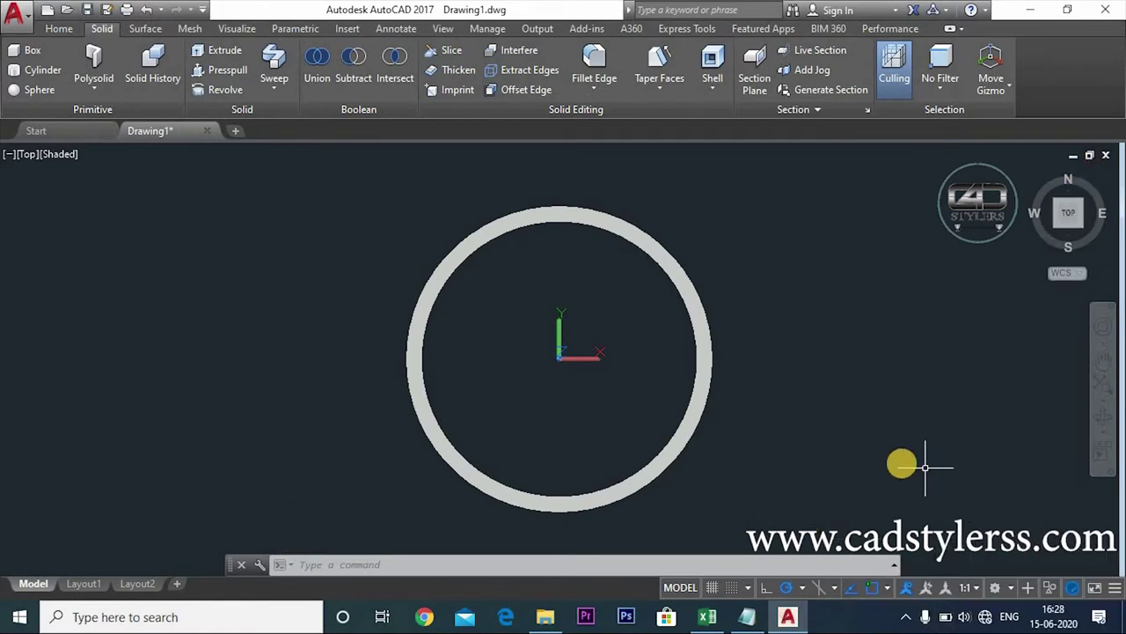
pyautogui.keyDown('ctrl'); pyautogui.keyDown('shift'); pyautogui.moveTo(789, 446); pyautogui.dragTo(428, 151, button='middle'); pyautogui.keyUp('shift'); pyautogui.keyUp('ctrl')
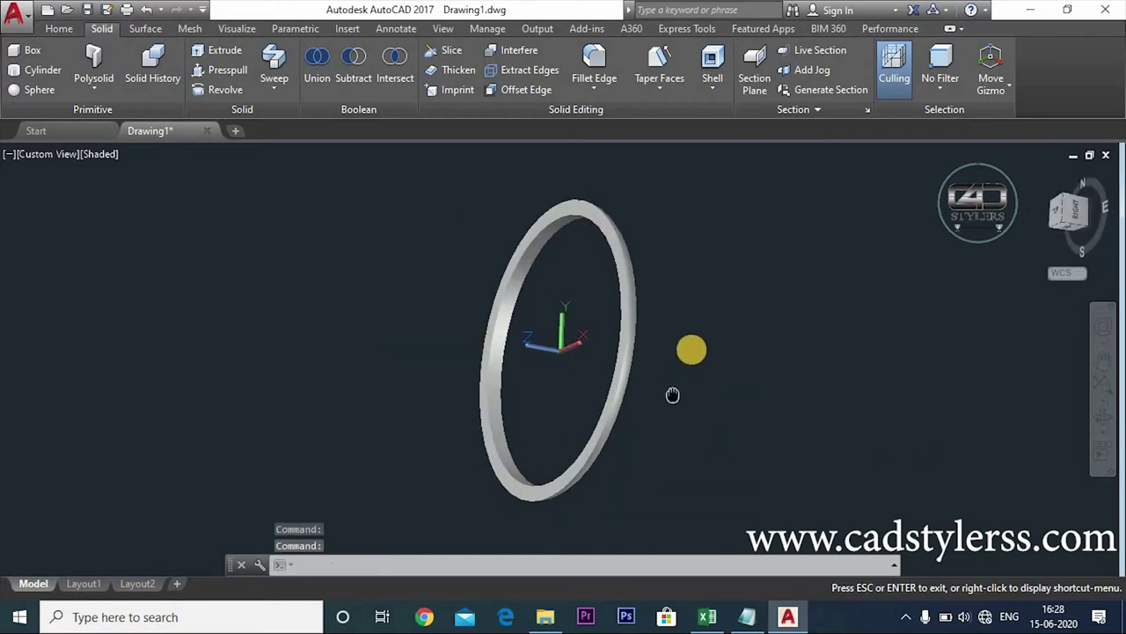
# - Open the Materials Browser and list the Autodesk Library's Wood materials
pyautogui.click(239, 29)
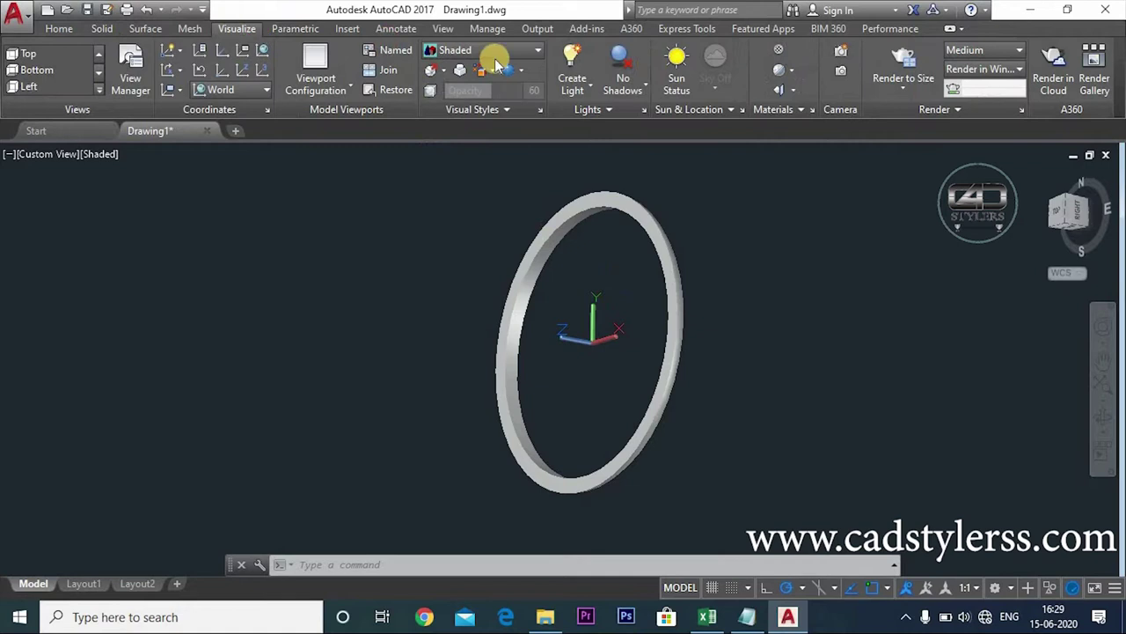
pyautogui.click(775, 50)
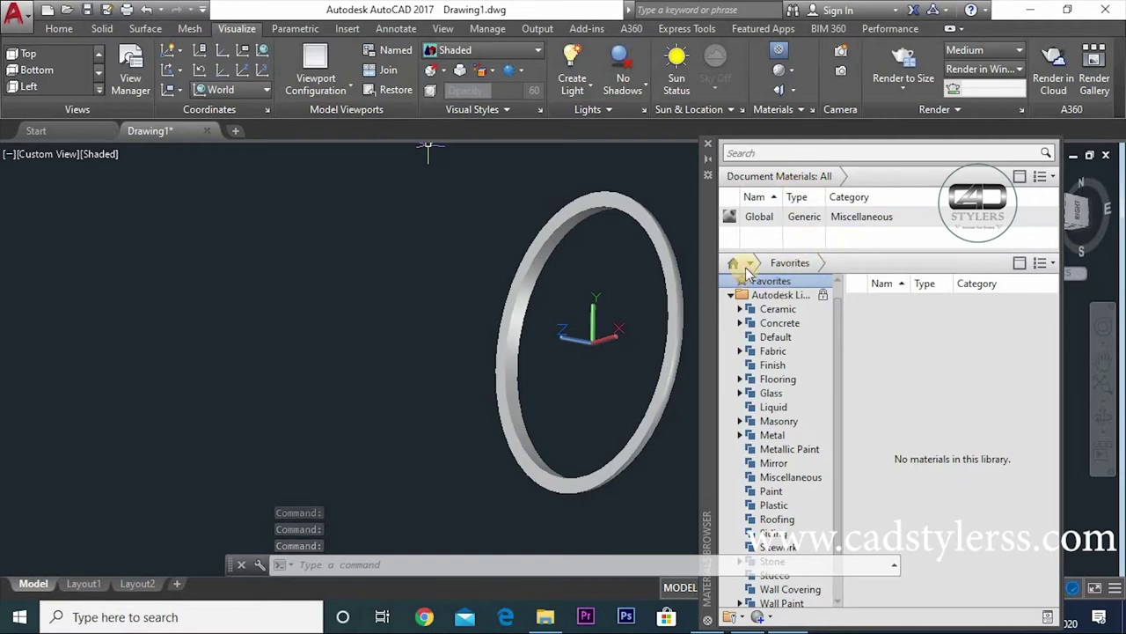
pyautogui.click(788, 295)
pyautogui.click(858, 263)
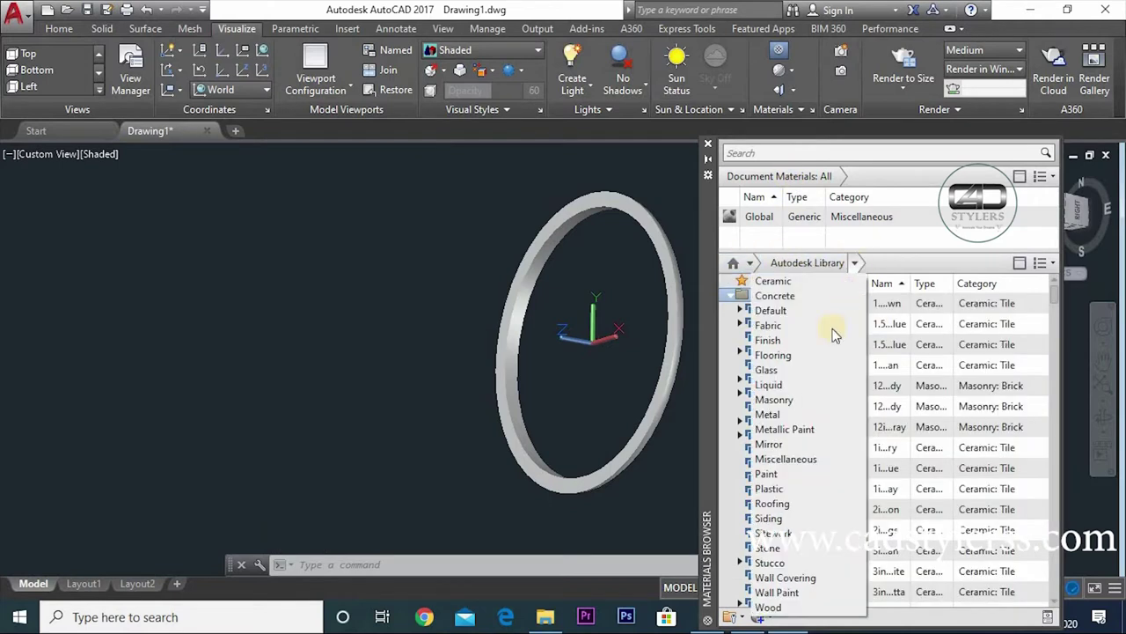
pyautogui.click(796, 603)
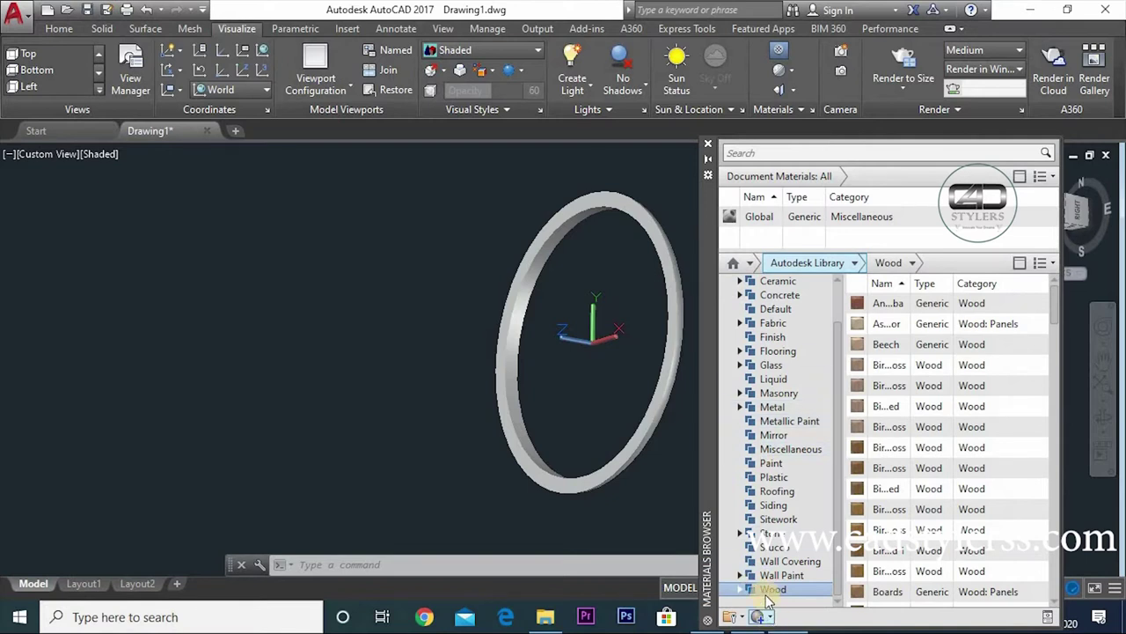
pyautogui.moveTo(933, 302)
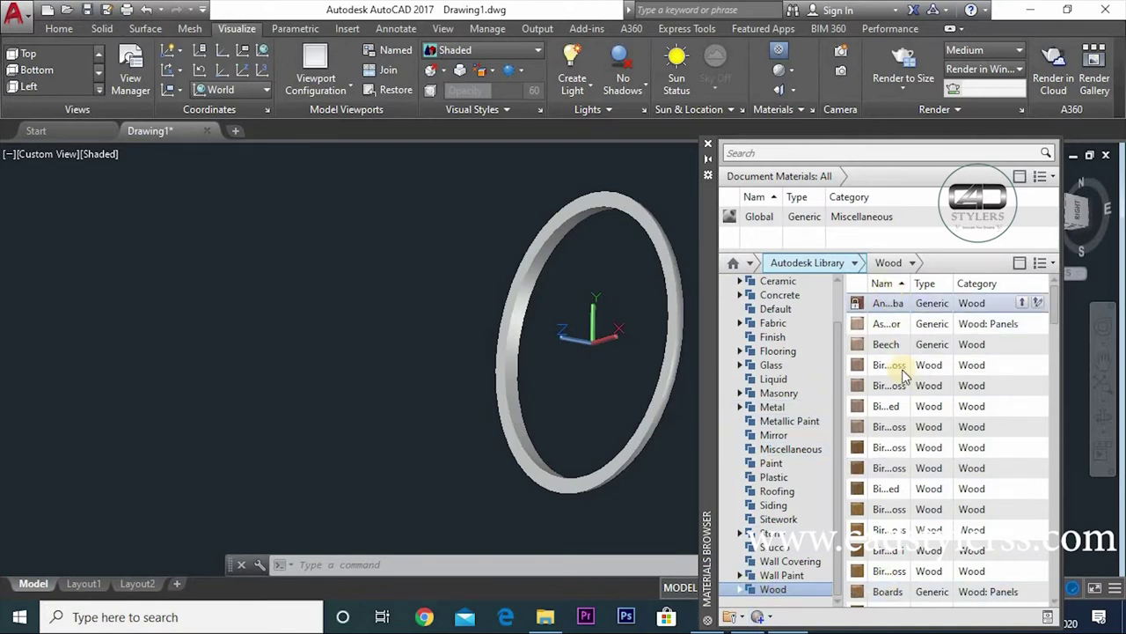
pyautogui.scroll(-2, 893, 387)
pyautogui.scroll(-3, 903, 437)
pyautogui.scroll(-5, 902, 528)
pyautogui.scroll(-3, 902, 550)
pyautogui.scroll(2, 902, 547)
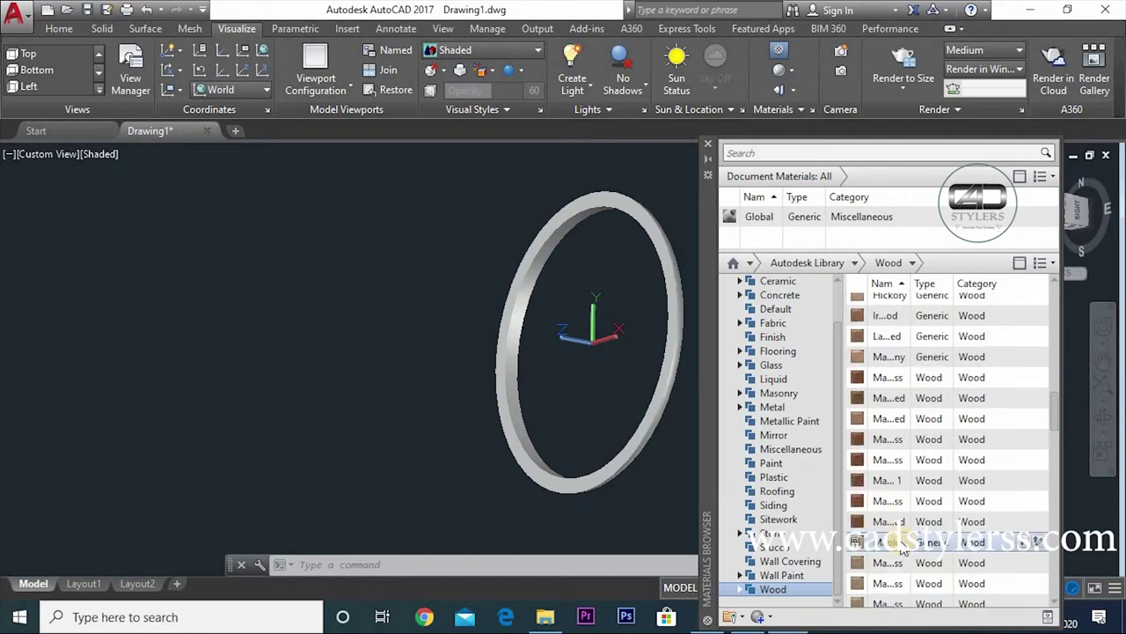
pyautogui.scroll(3, 902, 548)
pyautogui.scroll(4, 899, 546)
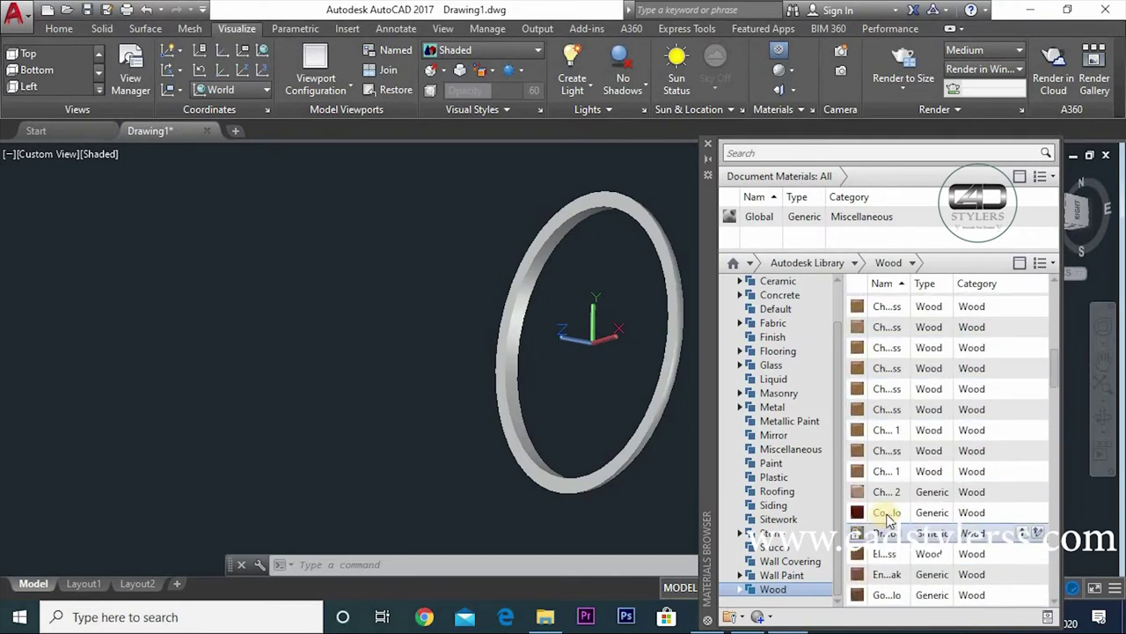
# - Try dragging the dark red wood onto the ring, then undo it
pyautogui.moveTo(886, 513); pyautogui.dragTo(792, 453)
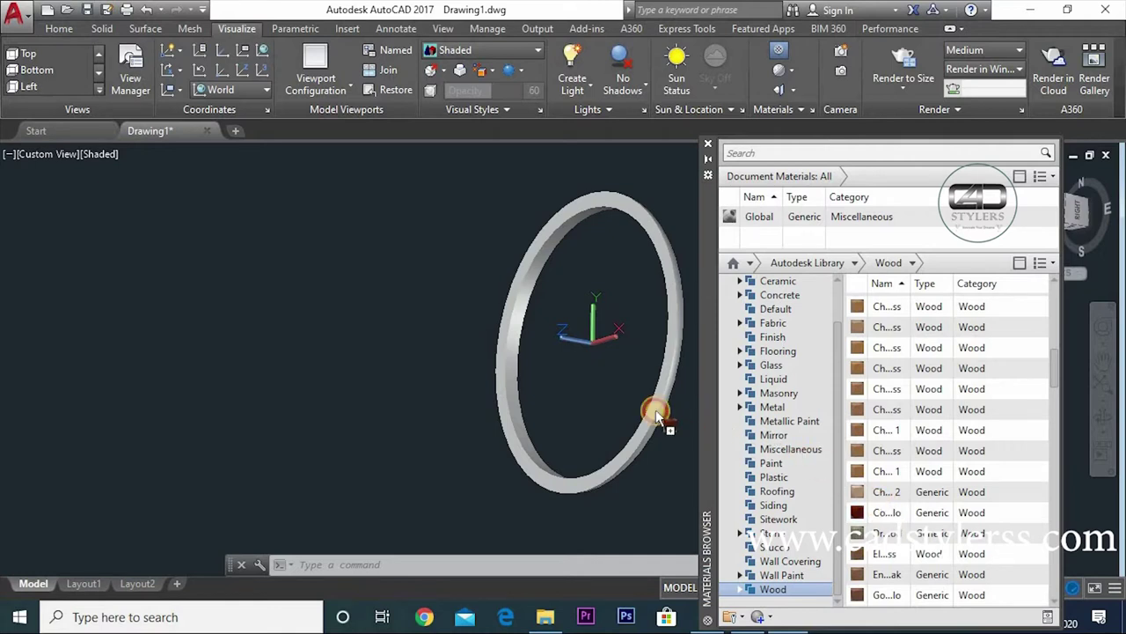
pyautogui.moveTo(655, 409); pyautogui.dragTo(655, 408)
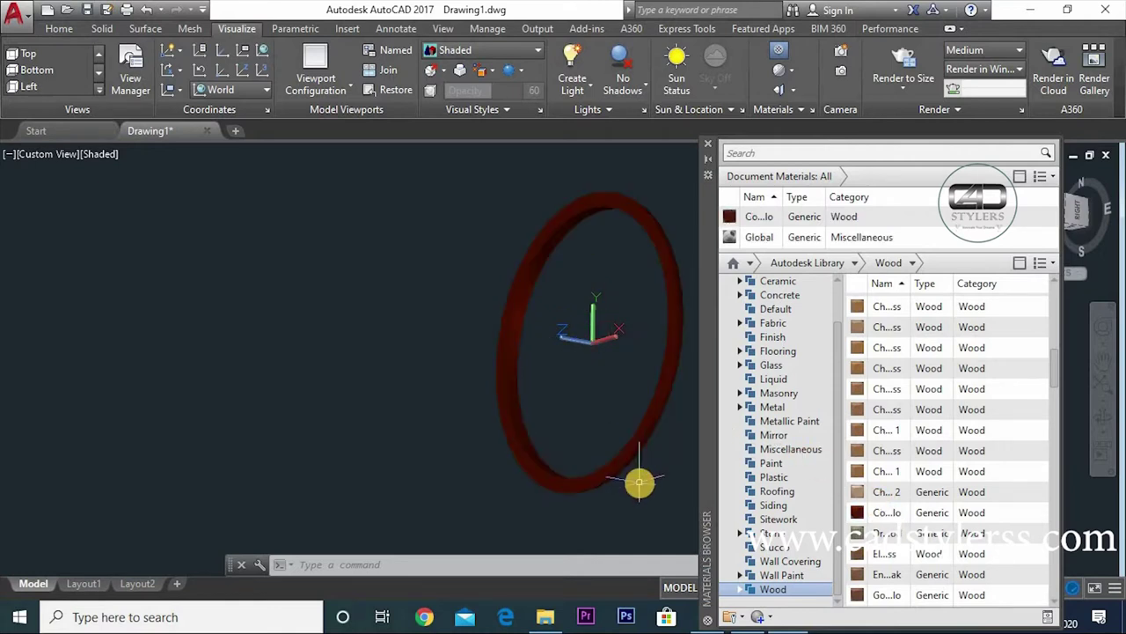
pyautogui.scroll(3, 640, 482)
pyautogui.scroll(3, 549, 465)
pyautogui.moveTo(467, 451)
pyautogui.keyDown('shift'); pyautogui.mouseDown(button='middle')
pyautogui.moveTo(528, 480)
pyautogui.moveTo(522, 397)
pyautogui.mouseUp(button='middle'); pyautogui.keyUp('shift')
pyautogui.scroll(-3, 523, 396)
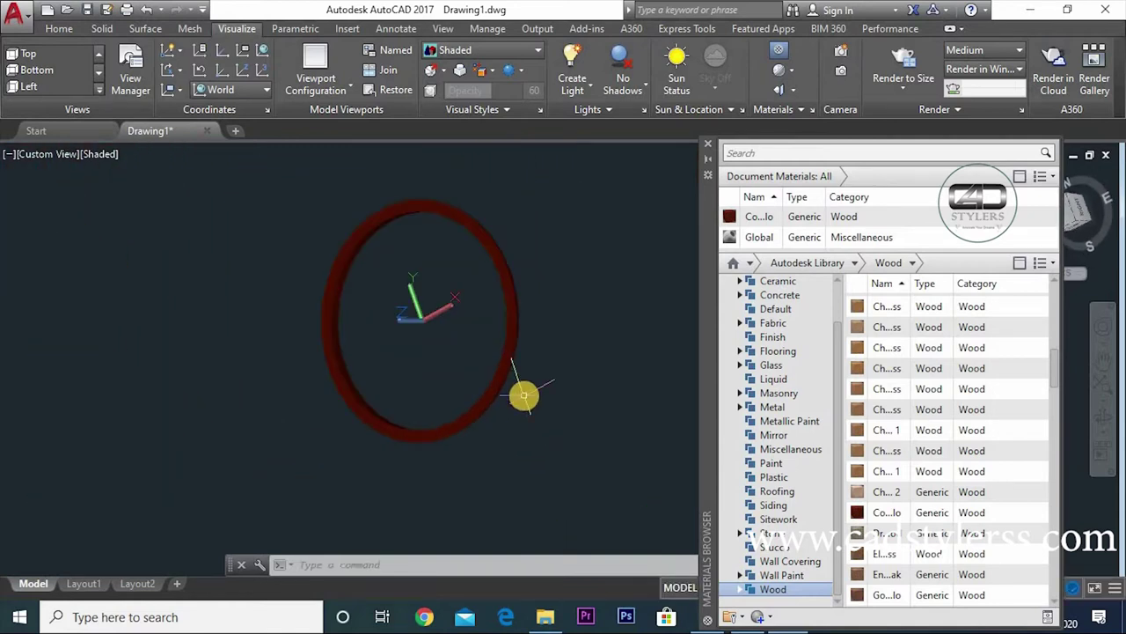
pyautogui.scroll(3, 523, 396)
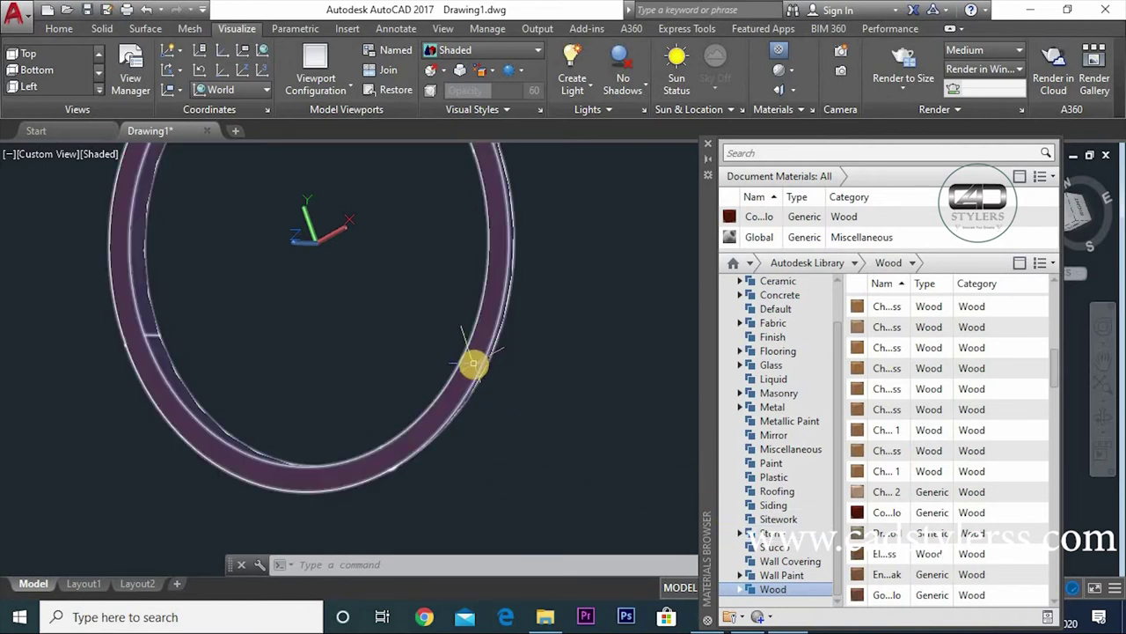
pyautogui.moveTo(473, 364); pyautogui.dragTo(476, 366)
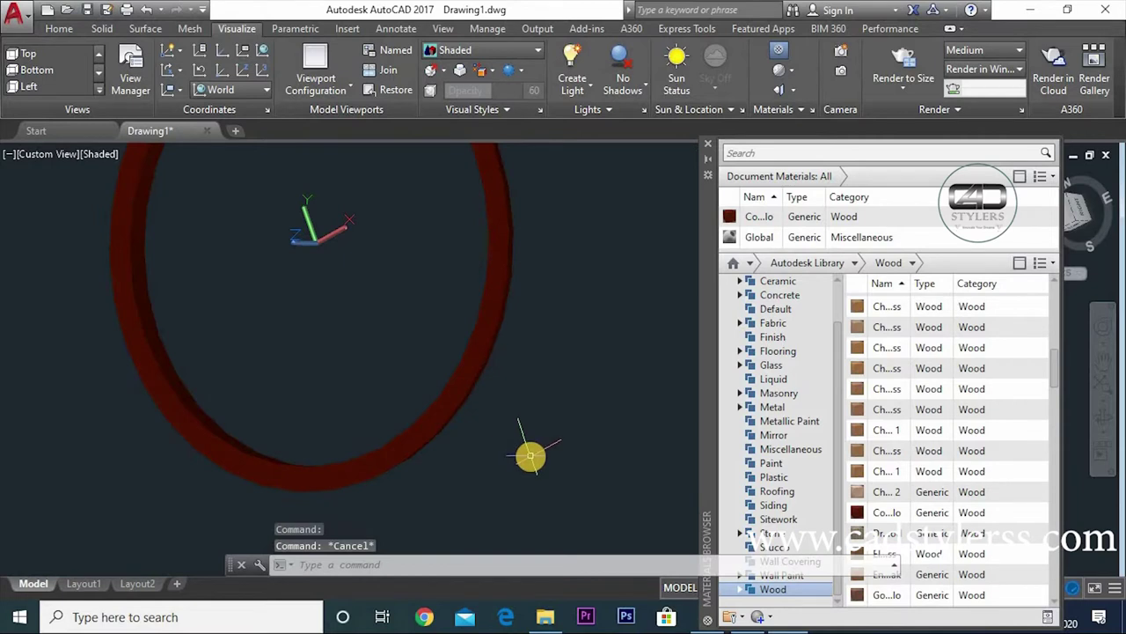
pyautogui.hotkey('ctrl', 'z')
pyautogui.hotkey('ctrl', 'z')
pyautogui.hotkey('ctrl', 'z')
pyautogui.hotkey('ctrl', 'z')
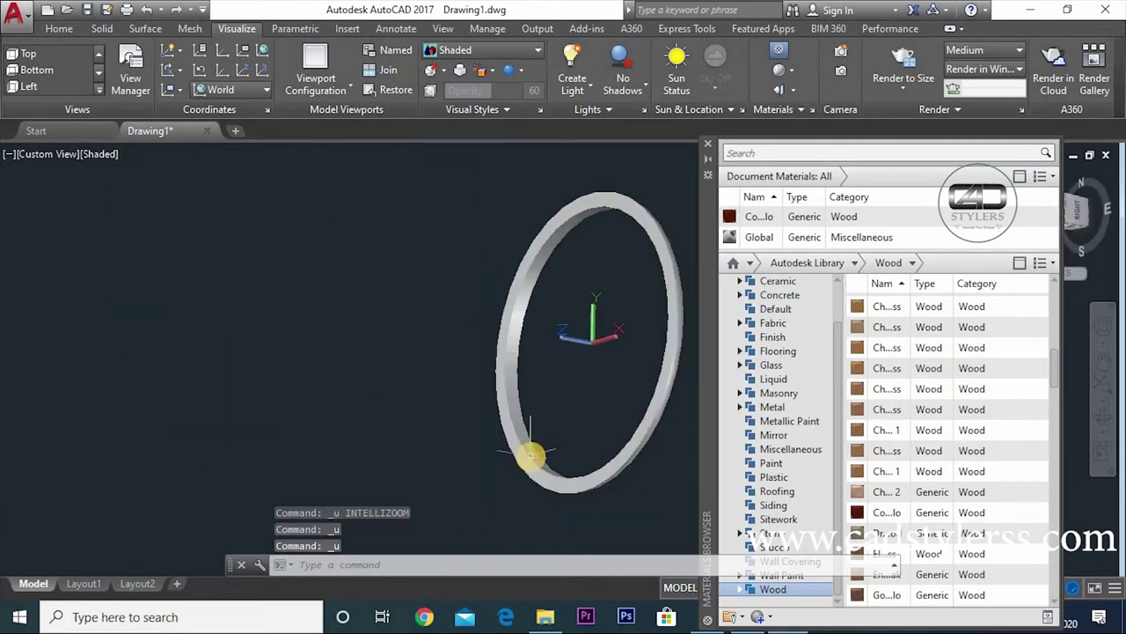
pyautogui.press('Escape')
# - Select the ring and assign the dark red wood material to it
pyautogui.click(628, 455)
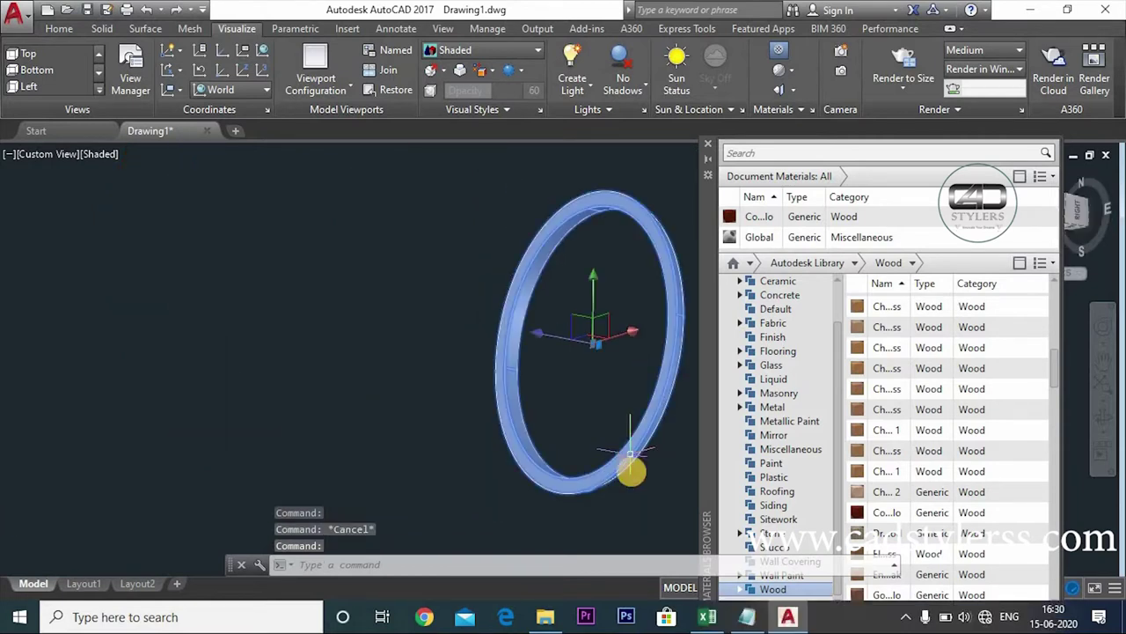
pyautogui.rightClick(875, 514)
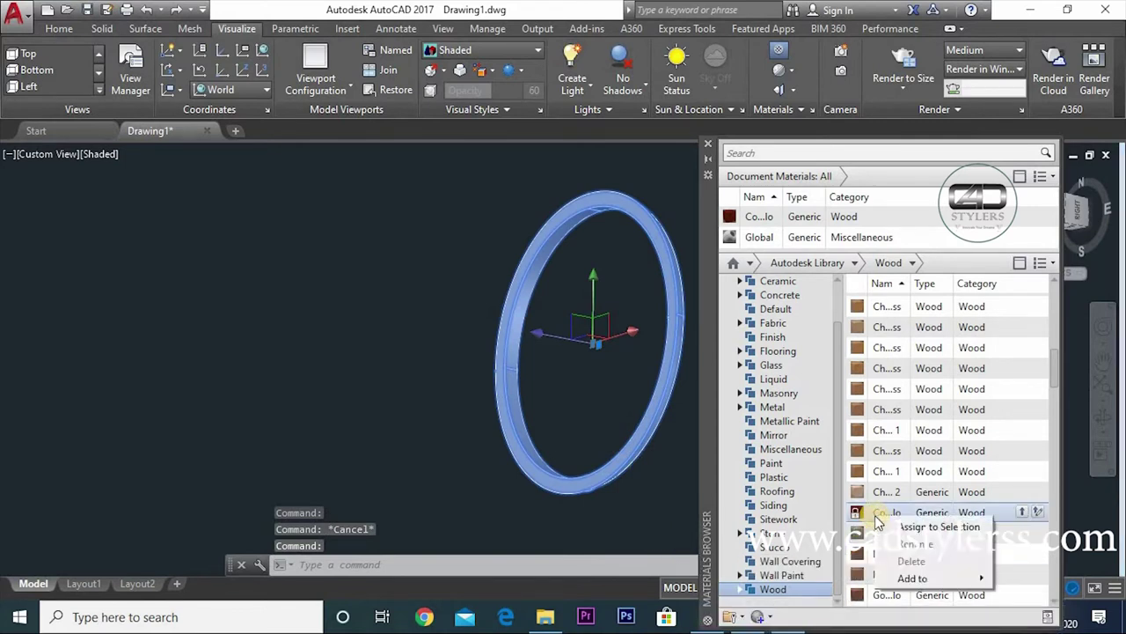
pyautogui.click(921, 526)
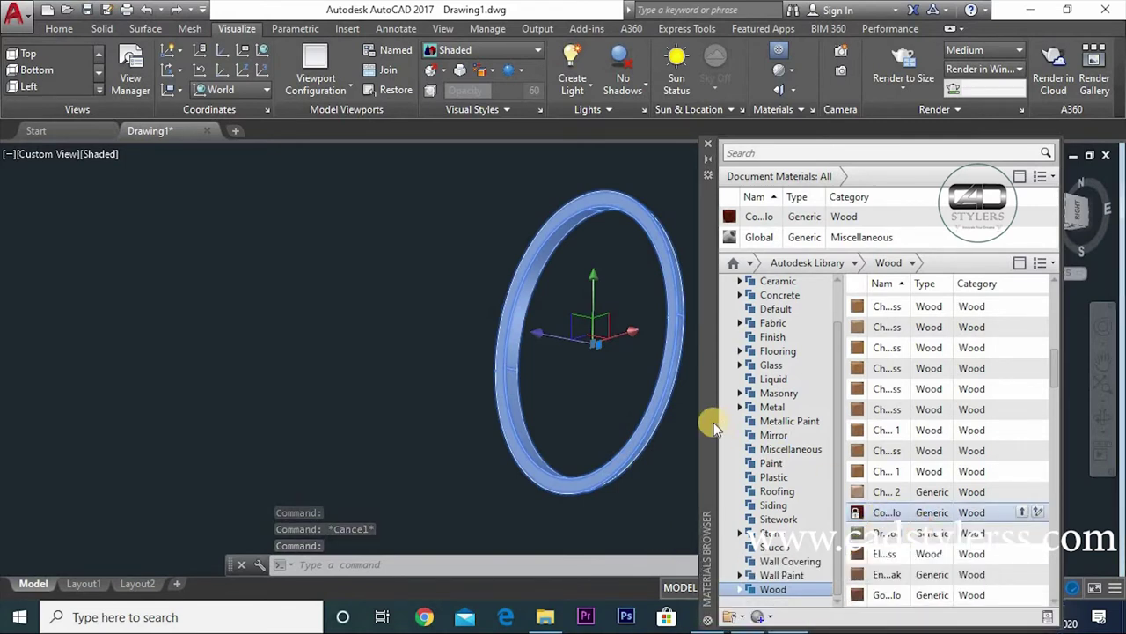
pyautogui.press('Escape')
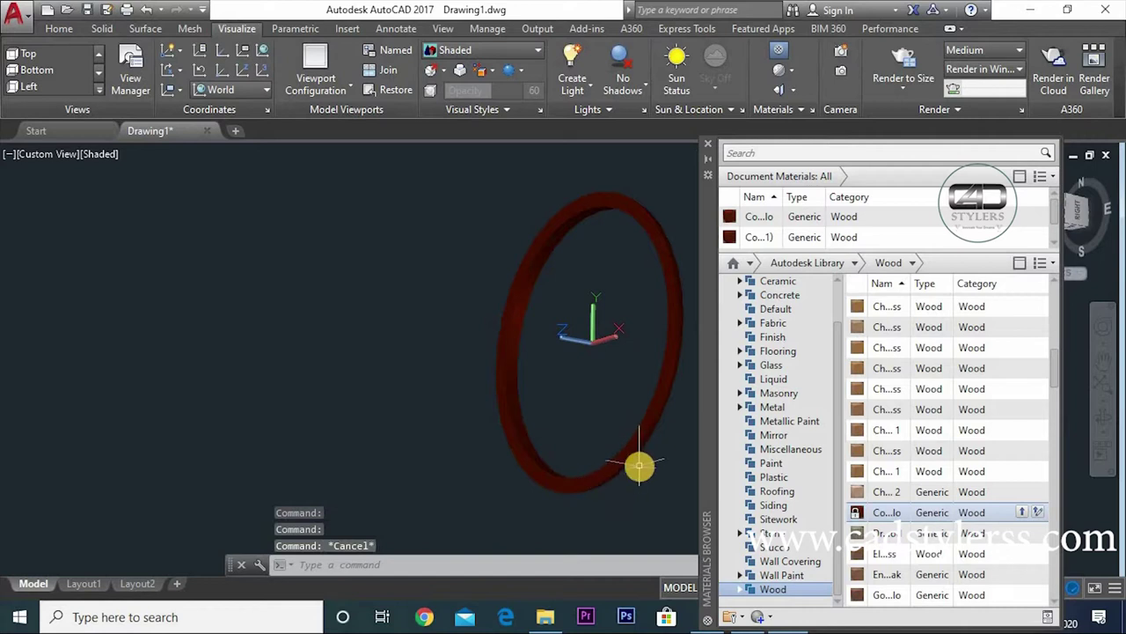
pyautogui.scroll(3, 638, 465)
pyautogui.scroll(-3, 642, 468)
pyautogui.moveTo(553, 467)
pyautogui.mouseDown(button='middle')
pyautogui.moveTo(521, 458)
pyautogui.moveTo(622, 448)
pyautogui.moveTo(625, 499)
pyautogui.moveTo(674, 452)
pyautogui.mouseUp(button='middle')
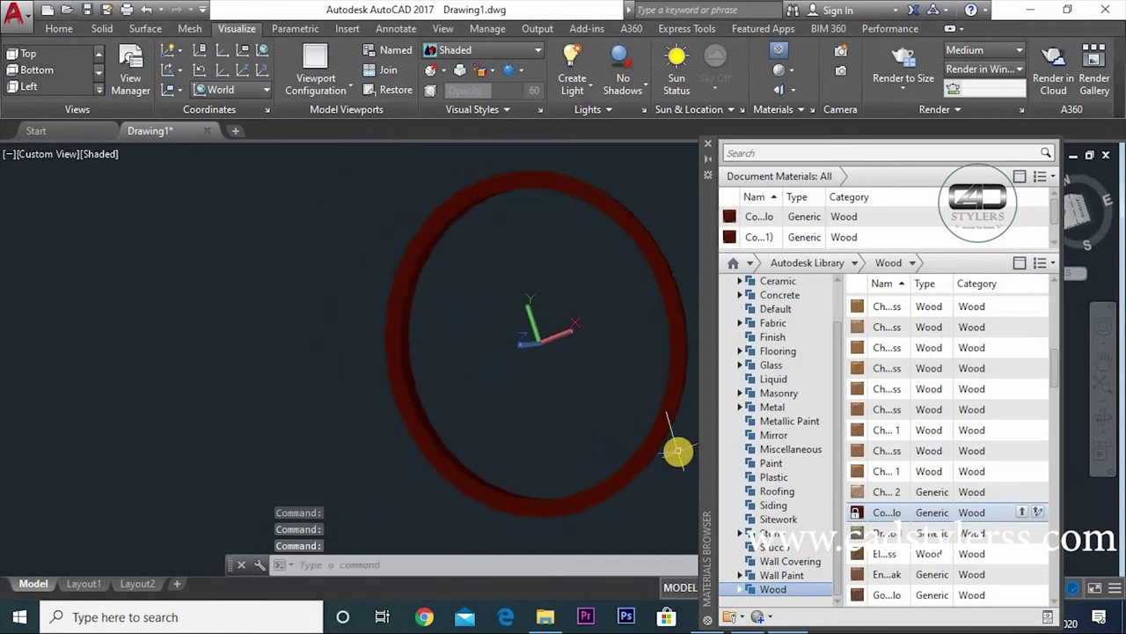
# - Close the Materials Browser and add a radius-90 circle at 200,0 beside the ring
pyautogui.click(708, 144)
pyautogui.keyDown('shift'); pyautogui.moveTo(716, 372); pyautogui.dragTo(757, 398, button='middle'); pyautogui.keyUp('shift')
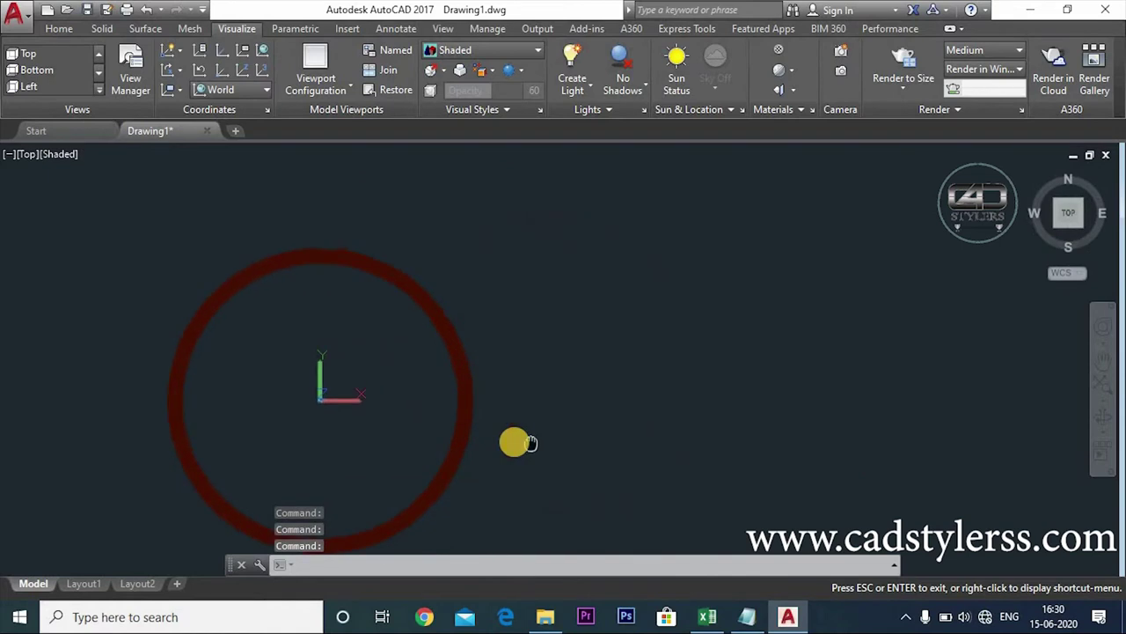
pyautogui.write('c')
pyautogui.press('Return')
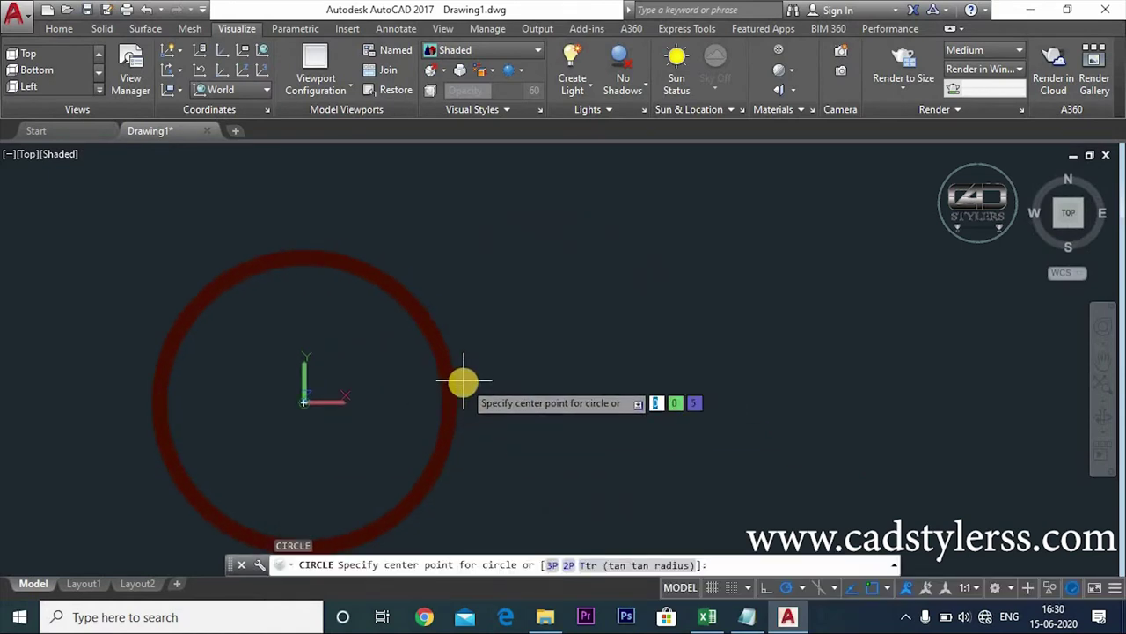
pyautogui.write('00')
pyautogui.press('Tab')
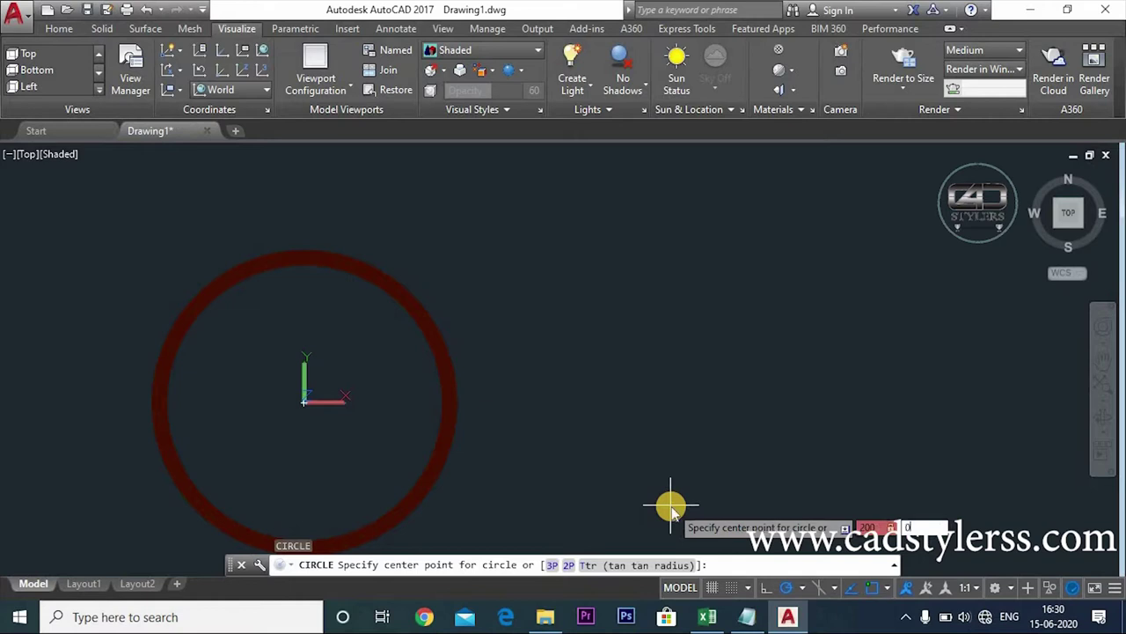
pyautogui.press('Return')
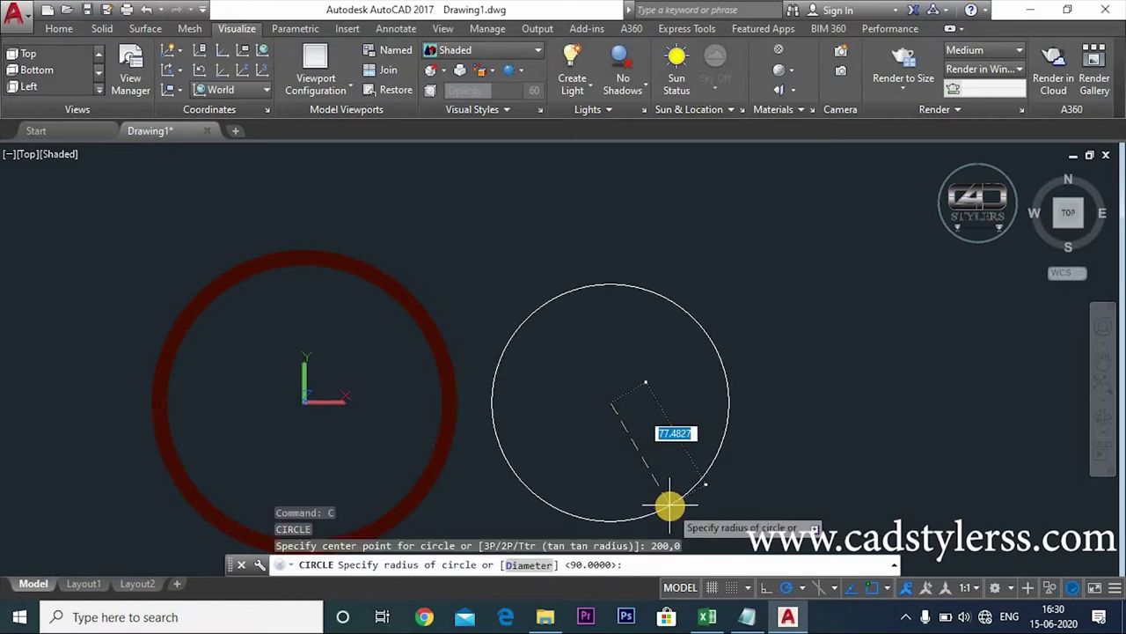
pyautogui.press('Return')
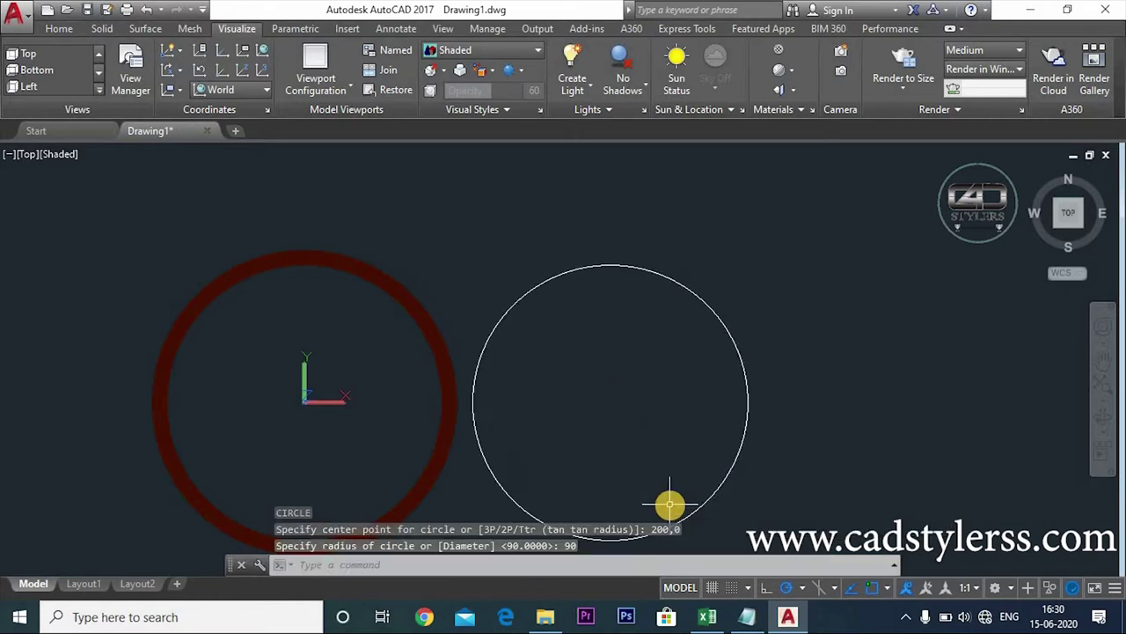
pyautogui.scroll(-2, 670, 504)
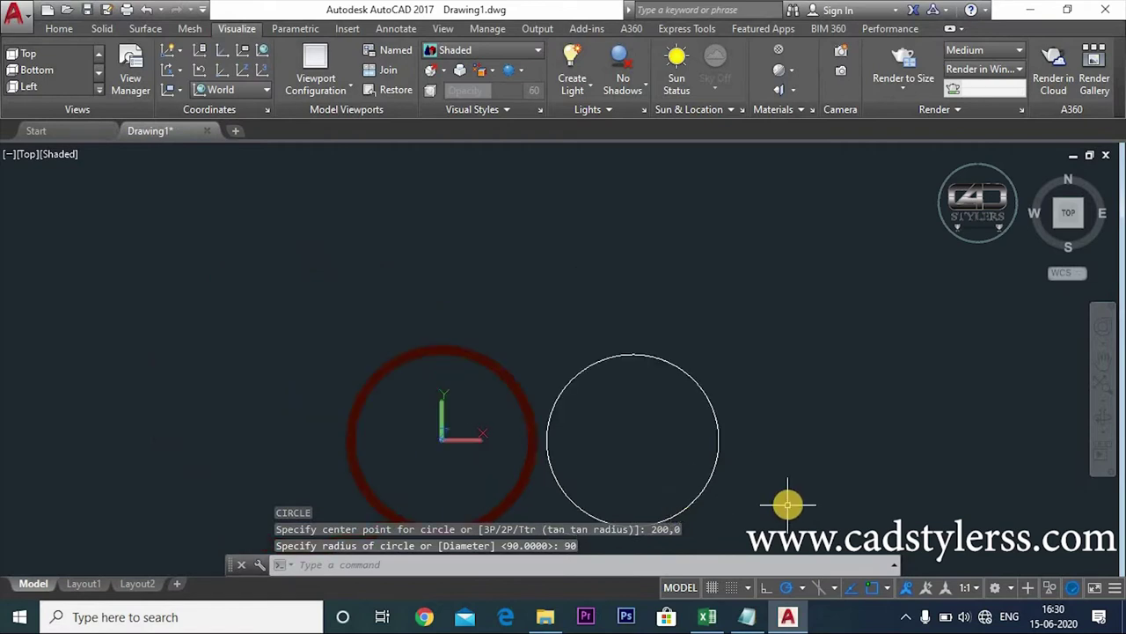
pyautogui.moveTo(760, 455)
pyautogui.keyDown('shift'); pyautogui.mouseDown(button='middle')
pyautogui.moveTo(725, 388)
pyautogui.moveTo(691, 393)
pyautogui.mouseUp(button='middle'); pyautogui.keyUp('shift')
# - Press-pull the radius-90 circle at 200,0 up into a solid disc
pyautogui.write('resspull')
pyautogui.press('Return')
pyautogui.click(624, 432)
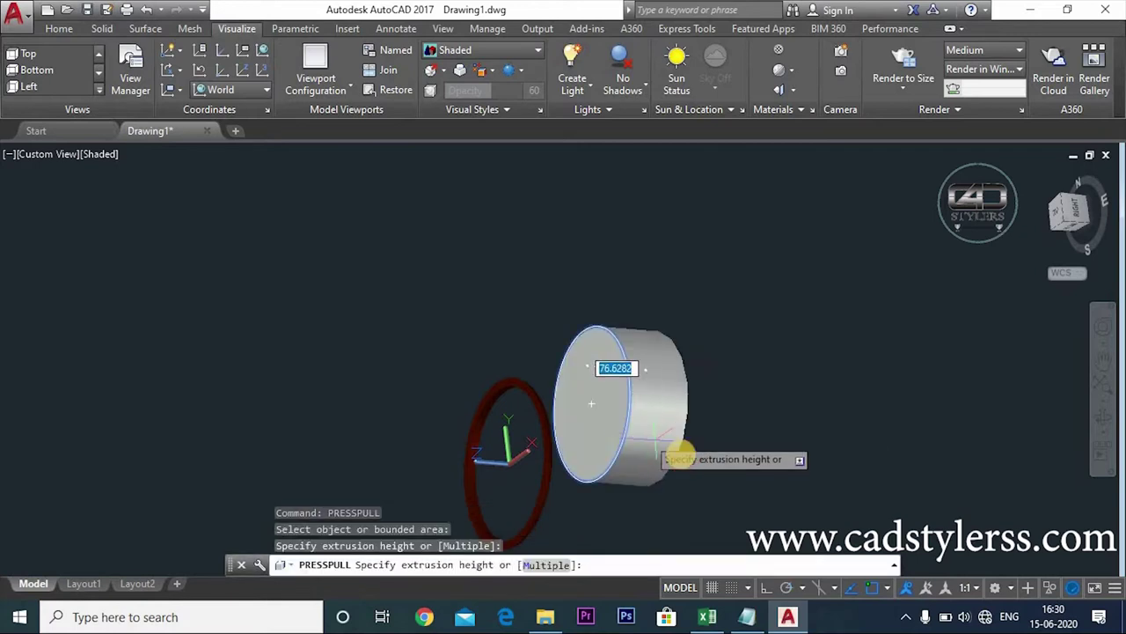
pyautogui.click(695, 464)
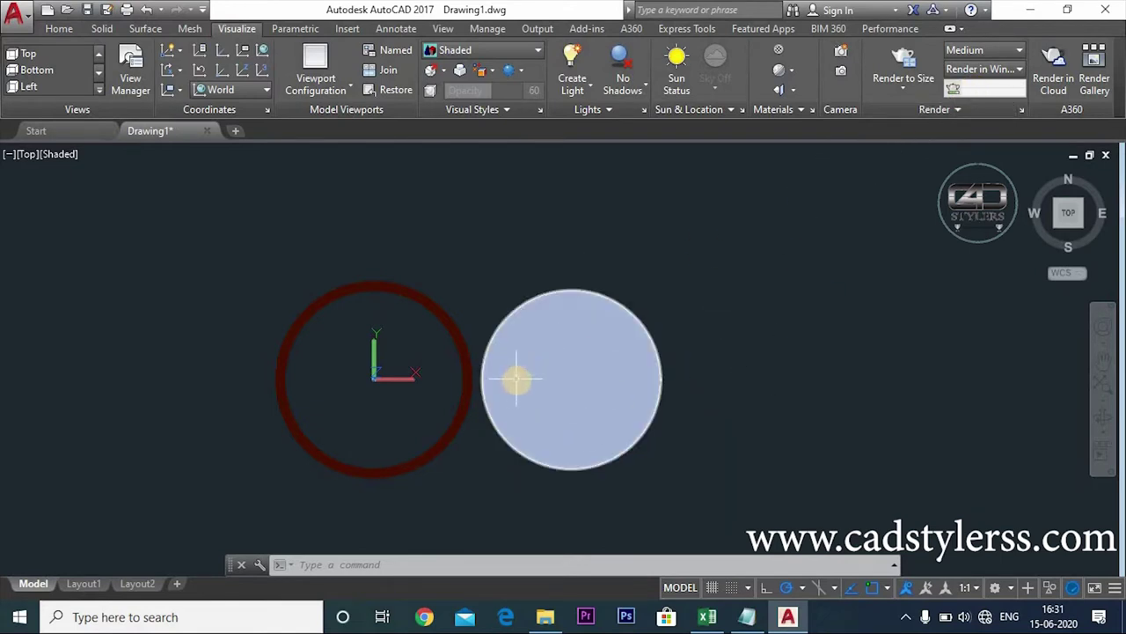
# - Duplicate the Global material as Global(1) and open it in the Materials Editor
pyautogui.click(778, 53)
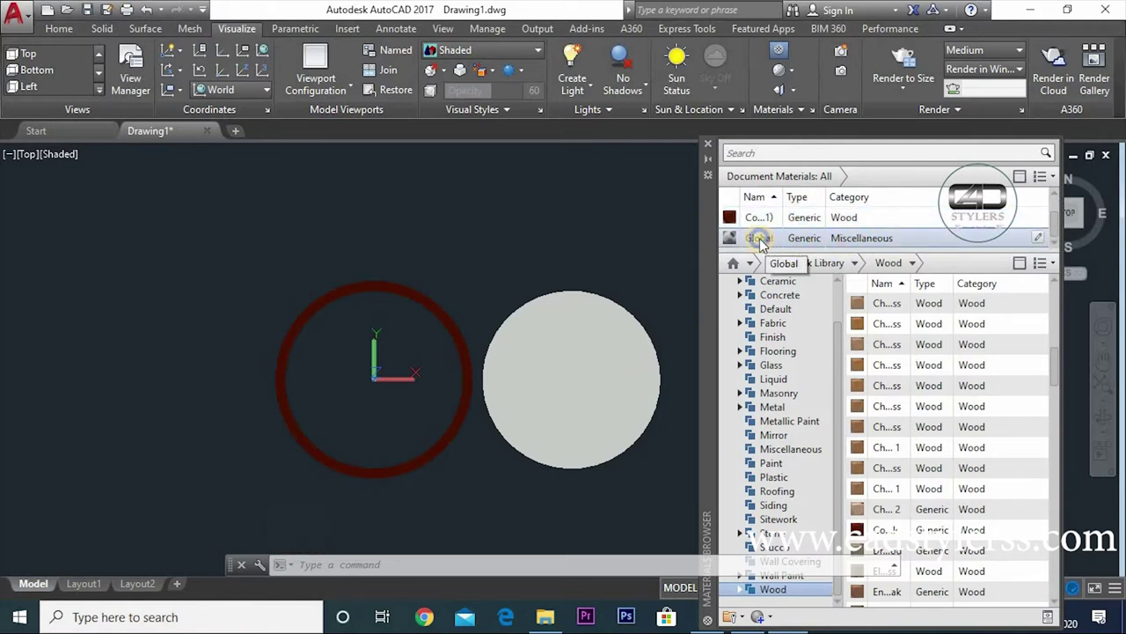
pyautogui.rightClick(759, 239)
pyautogui.click(809, 307)
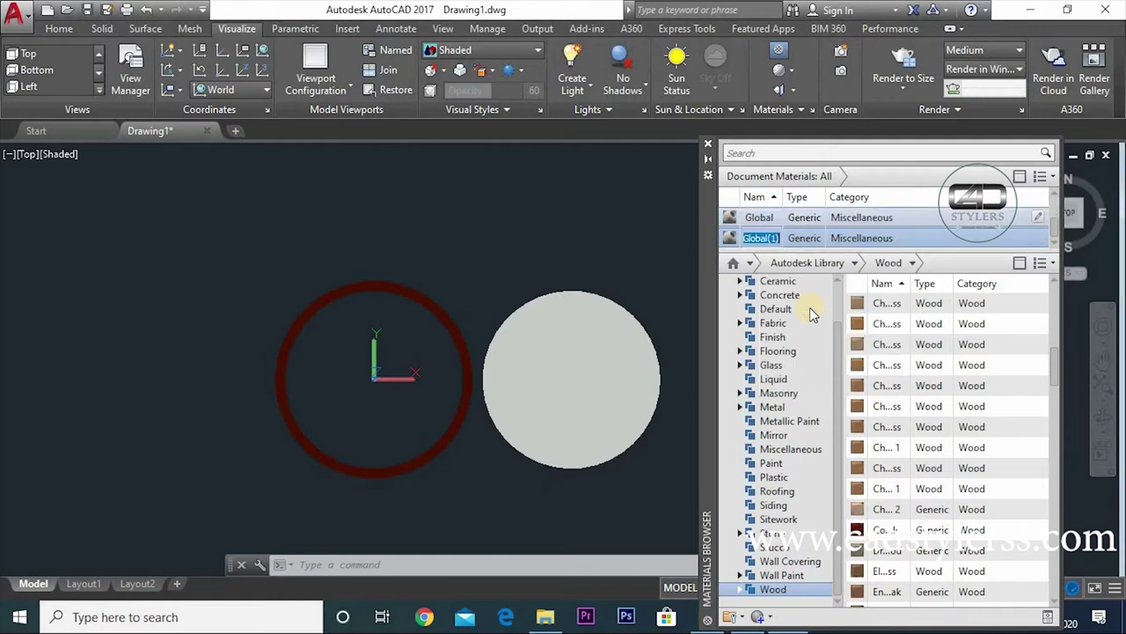
pyautogui.click(1035, 240)
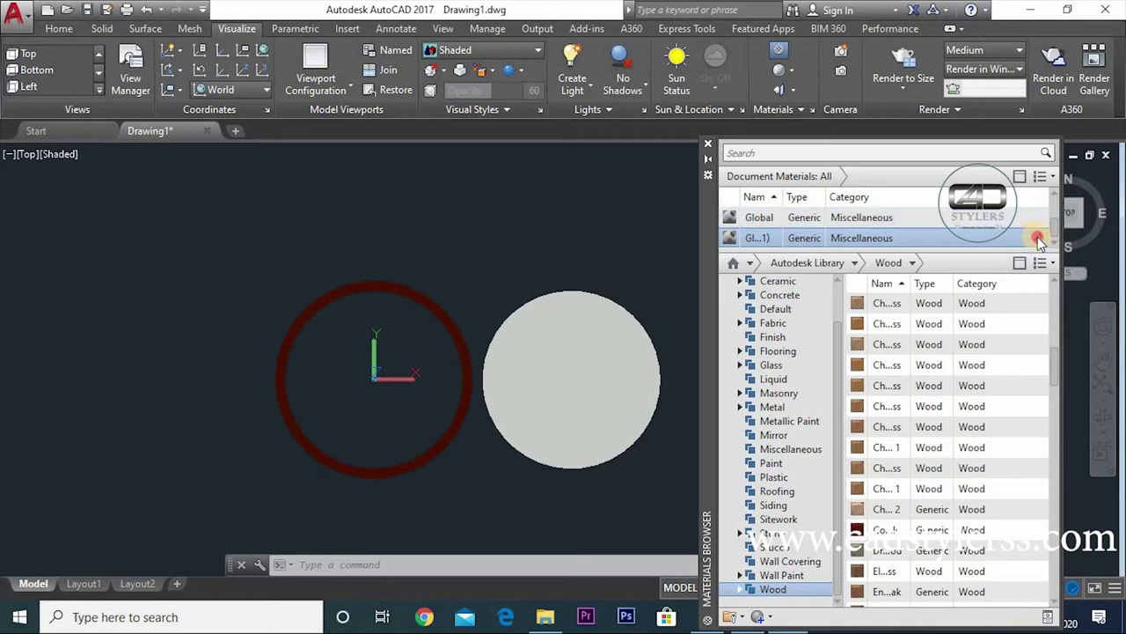
pyautogui.click(1038, 239)
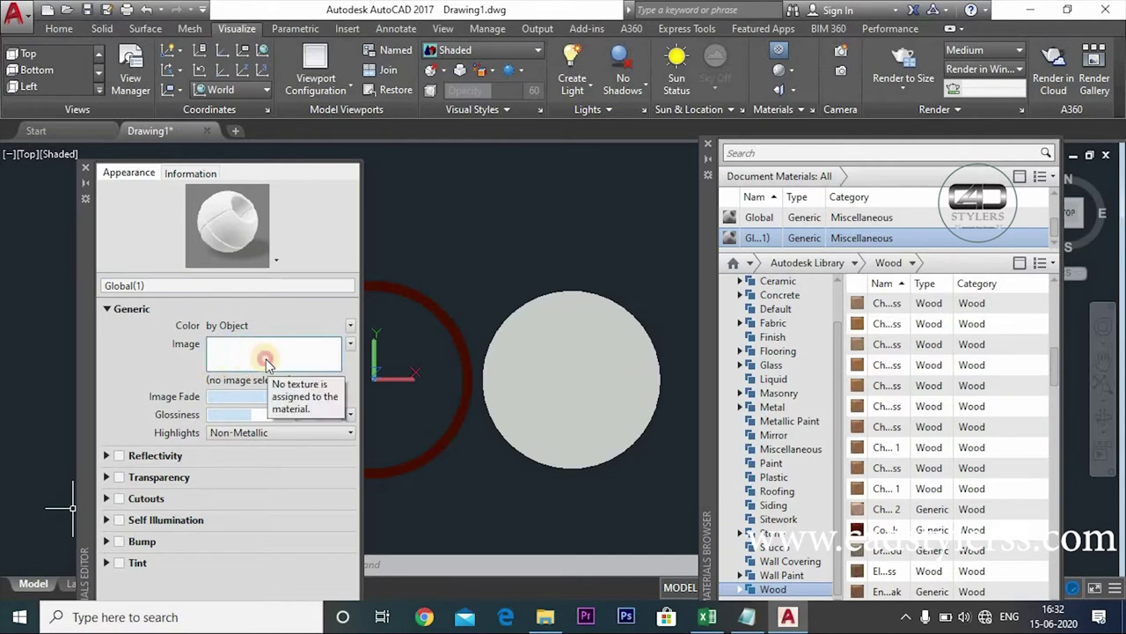
# - Load IMG_4277.jpeg from the 3d logo folder as Global(1)'s image
pyautogui.click(265, 359)
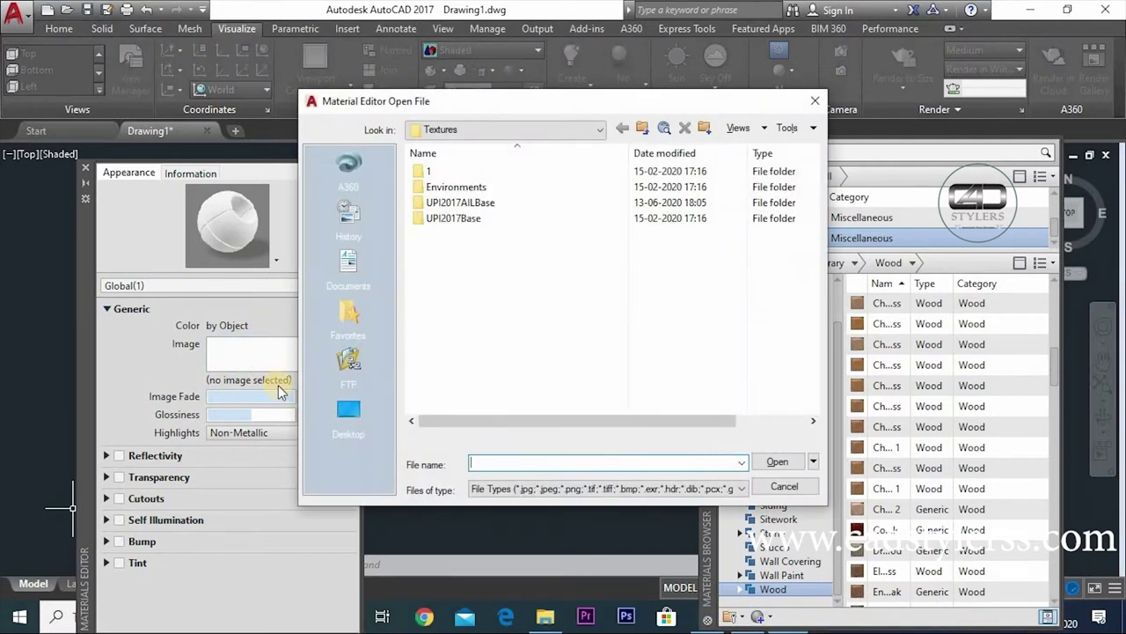
pyautogui.click(348, 409)
pyautogui.doubleClick(432, 357)
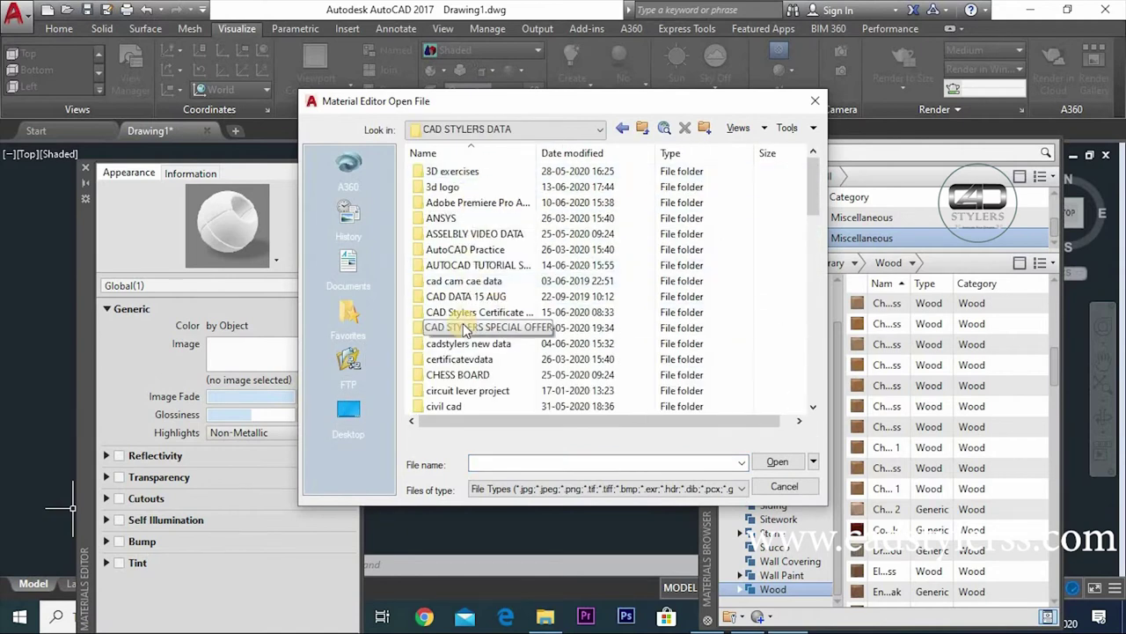
pyautogui.doubleClick(443, 186)
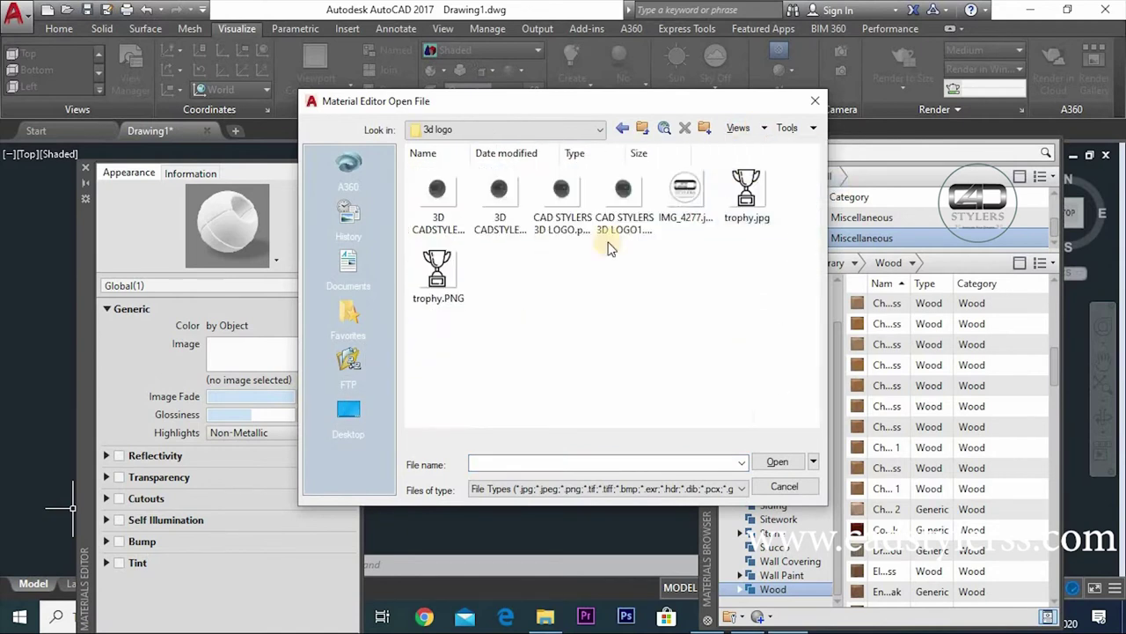
pyautogui.click(682, 200)
pyautogui.click(778, 461)
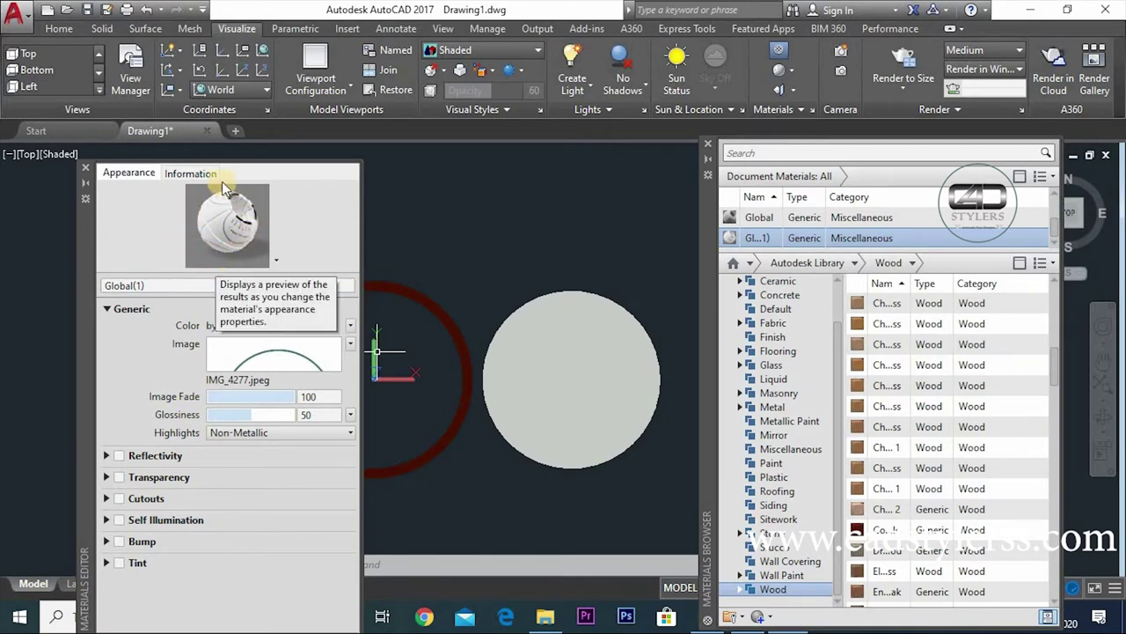
# - Open the logo image's Texture Editor and set horizontal and vertical Repeat to None
pyautogui.click(268, 355)
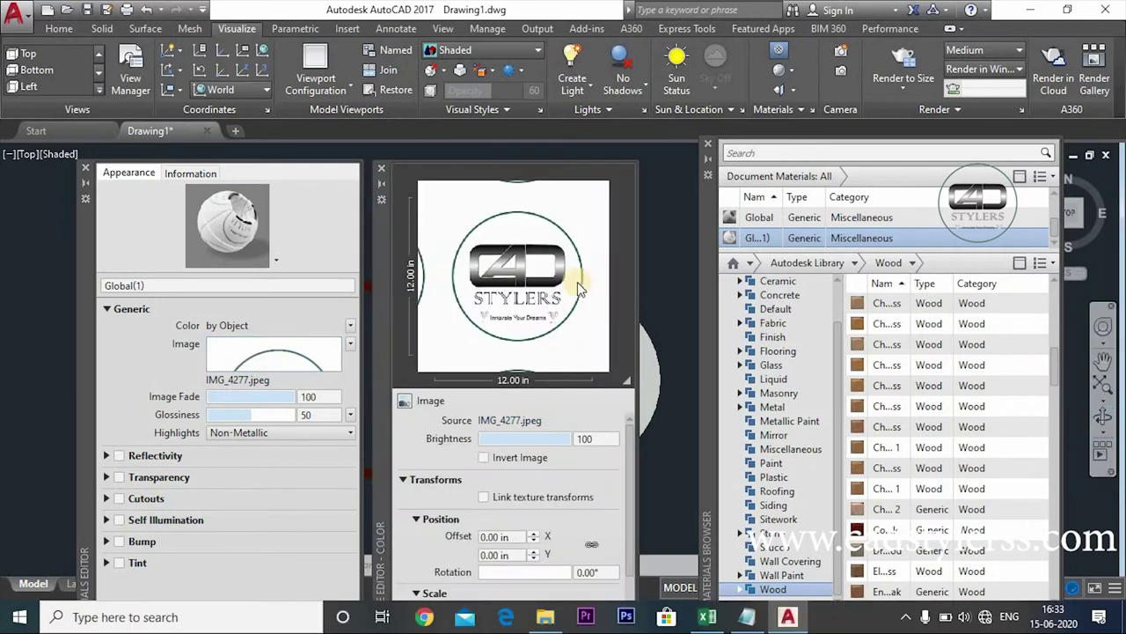
pyautogui.moveTo(377, 232); pyautogui.dragTo(384, 133)
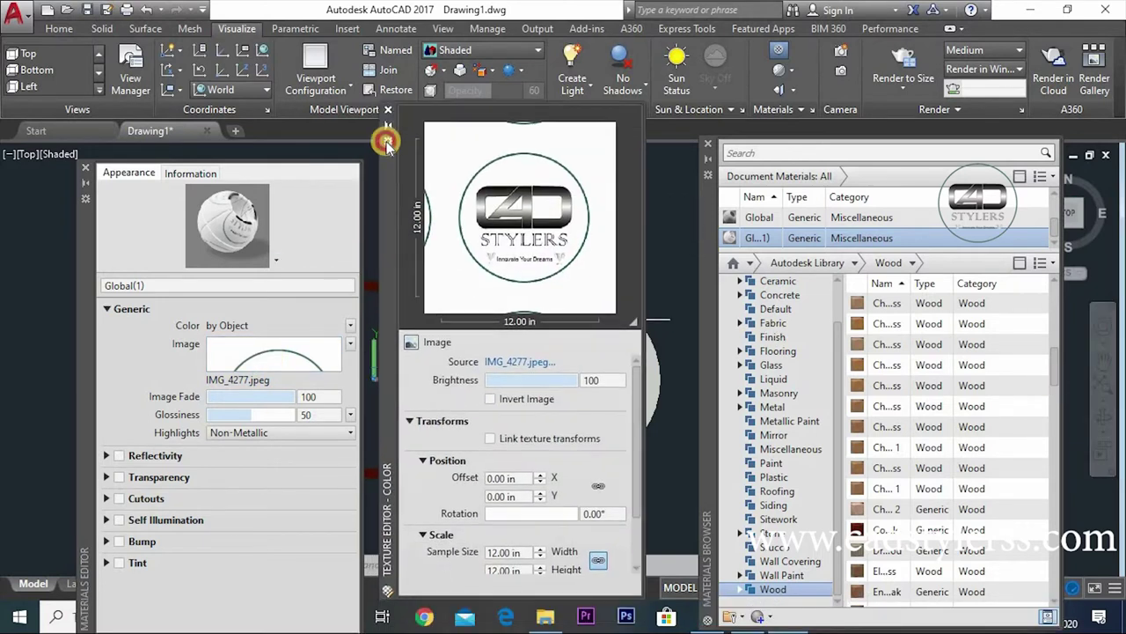
pyautogui.moveTo(637, 390); pyautogui.dragTo(636, 478)
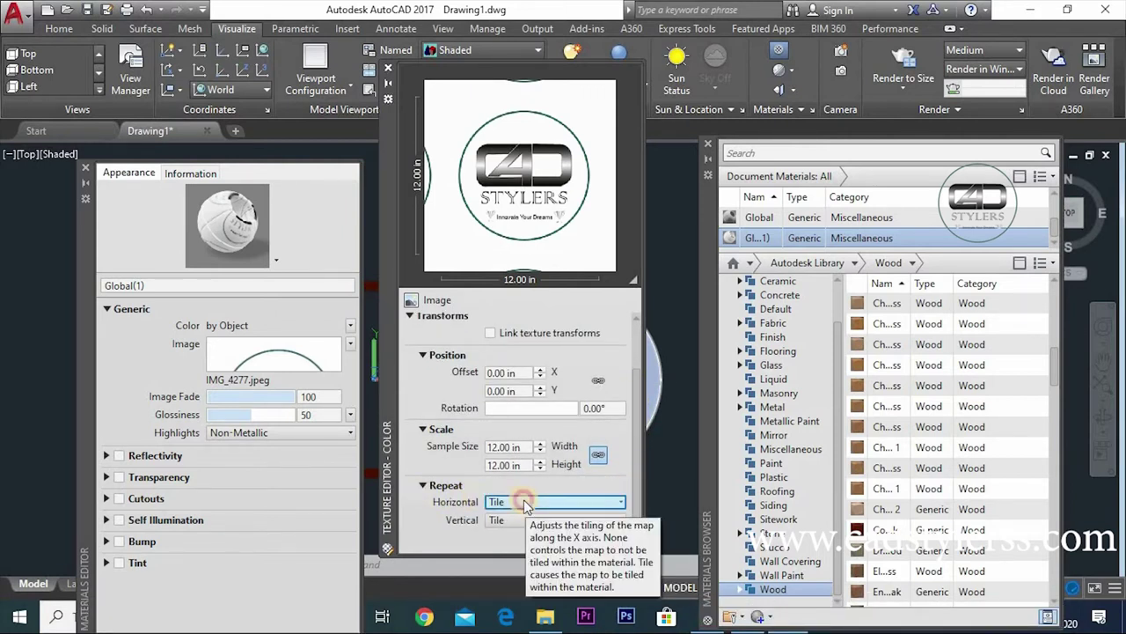
pyautogui.click(524, 499)
pyautogui.click(522, 516)
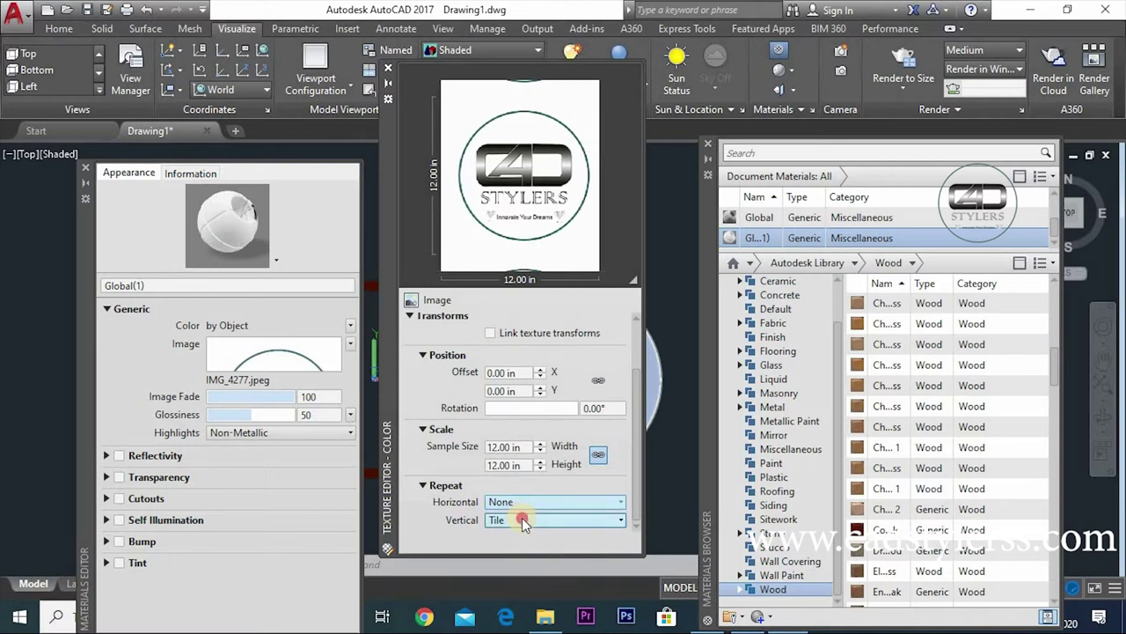
pyautogui.click(522, 520)
pyautogui.click(522, 532)
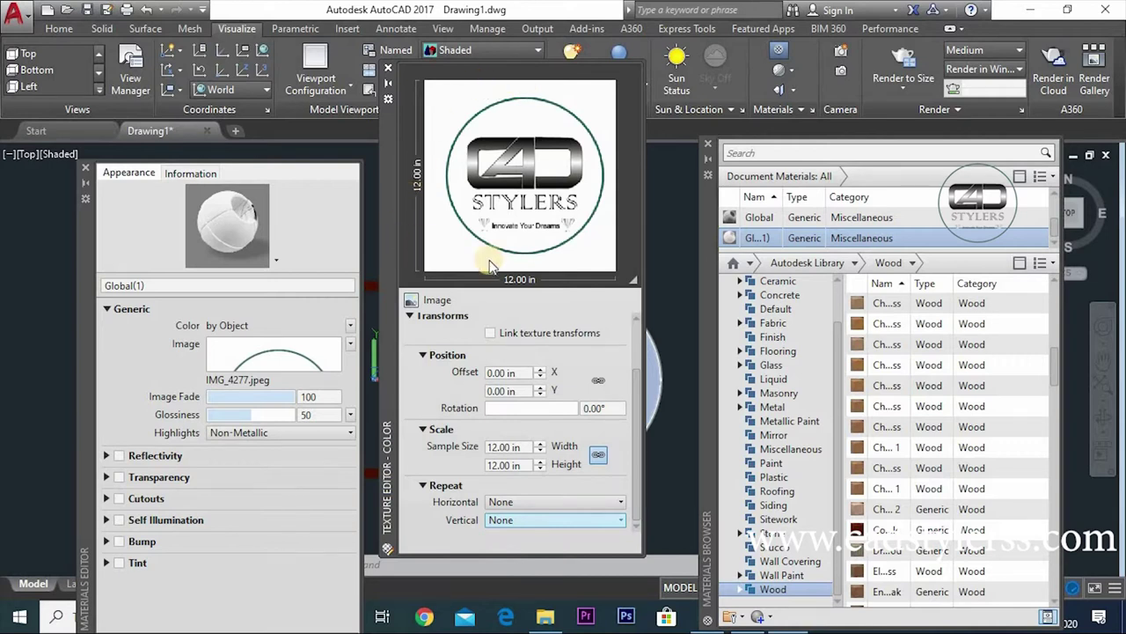
pyautogui.click(432, 216)
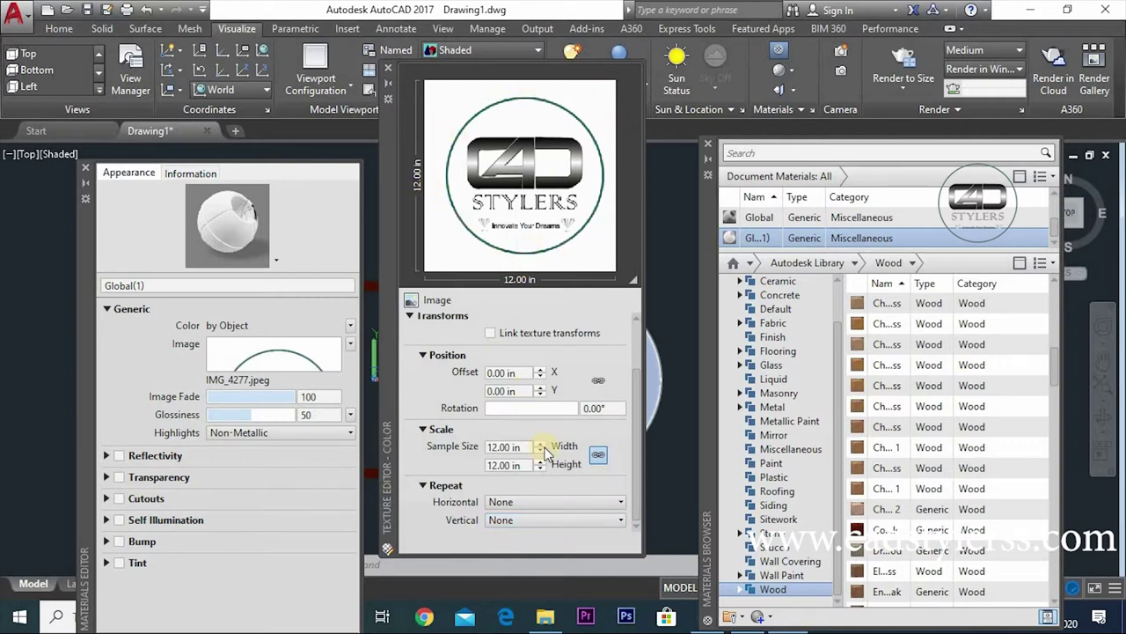
# - Switch both Repeat settings back to Tile, then set them to None again
pyautogui.click(525, 510)
pyautogui.click(524, 527)
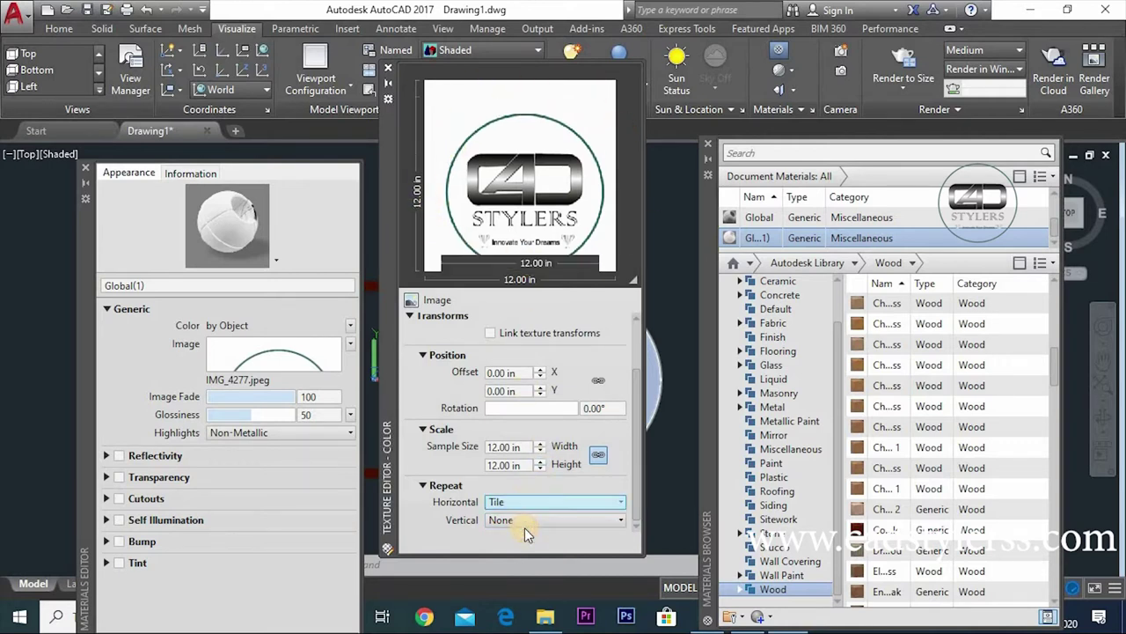
pyautogui.click(512, 519)
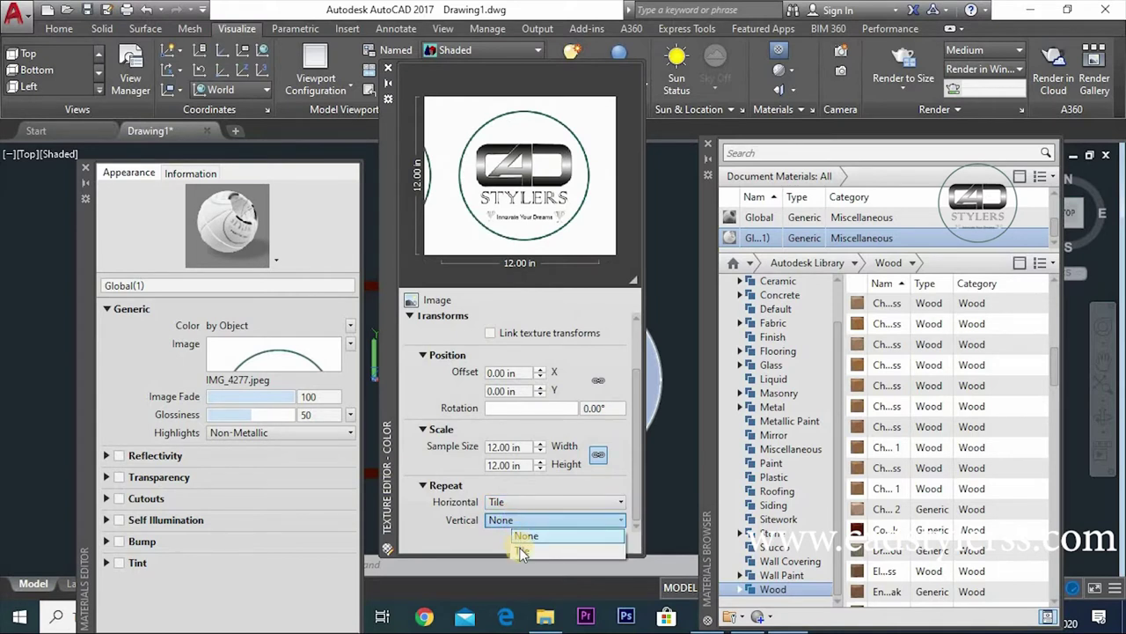
pyautogui.click(520, 537)
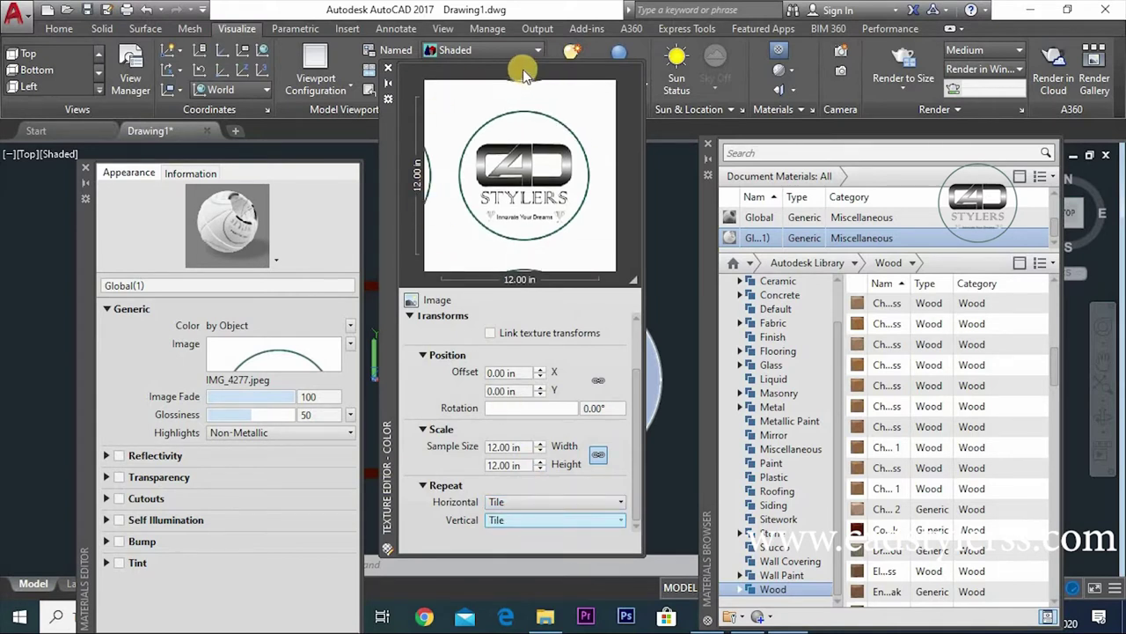
pyautogui.click(511, 507)
pyautogui.click(515, 517)
pyautogui.click(515, 519)
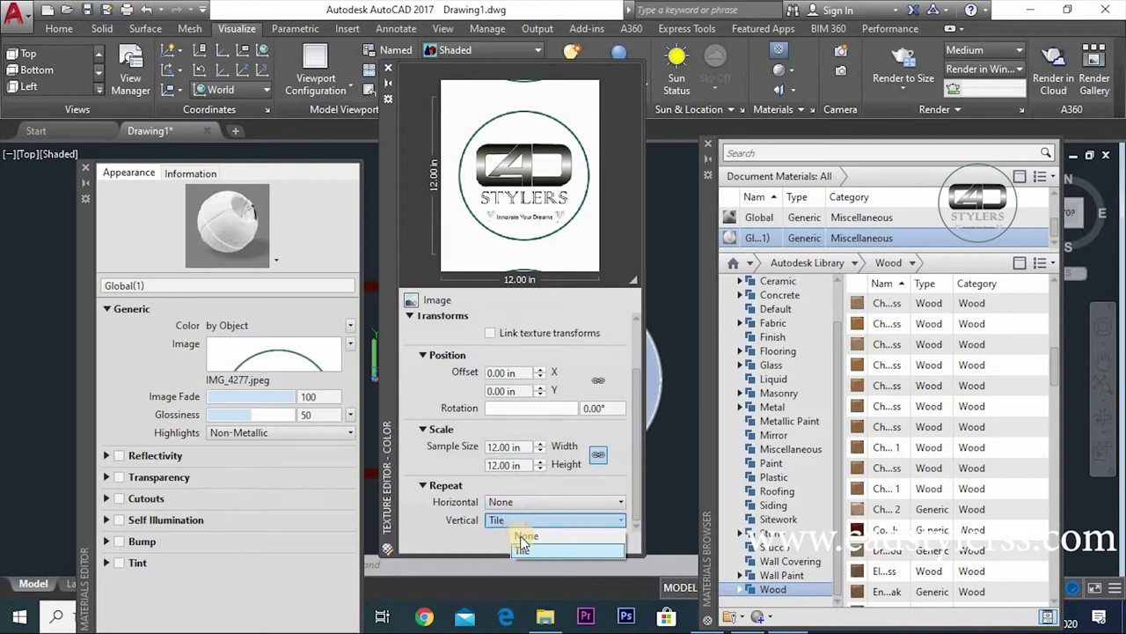
pyautogui.click(519, 537)
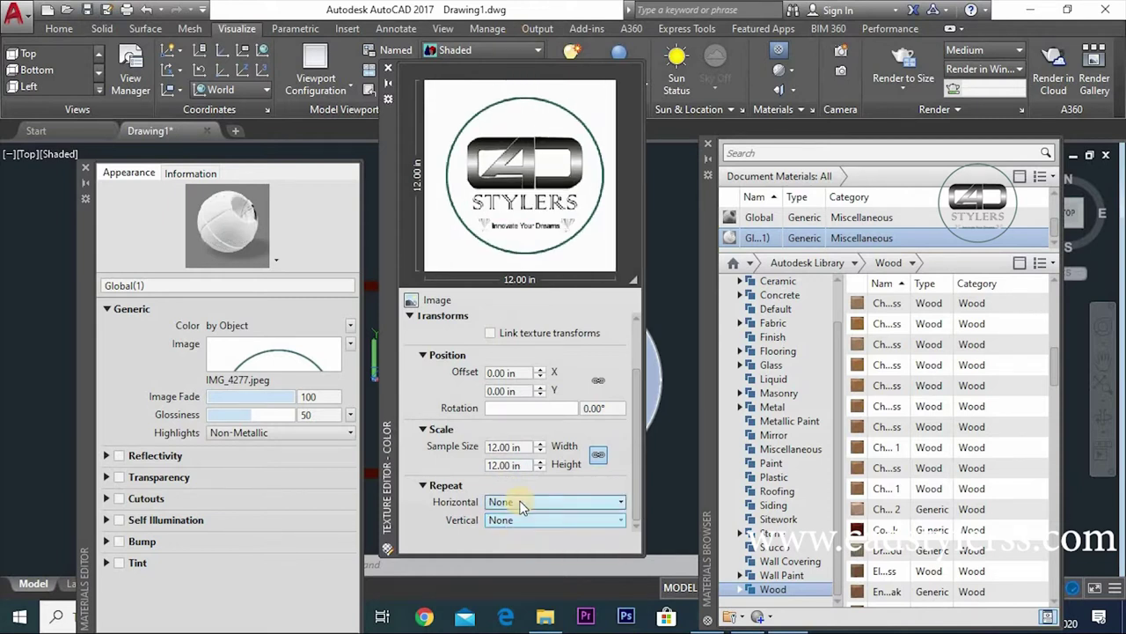
# - Close the Materials Editor and drag the Global(1) material onto the light grey disc
pyautogui.click(388, 68)
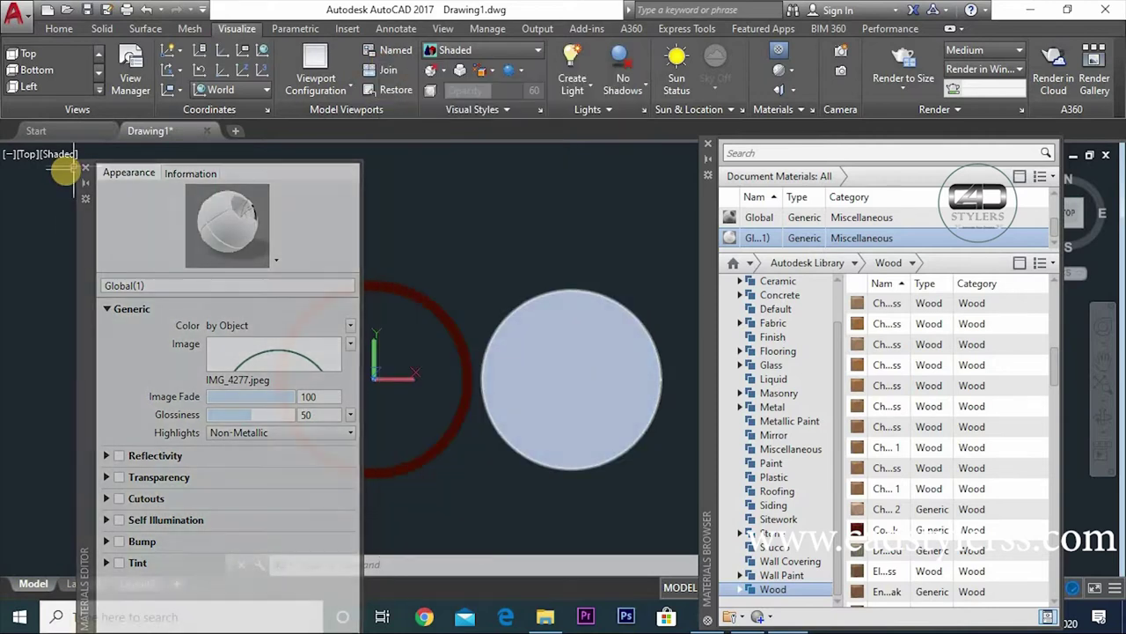
pyautogui.click(83, 168)
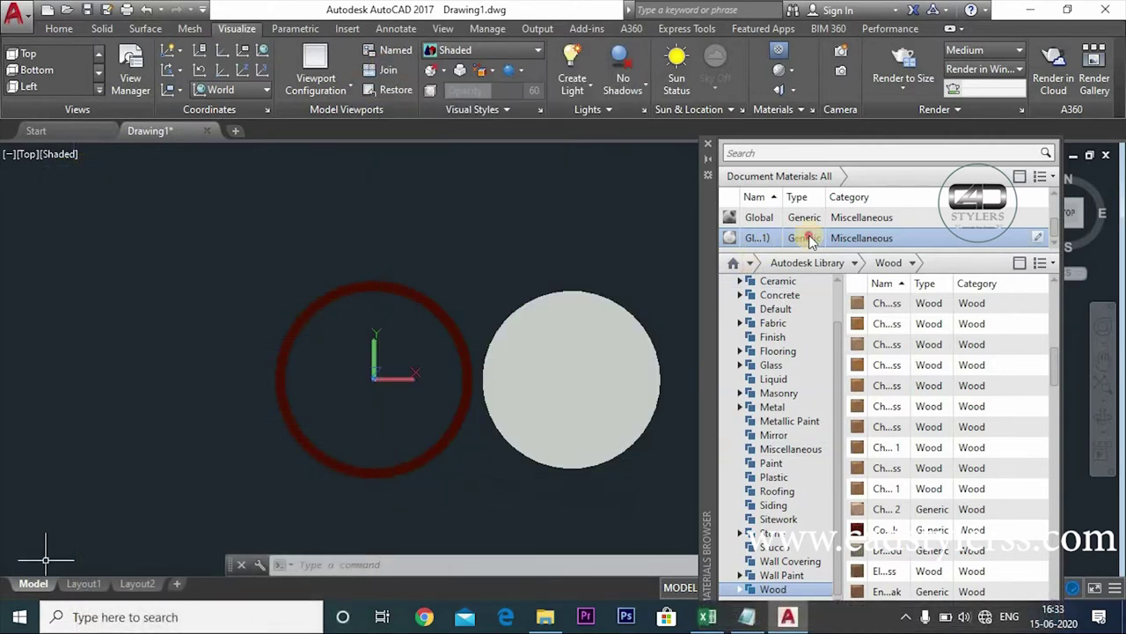
pyautogui.moveTo(810, 240); pyautogui.dragTo(674, 325)
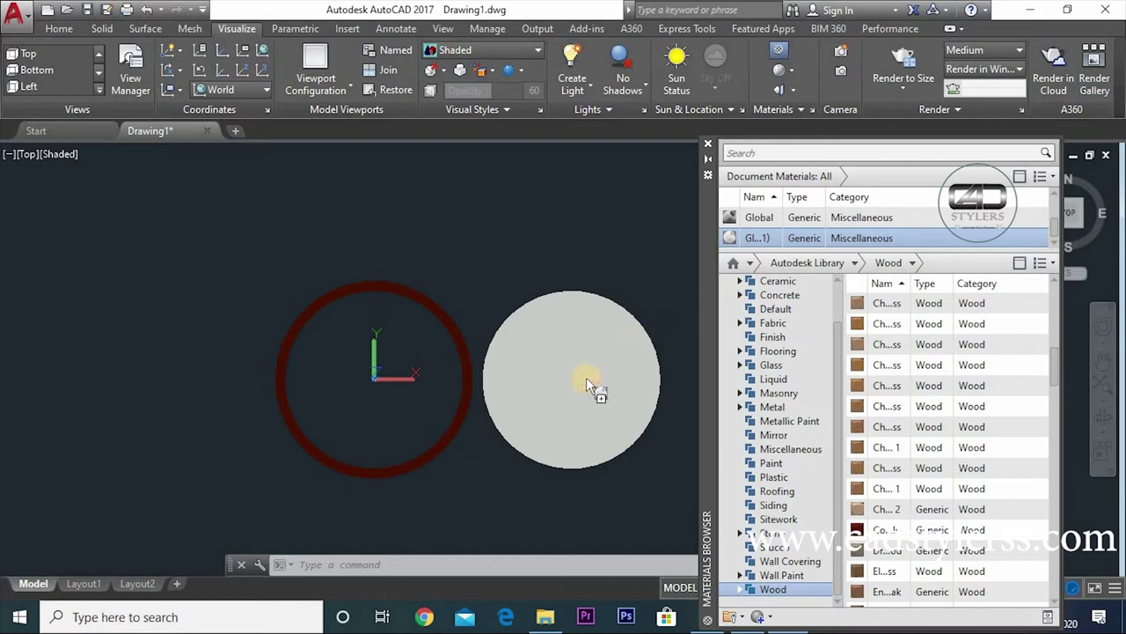
pyautogui.moveTo(586, 376); pyautogui.dragTo(586, 376)
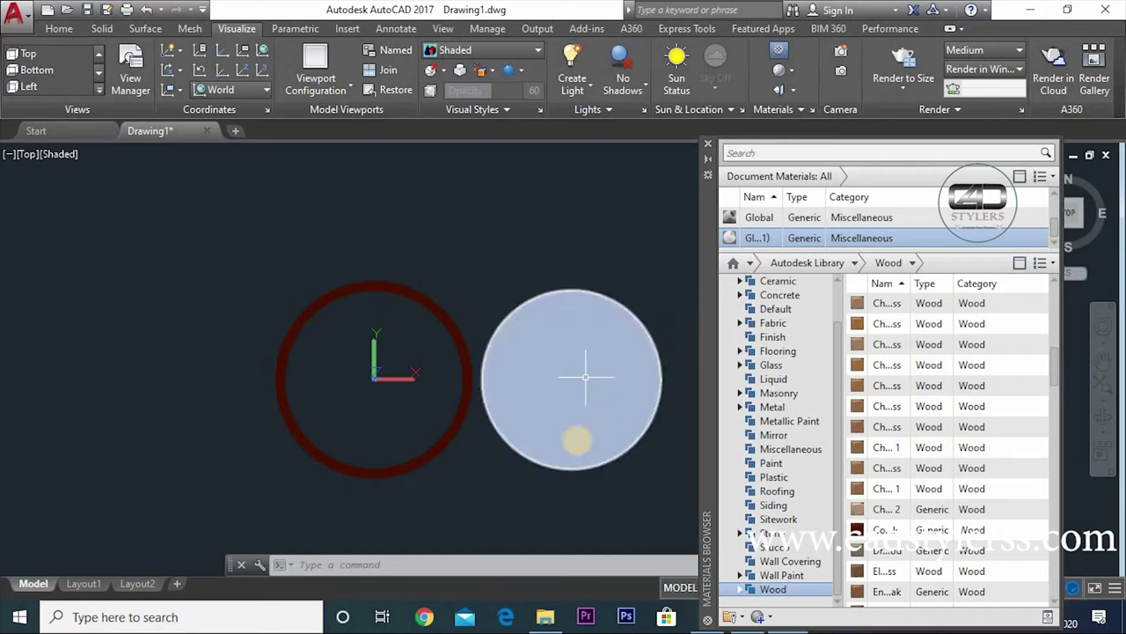
pyautogui.click(708, 143)
# - Set Materials / Textures to On and orbit to see the logo on the disc
pyautogui.click(783, 69)
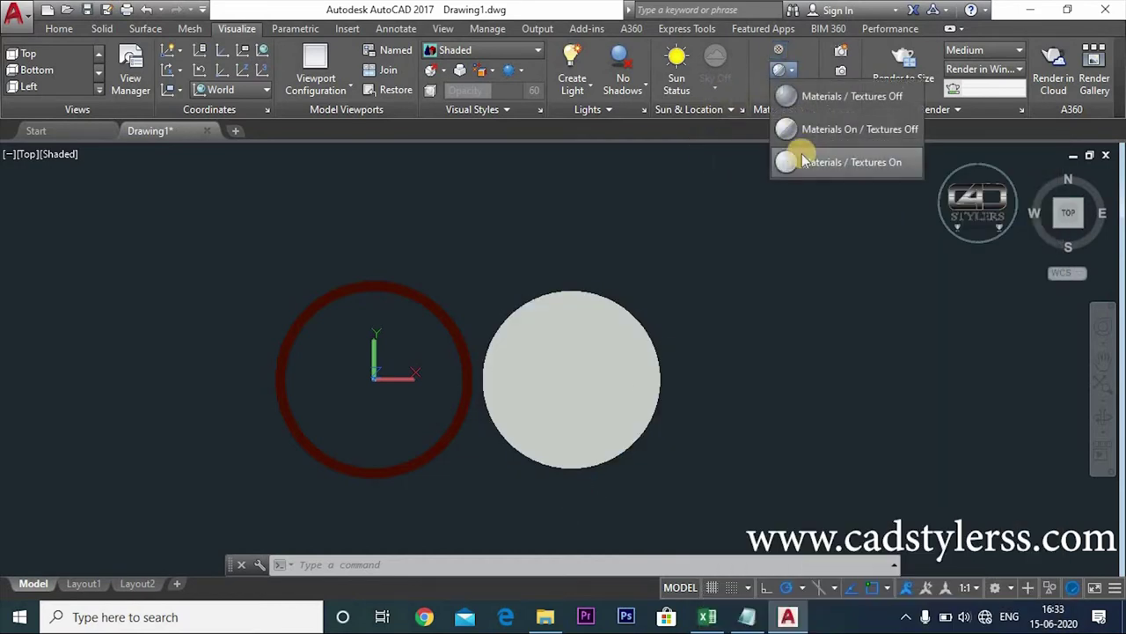
pyautogui.click(810, 130)
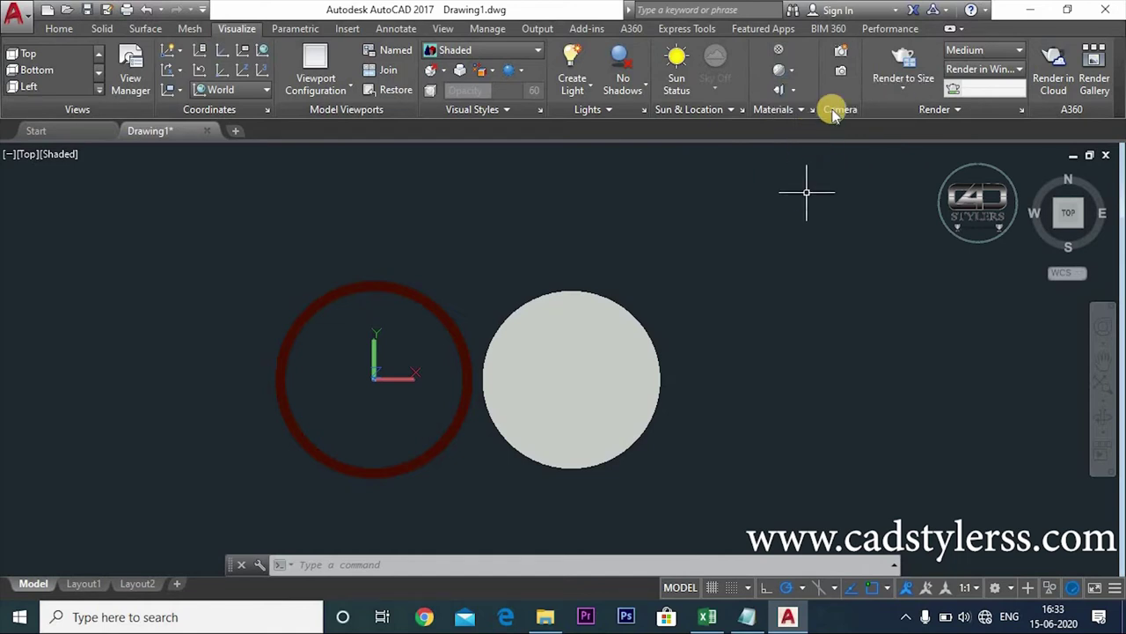
pyautogui.click(783, 71)
pyautogui.click(817, 164)
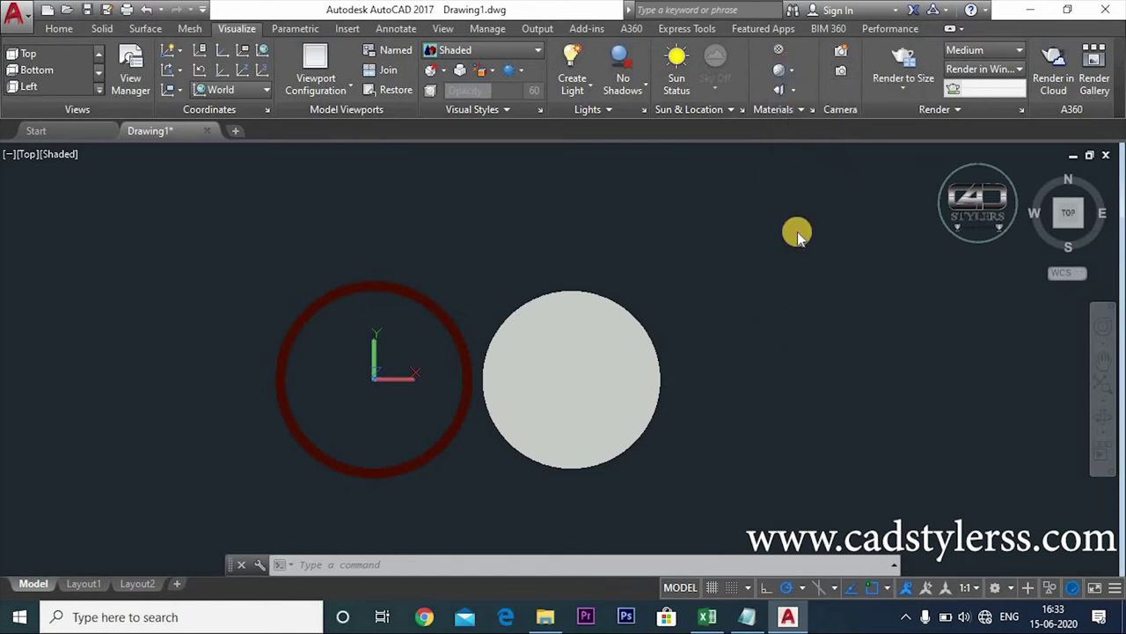
pyautogui.moveTo(759, 392)
pyautogui.keyDown('ctrl'); pyautogui.keyDown('shift'); pyautogui.mouseDown(button='middle')
pyautogui.moveTo(710, 407)
pyautogui.moveTo(742, 357)
pyautogui.mouseUp(button='middle'); pyautogui.keyUp('shift'); pyautogui.keyUp('ctrl')
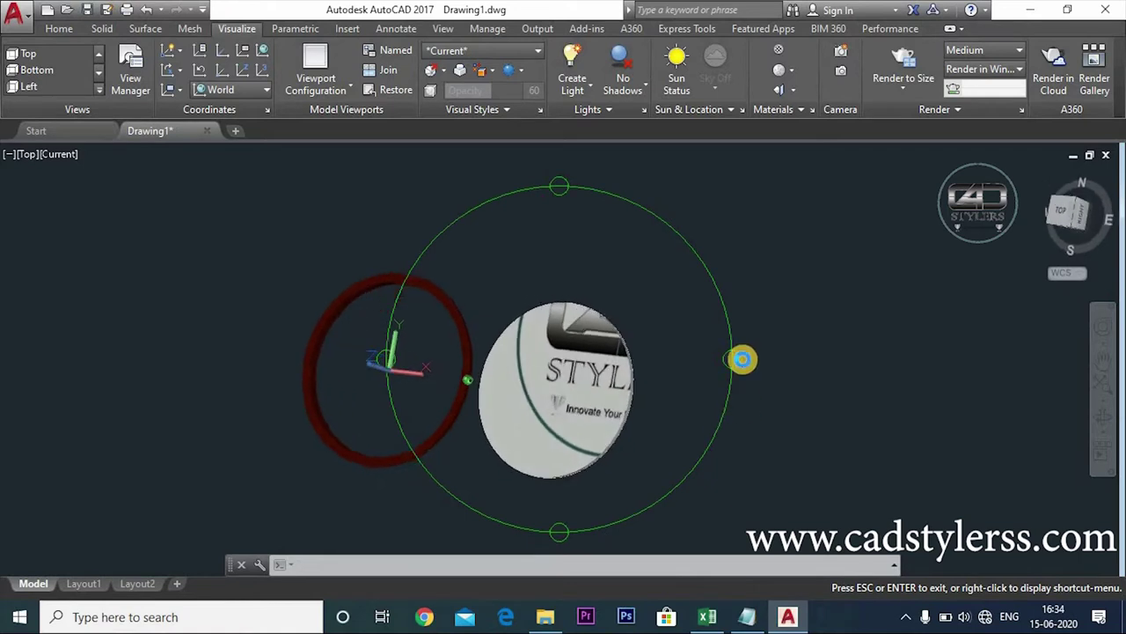
pyautogui.click(792, 70)
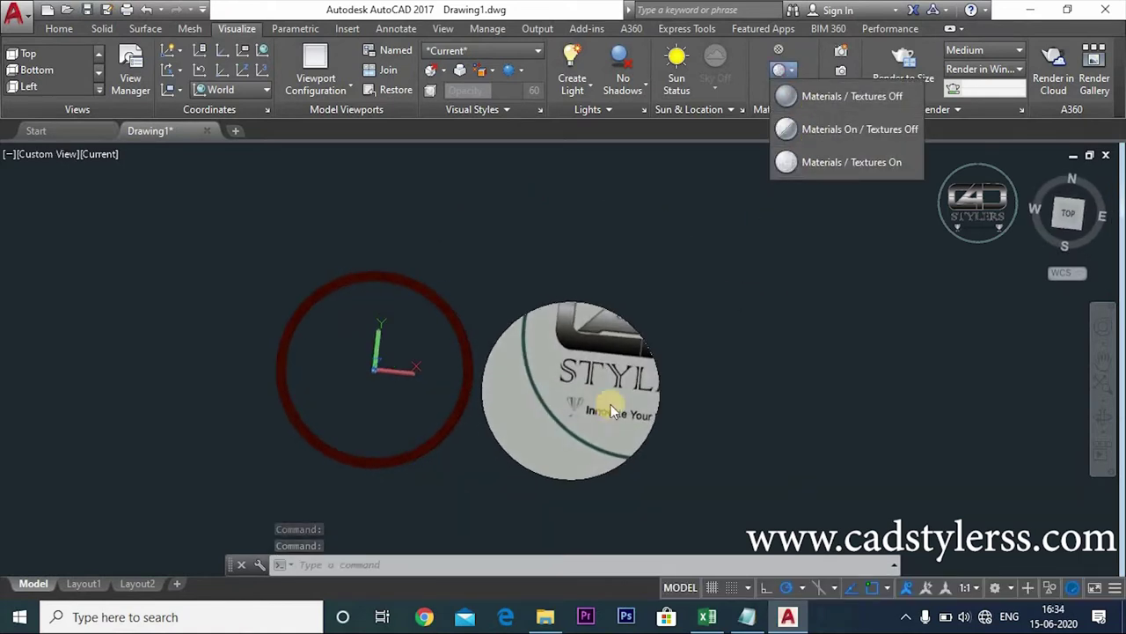
pyautogui.click(808, 279)
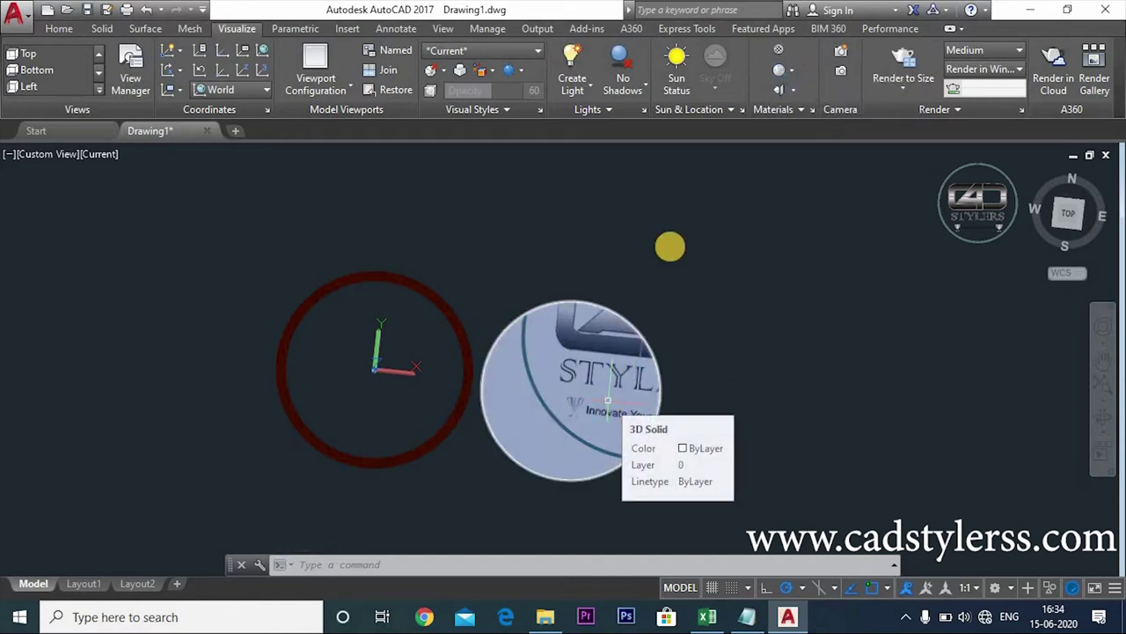
# - Apply Box mapping to the logo disc and drag the gizmo so the STYL lettering sits higher
pyautogui.press('Escape')
pyautogui.click(795, 91)
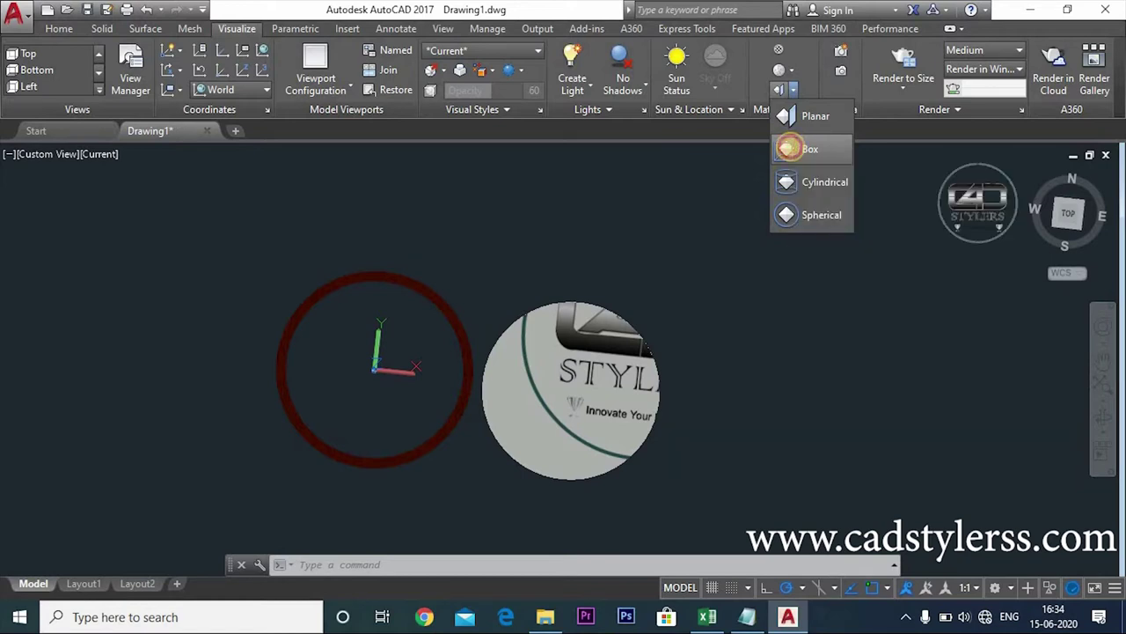
pyautogui.click(795, 151)
pyautogui.click(577, 424)
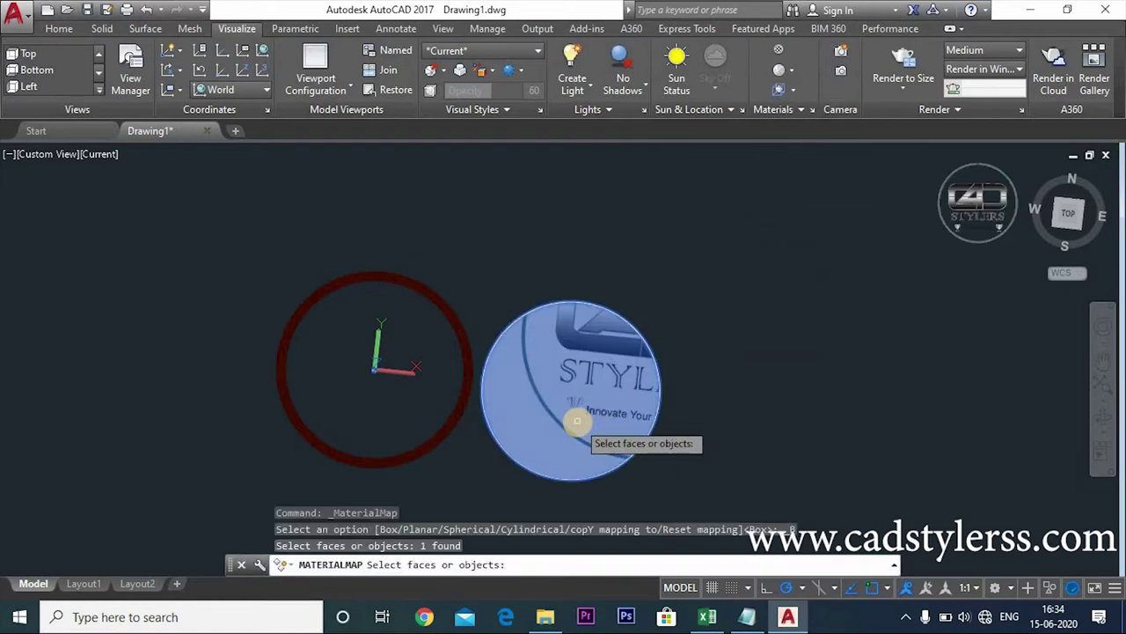
pyautogui.press('Return')
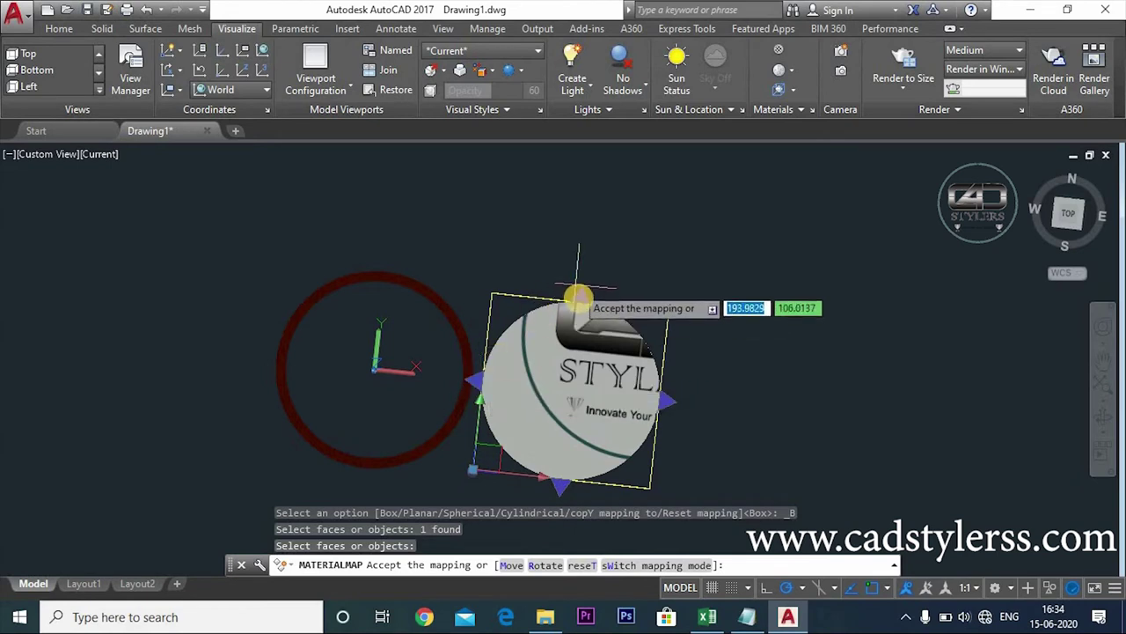
pyautogui.moveTo(578, 300); pyautogui.dragTo(511, 330)
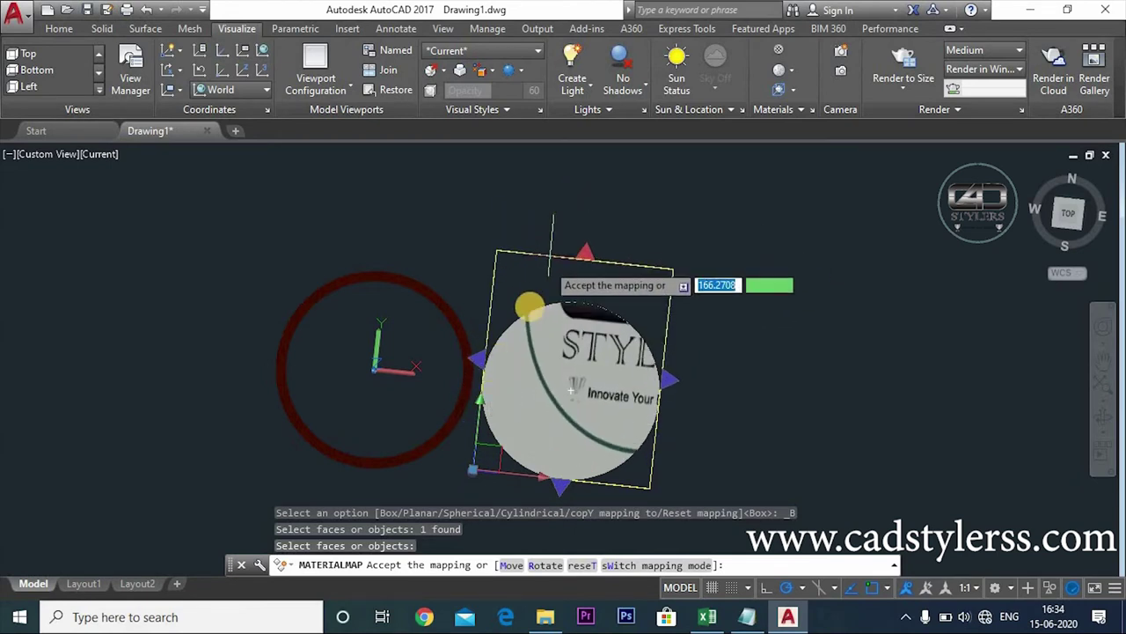
pyautogui.moveTo(512, 330)
pyautogui.mouseDown()
pyautogui.moveTo(525, 271)
pyautogui.moveTo(546, 269)
pyautogui.mouseUp()
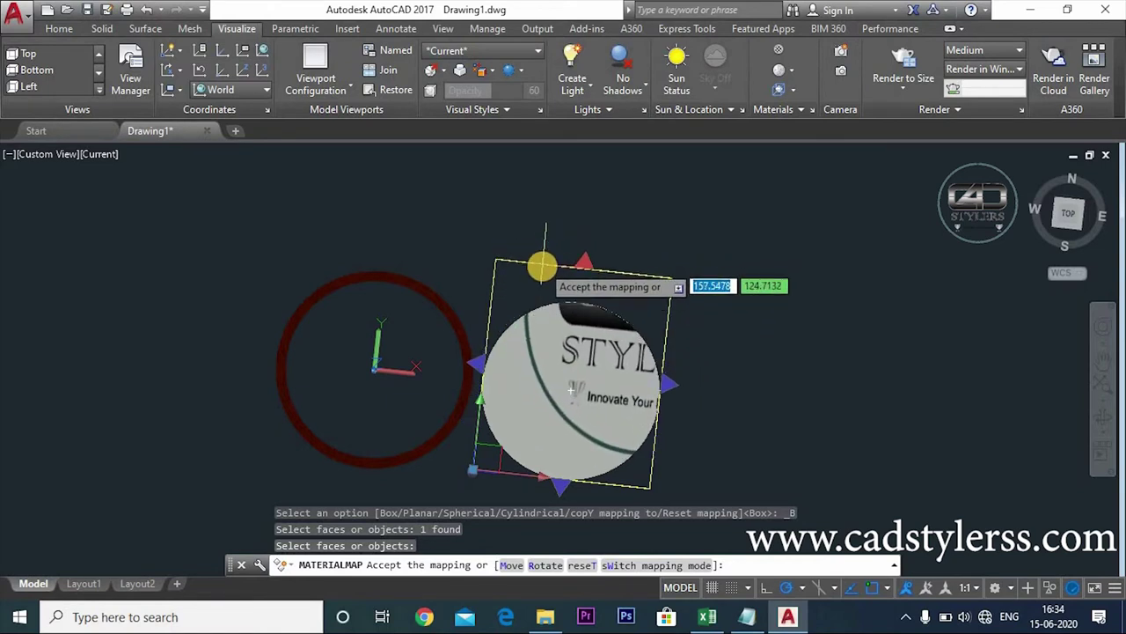
pyautogui.press('Escape')
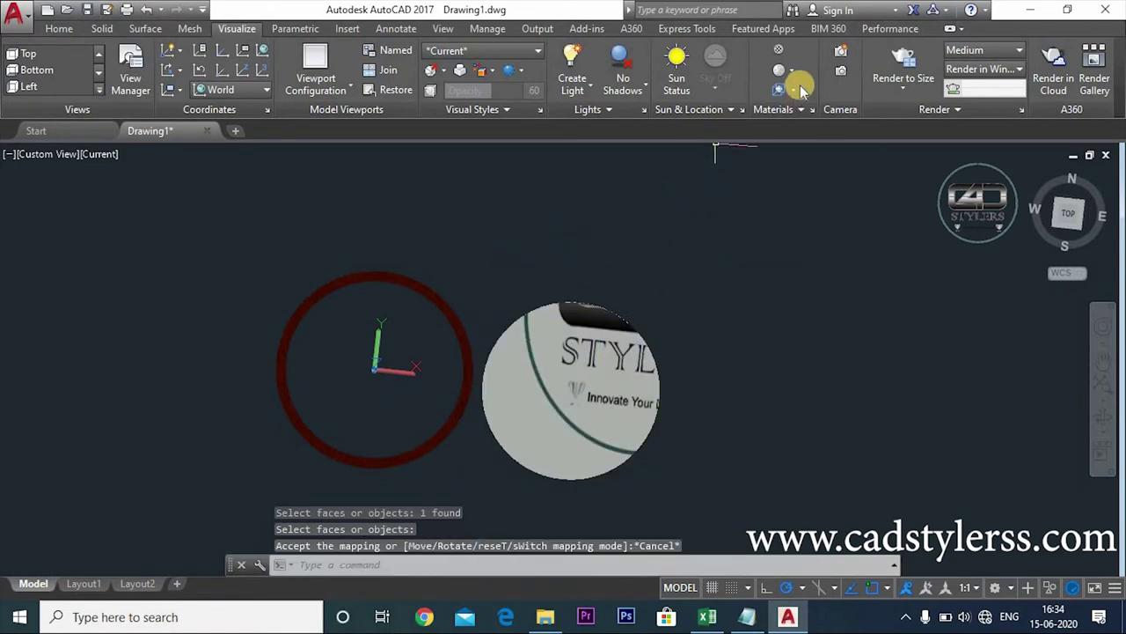
# - Reapply Box mapping to the disc and stretch the gizmo's left and top edges to fit the logo
pyautogui.click(797, 90)
pyautogui.click(787, 149)
pyautogui.click(608, 413)
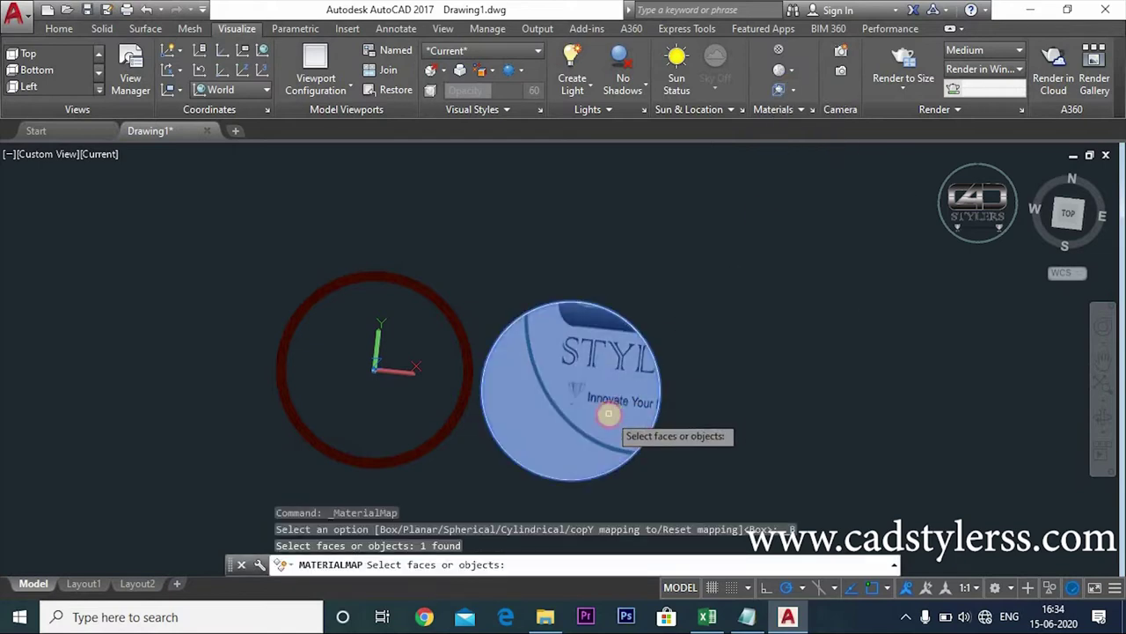
pyautogui.press('Return')
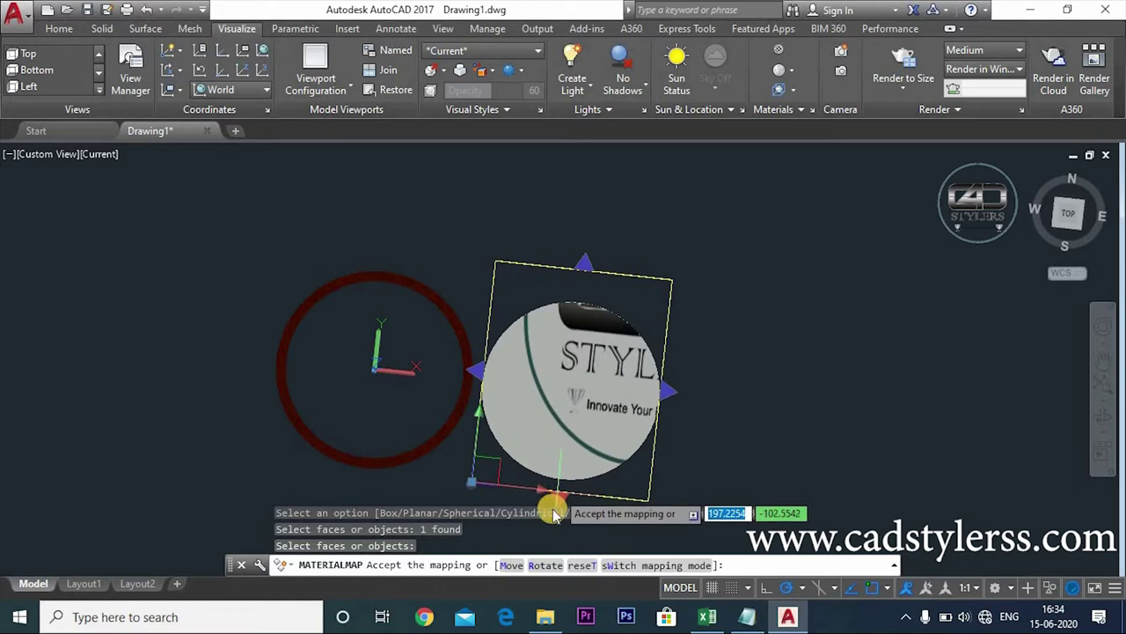
pyautogui.moveTo(563, 463); pyautogui.dragTo(583, 398, button='middle')
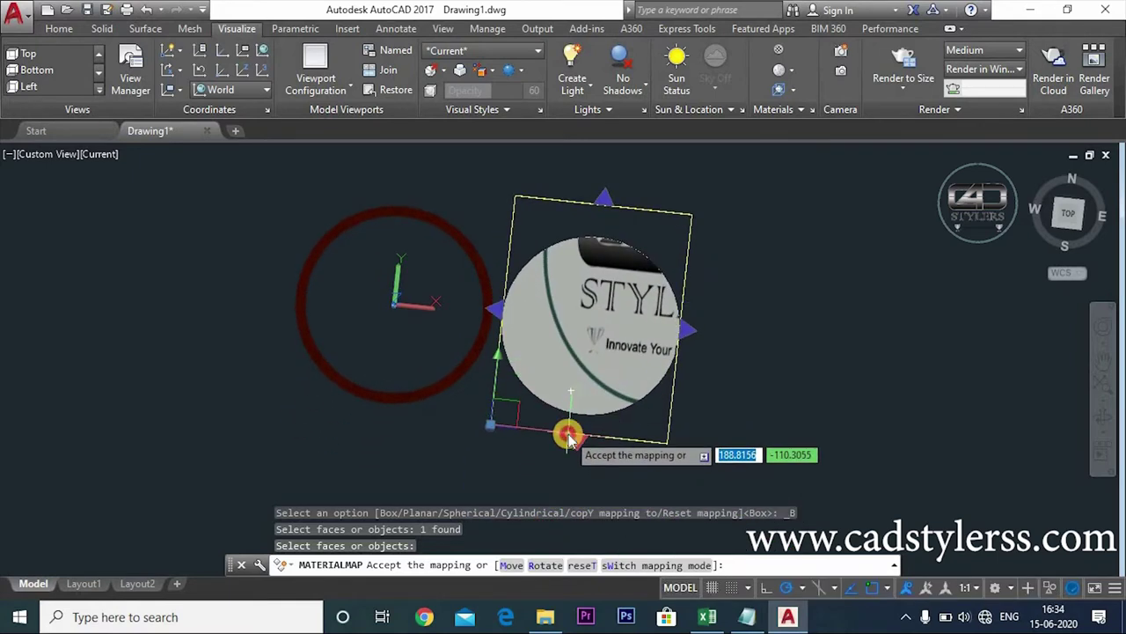
pyautogui.moveTo(496, 310); pyautogui.dragTo(455, 310)
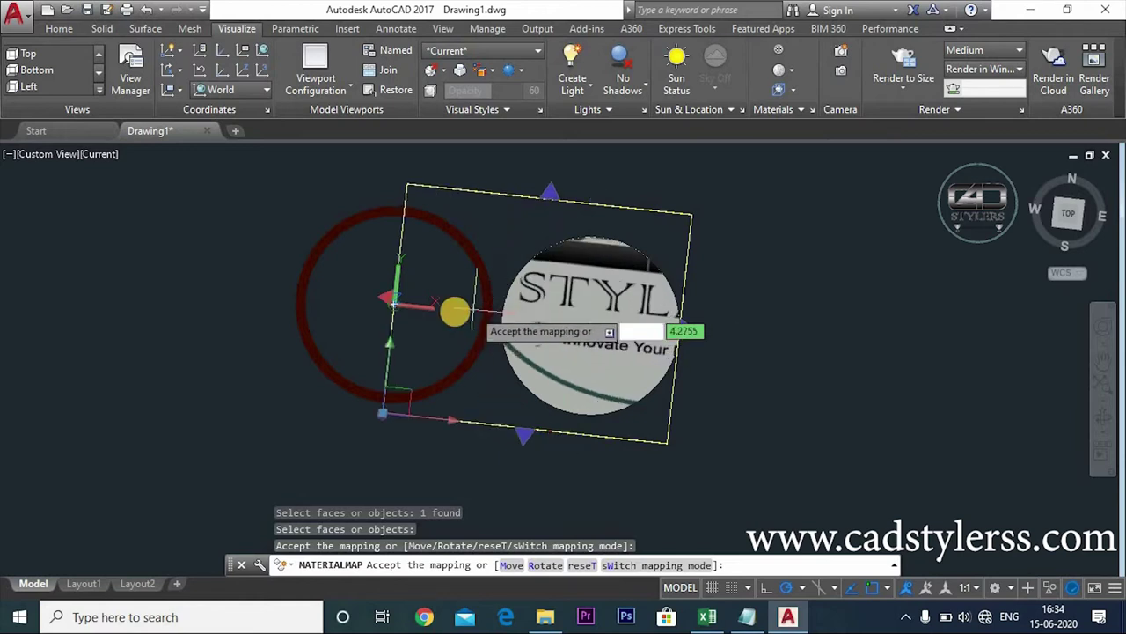
pyautogui.click(450, 310)
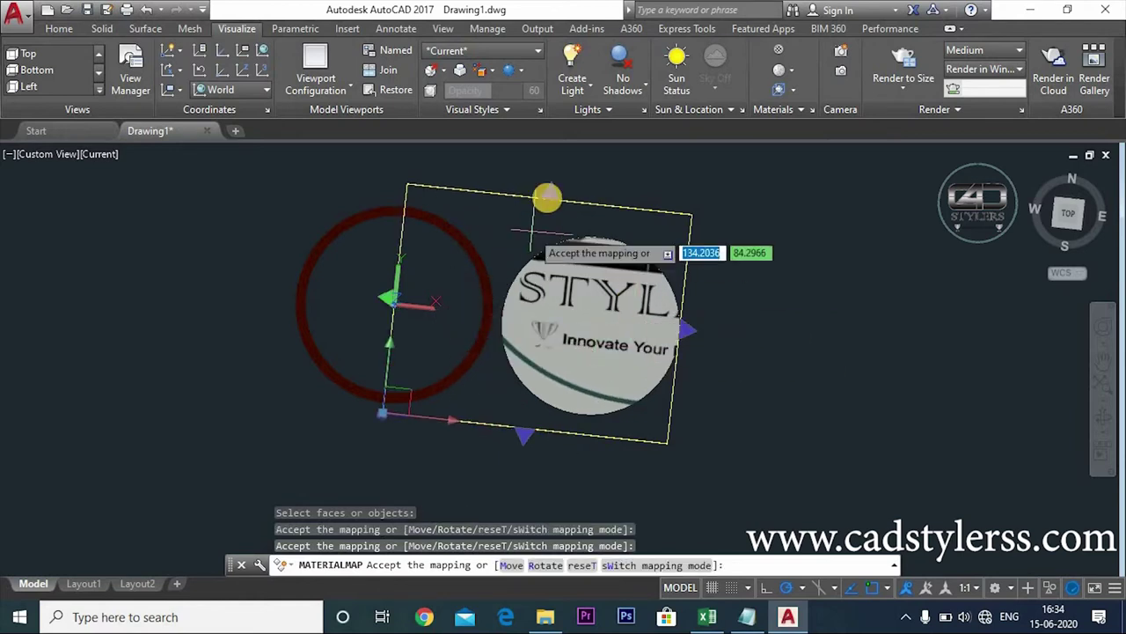
pyautogui.moveTo(551, 197); pyautogui.dragTo(539, 267)
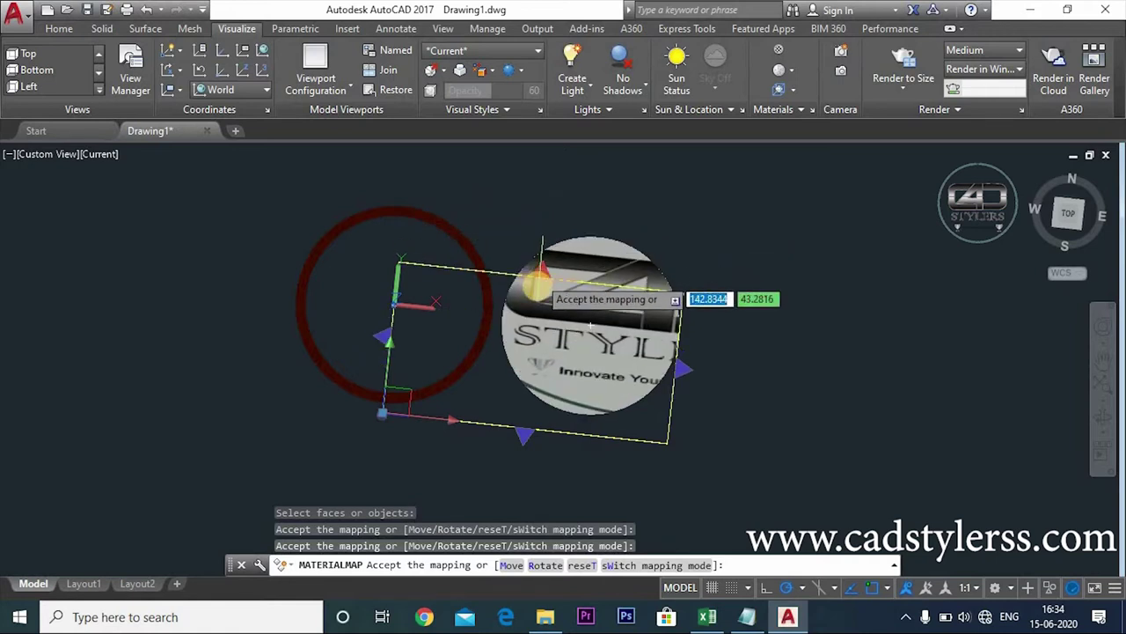
pyautogui.click(540, 280)
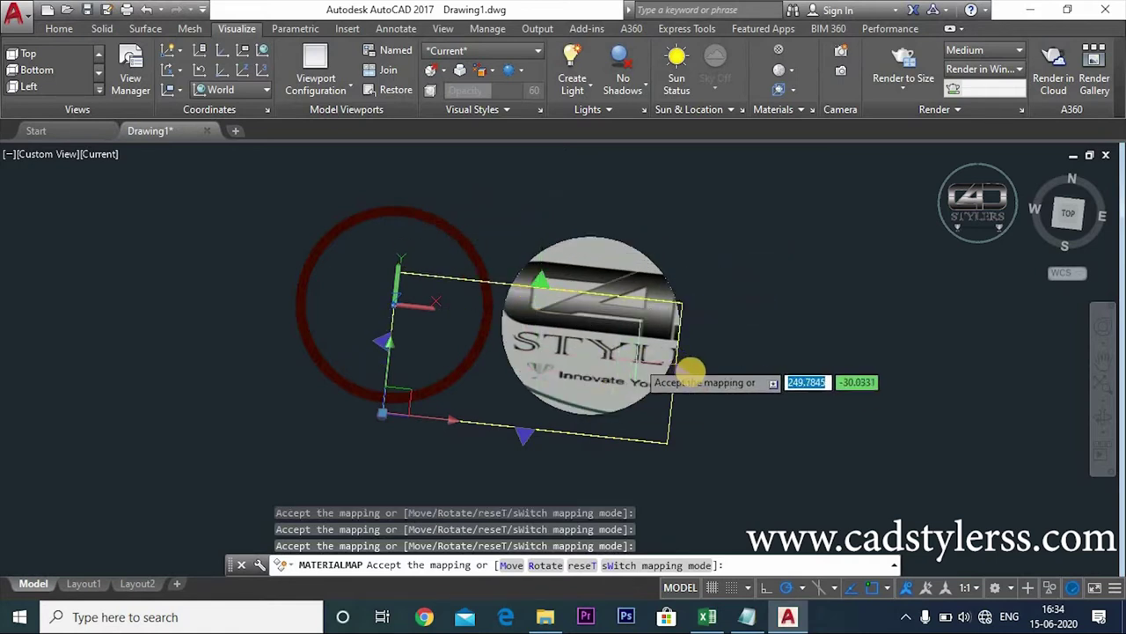
pyautogui.click(683, 374)
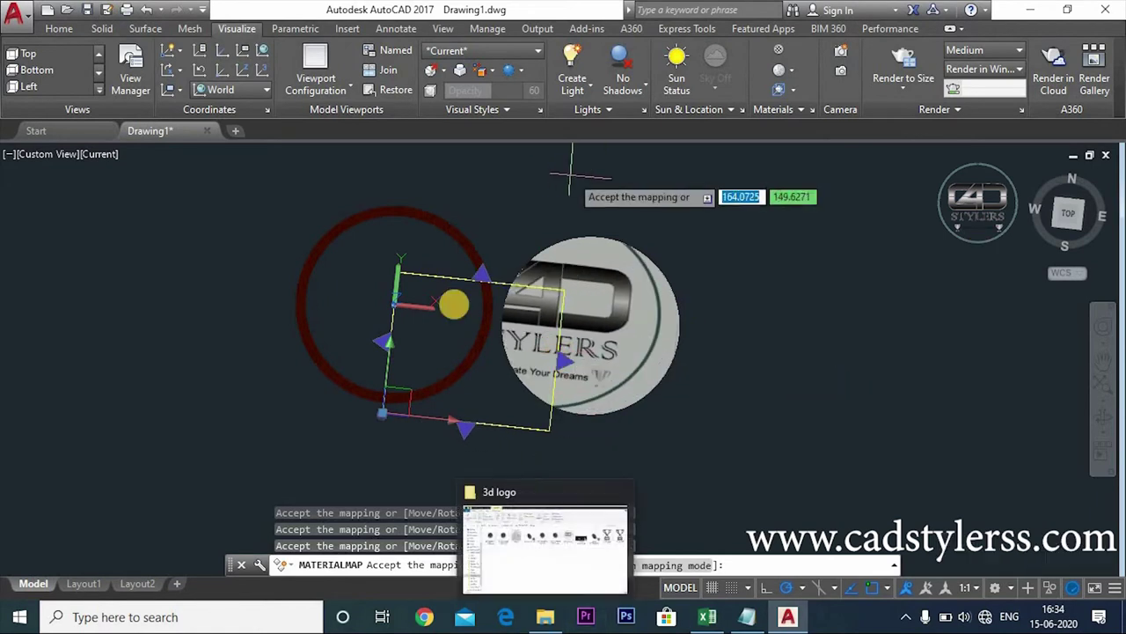
pyautogui.click(381, 340)
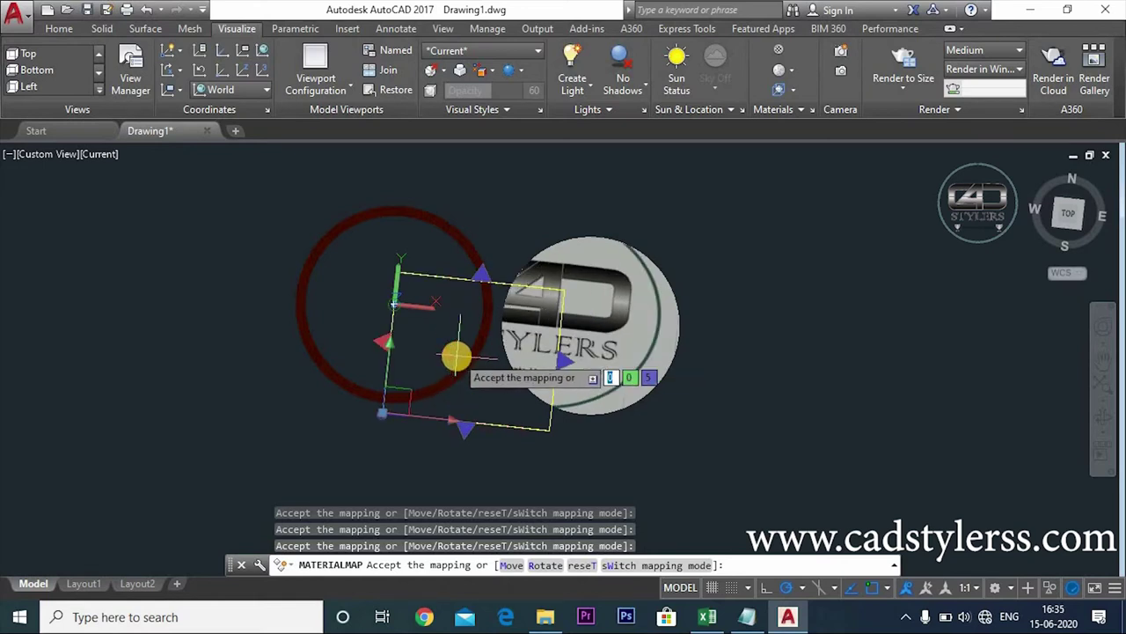
pyautogui.press('Escape')
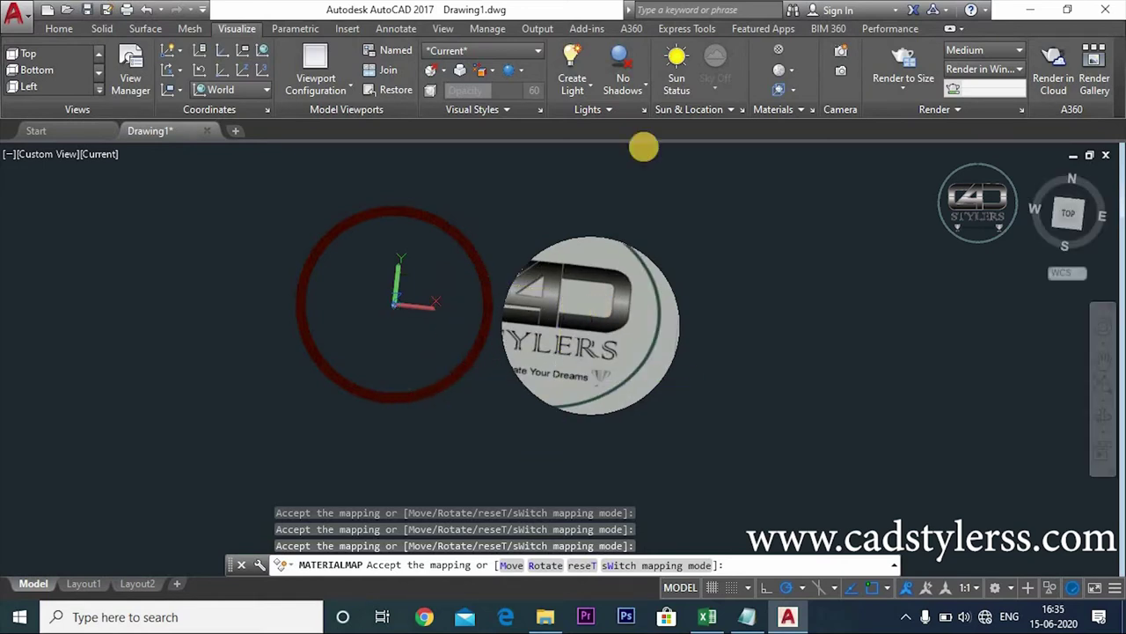
# - Show the disc's mapping frame again and orbit to an oblique view to check the logo
pyautogui.click(789, 86)
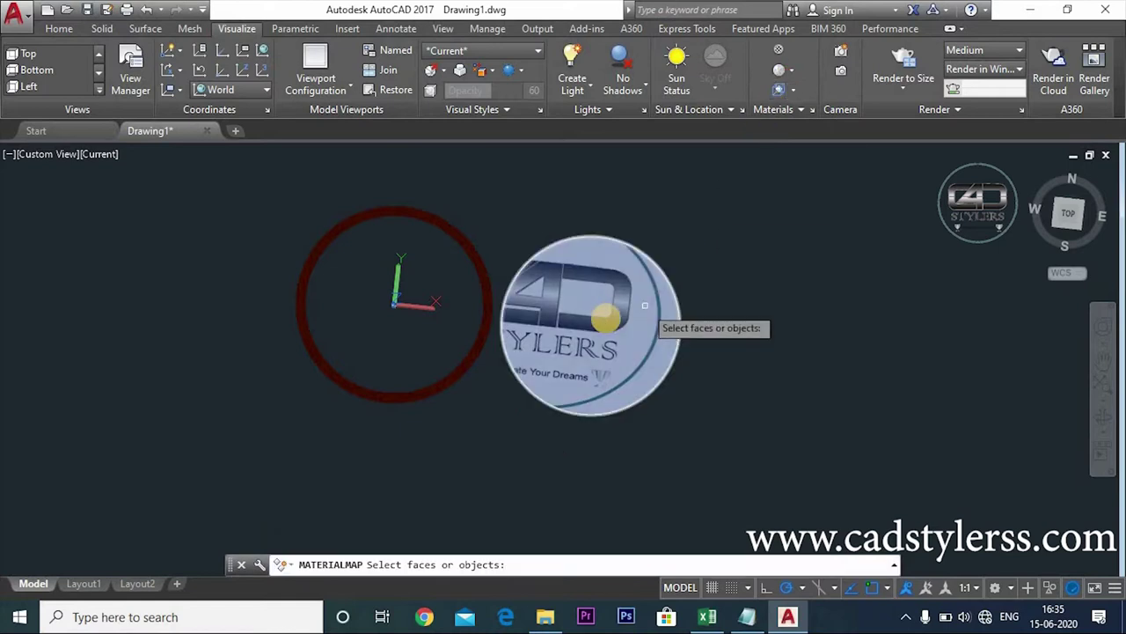
pyautogui.click(607, 337)
pyautogui.press('Return')
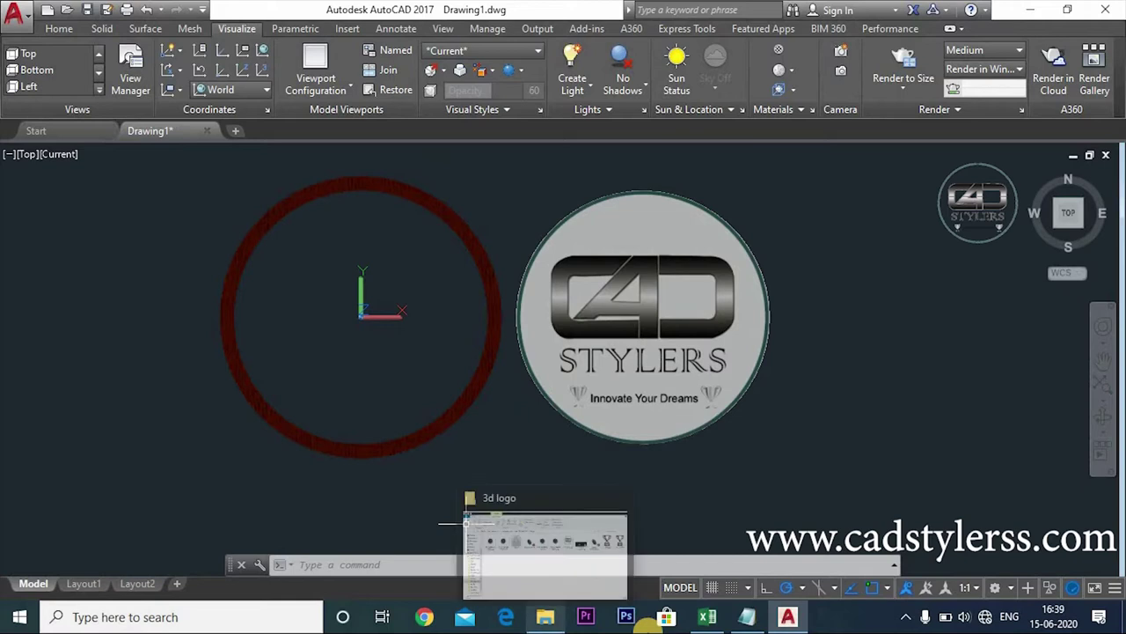
pyautogui.moveTo(850, 495)
pyautogui.keyDown('ctrl'); pyautogui.keyDown('shift'); pyautogui.mouseDown(button='middle')
pyautogui.moveTo(671, 431)
pyautogui.moveTo(748, 427)
pyautogui.mouseUp(button='middle'); pyautogui.keyUp('shift'); pyautogui.keyUp('ctrl')
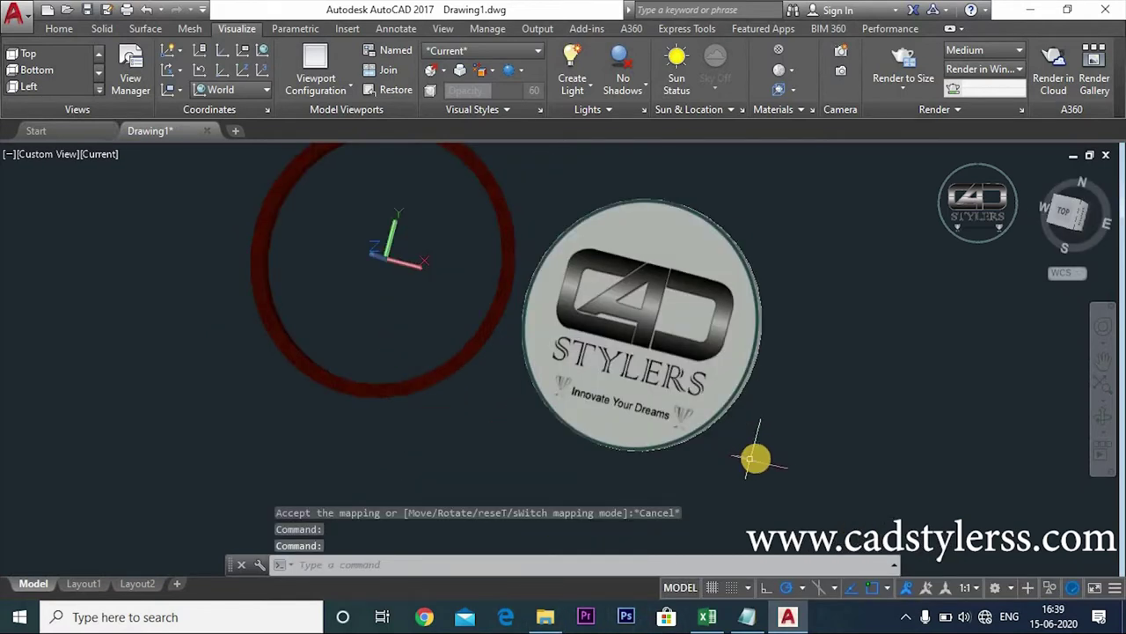
pyautogui.moveTo(742, 453)
pyautogui.keyDown('ctrl'); pyautogui.keyDown('shift'); pyautogui.mouseDown(button='middle')
pyautogui.moveTo(711, 458)
pyautogui.moveTo(407, 290)
pyautogui.mouseUp(button='middle'); pyautogui.keyUp('shift'); pyautogui.keyUp('ctrl')
# - Move the logo disc from its centre to the centre of the wood ring
pyautogui.scroll(4, 412, 280)
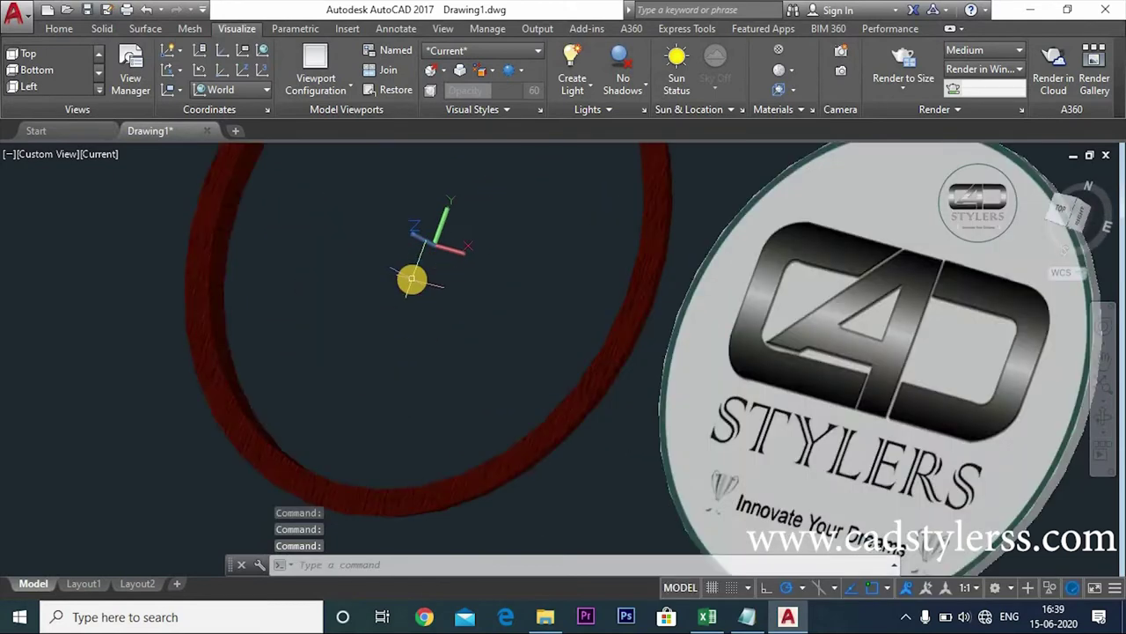
pyautogui.scroll(-4, 382, 291)
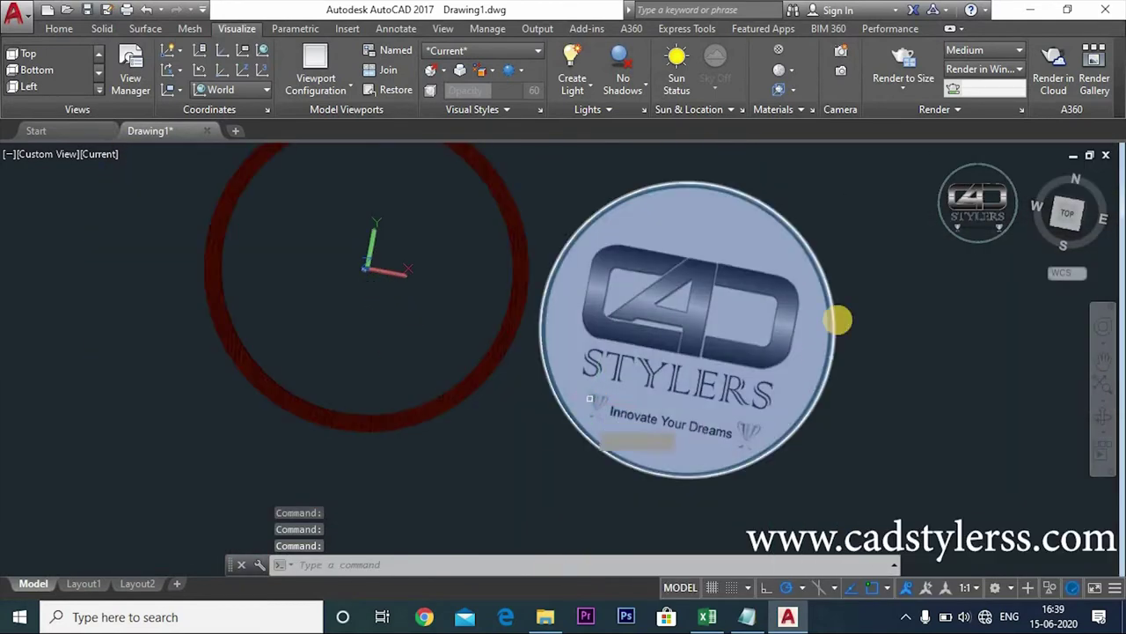
pyautogui.write('m')
pyautogui.press('Return')
pyautogui.moveTo(767, 302); pyautogui.dragTo(684, 397)
pyautogui.press('Return')
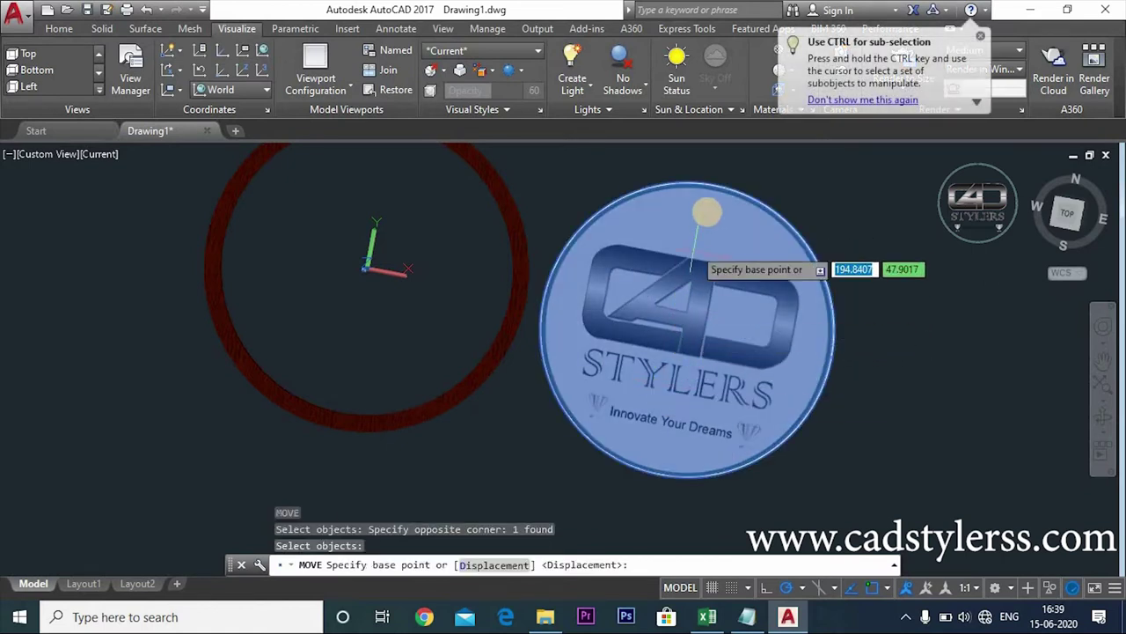
pyautogui.click(688, 330)
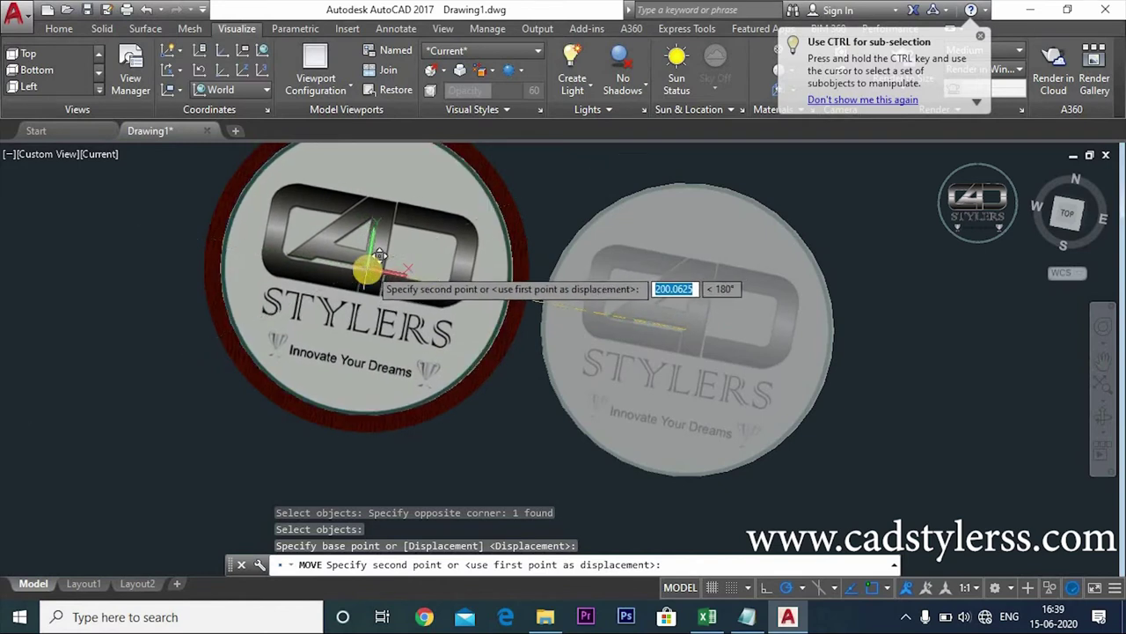
pyautogui.click(367, 269)
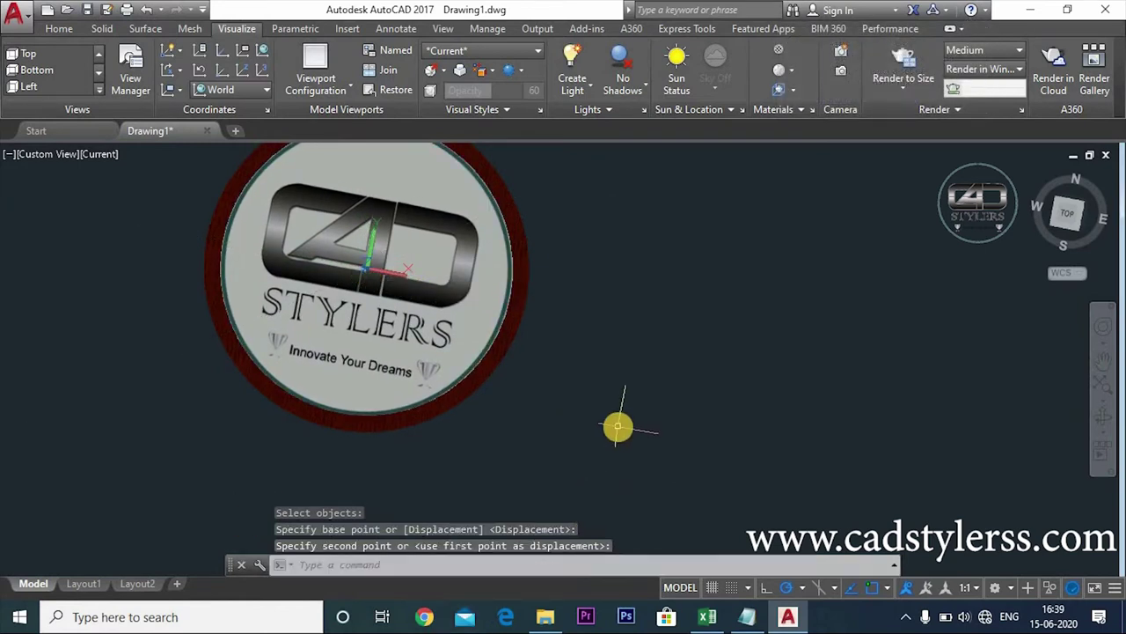
# - Orbit and zoom around the ring to bring the disc toward a face-on view
pyautogui.scroll(-5, 618, 426)
pyautogui.moveTo(573, 425)
pyautogui.keyDown('shift'); pyautogui.mouseDown(button='middle')
pyautogui.moveTo(532, 385)
pyautogui.moveTo(510, 448)
pyautogui.moveTo(652, 382)
pyautogui.moveTo(578, 326)
pyautogui.mouseUp(button='middle'); pyautogui.keyUp('shift')
pyautogui.scroll(5, 516, 448)
pyautogui.scroll(5, 648, 413)
pyautogui.moveTo(649, 412)
pyautogui.keyDown('shift'); pyautogui.mouseDown(button='middle')
pyautogui.moveTo(735, 403)
pyautogui.moveTo(714, 396)
pyautogui.moveTo(727, 402)
pyautogui.moveTo(721, 392)
pyautogui.moveTo(669, 413)
pyautogui.mouseUp(button='middle'); pyautogui.keyUp('shift')
pyautogui.scroll(5, 605, 459)
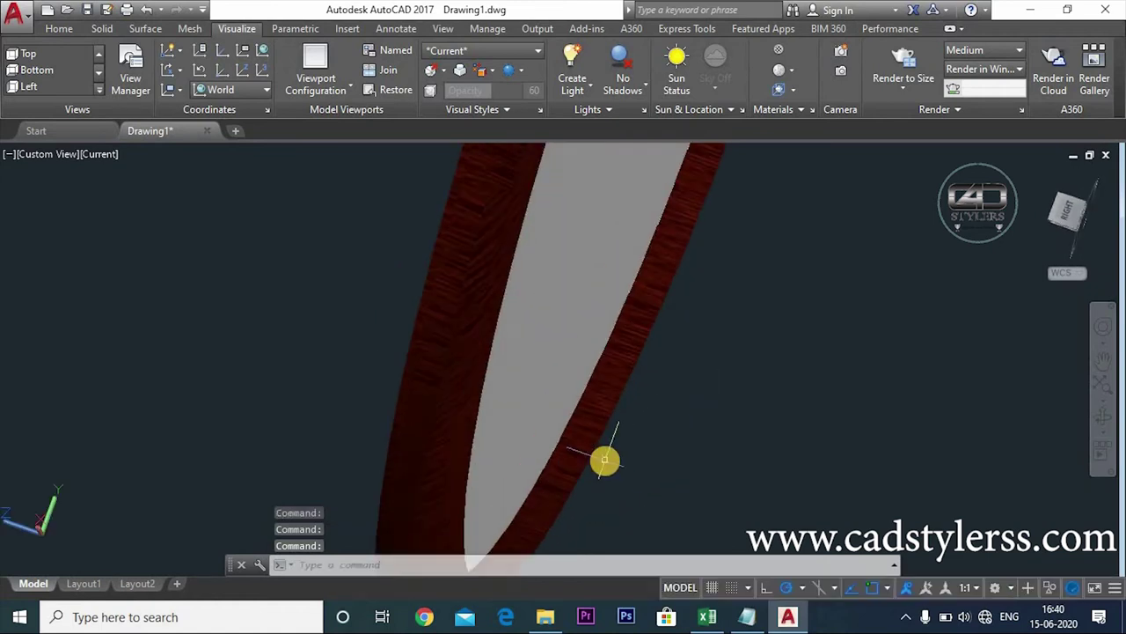
pyautogui.scroll(-5, 604, 459)
pyautogui.moveTo(604, 445)
pyautogui.keyDown('shift'); pyautogui.mouseDown(button='middle')
pyautogui.moveTo(680, 446)
pyautogui.moveTo(669, 390)
pyautogui.mouseUp(button='middle'); pyautogui.keyUp('shift')
pyautogui.scroll(3, 668, 390)
pyautogui.scroll(2, 661, 385)
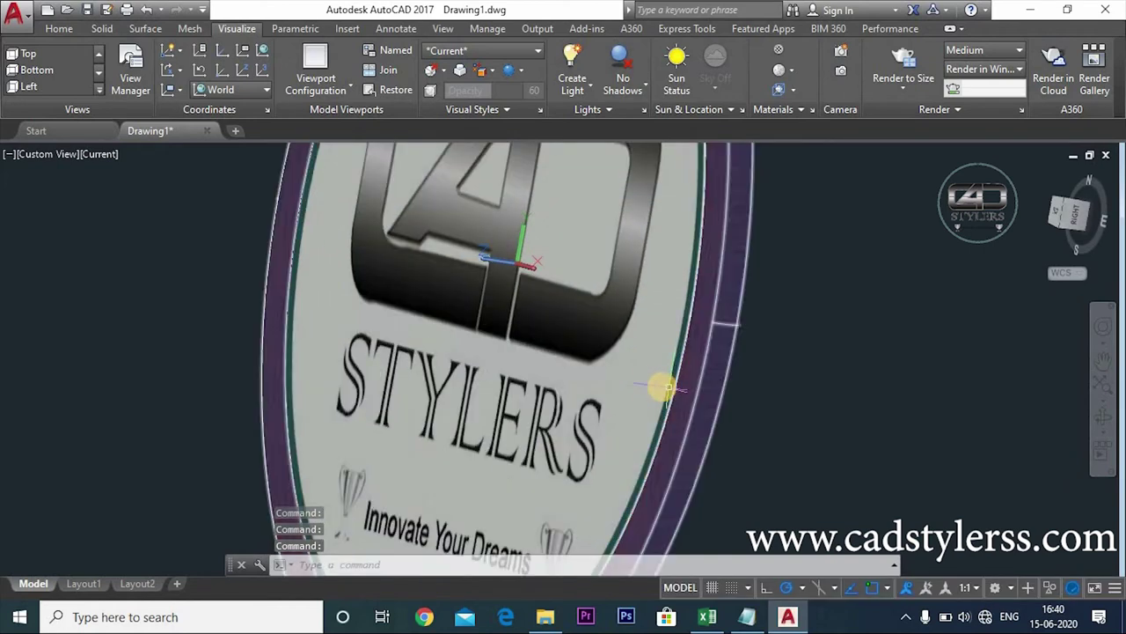
pyautogui.scroll(-1, 647, 382)
pyautogui.scroll(1, 647, 383)
pyautogui.scroll(-2, 646, 382)
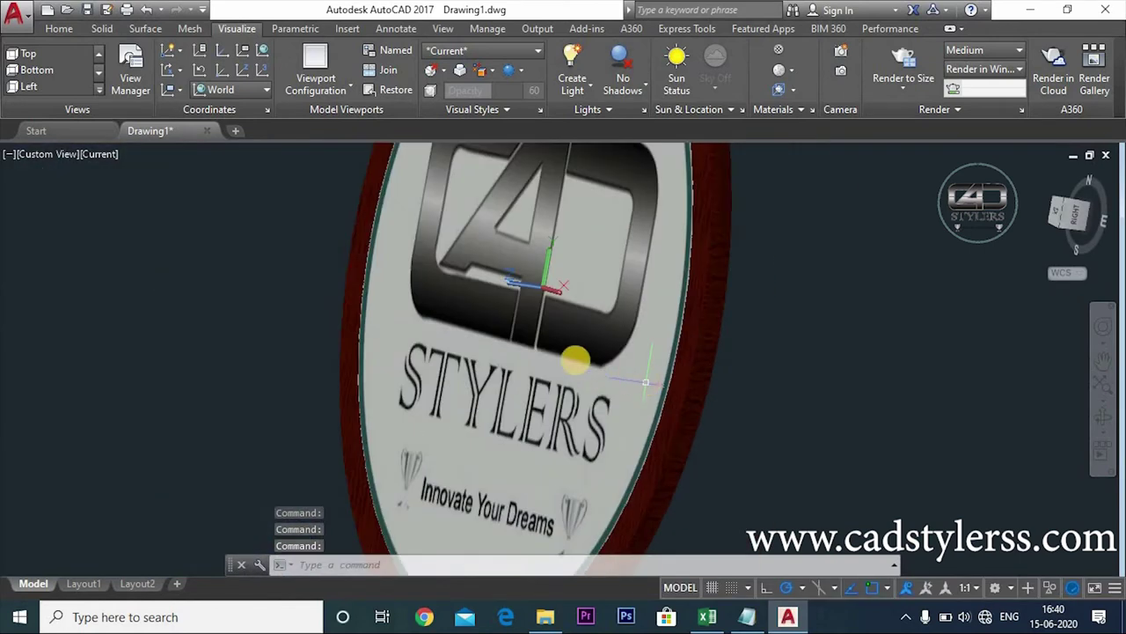
pyautogui.keyDown('shift'); pyautogui.moveTo(645, 382); pyautogui.dragTo(616, 370, button='middle'); pyautogui.keyUp('shift')
# - Move the logo disc 5 units along Z to line it up with the ring
pyautogui.write('m')
pyautogui.press('Return')
pyautogui.click(521, 295)
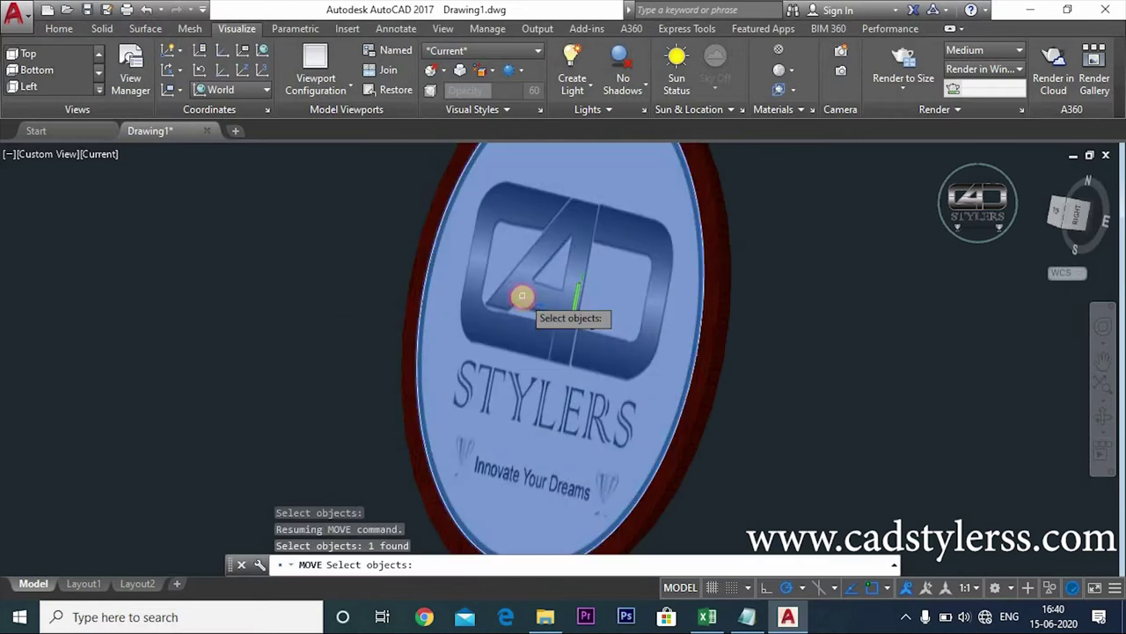
pyautogui.press('Return')
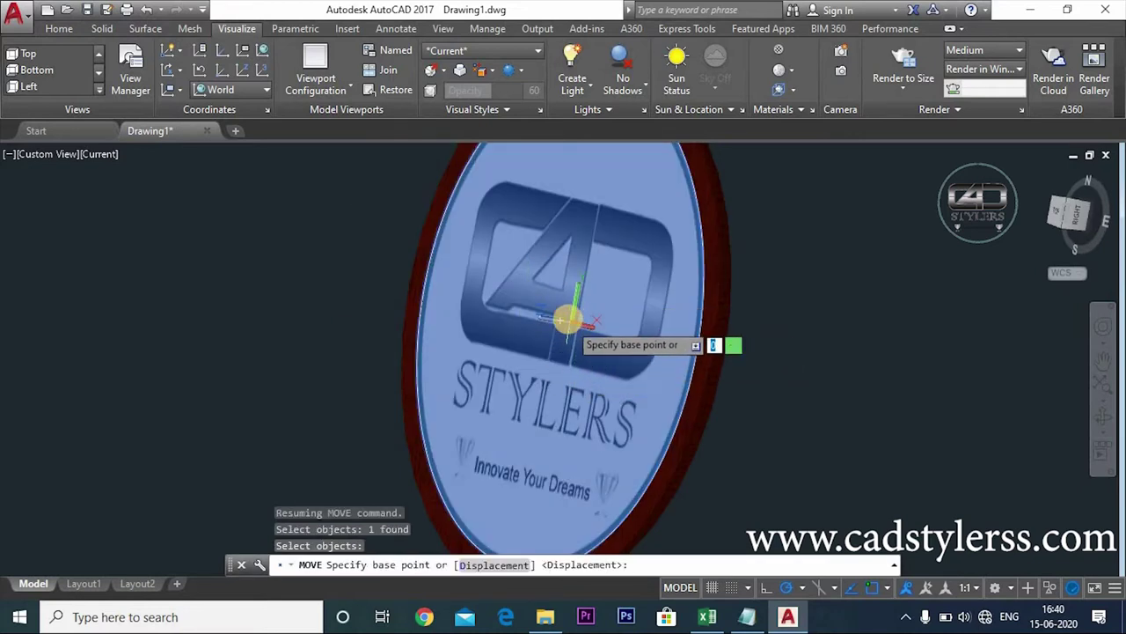
pyautogui.press('Return')
pyautogui.moveTo(559, 319)
pyautogui.keyDown('shift'); pyautogui.mouseDown(button='middle')
pyautogui.moveTo(596, 335)
pyautogui.moveTo(548, 342)
pyautogui.moveTo(642, 323)
pyautogui.mouseUp(button='middle'); pyautogui.keyUp('shift')
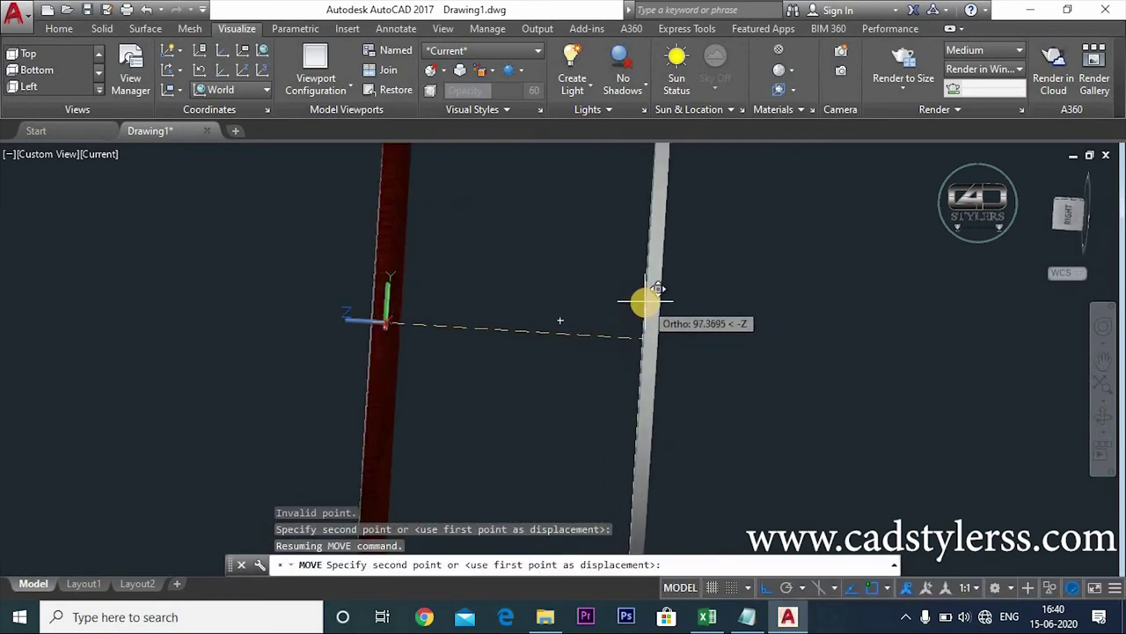
pyautogui.write('5')
pyautogui.press('Return')
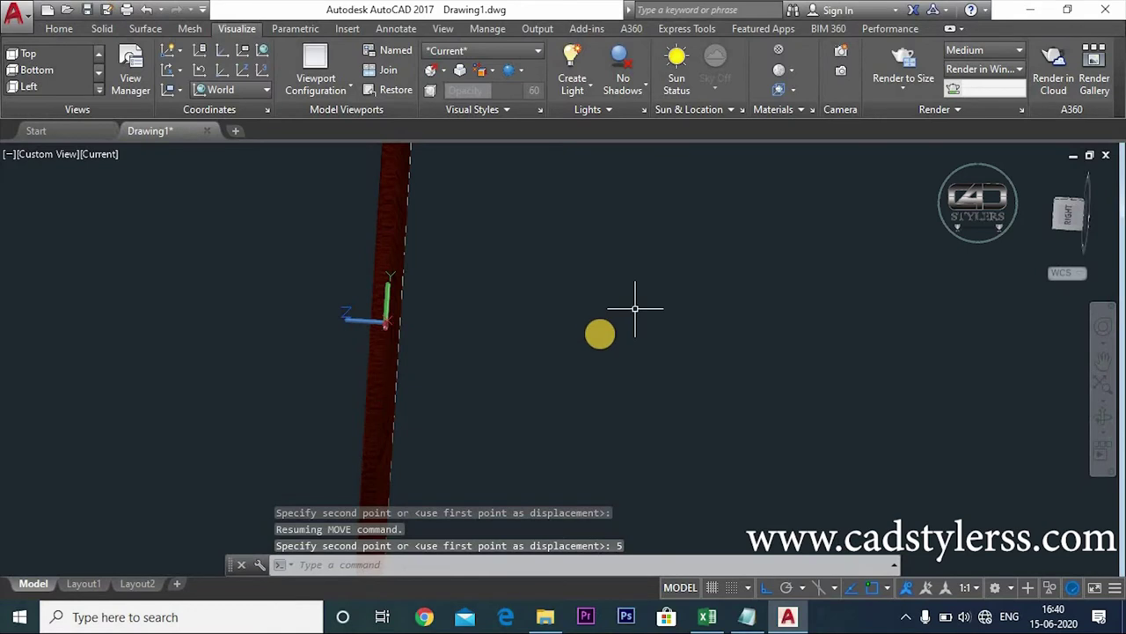
pyautogui.keyDown('ctrl'); pyautogui.keyDown('shift'); pyautogui.moveTo(635, 308); pyautogui.dragTo(635, 355, button='middle'); pyautogui.keyUp('shift'); pyautogui.keyUp('ctrl')
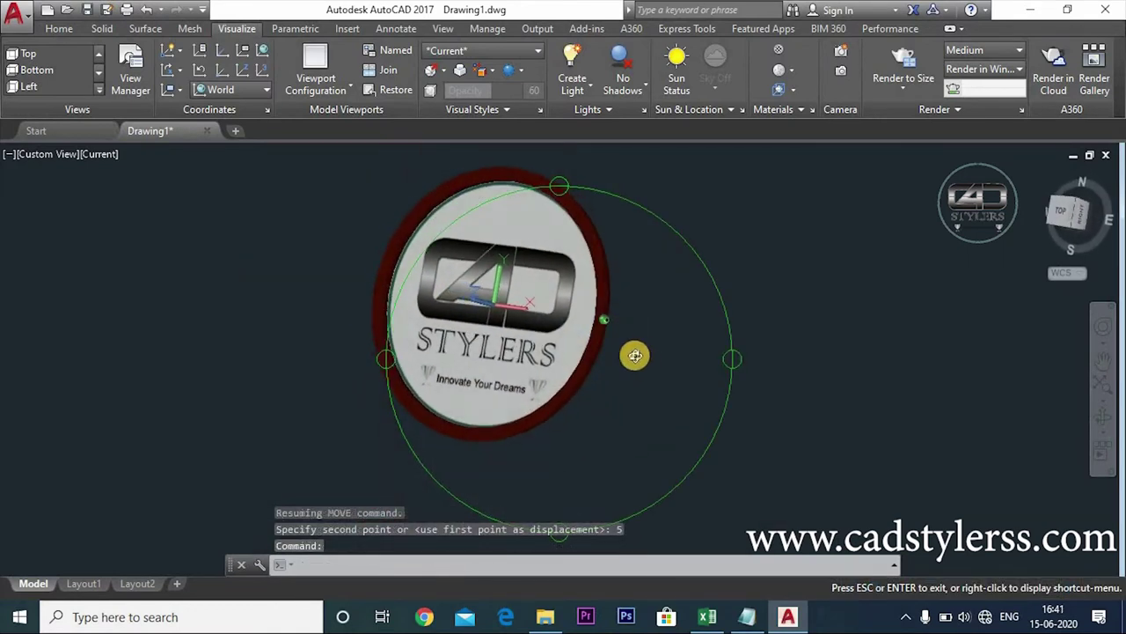
# - Switch to the Top view and draw a small circle centred at 200,0
pyautogui.moveTo(621, 431)
pyautogui.keyDown('ctrl'); pyautogui.keyDown('shift'); pyautogui.mouseDown(button='middle')
pyautogui.moveTo(623, 414)
pyautogui.moveTo(684, 395)
pyautogui.moveTo(570, 377)
pyautogui.mouseUp(button='middle'); pyautogui.keyUp('shift'); pyautogui.keyUp('ctrl')
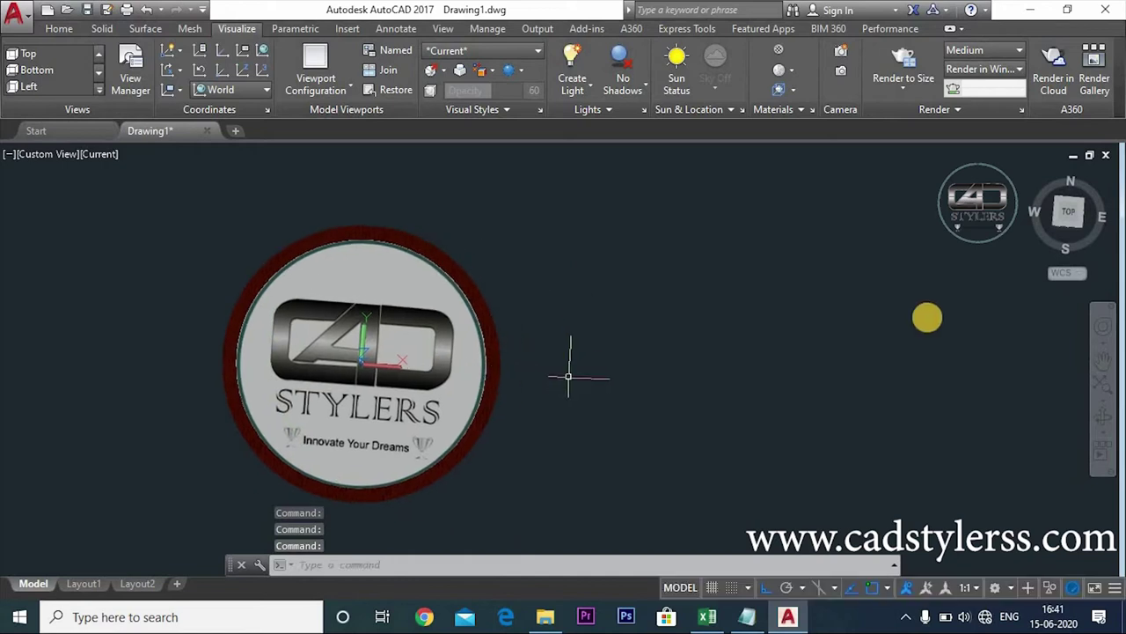
pyautogui.click(1068, 214)
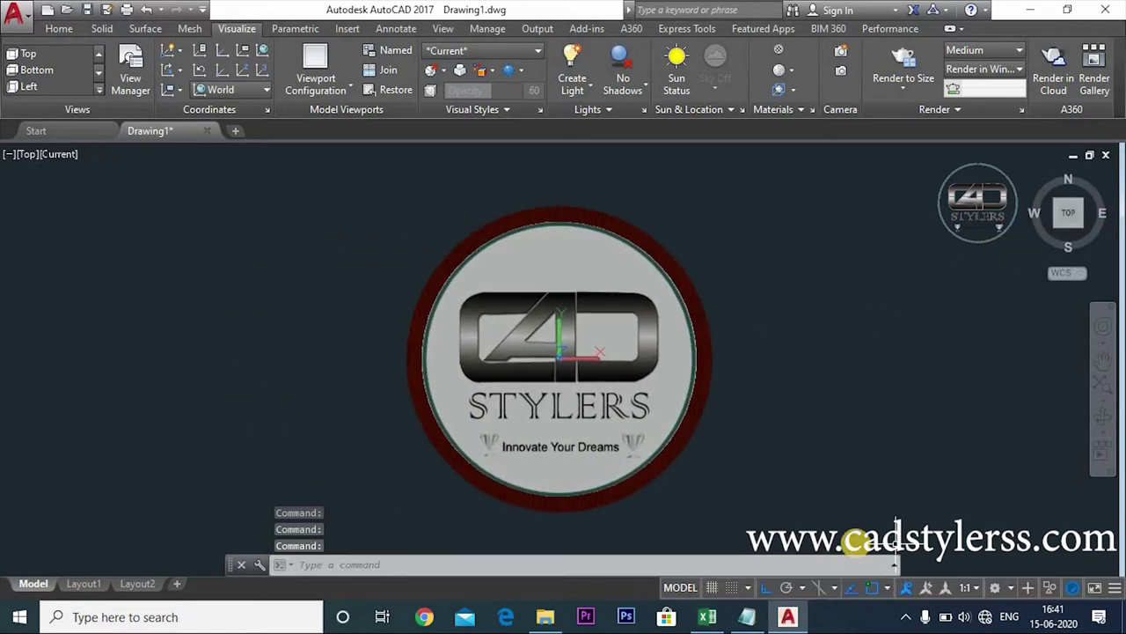
pyautogui.moveTo(796, 456)
pyautogui.mouseDown(button='middle')
pyautogui.moveTo(671, 485)
pyautogui.moveTo(611, 395)
pyautogui.mouseUp(button='middle')
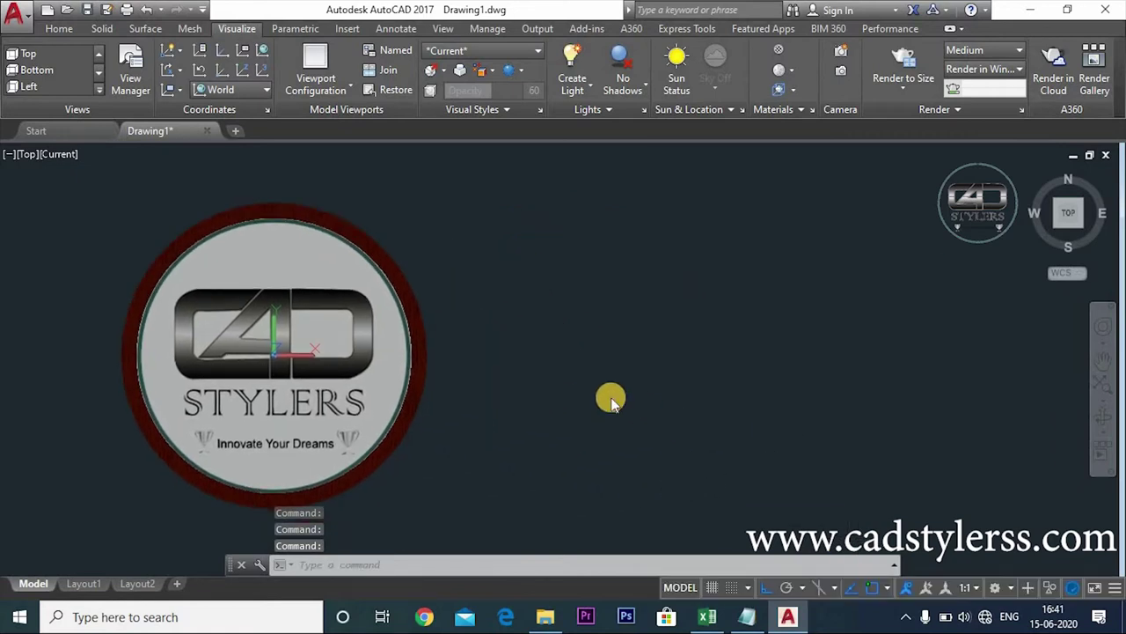
pyautogui.write('c')
pyautogui.press('Return')
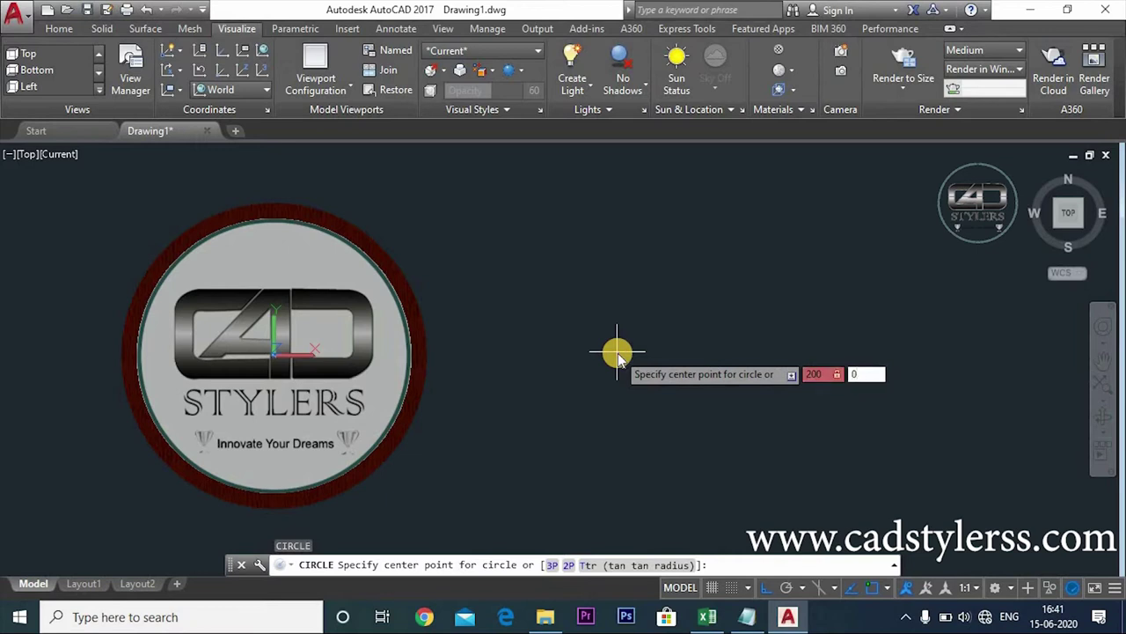
pyautogui.press('Return')
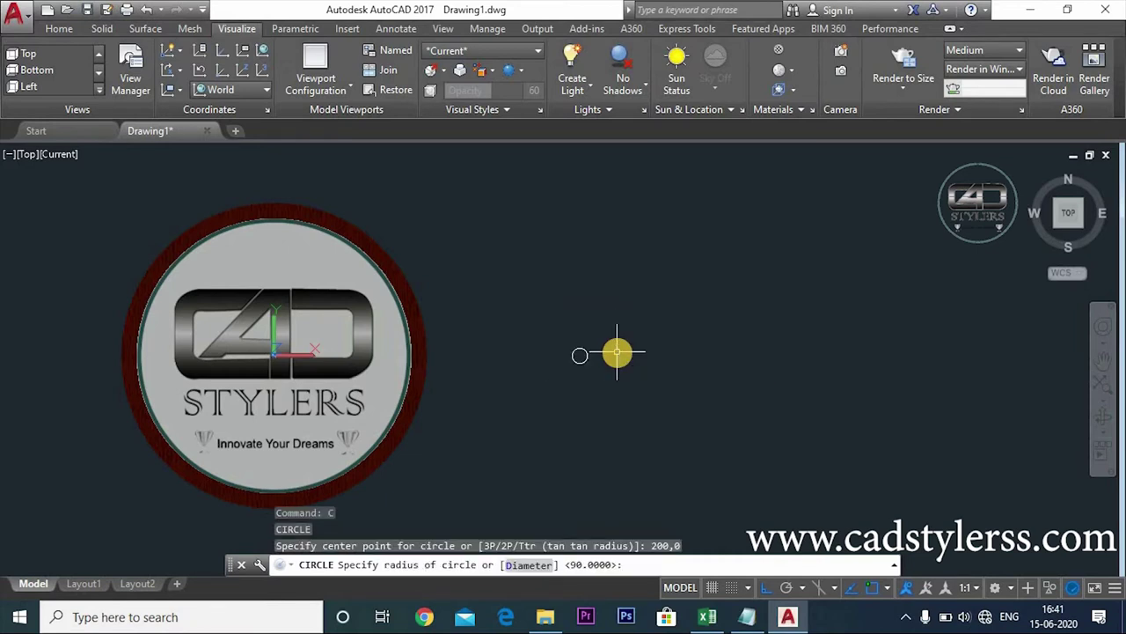
pyautogui.press('Return')
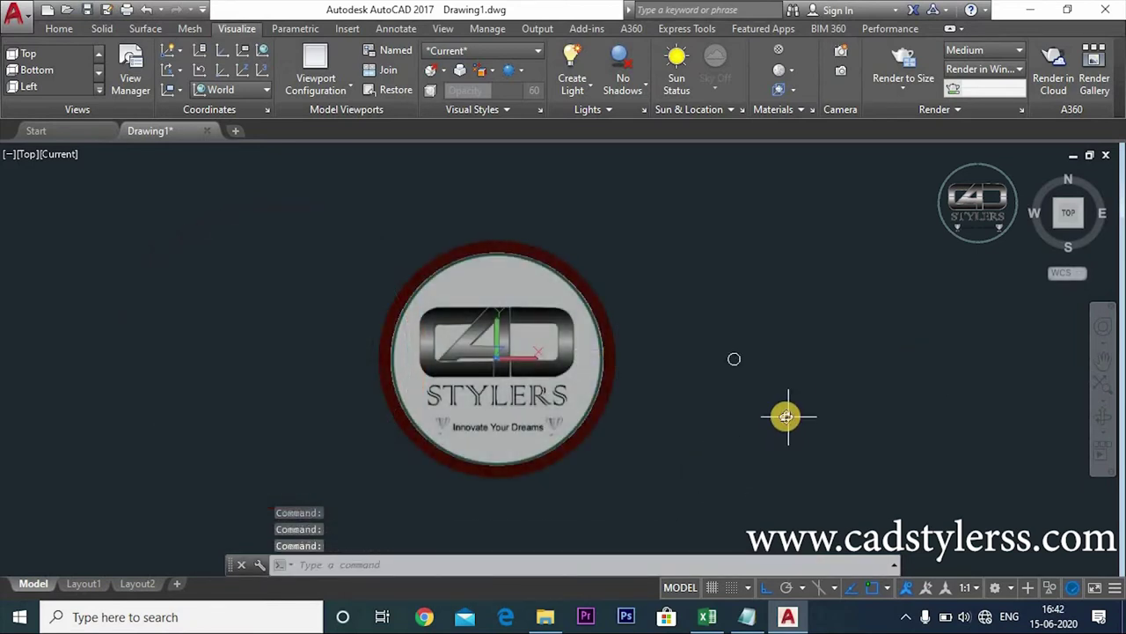
# - Press-pull the small circle into a cylinder 5 units deep
pyautogui.keyDown('ctrl'); pyautogui.keyDown('shift'); pyautogui.moveTo(786, 417); pyautogui.dragTo(683, 369, button='middle'); pyautogui.keyUp('shift'); pyautogui.keyUp('ctrl')
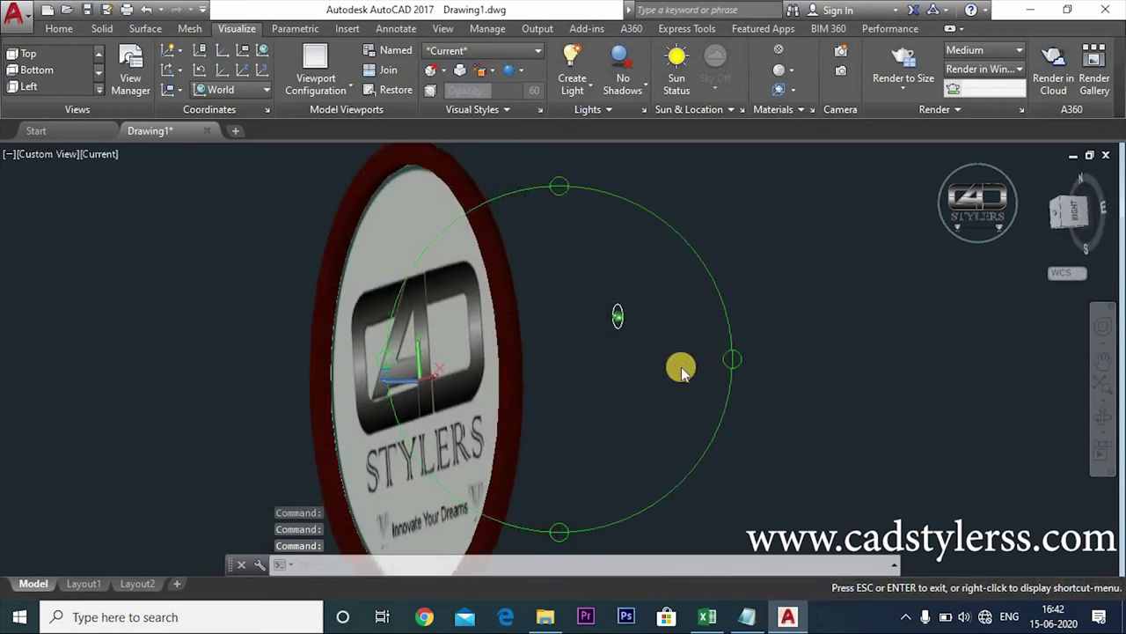
pyautogui.press('Escape')
pyautogui.write('pre')
pyautogui.press('Return')
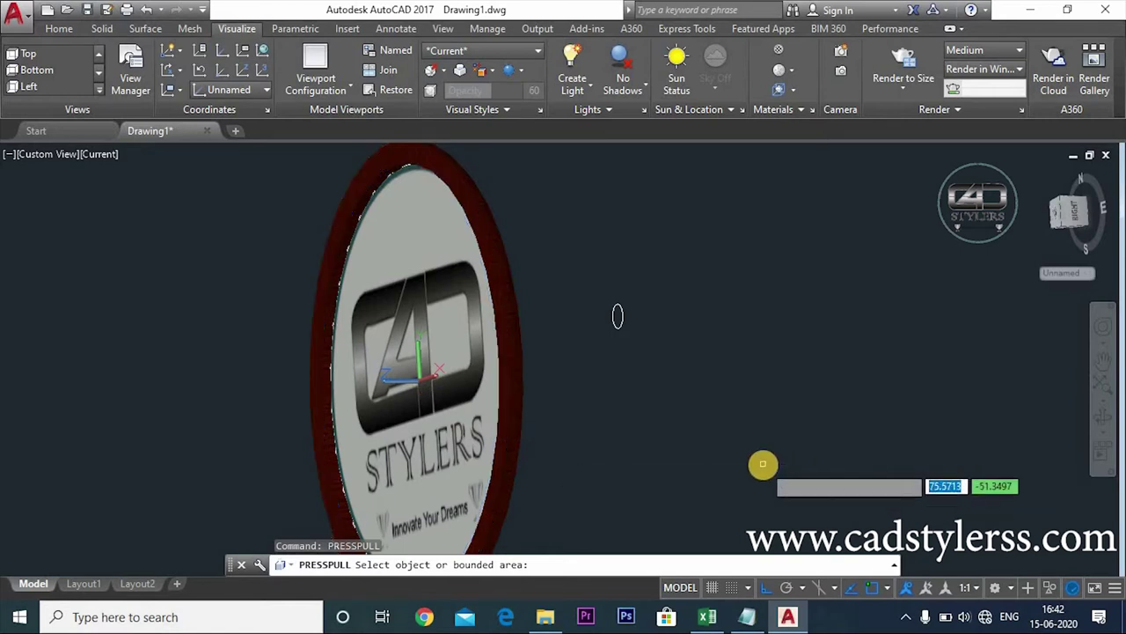
pyautogui.click(617, 318)
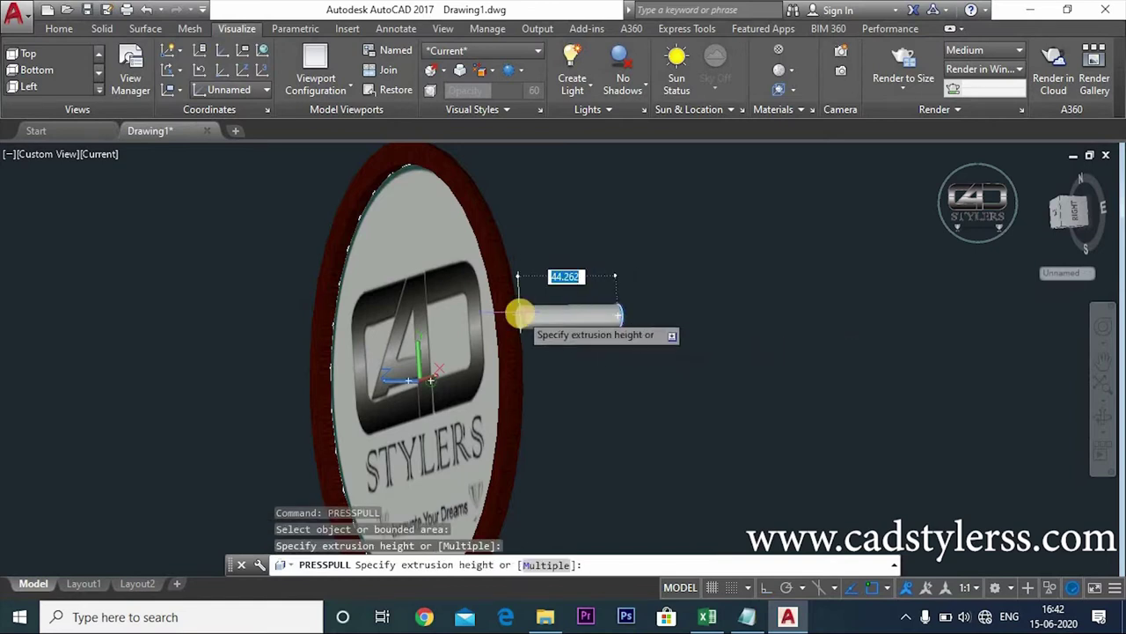
pyautogui.press('Return')
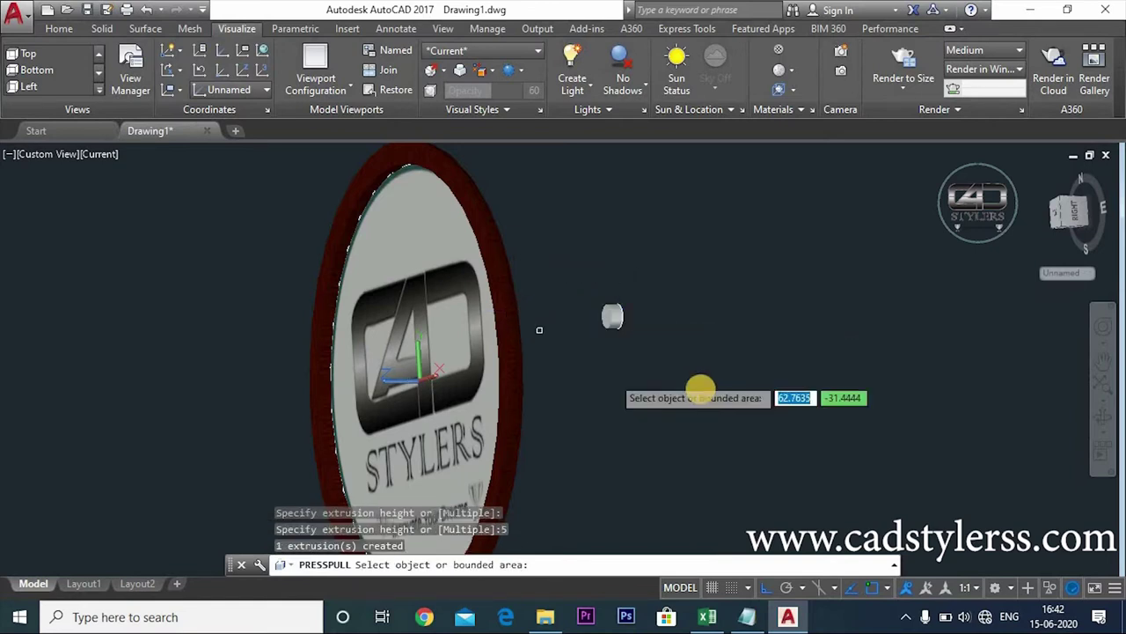
# - Press-pull the cylinder's end face by 1 more unit
pyautogui.keyDown('shift'); pyautogui.moveTo(678, 345); pyautogui.dragTo(552, 349, button='middle'); pyautogui.keyUp('shift')
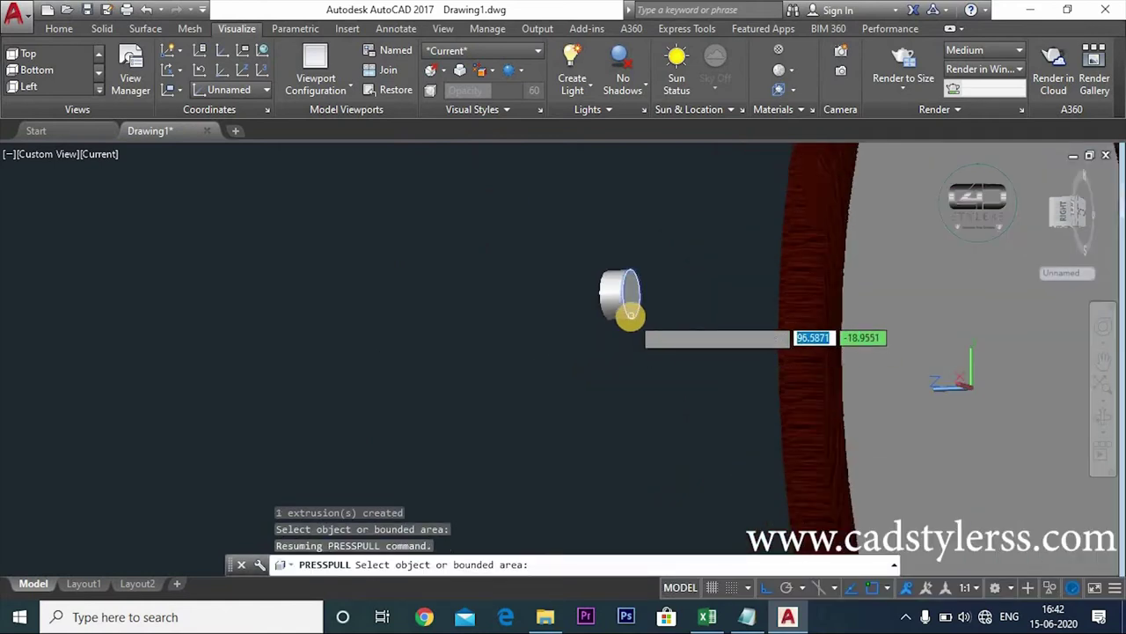
pyautogui.click(641, 315)
pyautogui.write('1')
pyautogui.press('Return')
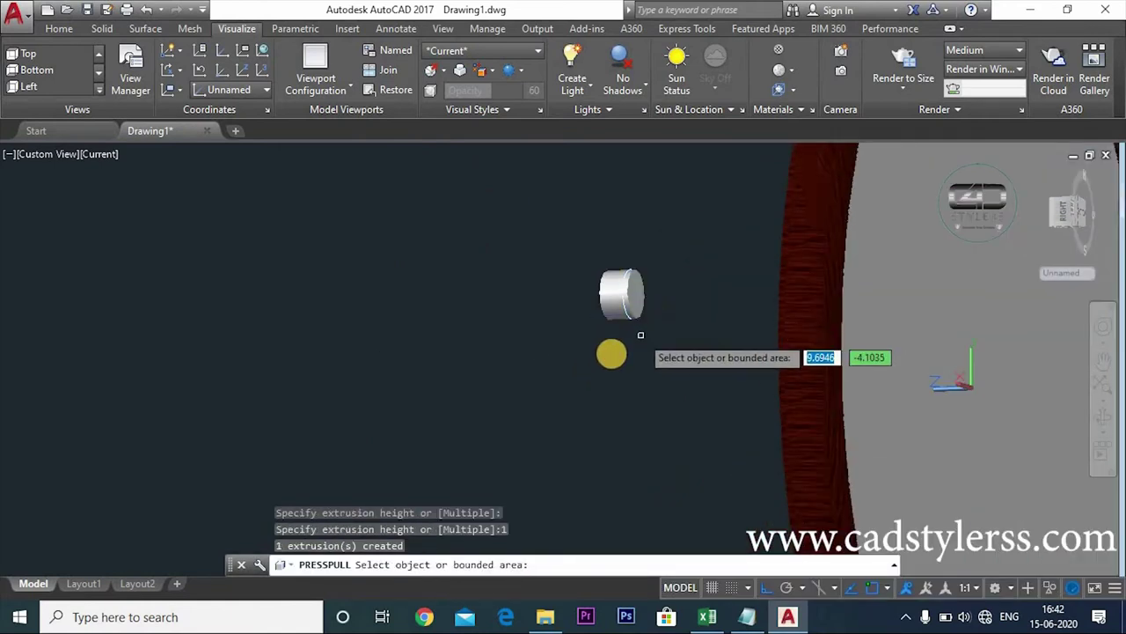
pyautogui.keyDown('shift'); pyautogui.moveTo(640, 340); pyautogui.dragTo(646, 330, button='middle'); pyautogui.keyUp('shift')
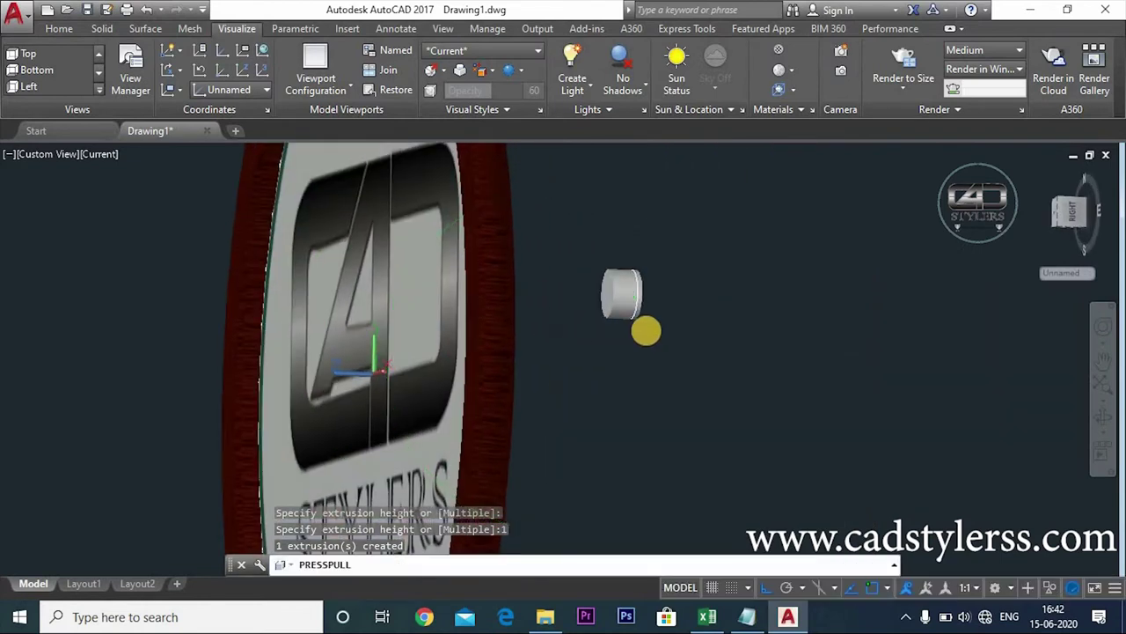
pyautogui.scroll(5, 646, 330)
pyautogui.press('Return')
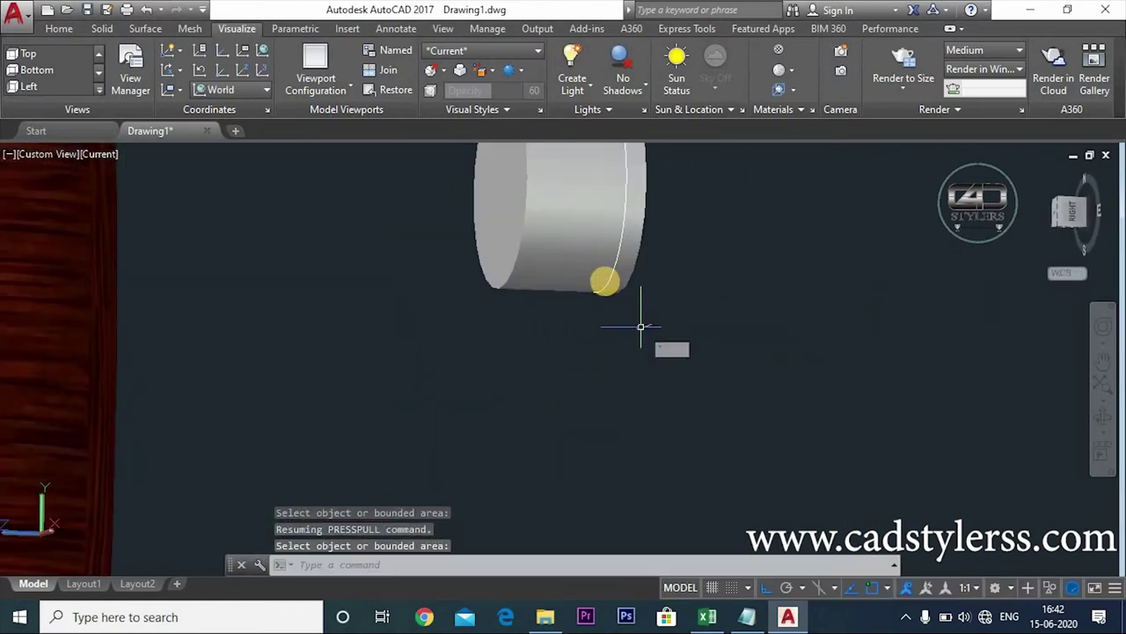
pyautogui.press('Escape')
pyautogui.press('Escape')
pyautogui.press('Escape')
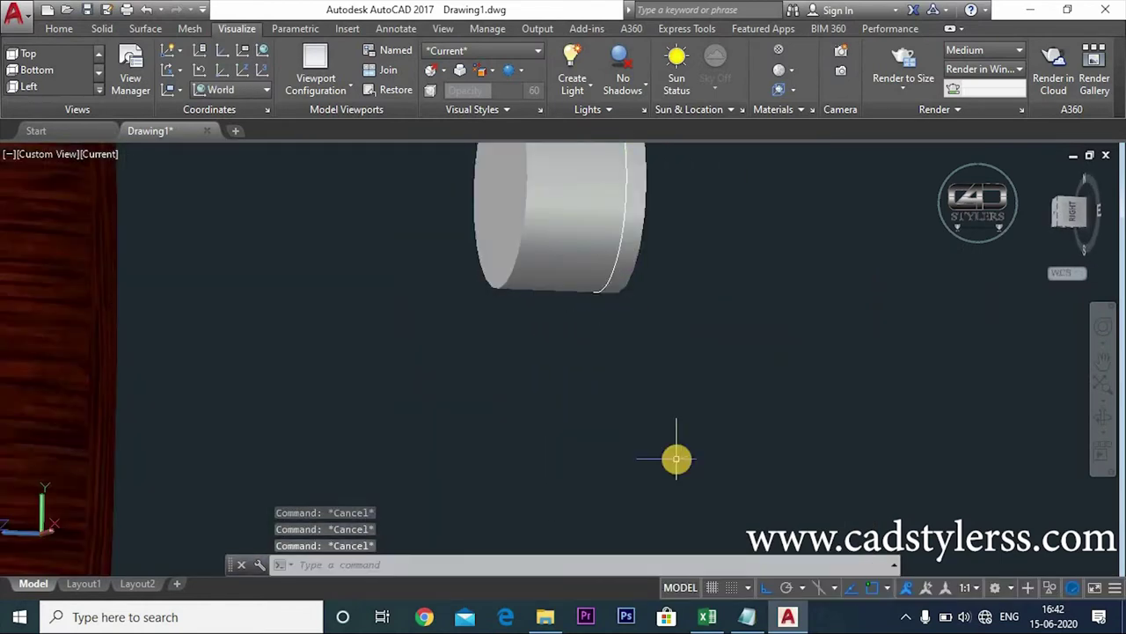
# - Start a UNION of the cylinder and leftover circle, then cancel it and the ERASE prompt
pyautogui.press('Return')
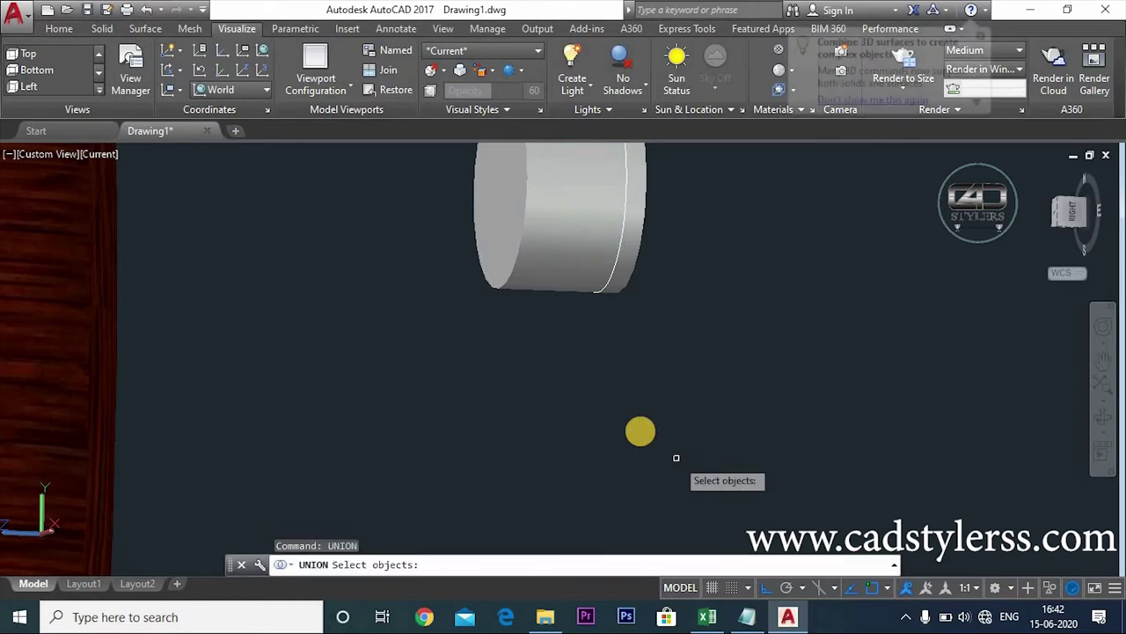
pyautogui.click(553, 237)
pyautogui.click(623, 244)
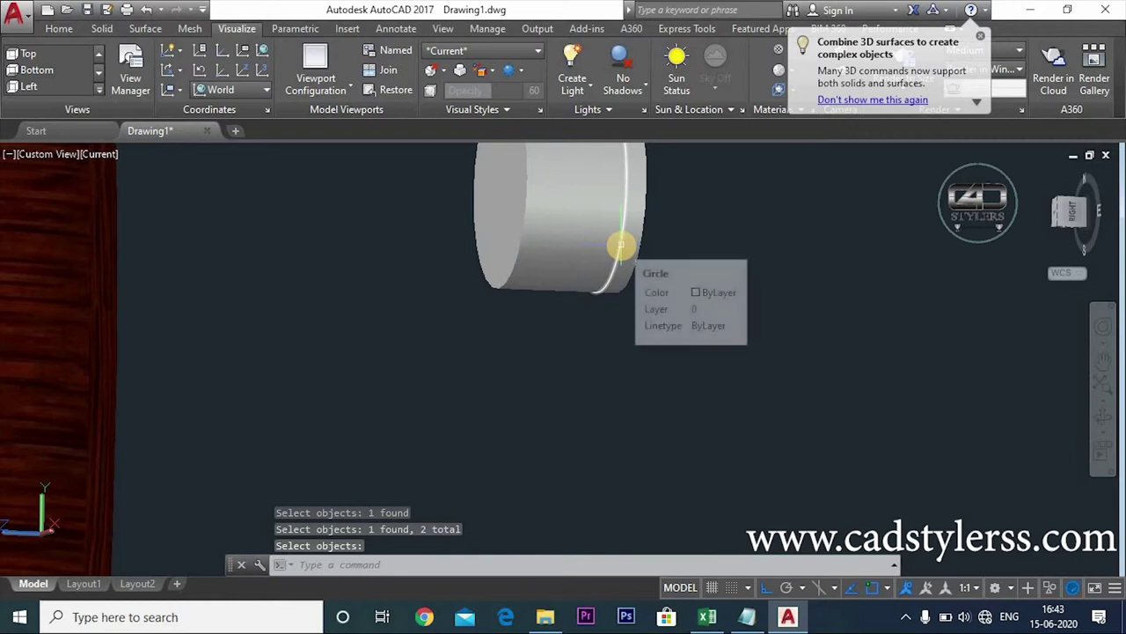
pyautogui.press('Return')
pyautogui.write('e')
pyautogui.press('Return')
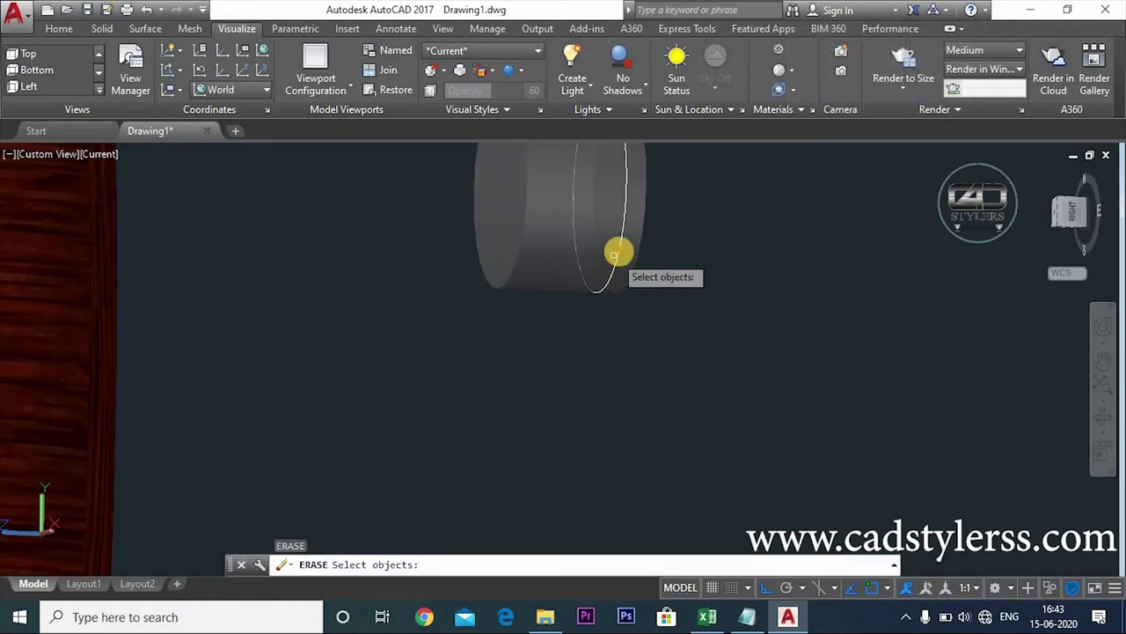
pyautogui.press('Escape')
# - Delete the leftover circle outline on the cylinder end and return to the Top view
pyautogui.click(623, 241)
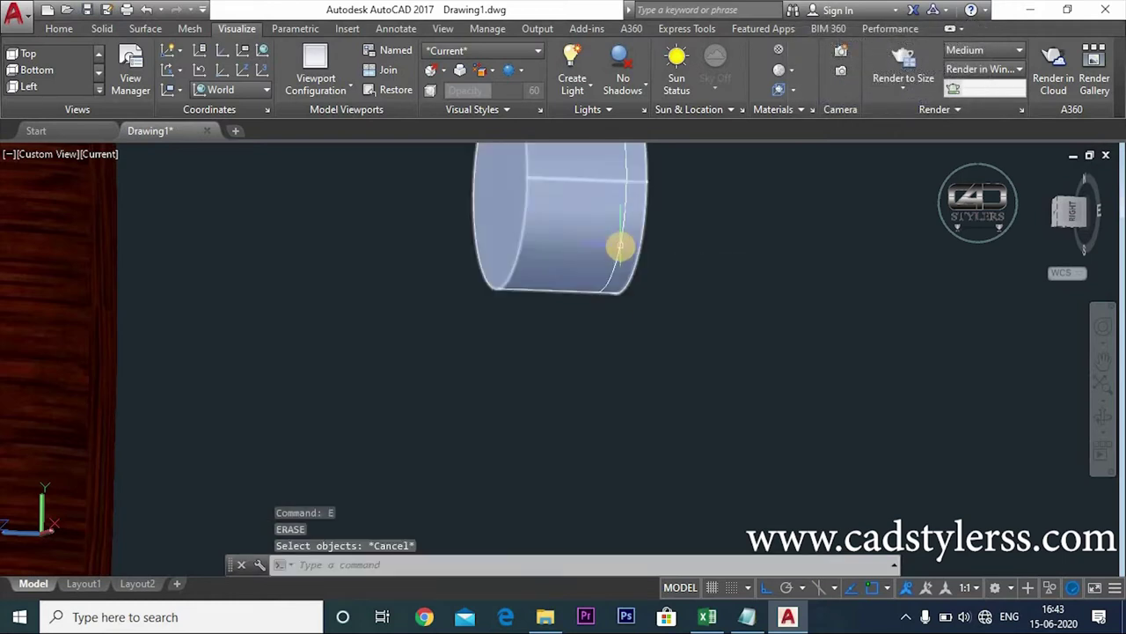
pyautogui.press('Delete')
pyautogui.moveTo(653, 381)
pyautogui.keyDown('ctrl'); pyautogui.keyDown('shift'); pyautogui.mouseDown(button='middle')
pyautogui.moveTo(755, 320)
pyautogui.moveTo(739, 339)
pyautogui.mouseUp(button='middle'); pyautogui.keyUp('shift'); pyautogui.keyUp('ctrl')
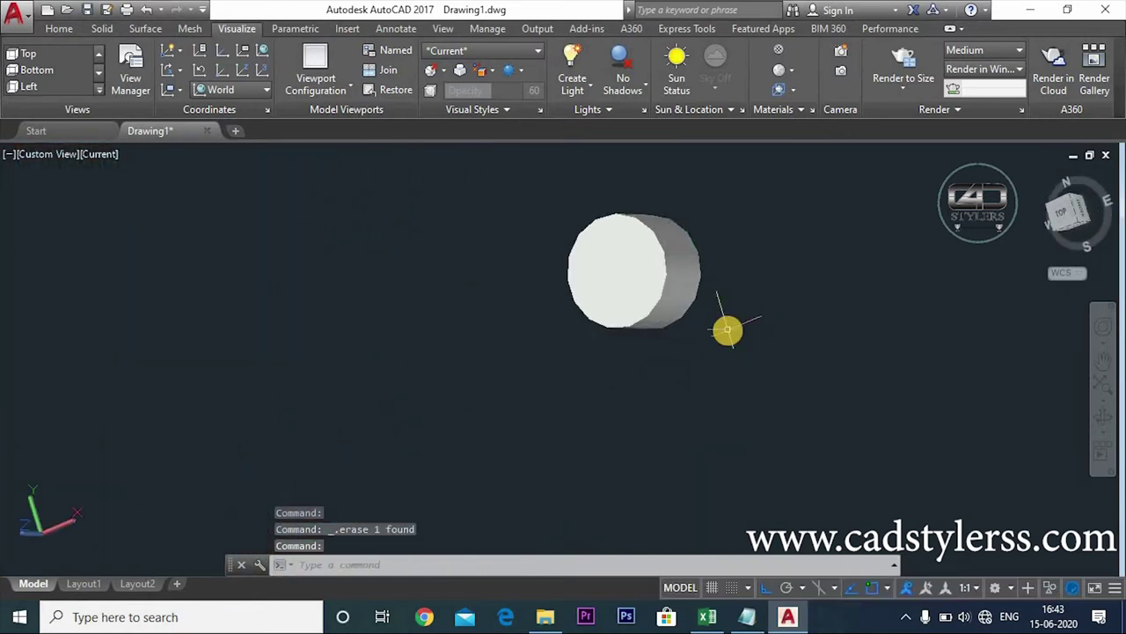
pyautogui.scroll(-5, 739, 338)
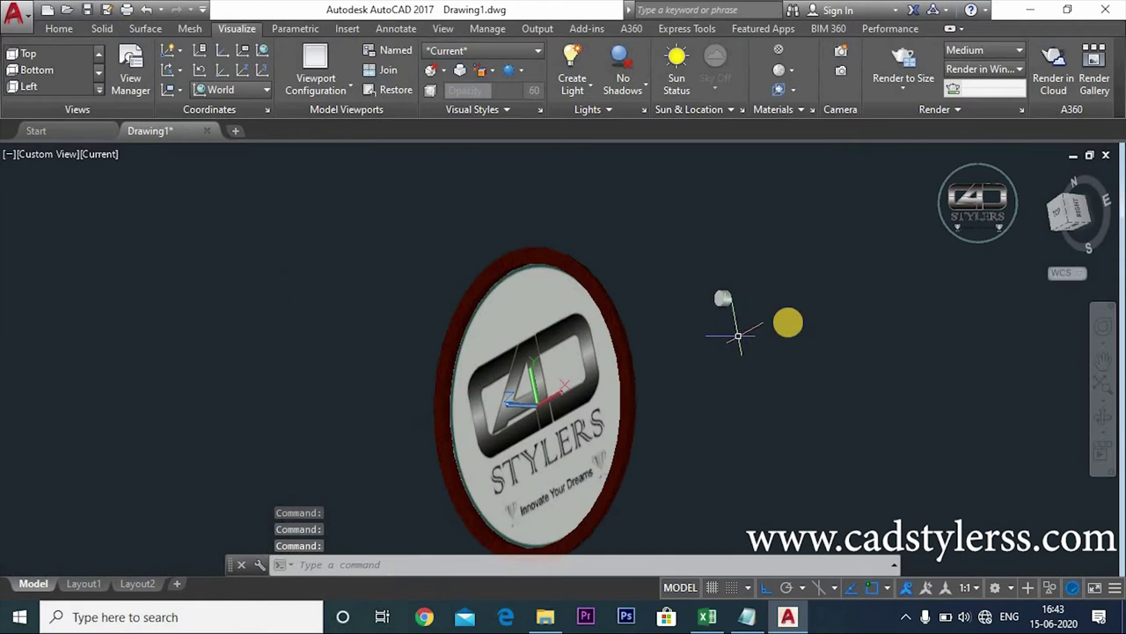
pyautogui.moveTo(757, 337); pyautogui.dragTo(767, 354, button='middle')
pyautogui.press('Escape')
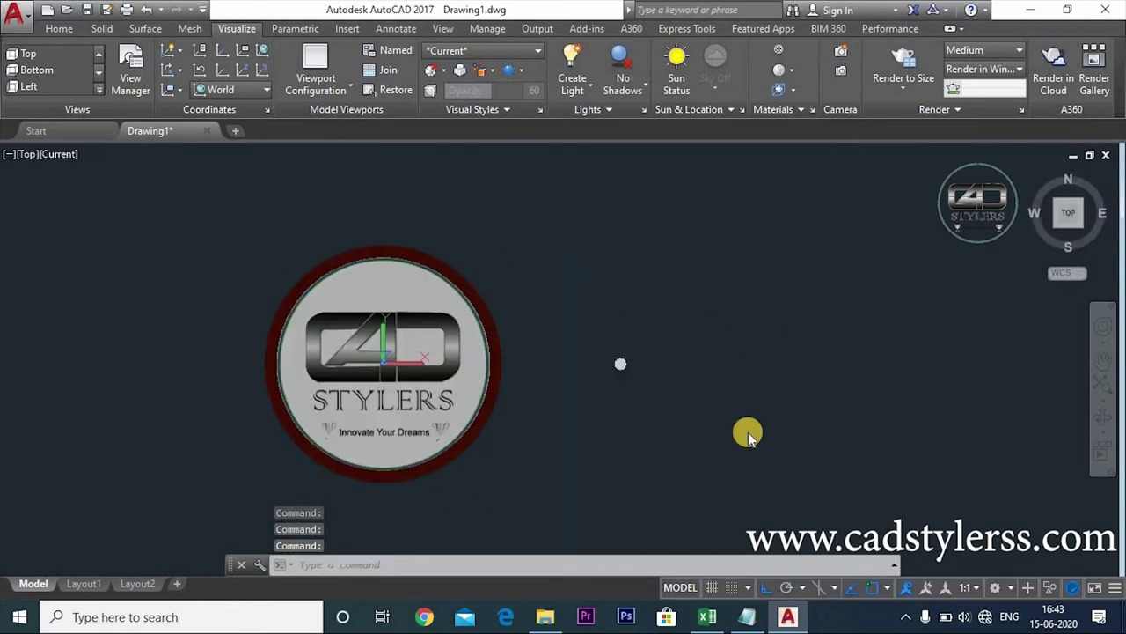
# - Draw a radius 5 circle at 150,0 and offset it outward by 1
pyautogui.write('c')
pyautogui.press('Return')
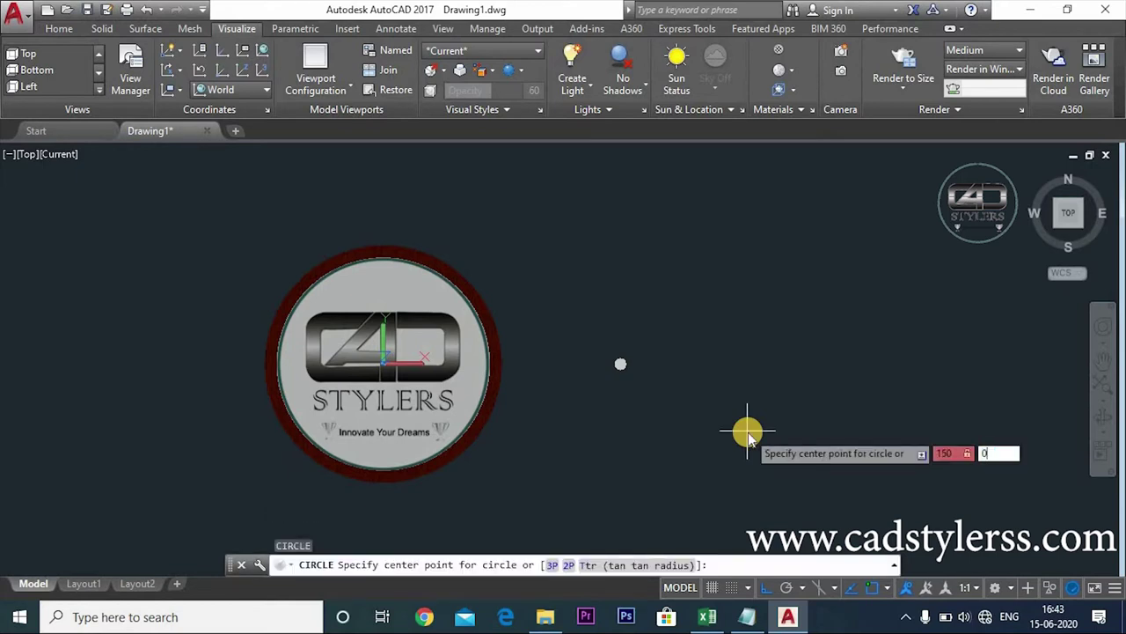
pyautogui.press('Return')
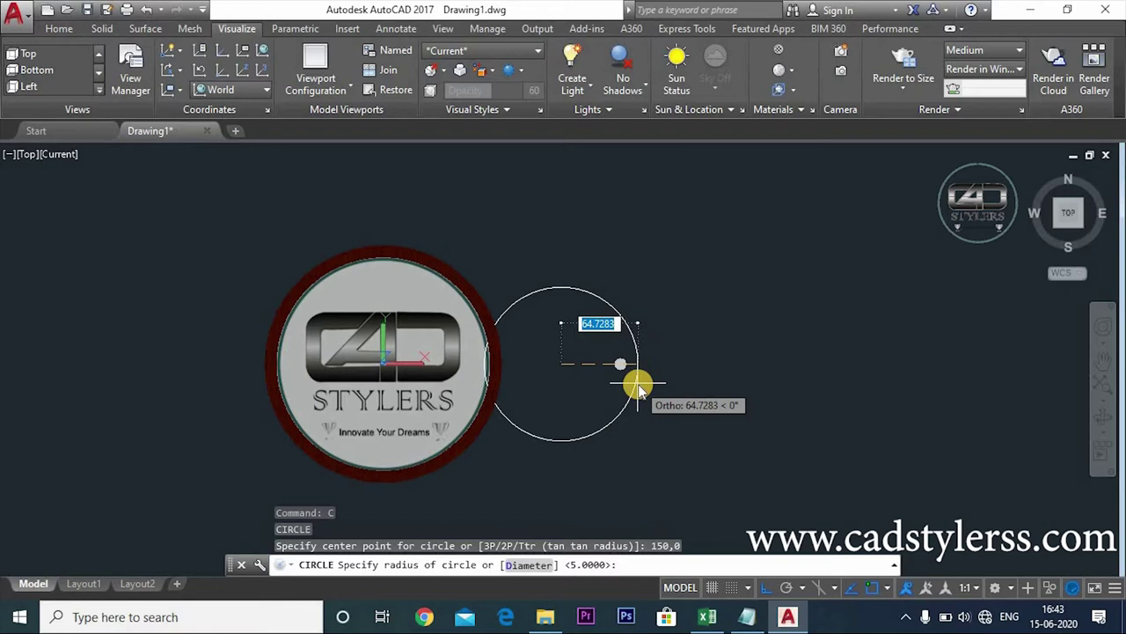
pyautogui.press('Return')
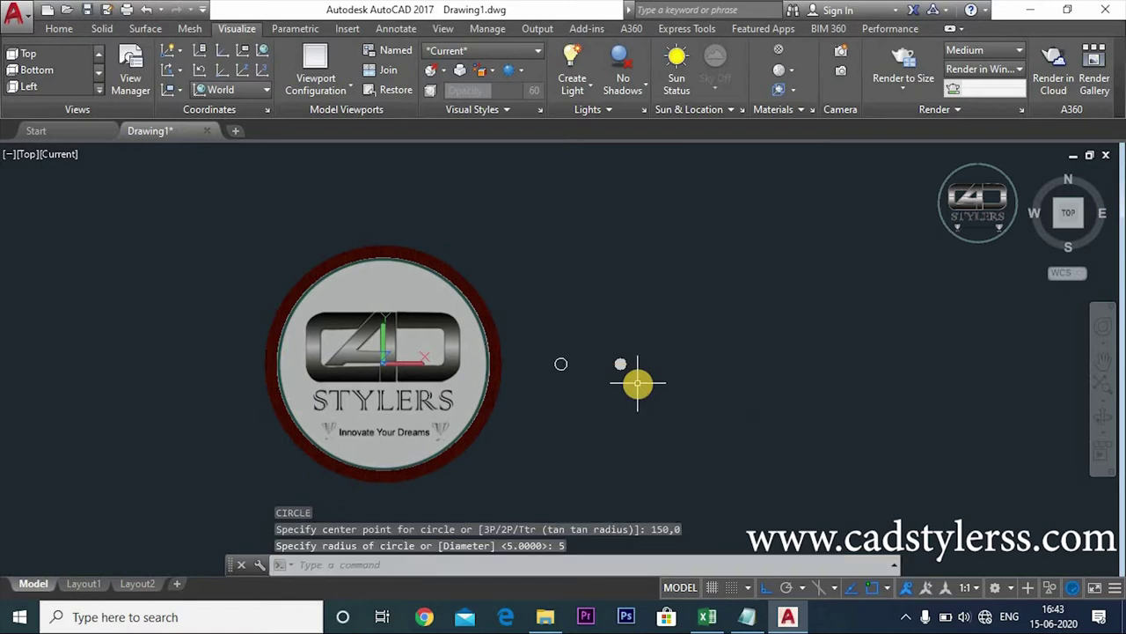
pyautogui.write('c')
pyautogui.press('Return')
pyautogui.press('Return')
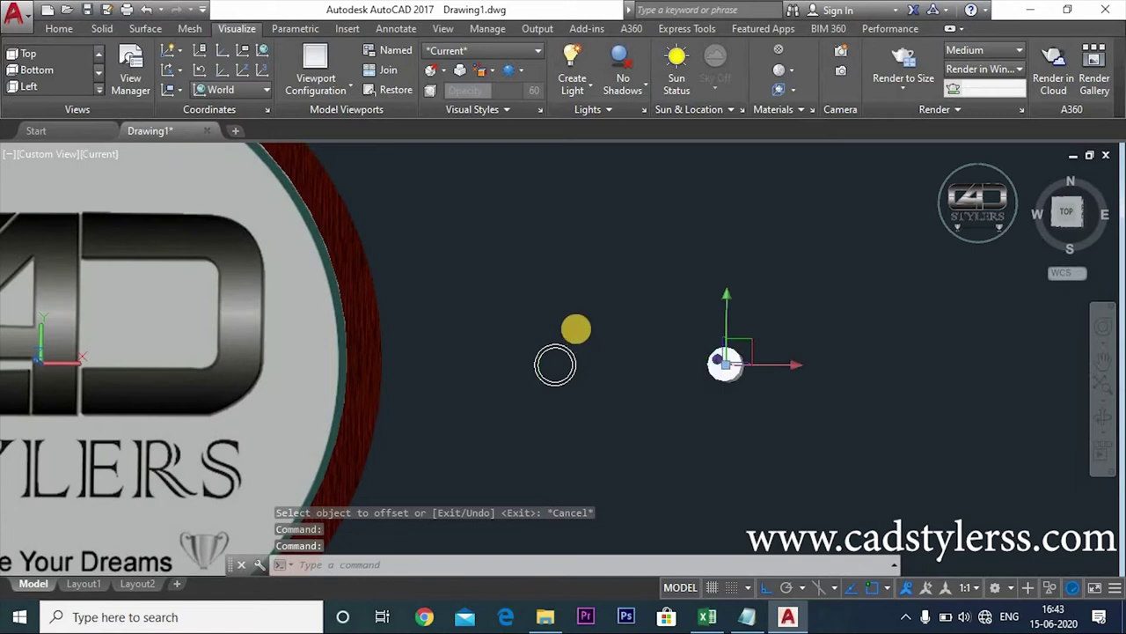
pyautogui.write('l')
pyautogui.press('Return')
# - Draw a vertical line straight up from the circle's centre with Ortho
pyautogui.click(550, 346)
pyautogui.scroll(-2, 443, 161)
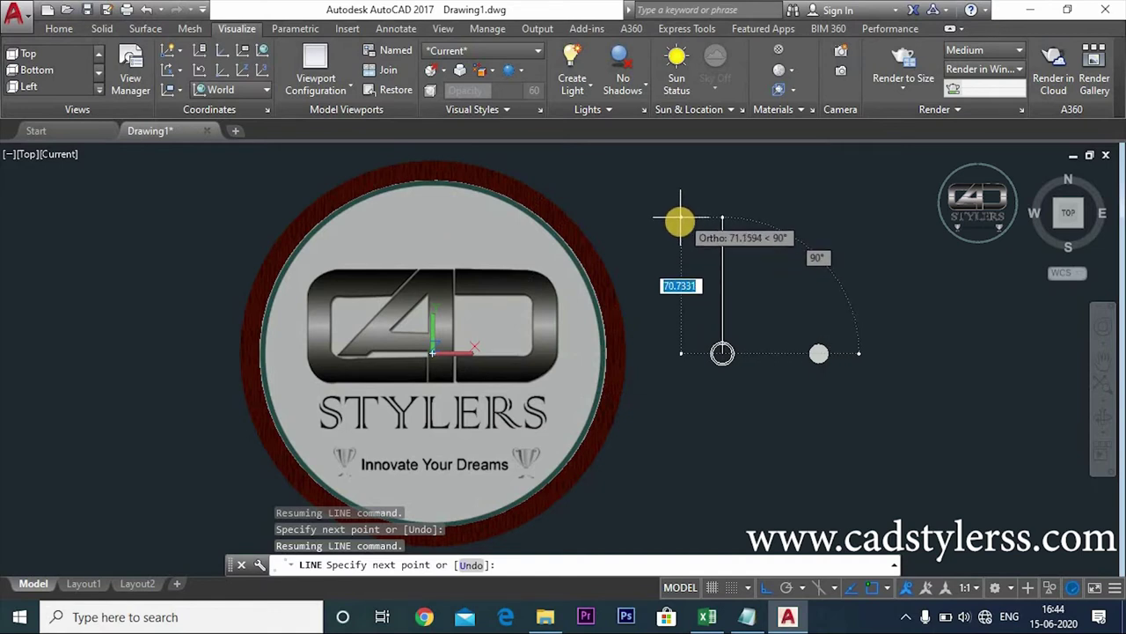
pyautogui.click(679, 220)
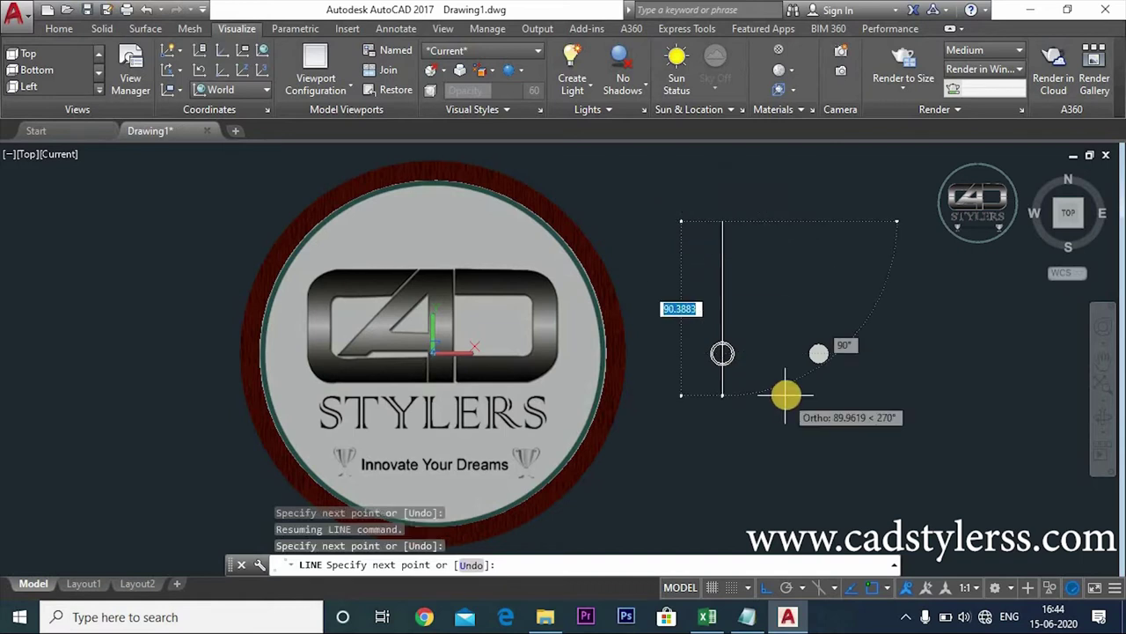
pyautogui.press('Escape')
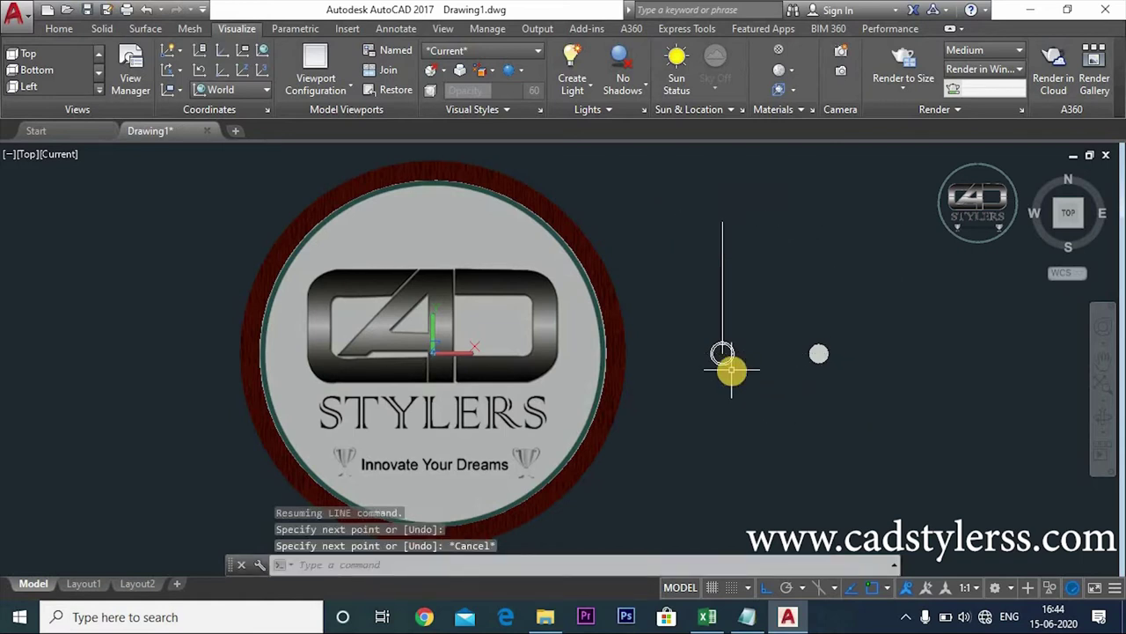
pyautogui.scroll(2, 732, 370)
pyautogui.scroll(1, 723, 392)
pyautogui.scroll(1, 713, 378)
# - Offset the vertical line 0.5 to each side to create parallel lines
pyautogui.scroll(2, 688, 343)
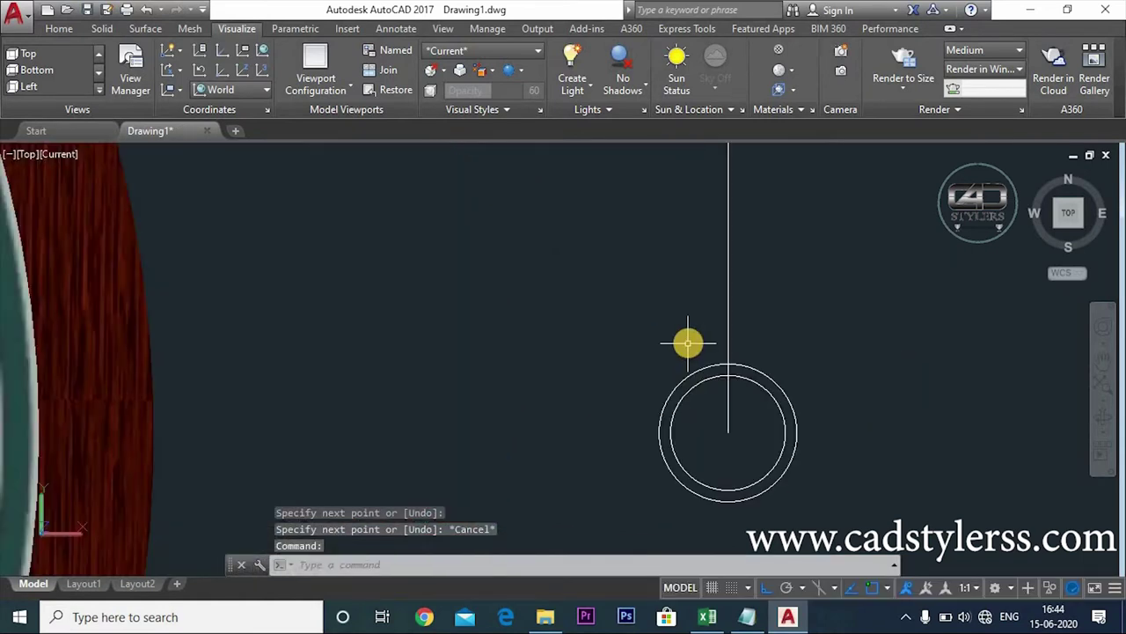
pyautogui.write('o')
pyautogui.press('Return')
pyautogui.press('Return')
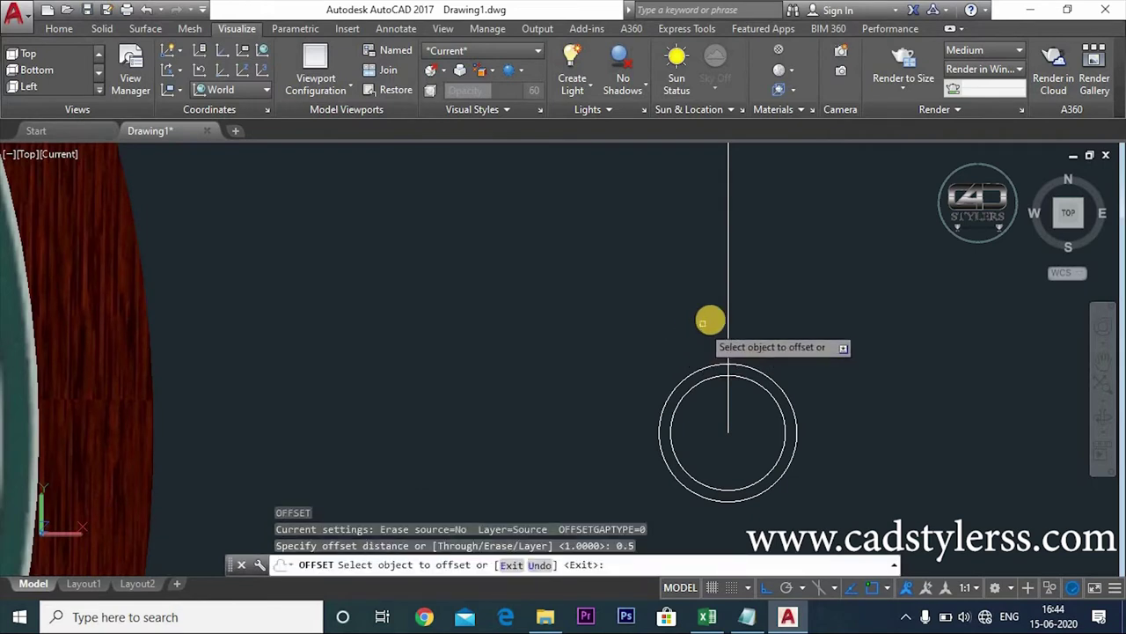
pyautogui.click(727, 318)
pyautogui.click(687, 332)
pyautogui.press('Escape')
# - Trim the parallel line pieces inside the small circle and between the two circles
pyautogui.press('Return')
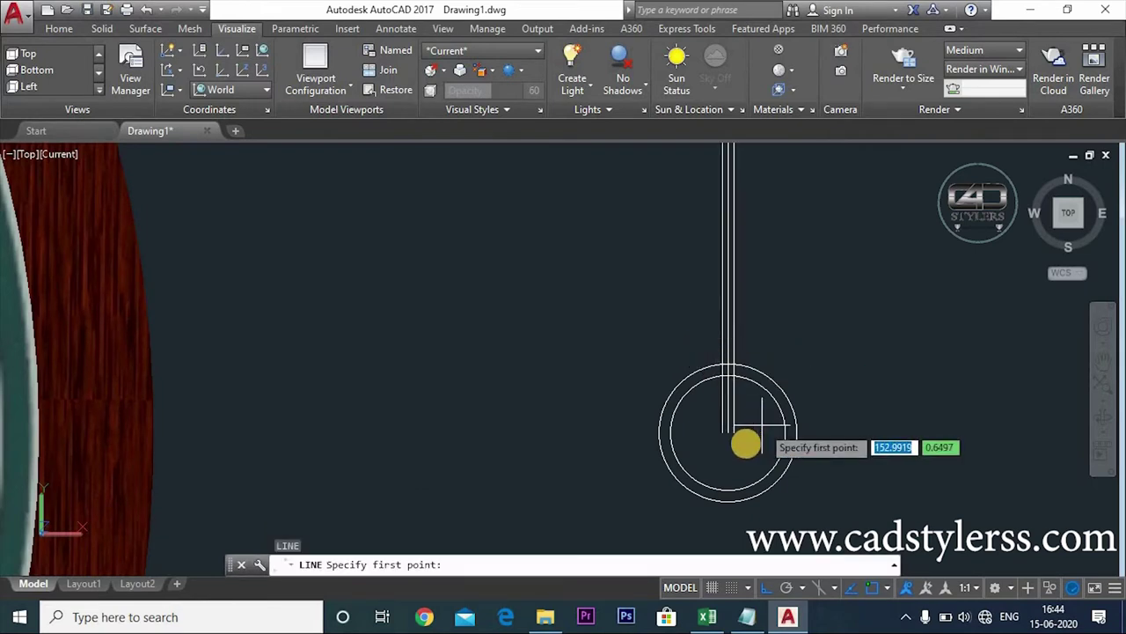
pyautogui.press('Escape')
pyautogui.write('tr')
pyautogui.press('Return')
pyautogui.press('Return')
pyautogui.click(749, 410)
pyautogui.click(708, 423)
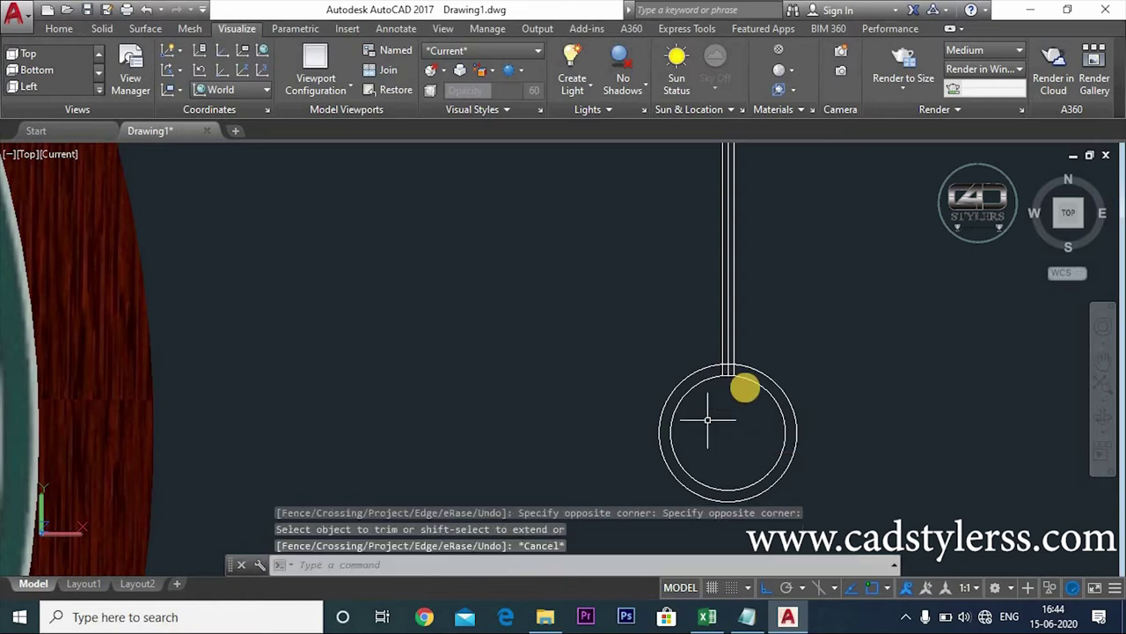
pyautogui.scroll(2, 730, 360)
pyautogui.scroll(3, 726, 357)
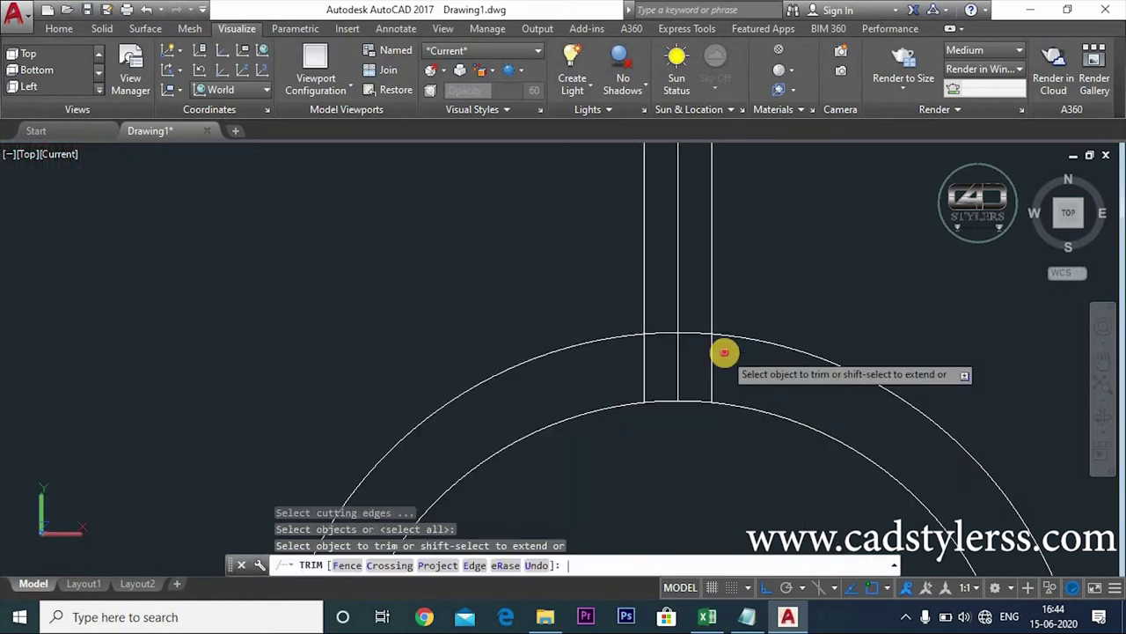
pyautogui.click(639, 369)
pyautogui.click(744, 363)
pyautogui.click(624, 372)
pyautogui.press('Escape')
# - Erase the original middle vertical line
pyautogui.scroll(-5, 634, 372)
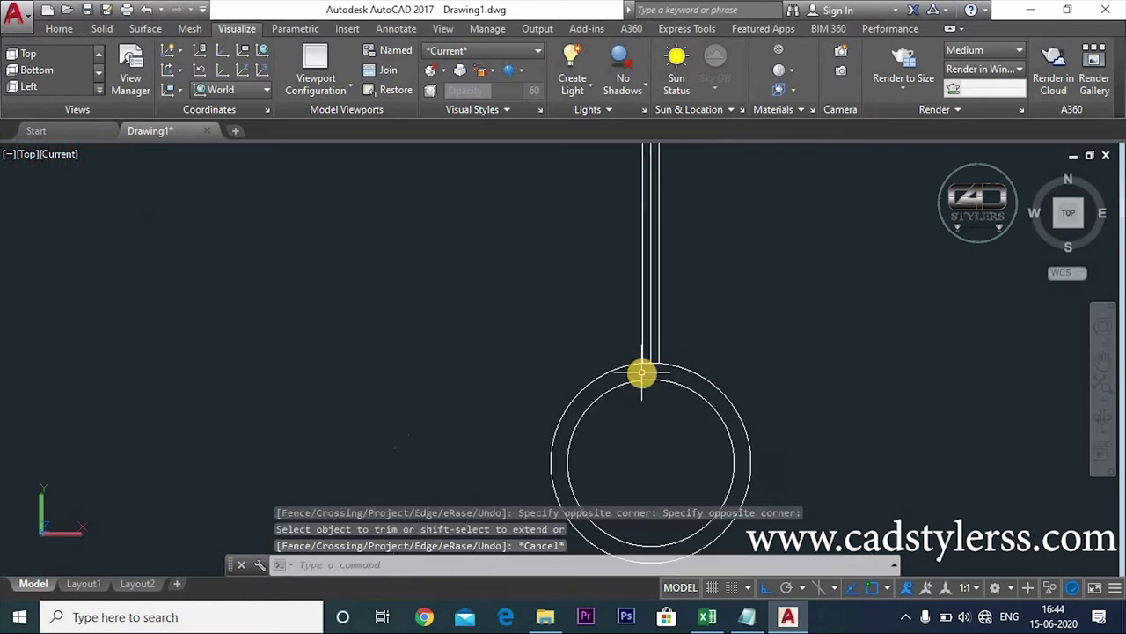
pyautogui.scroll(-2, 695, 375)
pyautogui.moveTo(747, 378); pyautogui.dragTo(769, 503, button='middle')
pyautogui.moveTo(792, 493); pyautogui.dragTo(798, 493)
pyautogui.press('Escape')
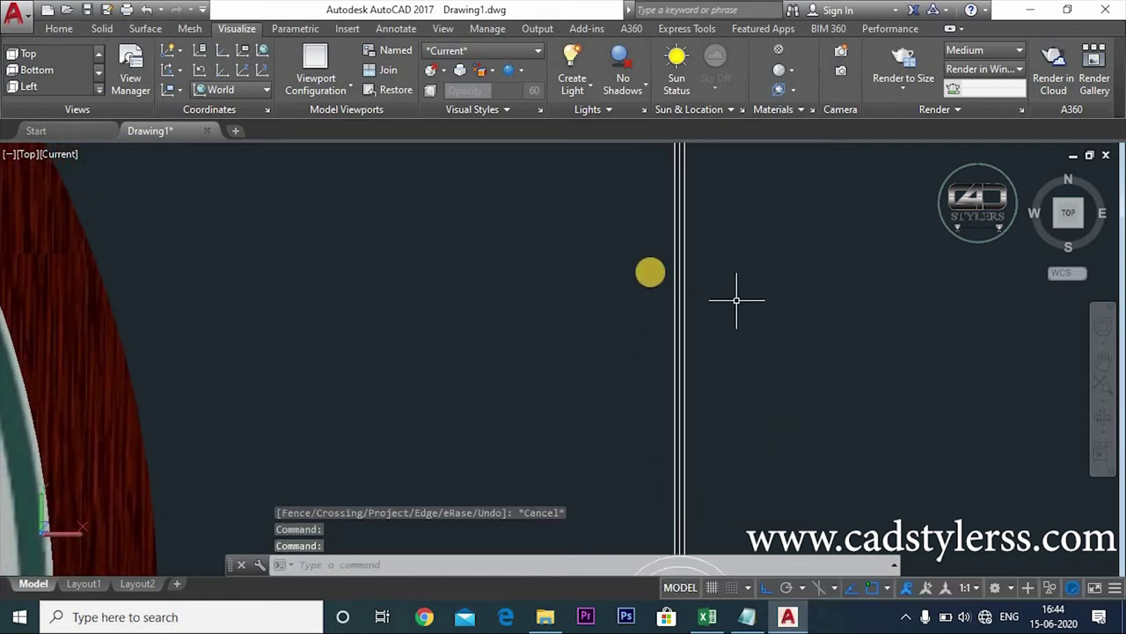
pyautogui.scroll(3, 707, 312)
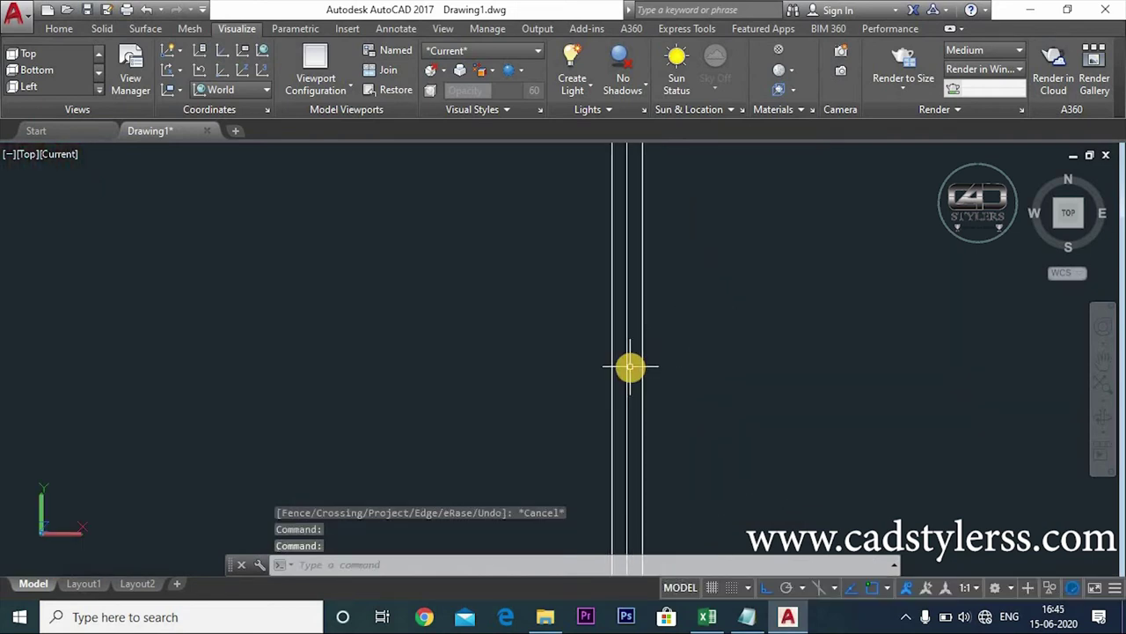
pyautogui.click(626, 359)
pyautogui.press('Delete')
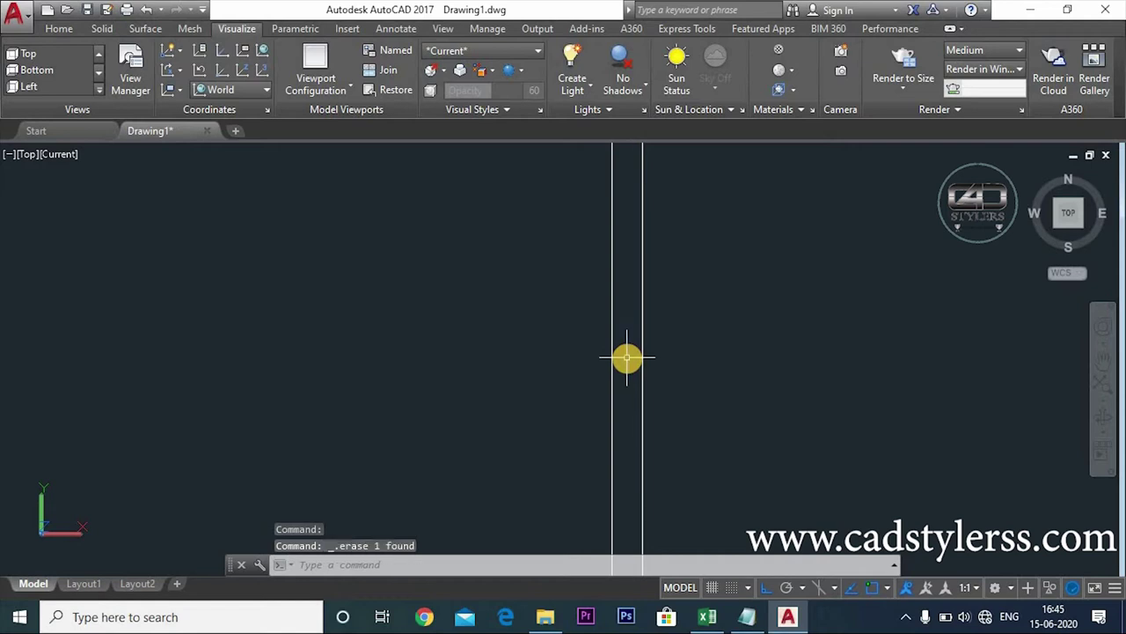
pyautogui.scroll(-1, 636, 362)
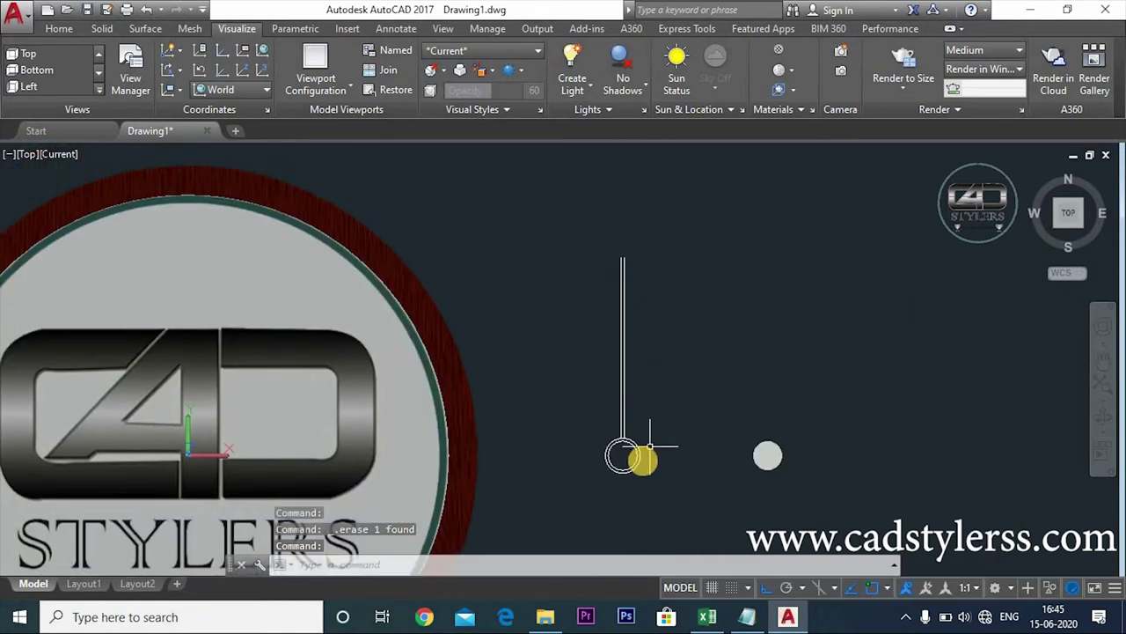
# - Fillet the outer circle into the stem lines with radius 5, in Multiple mode
pyautogui.write('f')
pyautogui.press('Return')
pyautogui.write('r')
pyautogui.press('Return')
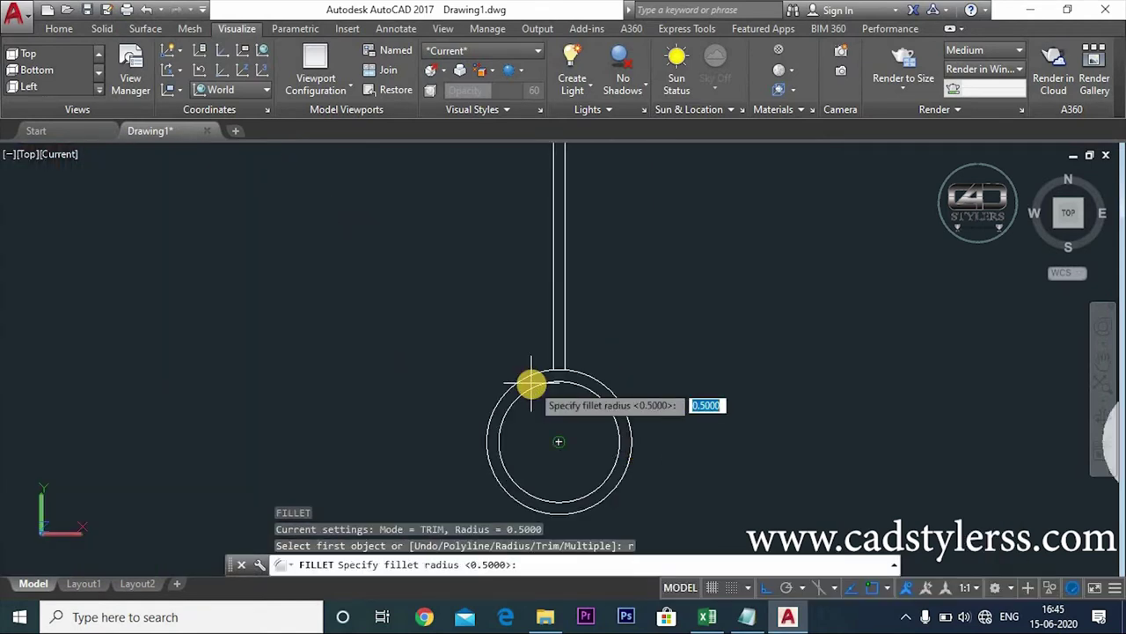
pyautogui.write('5')
pyautogui.press('Return')
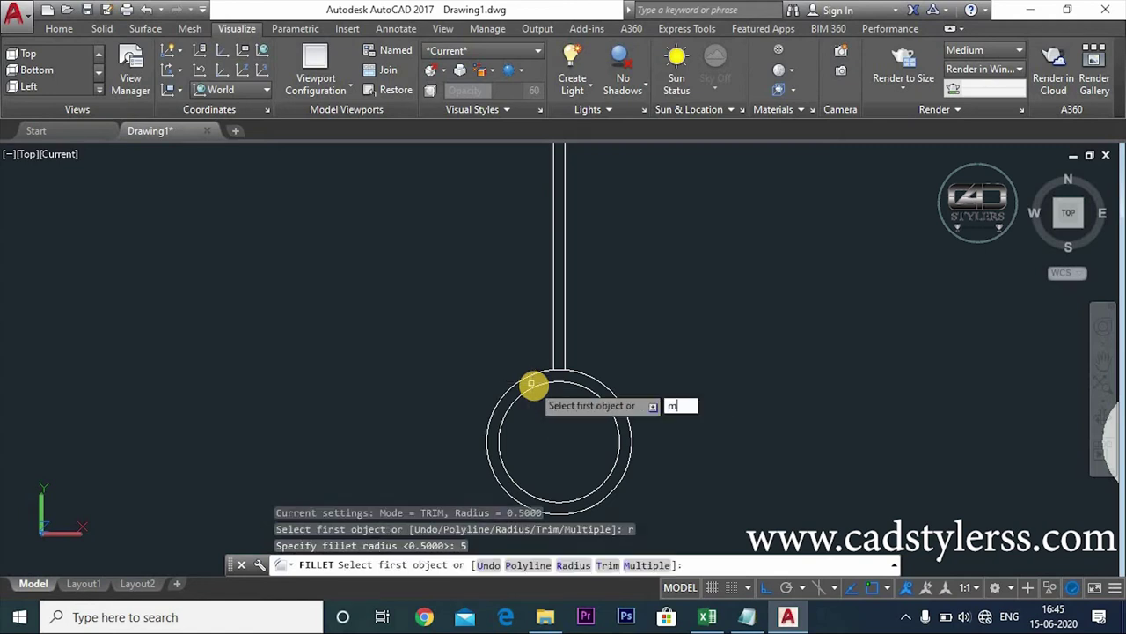
pyautogui.press('Return')
pyautogui.click(592, 375)
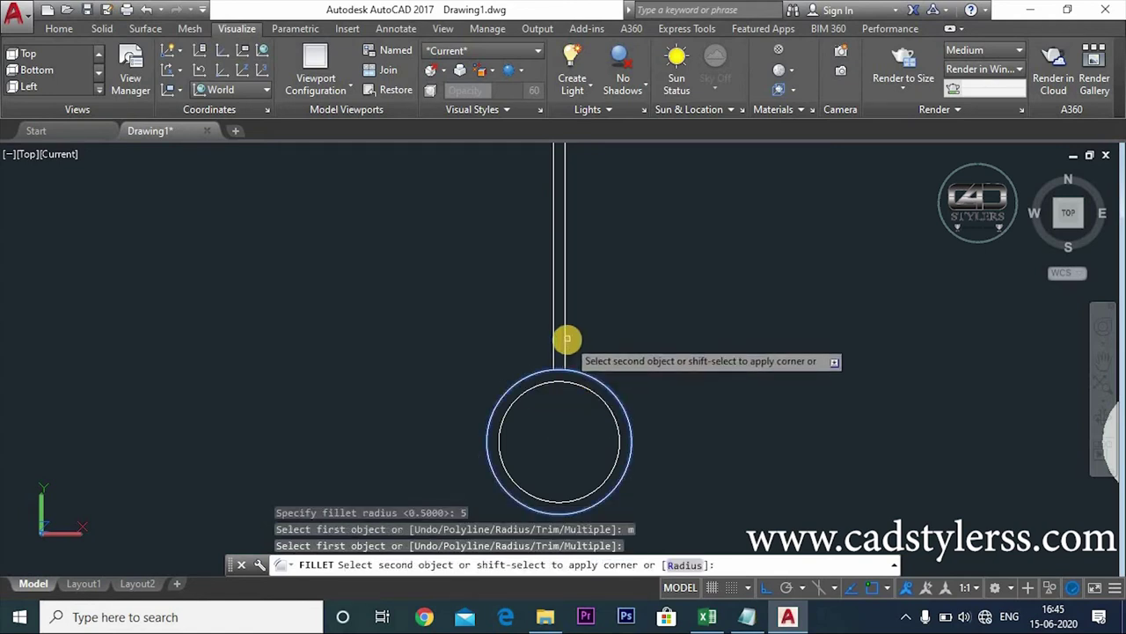
pyautogui.click(537, 380)
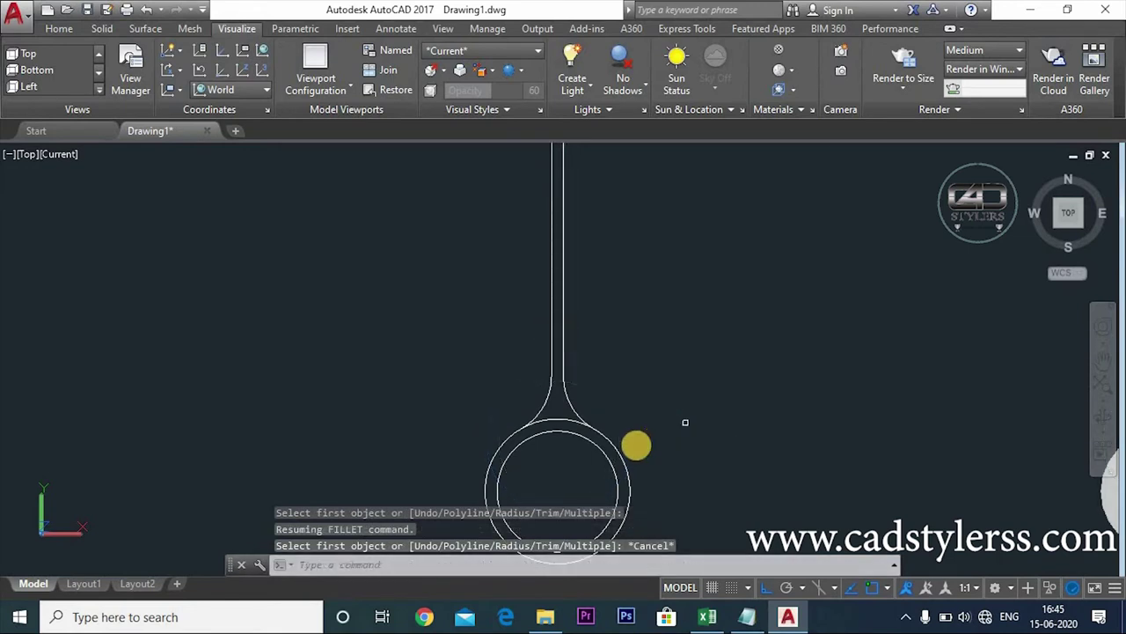
# - Trim away the ring arc between the two stem lines
pyautogui.write('tr')
pyautogui.press('Return')
pyautogui.press('Return')
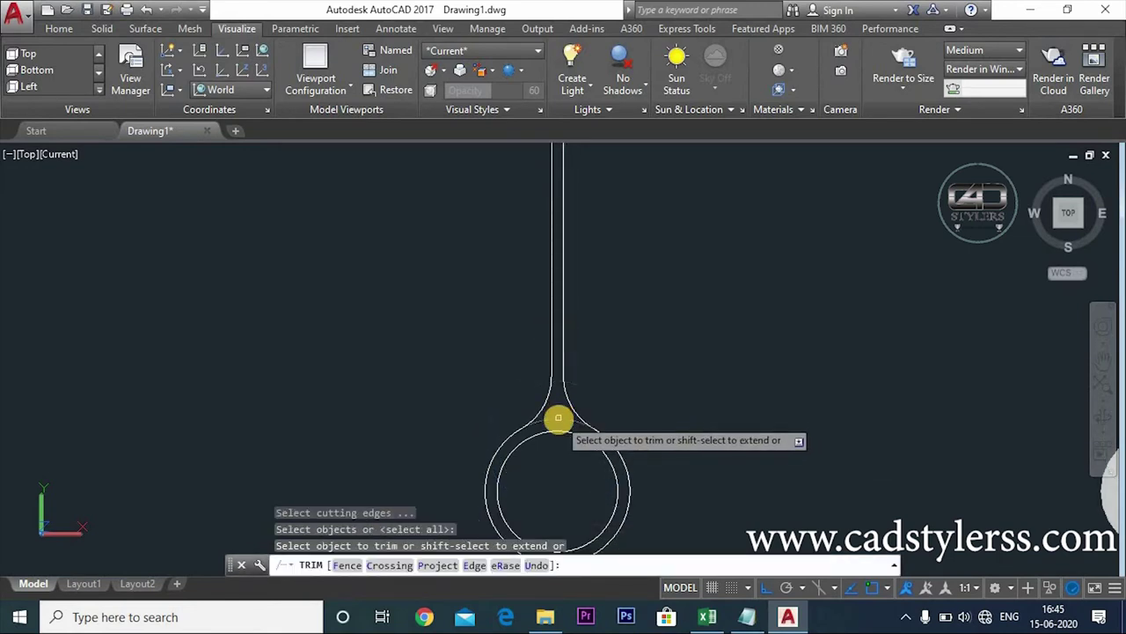
pyautogui.click(558, 413)
pyautogui.press('Escape')
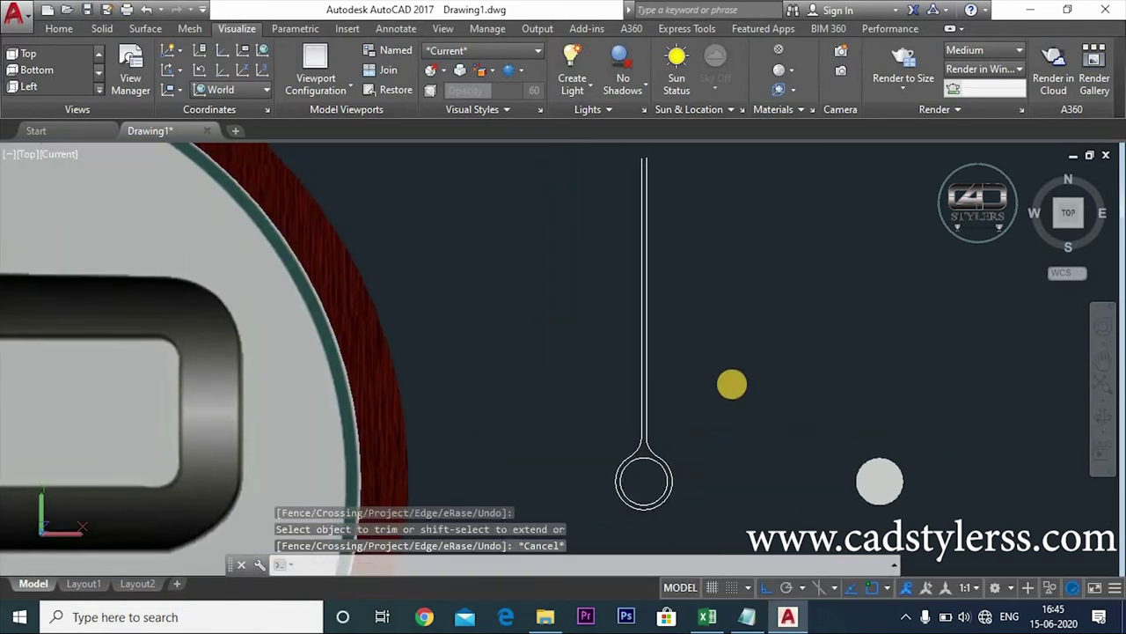
# - Draw a line across the stem top to close it
pyautogui.write('l')
pyautogui.press('Return')
pyautogui.scroll(3, 661, 189)
pyautogui.scroll(2, 660, 189)
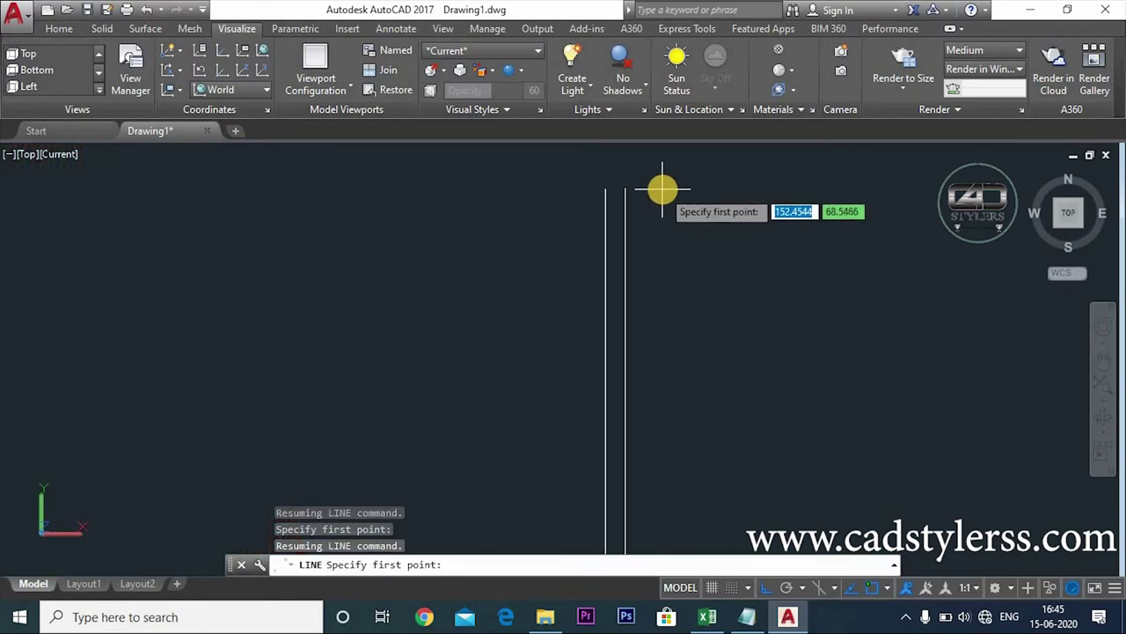
pyautogui.click(605, 189)
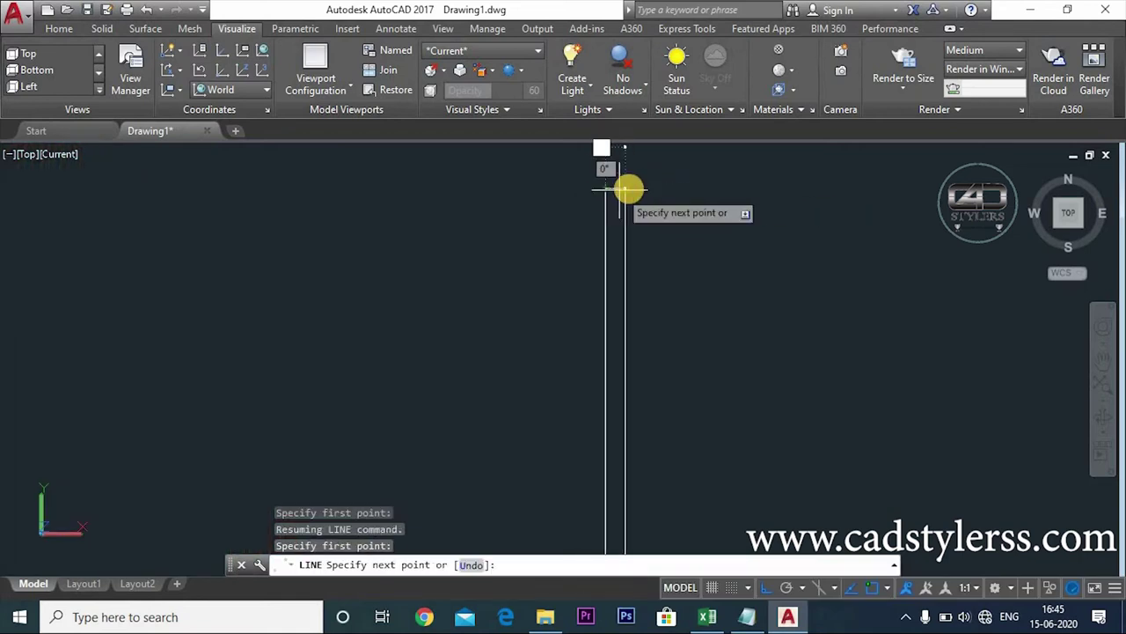
pyautogui.click(626, 188)
pyautogui.press('Escape')
# - Start JOIN and begin a selection window around the hand
pyautogui.write('j')
pyautogui.press('Return')
pyautogui.click(755, 304)
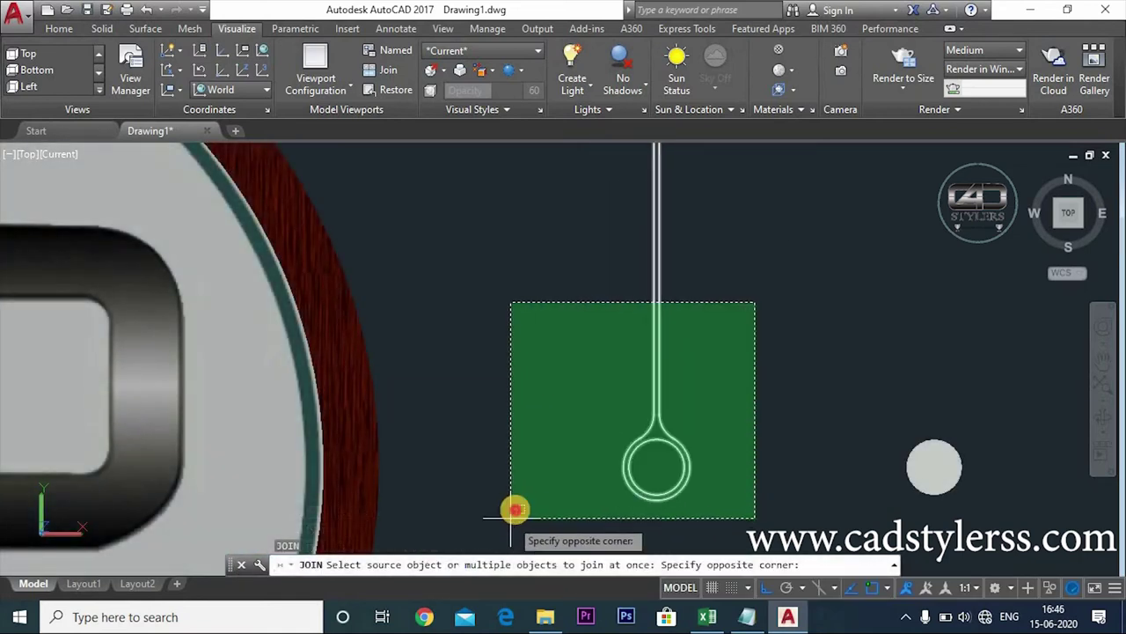
# - Join the selected hand pieces into one polyline
pyautogui.click(516, 514)
pyautogui.press('Return')
pyautogui.scroll(-3, 721, 317)
# - Orbit to 3D and press-pull the hand outline to a height of 1
pyautogui.keyDown('shift'); pyautogui.moveTo(734, 339); pyautogui.dragTo(740, 428, button='middle'); pyautogui.keyUp('shift')
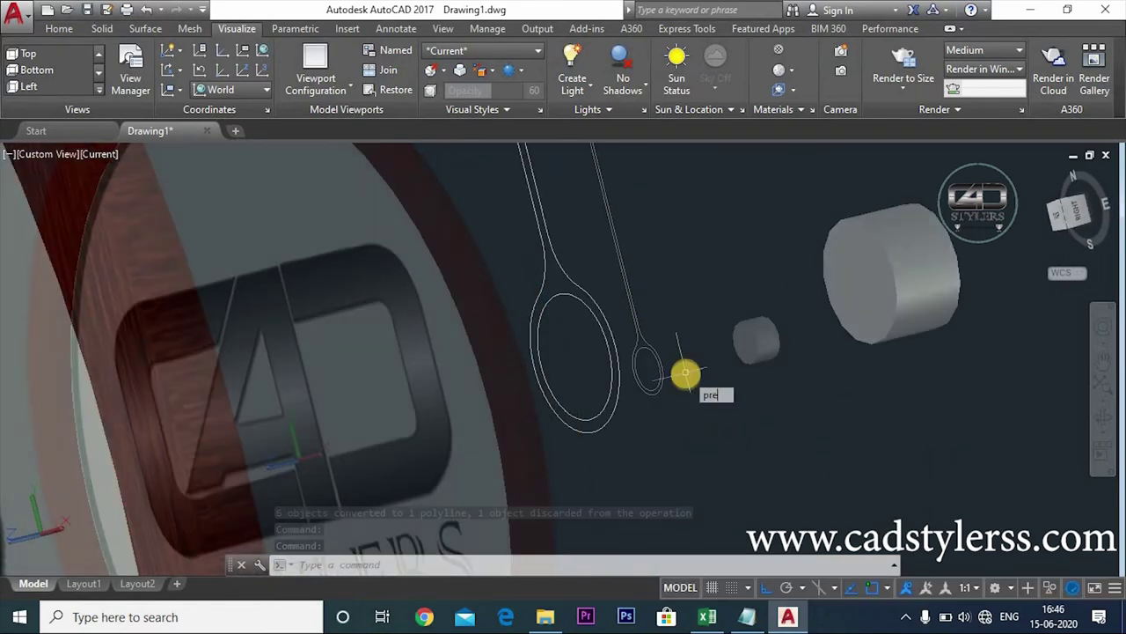
pyautogui.write('resspull')
pyautogui.press('Return')
pyautogui.click(556, 284)
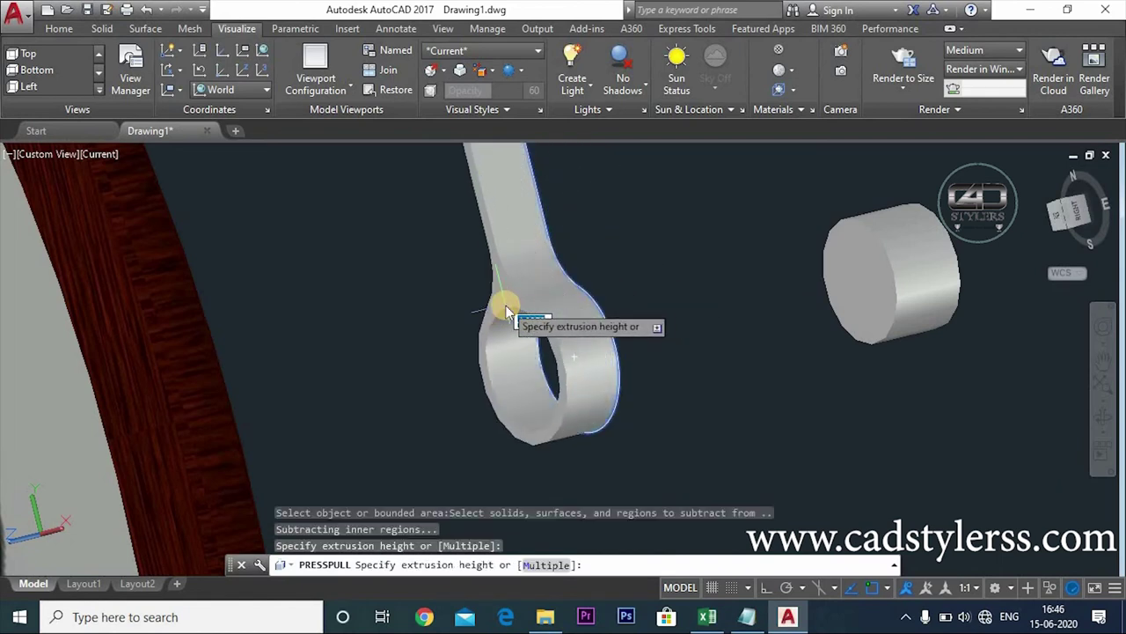
pyautogui.write('1')
pyautogui.press('Return')
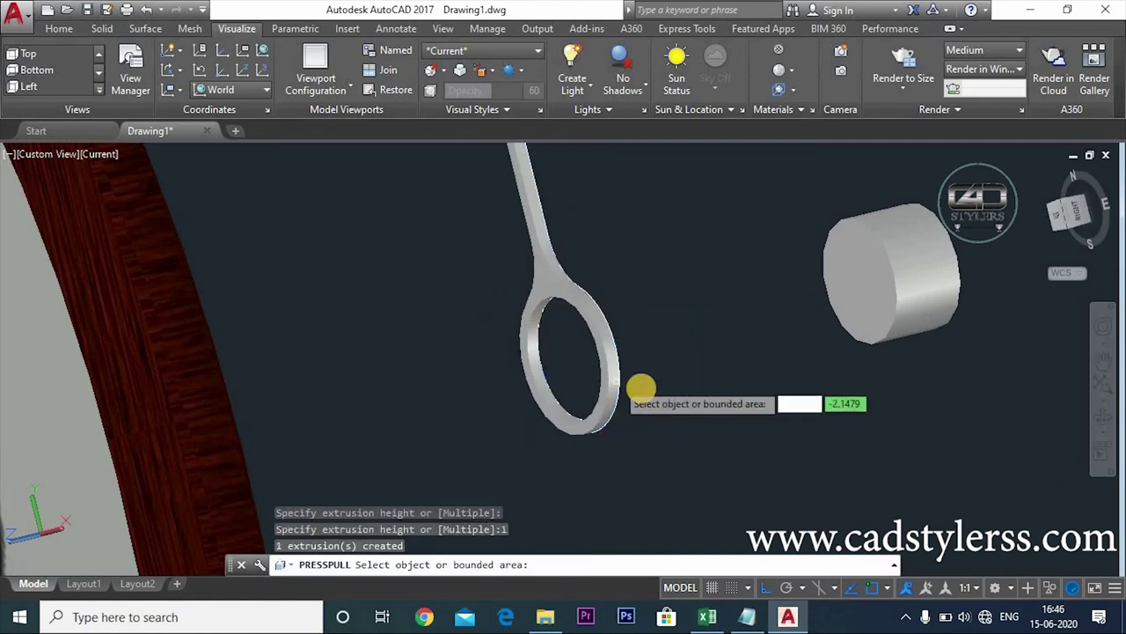
pyautogui.press('Return')
pyautogui.scroll(3, 620, 447)
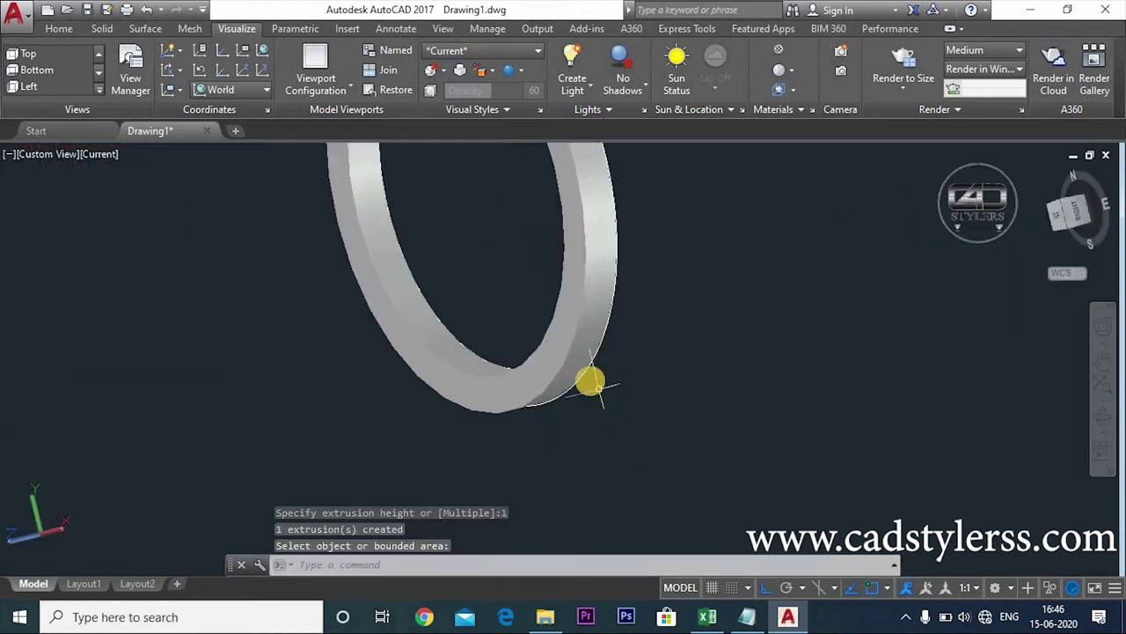
# - Draw a radius-5 circle centred at 220,0
pyautogui.press('Return')
pyautogui.press('Escape')
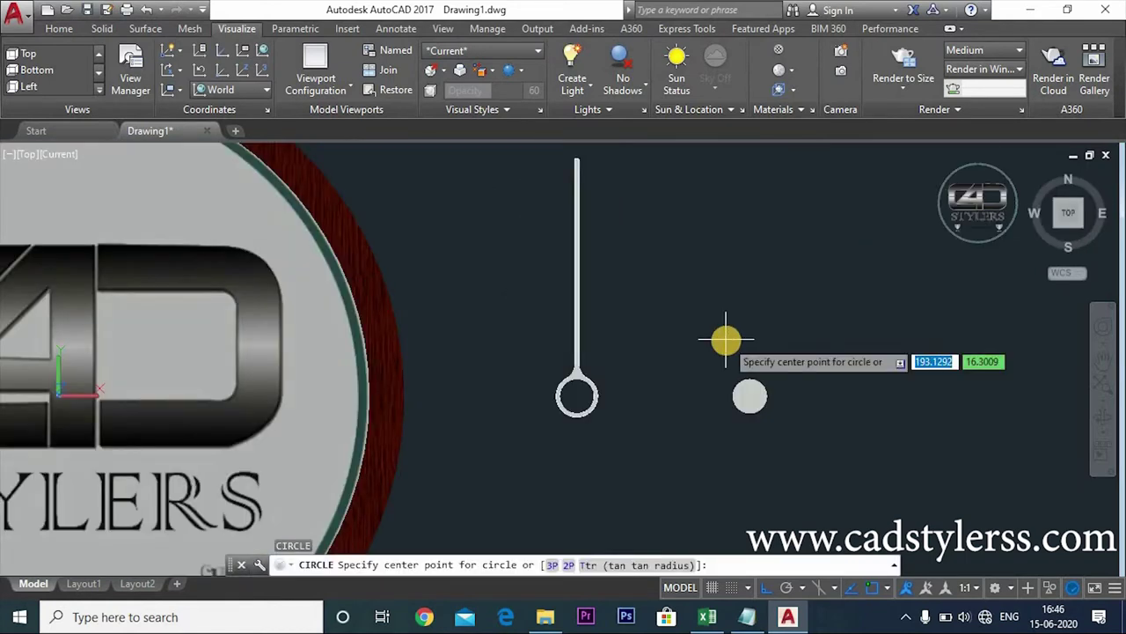
pyautogui.write('22')
pyautogui.press('Return')
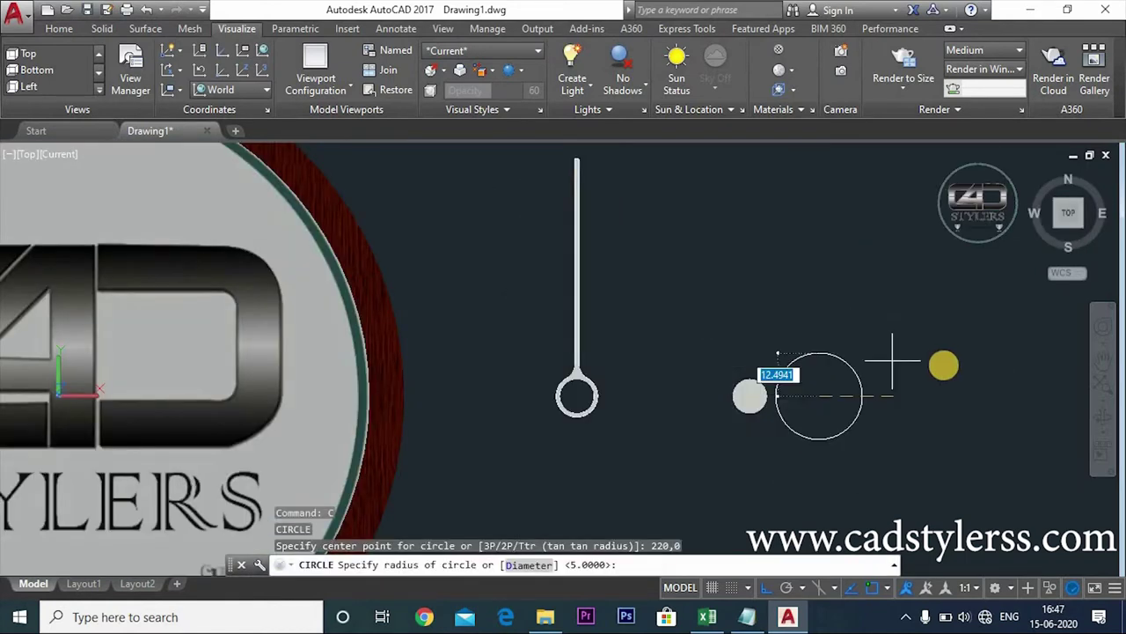
pyautogui.moveTo(940, 362); pyautogui.dragTo(877, 382, button='middle')
pyautogui.write('5')
pyautogui.press('Return')
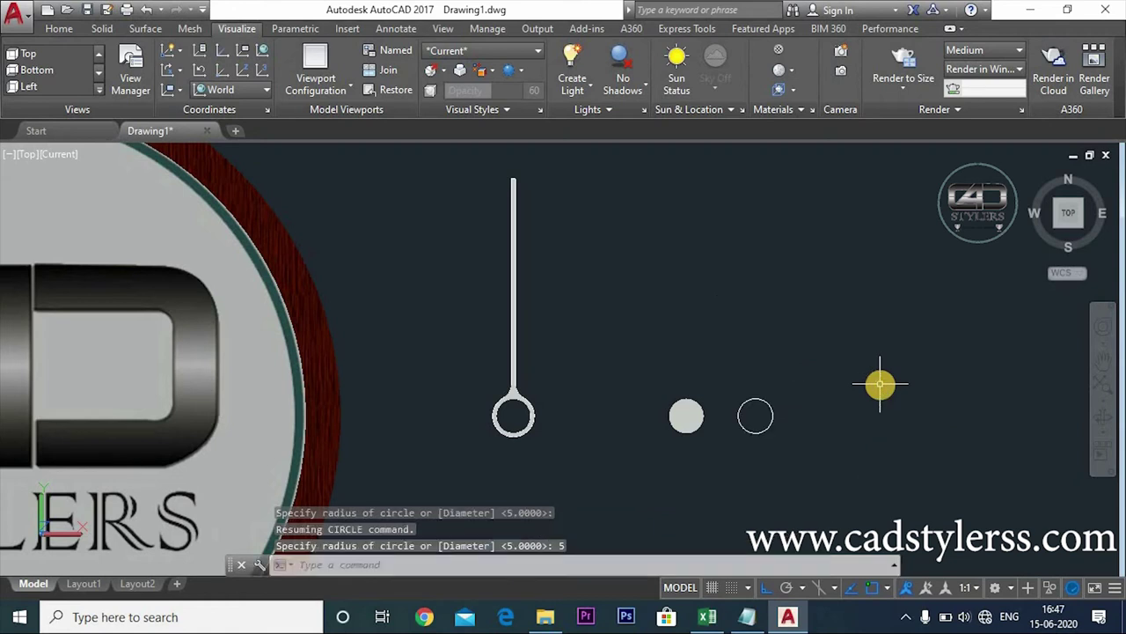
# - Offset the new circle by 1 to make a concentric copy
pyautogui.write('o')
pyautogui.press('Return')
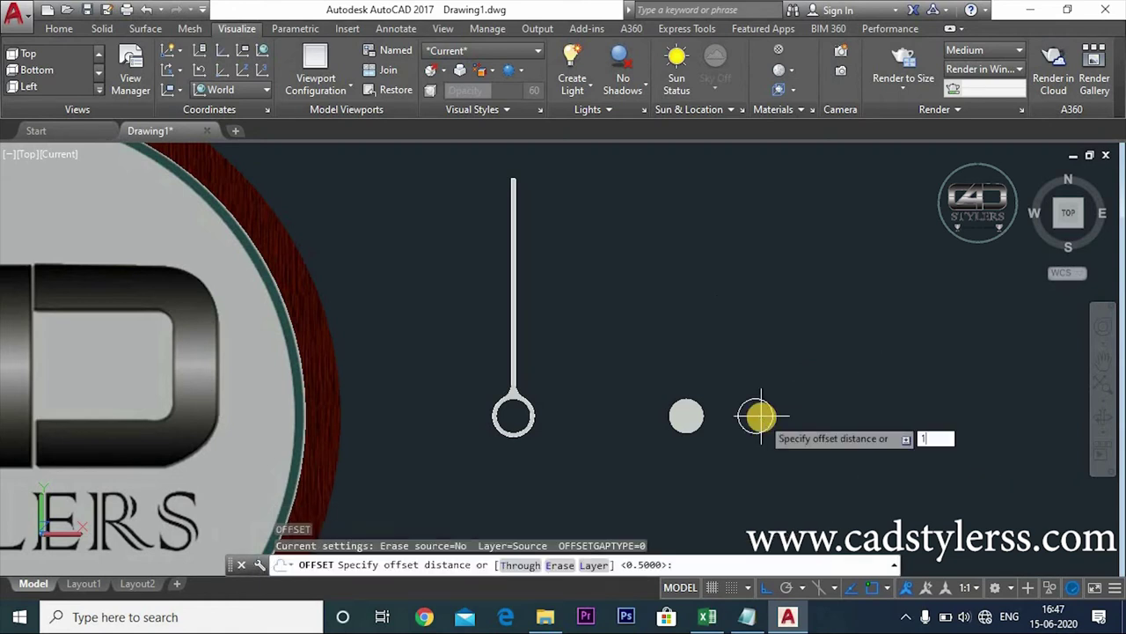
pyautogui.press('Return')
pyautogui.click(760, 410)
pyautogui.click(787, 382)
pyautogui.press('Escape')
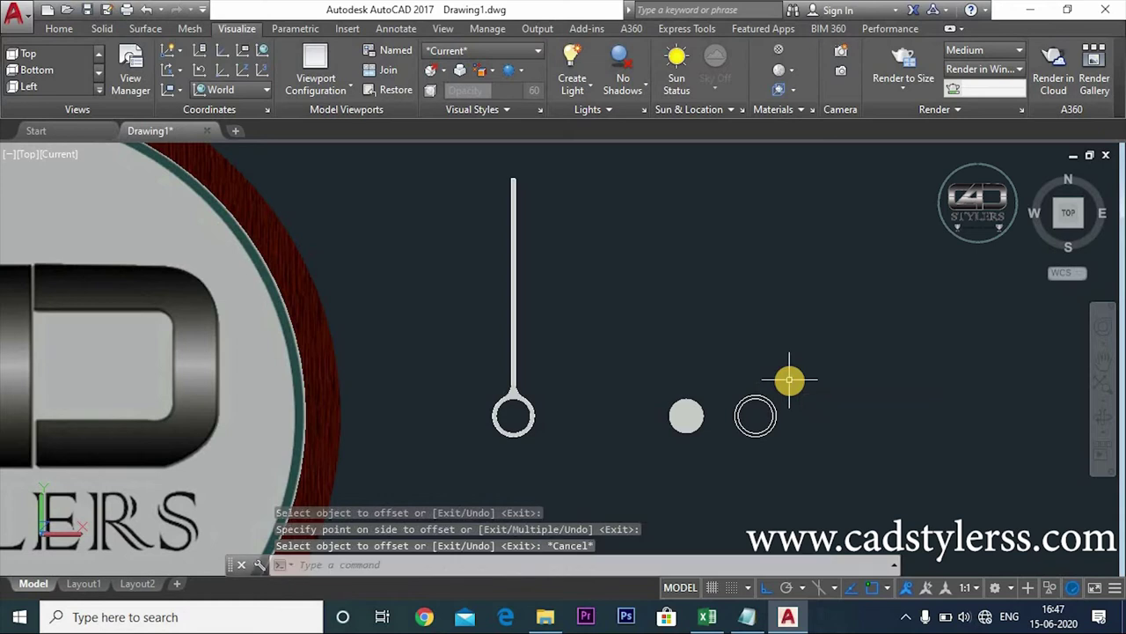
pyautogui.write('l')
pyautogui.press('Return')
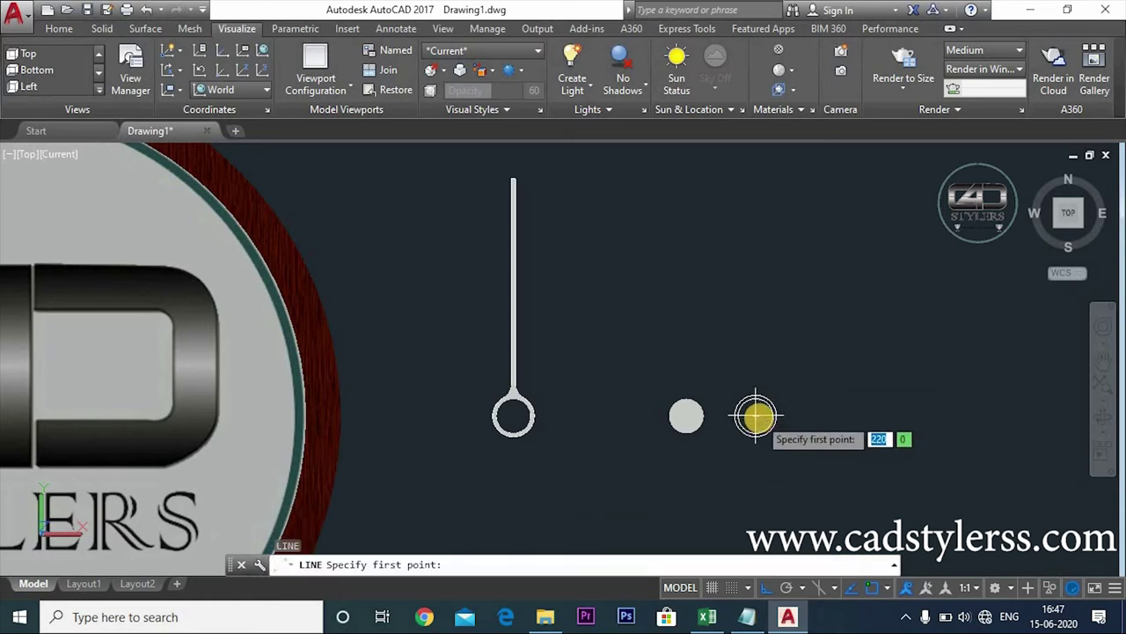
# - Draw a vertical guide line up from the small ring's centre
pyautogui.click(755, 415)
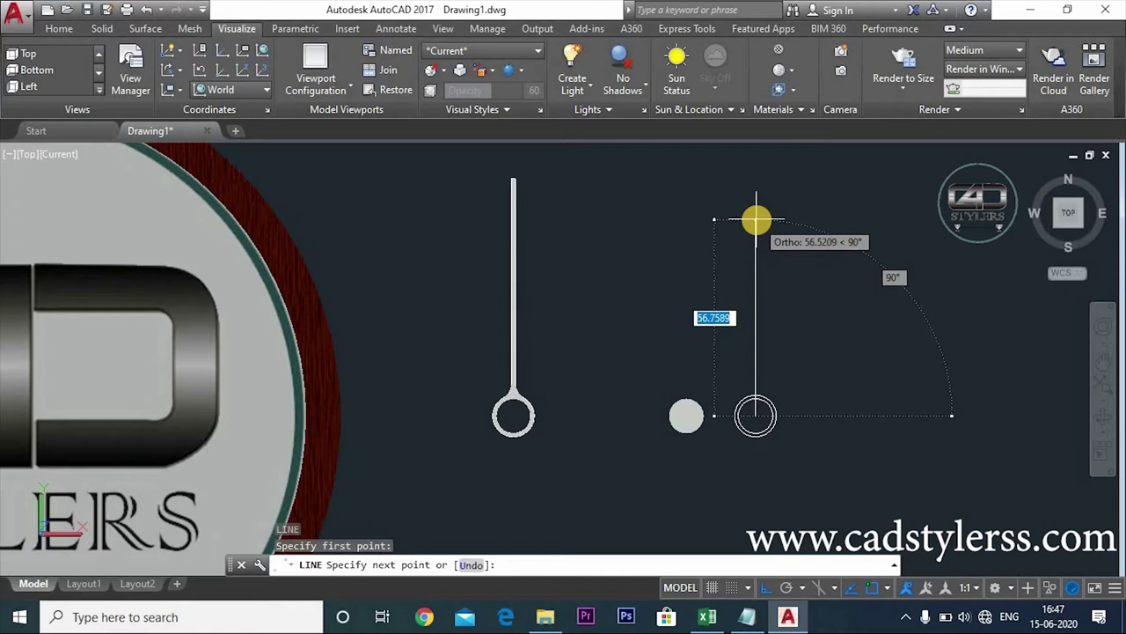
pyautogui.click(756, 220)
pyautogui.press('Escape')
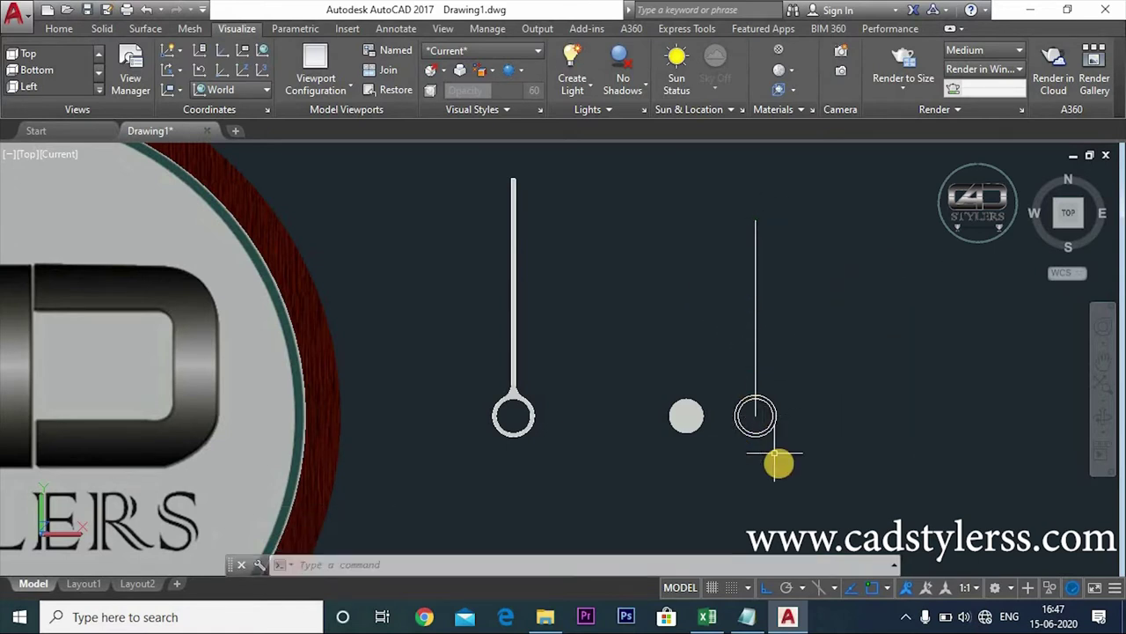
pyautogui.scroll(3, 779, 460)
pyautogui.scroll(-2, 862, 388)
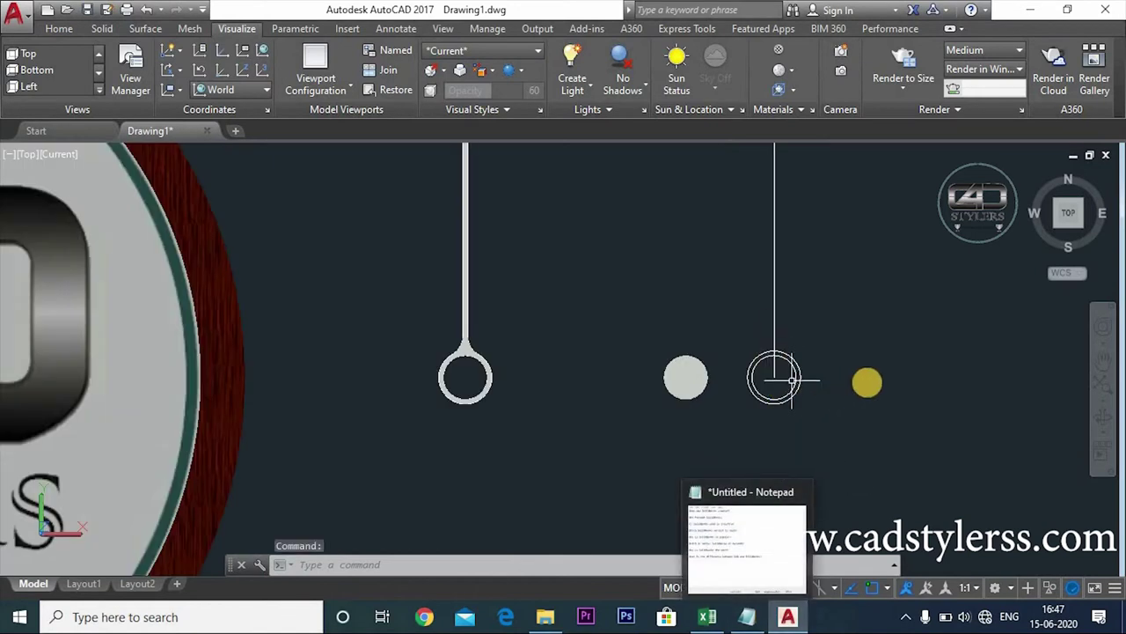
pyautogui.moveTo(867, 382); pyautogui.dragTo(826, 477, button='middle')
pyautogui.press('Escape')
# - With Ortho off, draw the angled half-needle from the ring top to the guide line's tip
pyautogui.write('l')
pyautogui.press('Return')
pyautogui.scroll(2, 718, 435)
pyautogui.click(712, 381)
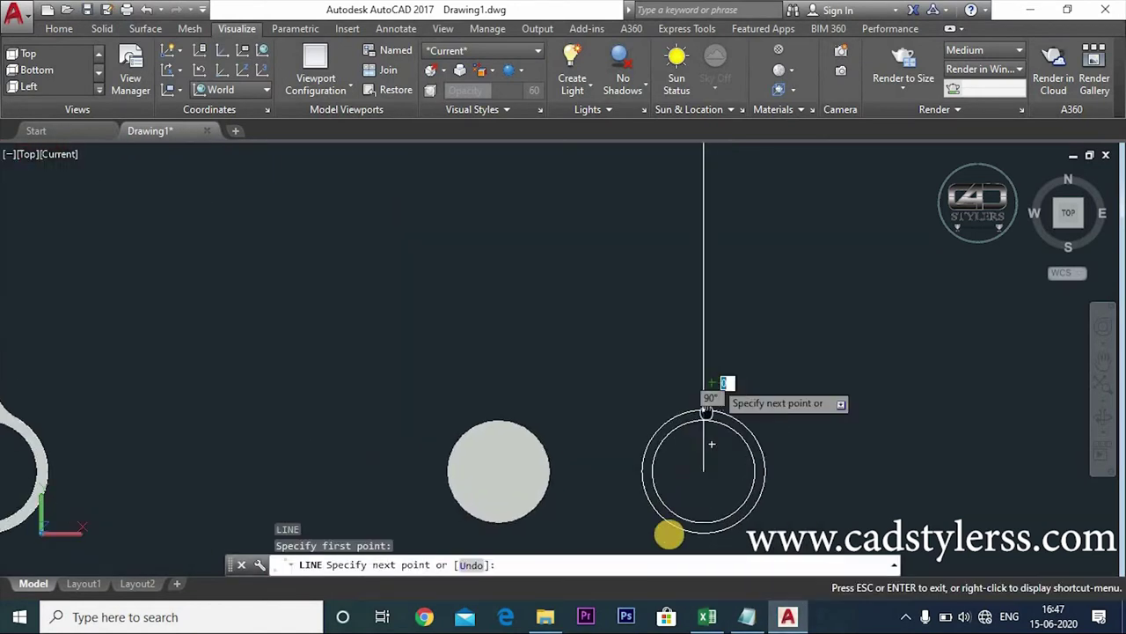
pyautogui.scroll(2, 686, 475)
pyautogui.scroll(-2, 666, 507)
pyautogui.click(765, 586)
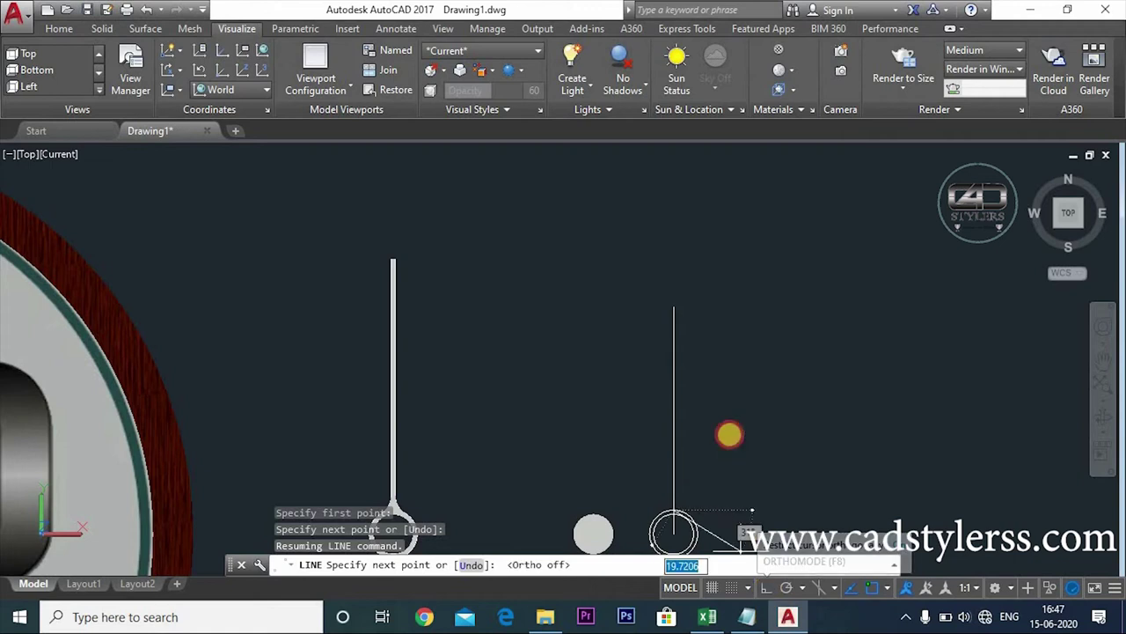
pyautogui.click(682, 366)
pyautogui.click(673, 308)
pyautogui.press('Escape')
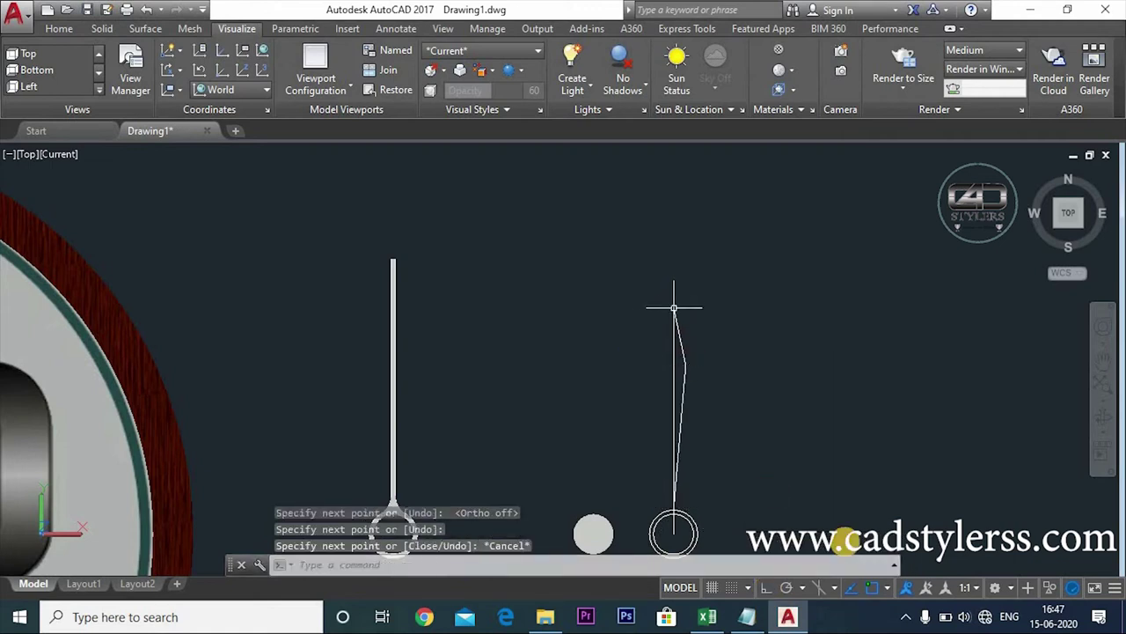
pyautogui.write('mi')
# - Mirror the half-needle about the guide line, keeping the original, and select the guide line to erase
pyautogui.press('Return')
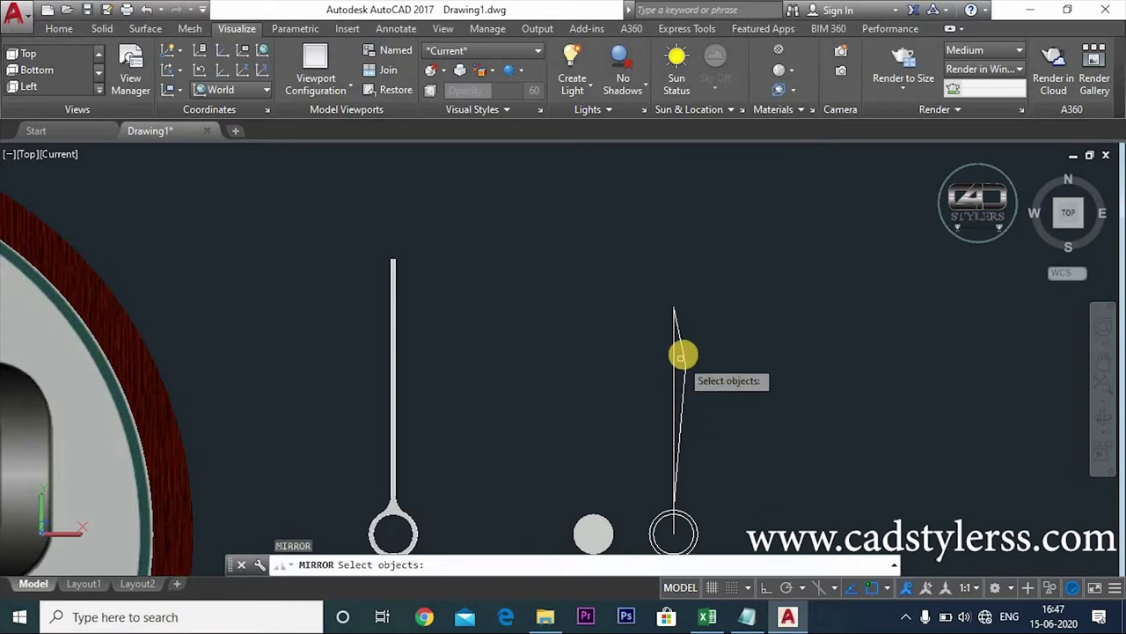
pyautogui.click(680, 352)
pyautogui.click(684, 384)
pyautogui.press('Return')
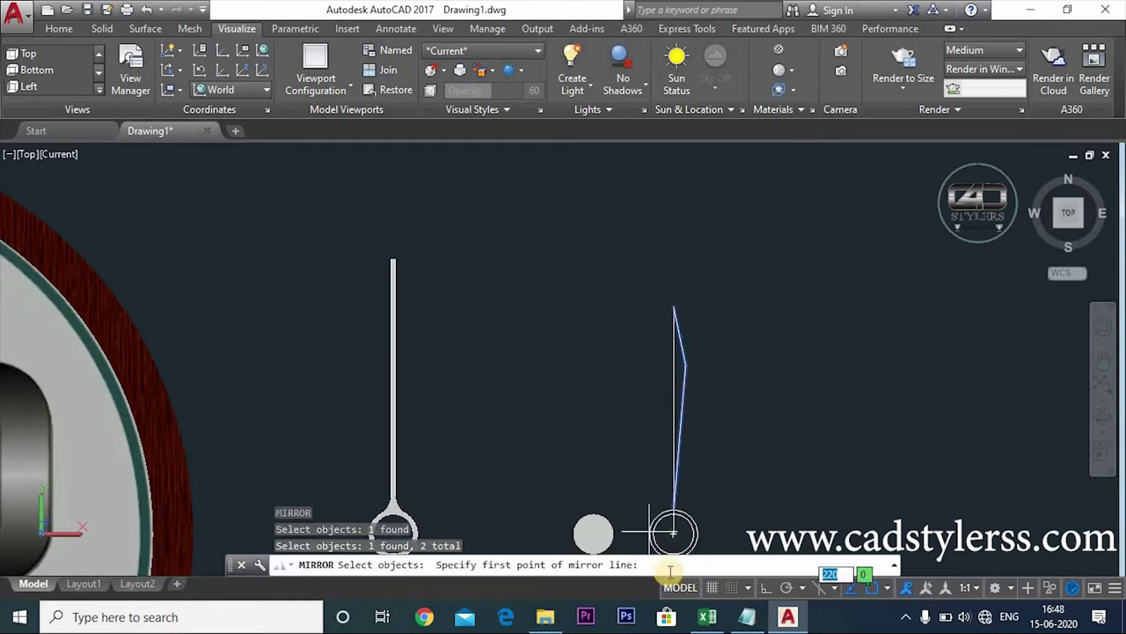
pyautogui.click(673, 533)
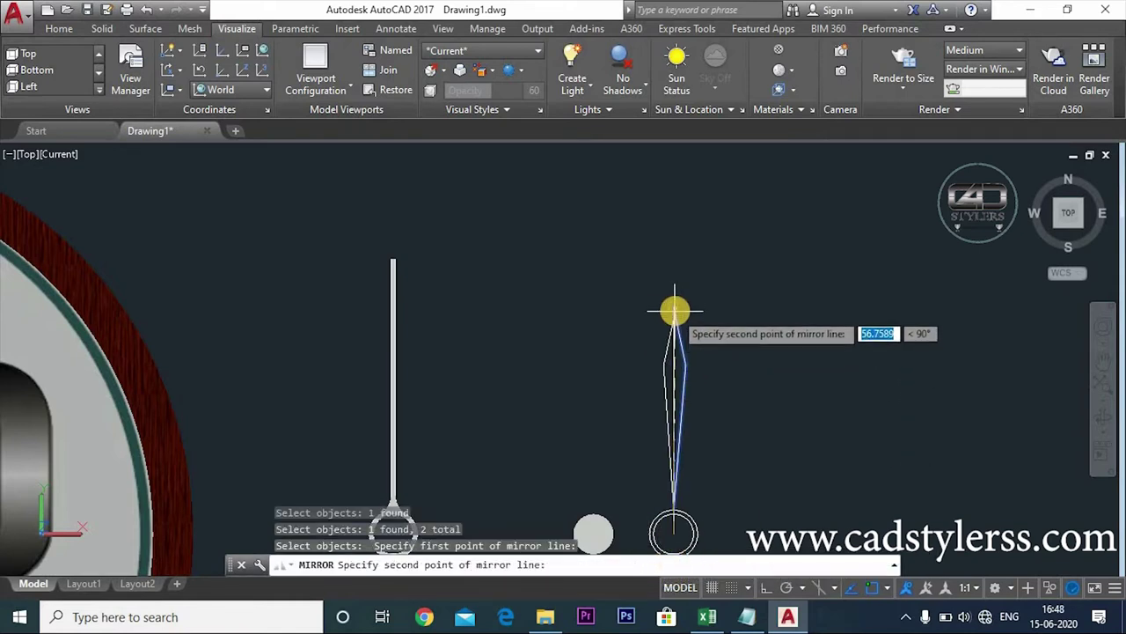
pyautogui.click(675, 309)
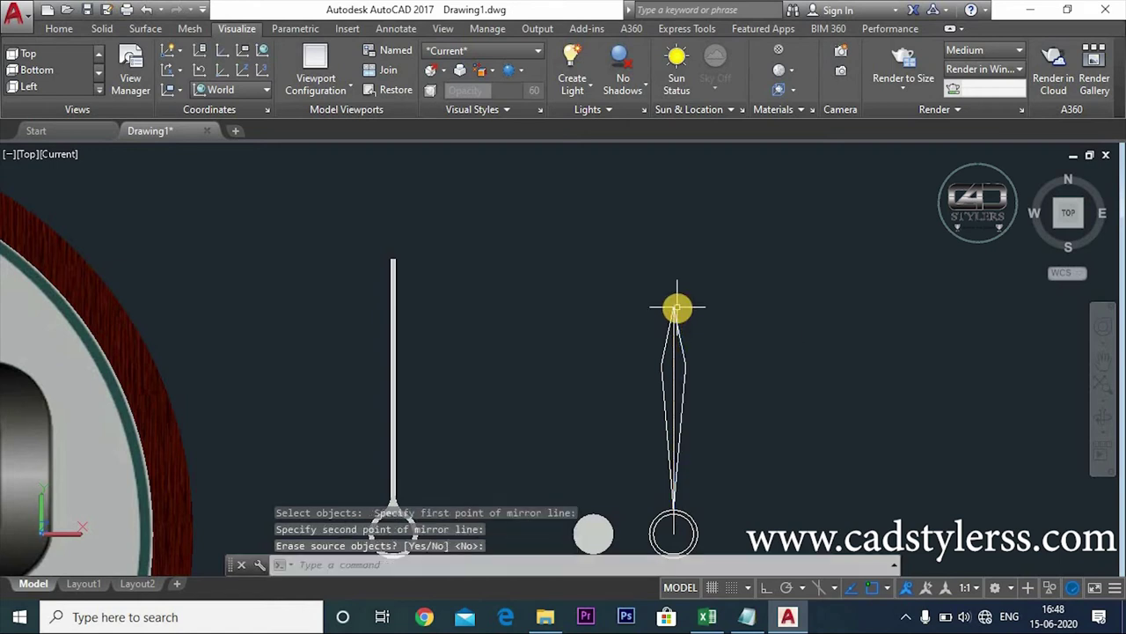
pyautogui.press('Escape')
pyautogui.press('Return')
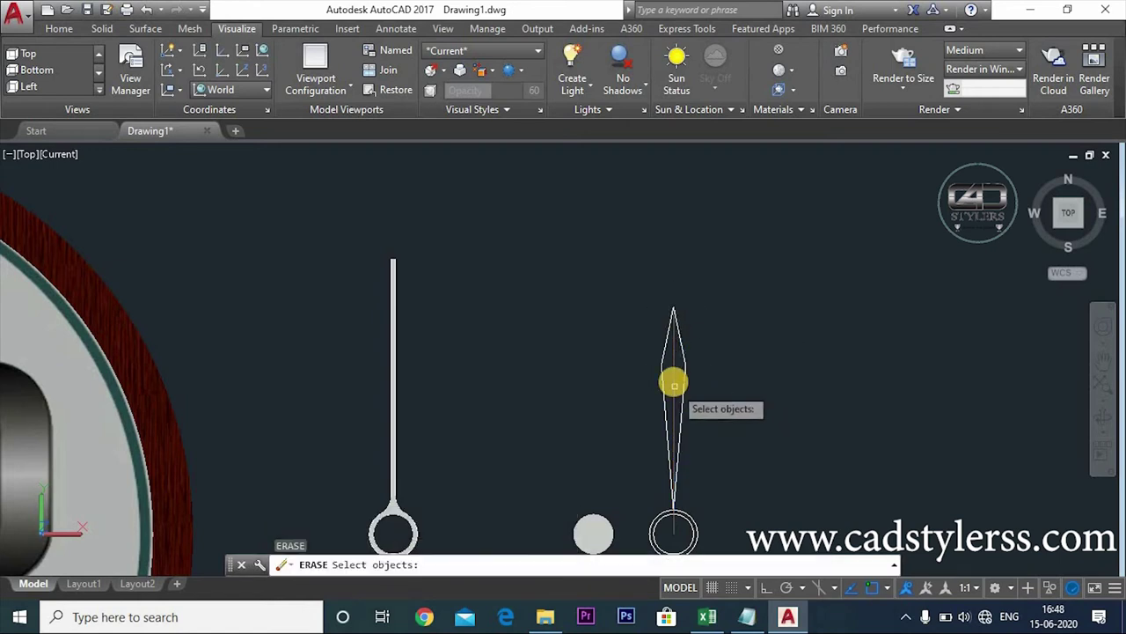
pyautogui.click(674, 396)
# - Delete the guide line and set the fillet radius to 5
pyautogui.press('Return')
pyautogui.moveTo(714, 508); pyautogui.dragTo(721, 406, button='middle')
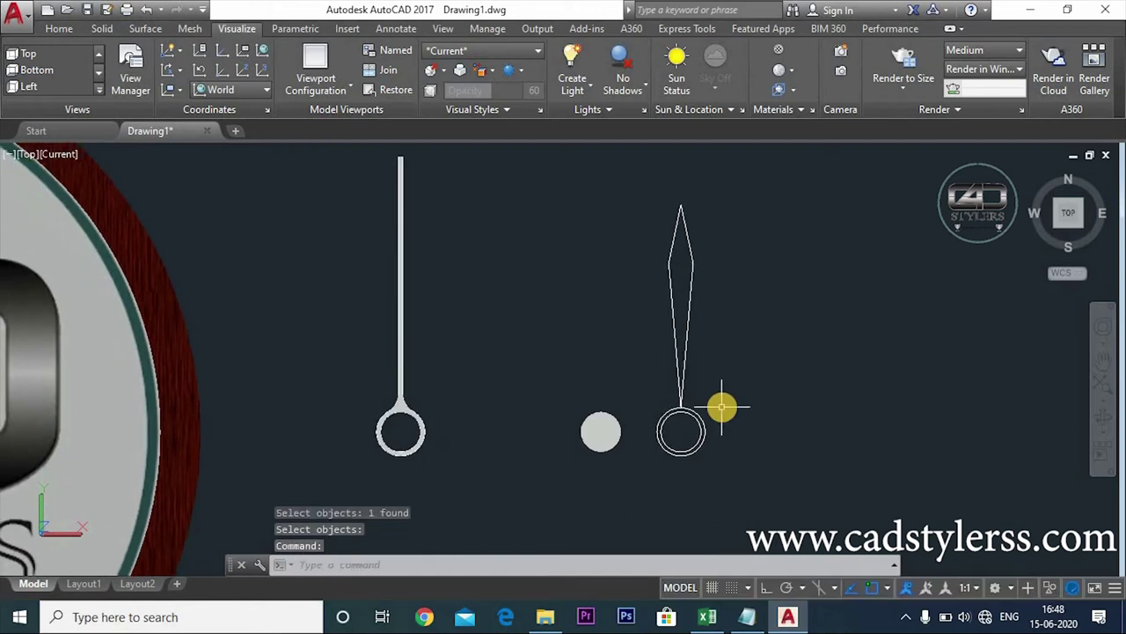
pyautogui.write('f')
pyautogui.press('Return')
pyautogui.write('r')
pyautogui.press('Return')
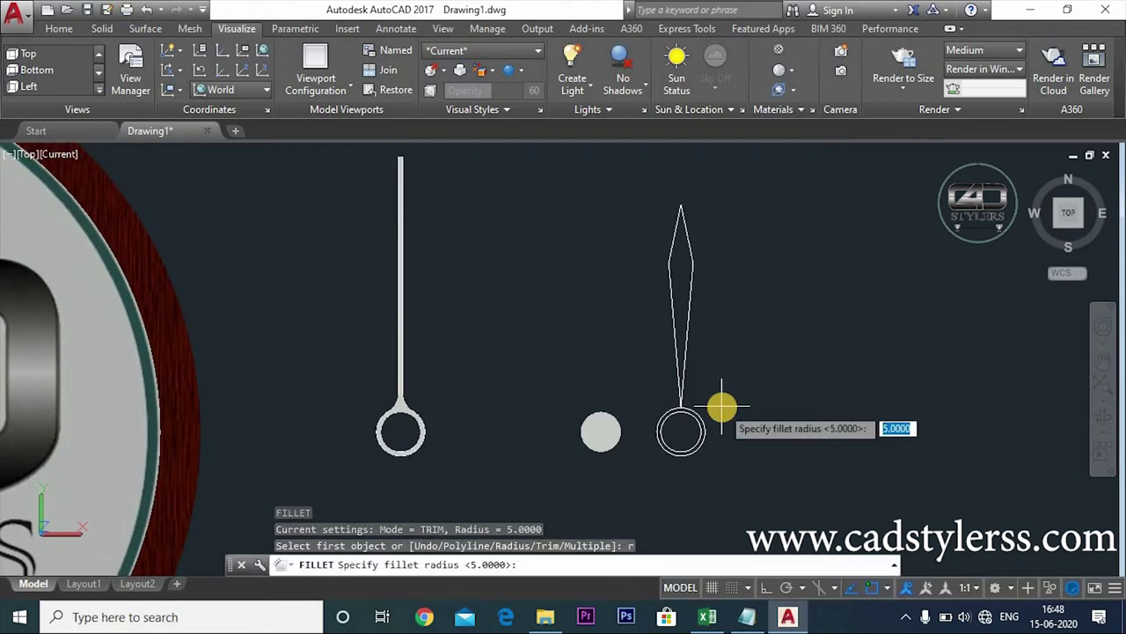
pyautogui.write('5')
pyautogui.press('Return')
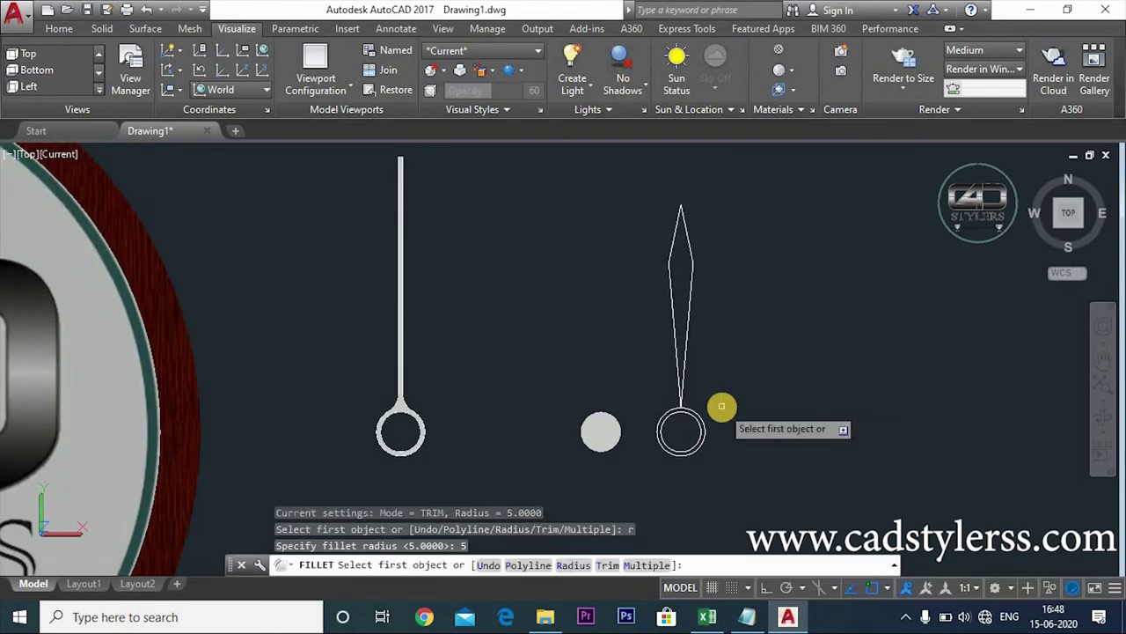
pyautogui.write('m')
# - Fillet the needle's right and left lines into the small ring
pyautogui.press('Return')
pyautogui.scroll(3, 720, 406)
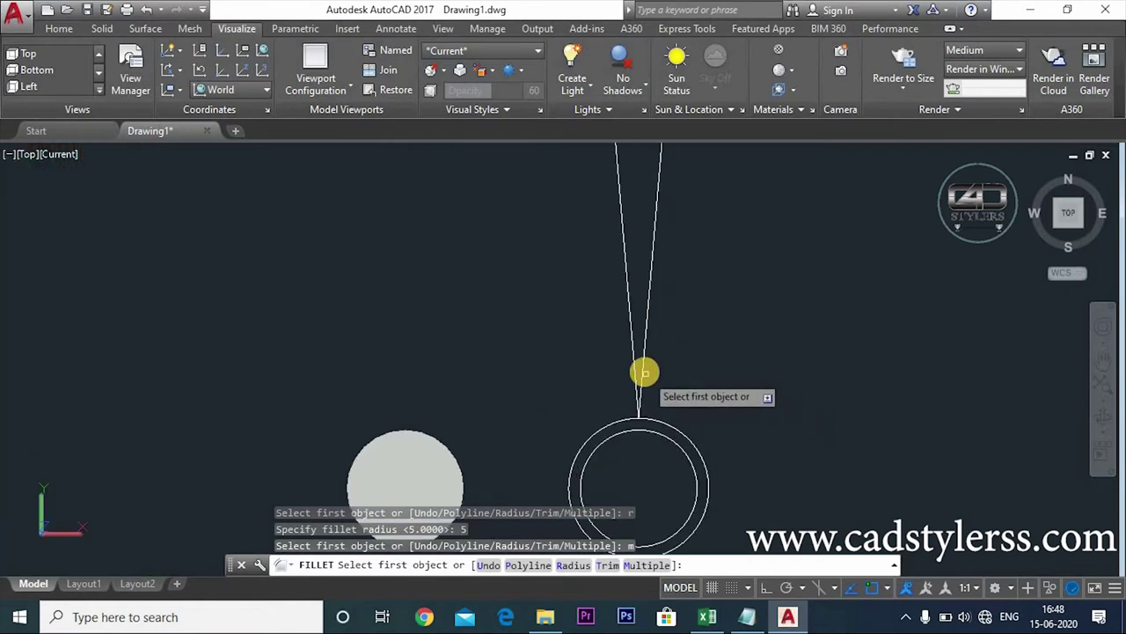
pyautogui.click(644, 371)
pyautogui.click(667, 421)
pyautogui.click(636, 387)
pyautogui.click(600, 429)
pyautogui.scroll(-4, 741, 381)
pyautogui.press('Escape')
pyautogui.write('co')
pyautogui.press('Return')
pyautogui.click(737, 324)
# - Copy the right needle and ring to the right, then delete the copied needle, keeping its ring
pyautogui.click(637, 423)
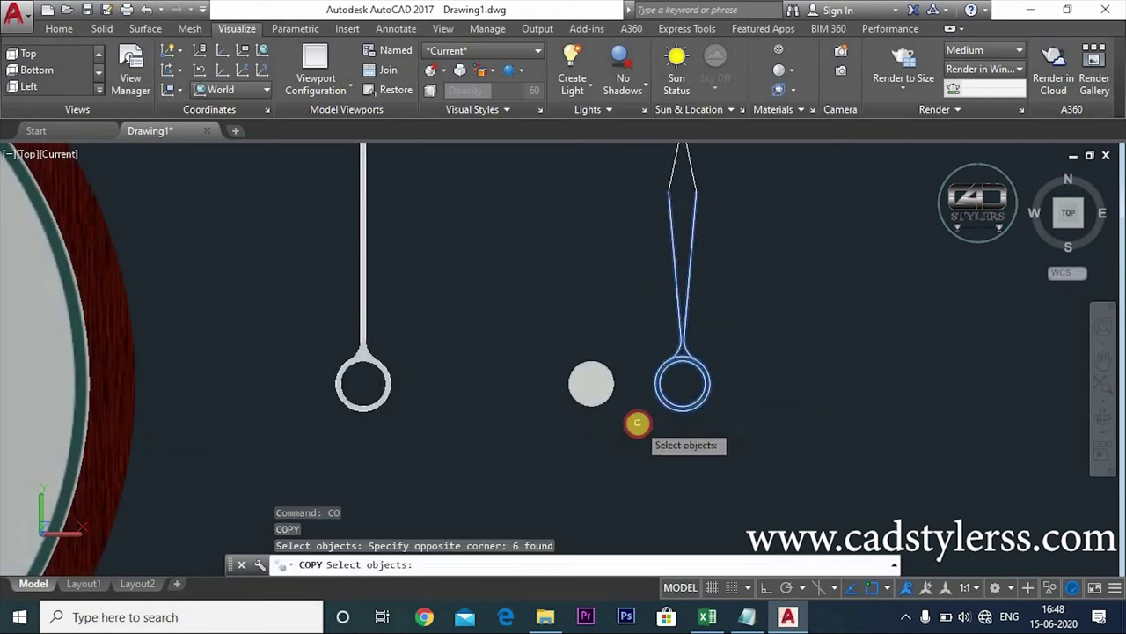
pyautogui.press('Return')
pyautogui.click(683, 383)
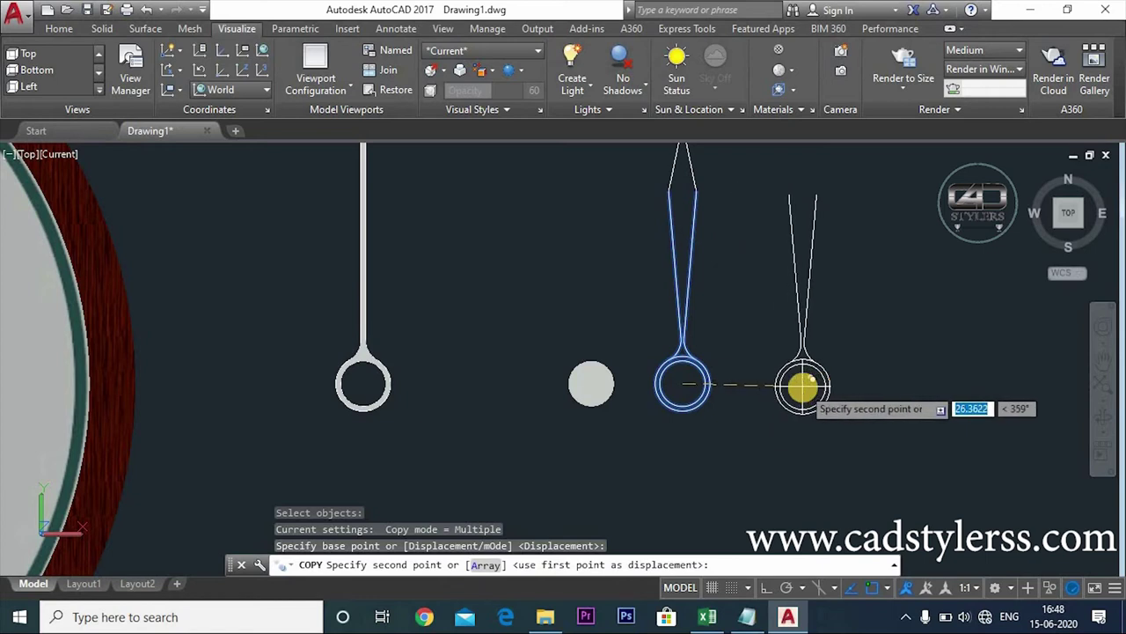
pyautogui.write('2')
pyautogui.press('Return')
pyautogui.press('Return')
pyautogui.click(795, 281)
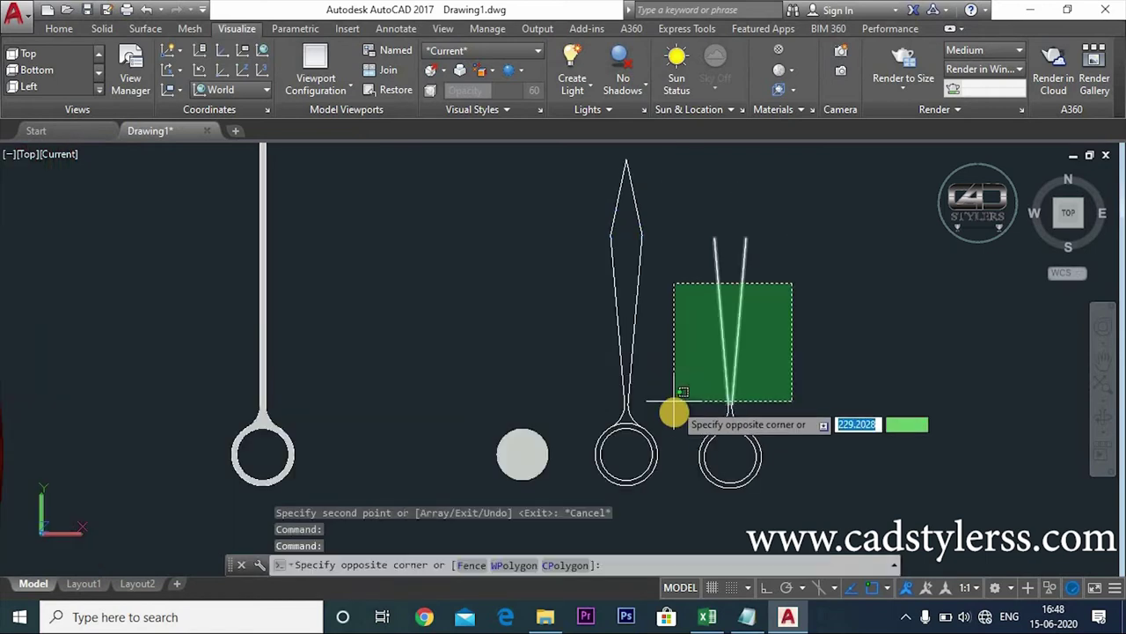
pyautogui.click(720, 417)
pyautogui.press('Delete')
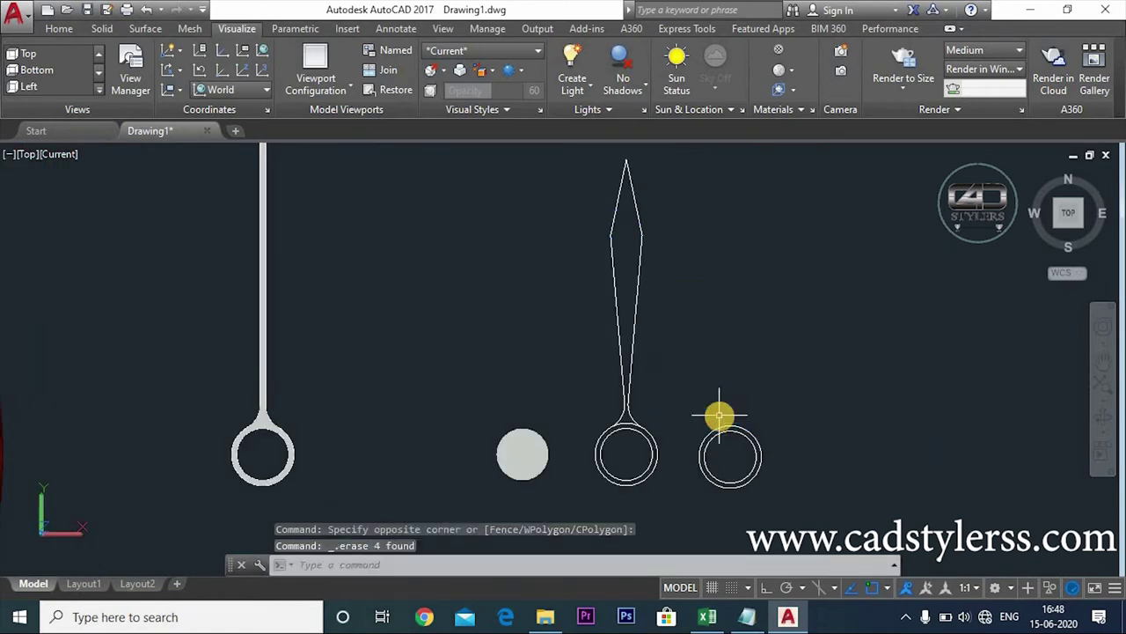
# - Draw a vertical centre line upward from the new ring's centre
pyautogui.write('l')
pyautogui.press('Return')
pyautogui.click(730, 455)
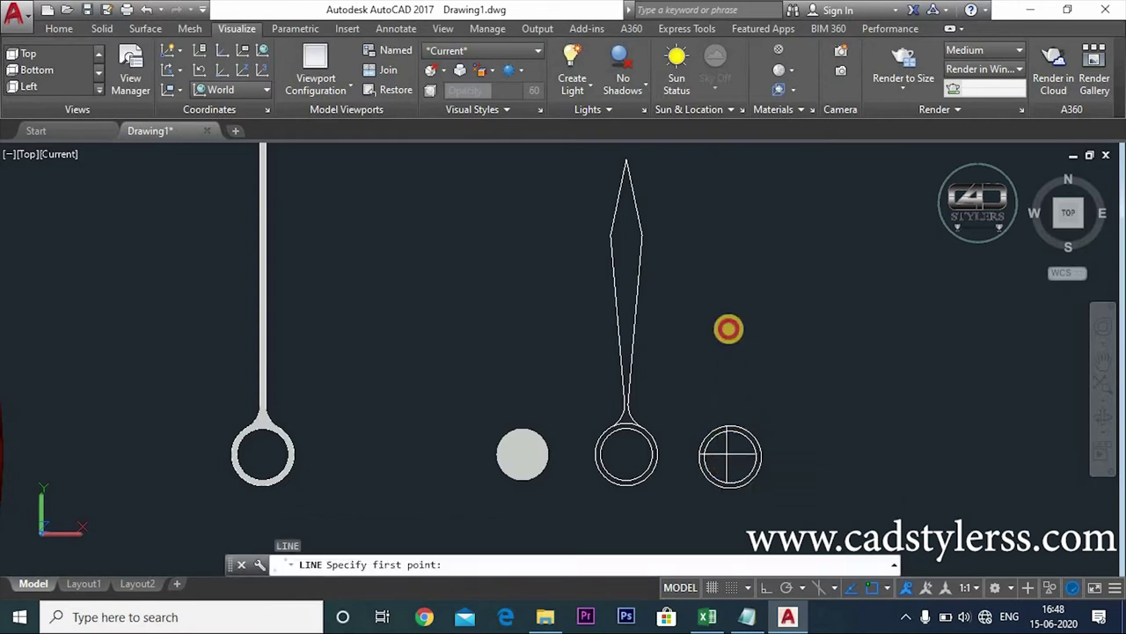
pyautogui.click(768, 588)
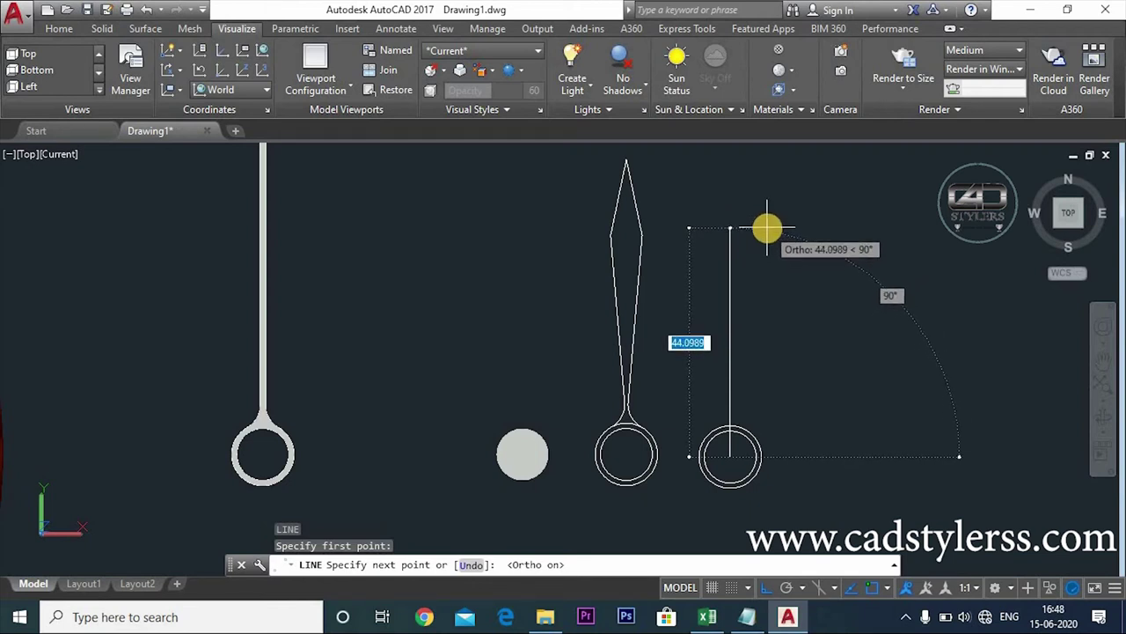
pyautogui.click(766, 230)
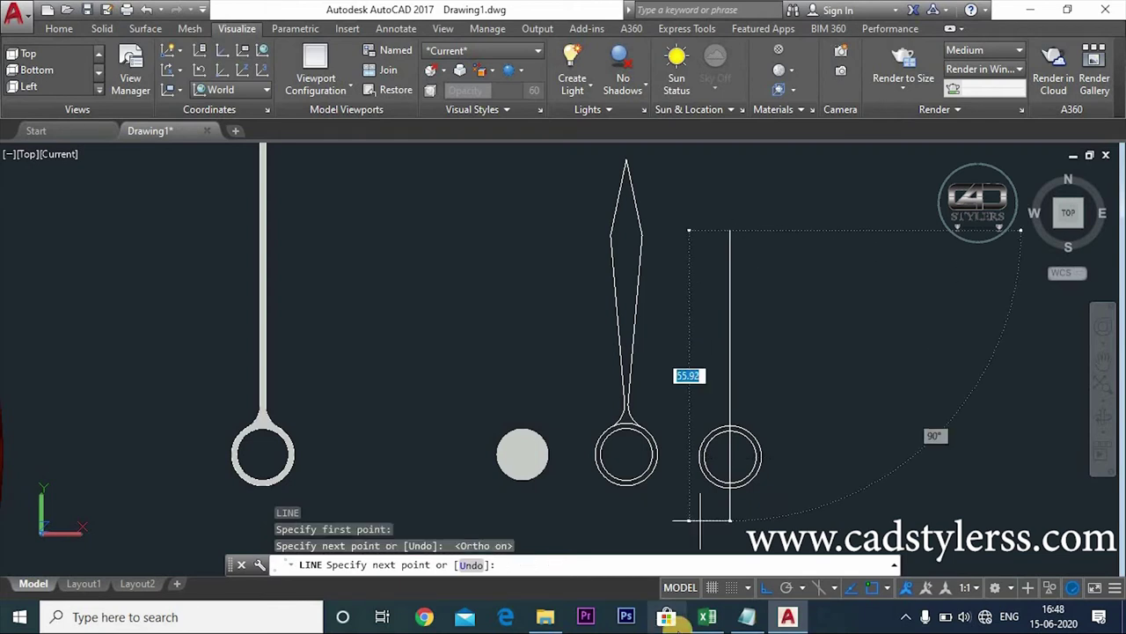
pyautogui.press('Escape')
pyautogui.write('l')
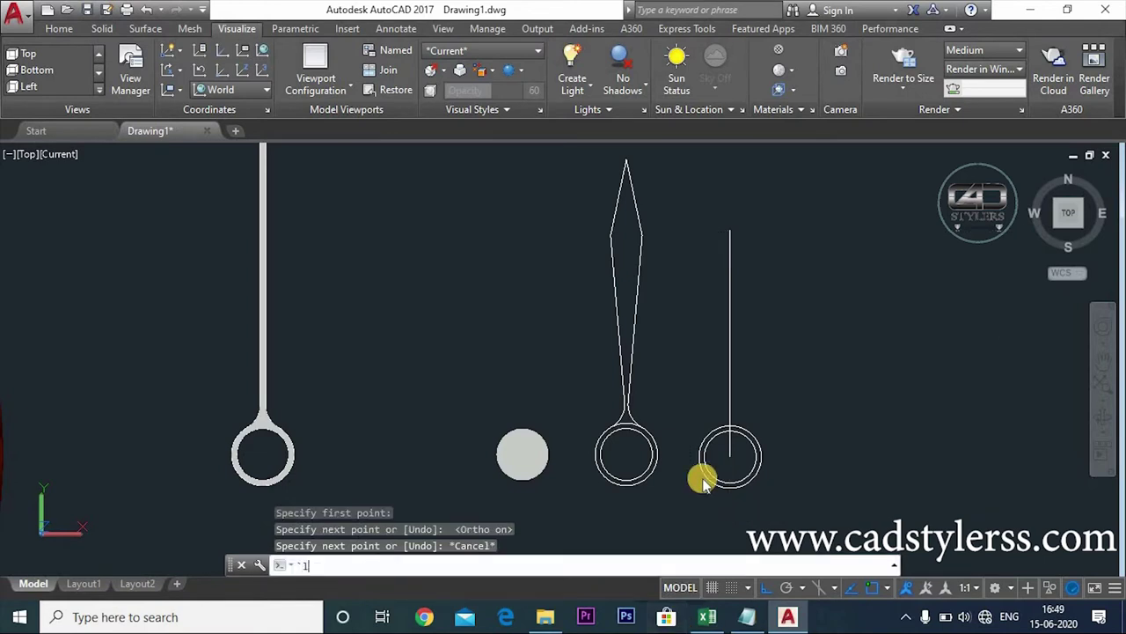
# - Draw the hand's slanted edge from the ring centre out and back to the centre line's tip
pyautogui.press('Return')
pyautogui.click(730, 431)
pyautogui.press('F8')
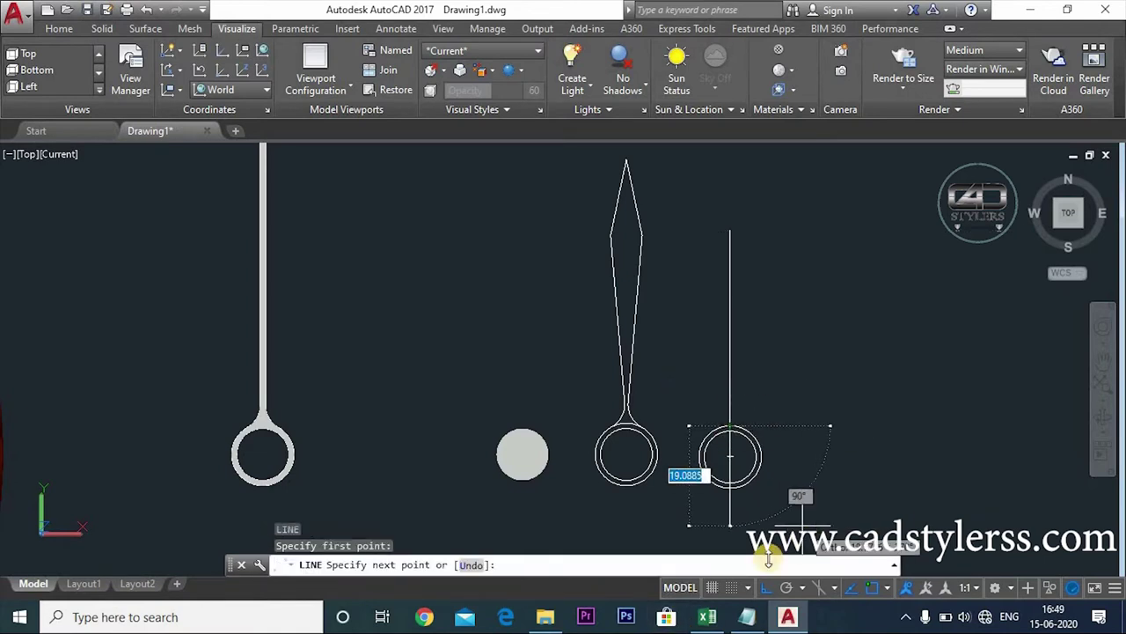
pyautogui.click(746, 276)
pyautogui.click(730, 232)
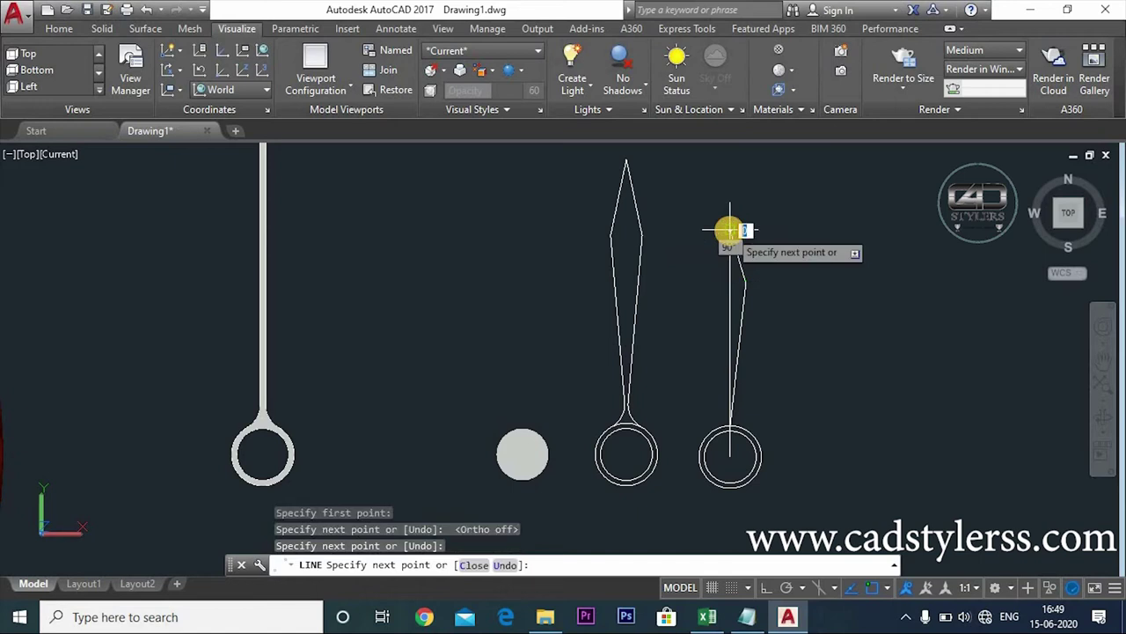
pyautogui.press('Escape')
# - Mirror the slanted edges about the centre line to form the diamond tip
pyautogui.write('i')
pyautogui.press('Return')
pyautogui.click(747, 254)
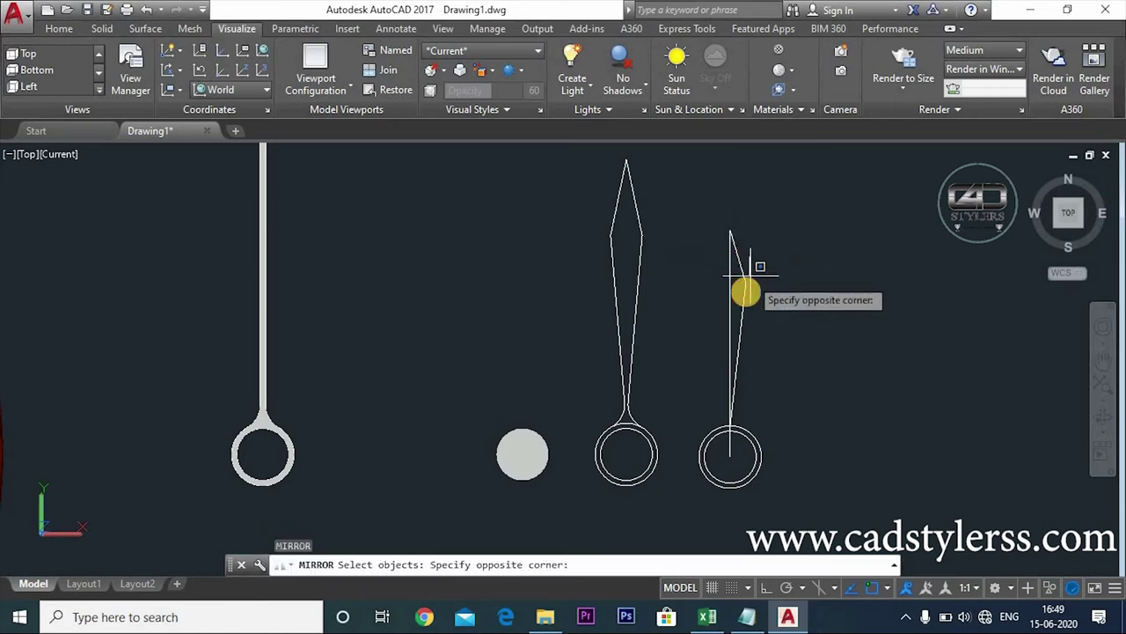
pyautogui.click(745, 302)
pyautogui.press('Return')
pyautogui.click(729, 455)
pyautogui.click(730, 231)
pyautogui.press('Return')
# - Erase the vertical centre line
pyautogui.write('e')
pyautogui.press('Return')
pyautogui.click(730, 293)
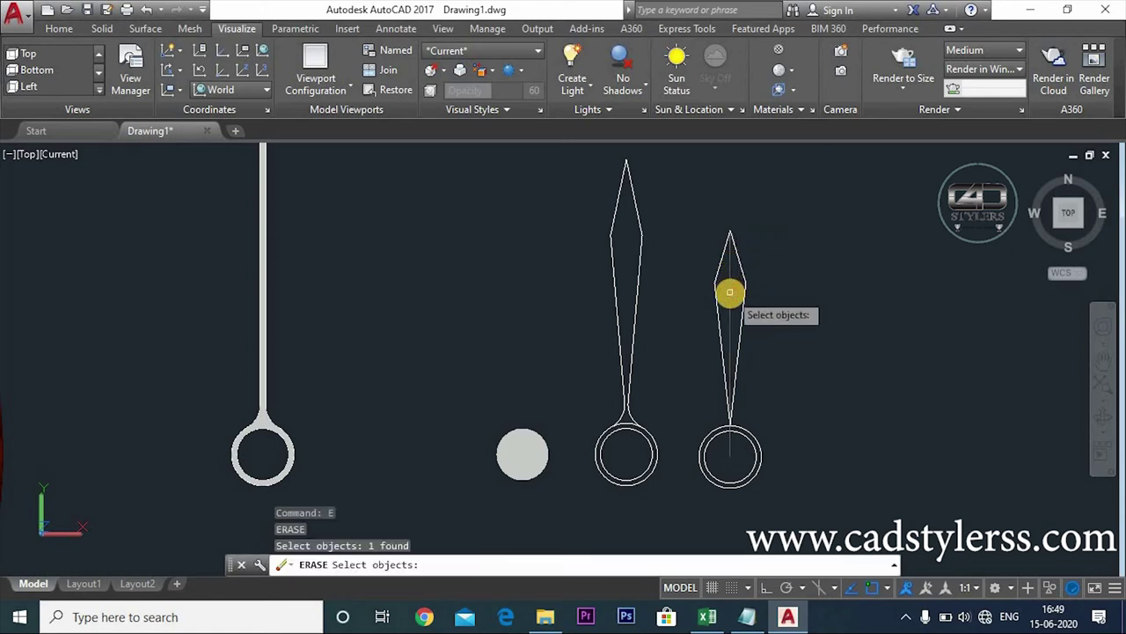
pyautogui.press('Escape')
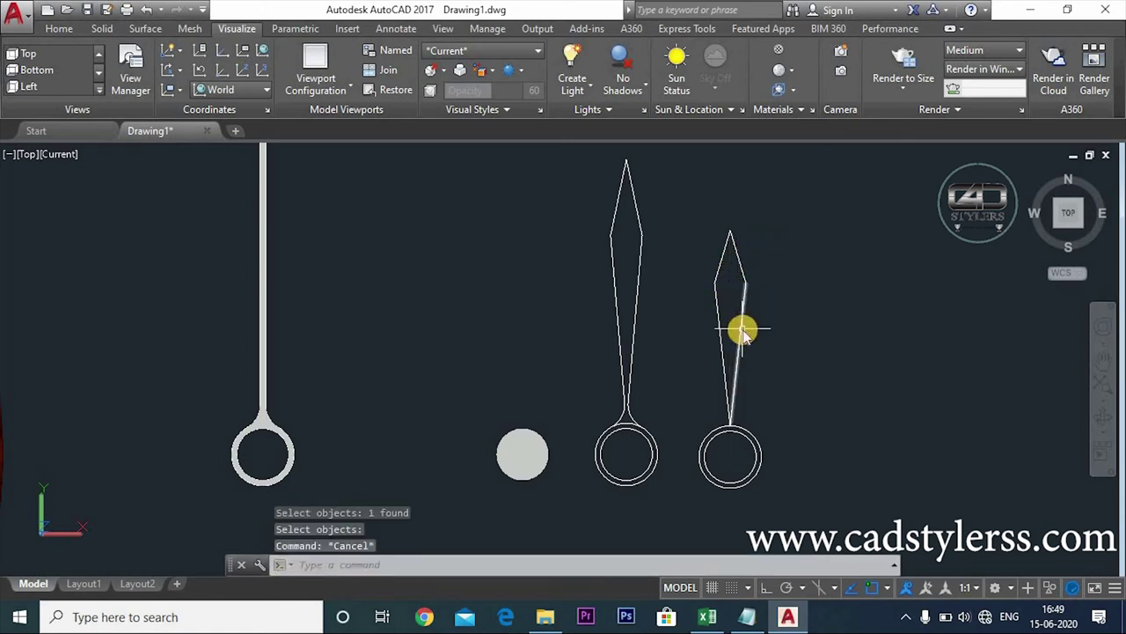
# - Fillet both stem edges of the new hand into the ring with radius 5 in Multiple mode
pyautogui.press('f')
pyautogui.press('Return')
pyautogui.press('r')
pyautogui.press('Return')
pyautogui.press('5')
pyautogui.press('Return')
pyautogui.press('m')
pyautogui.press('Return')
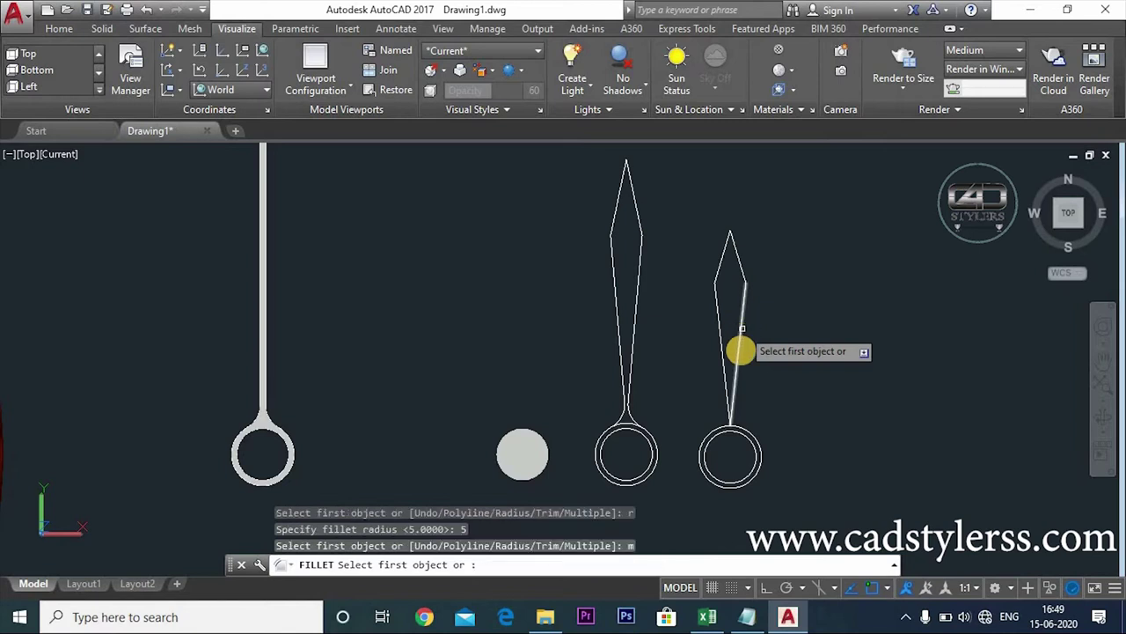
pyautogui.click(733, 394)
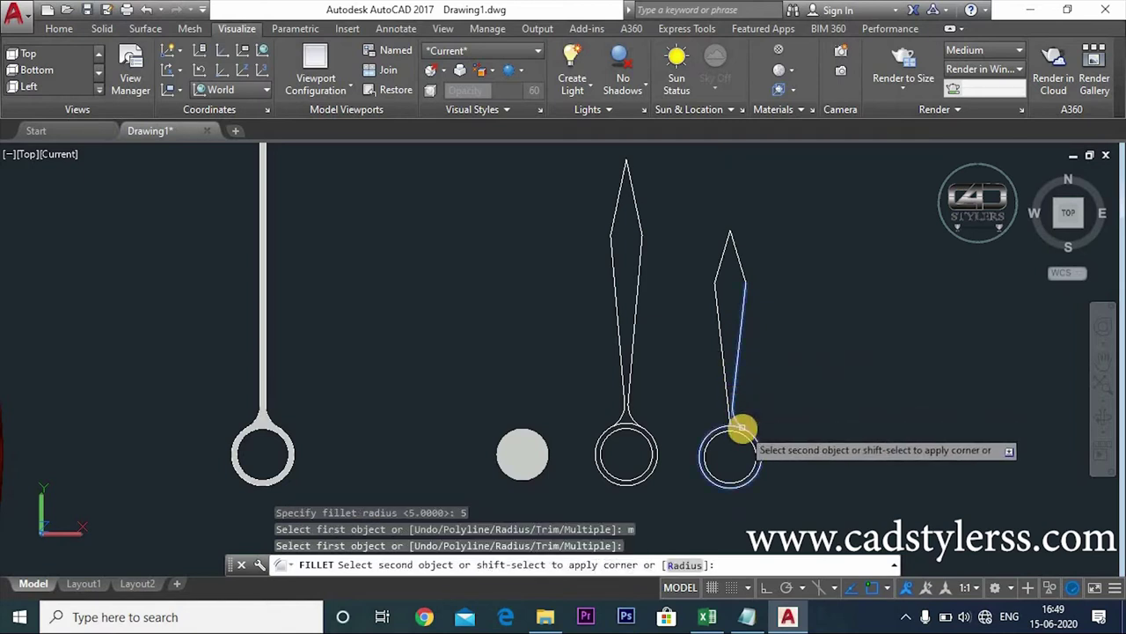
pyautogui.scroll(2, 742, 428)
pyautogui.click(742, 428)
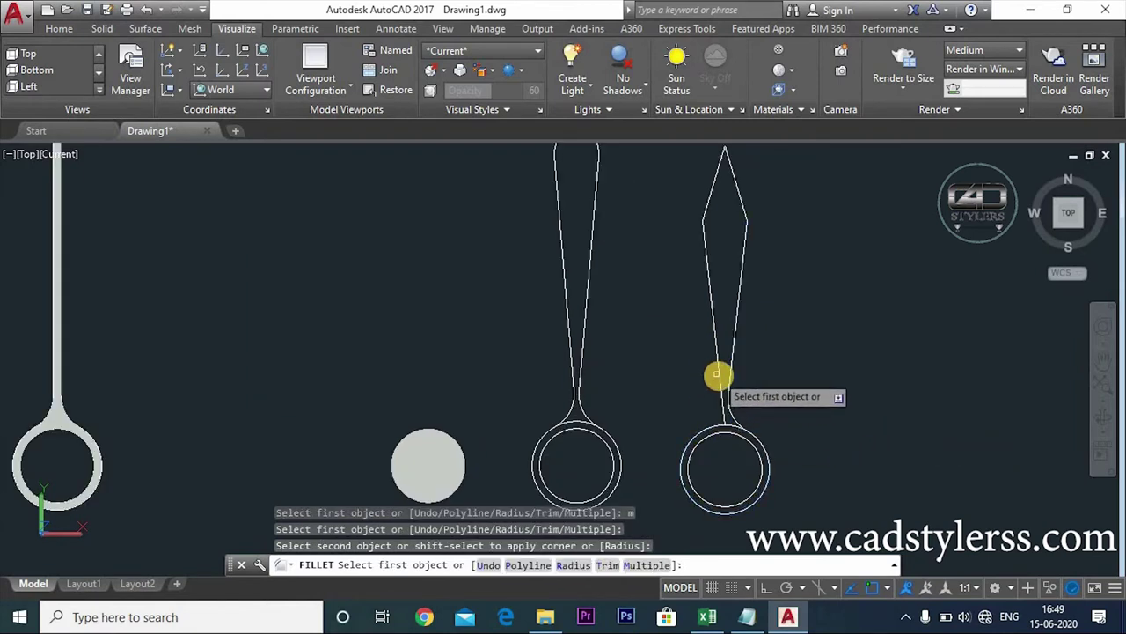
pyautogui.click(717, 375)
pyautogui.click(701, 432)
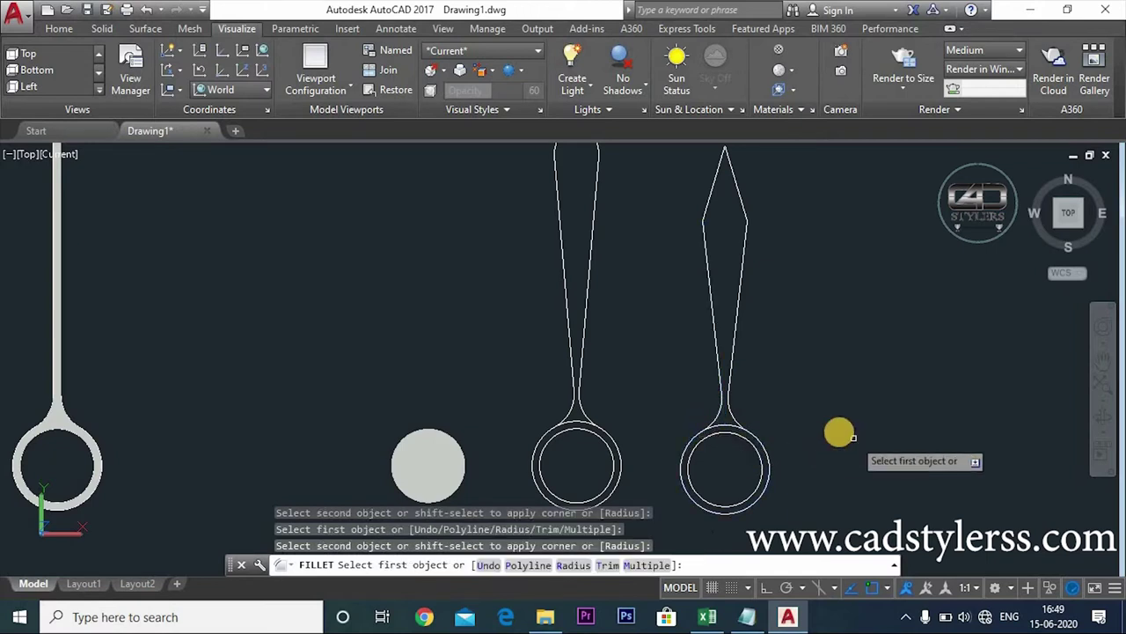
pyautogui.moveTo(840, 432); pyautogui.dragTo(824, 378, button='middle')
pyautogui.press('Escape')
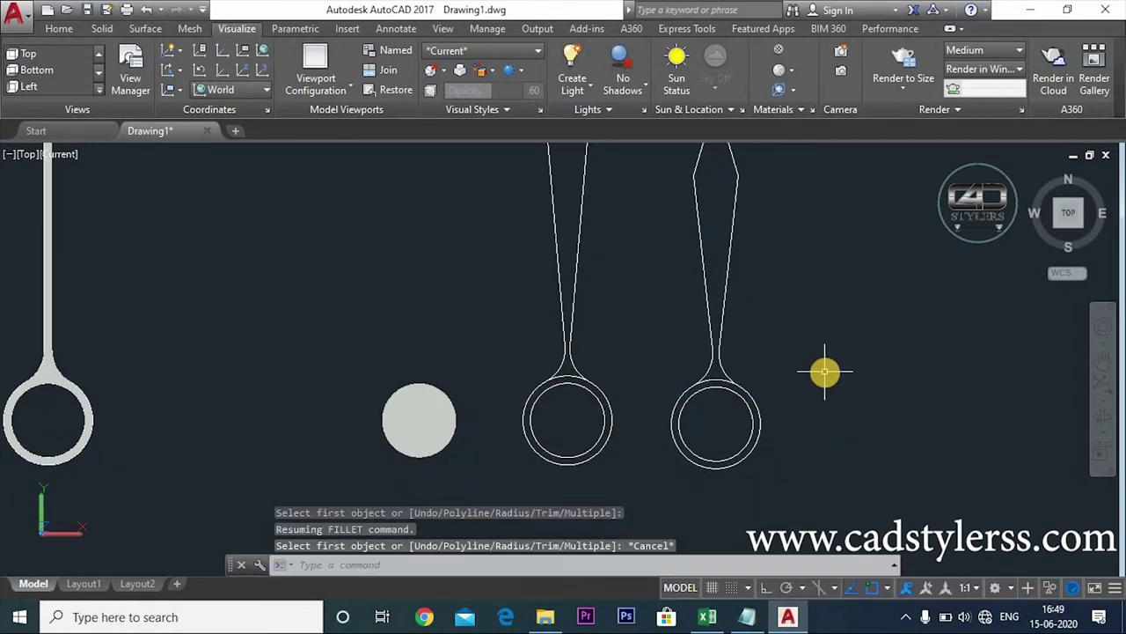
# - Trim away the ring arcs inside the middle and right hands' stems
pyautogui.write('tr')
pyautogui.press('Return')
pyautogui.press('Return')
pyautogui.click(569, 377)
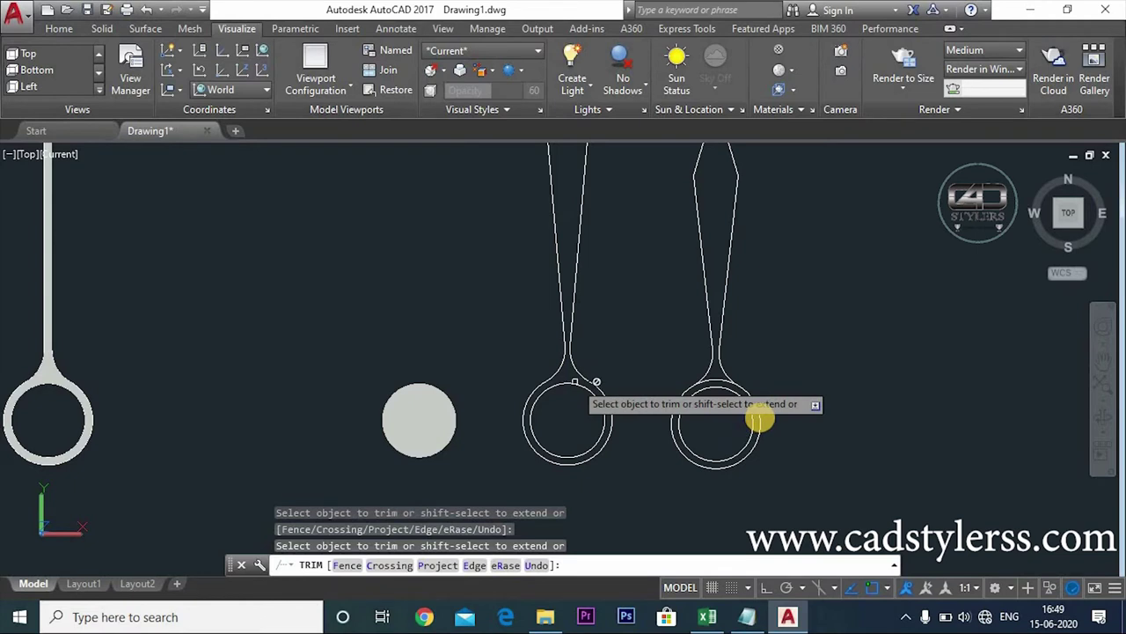
pyautogui.click(721, 377)
pyautogui.press('Return')
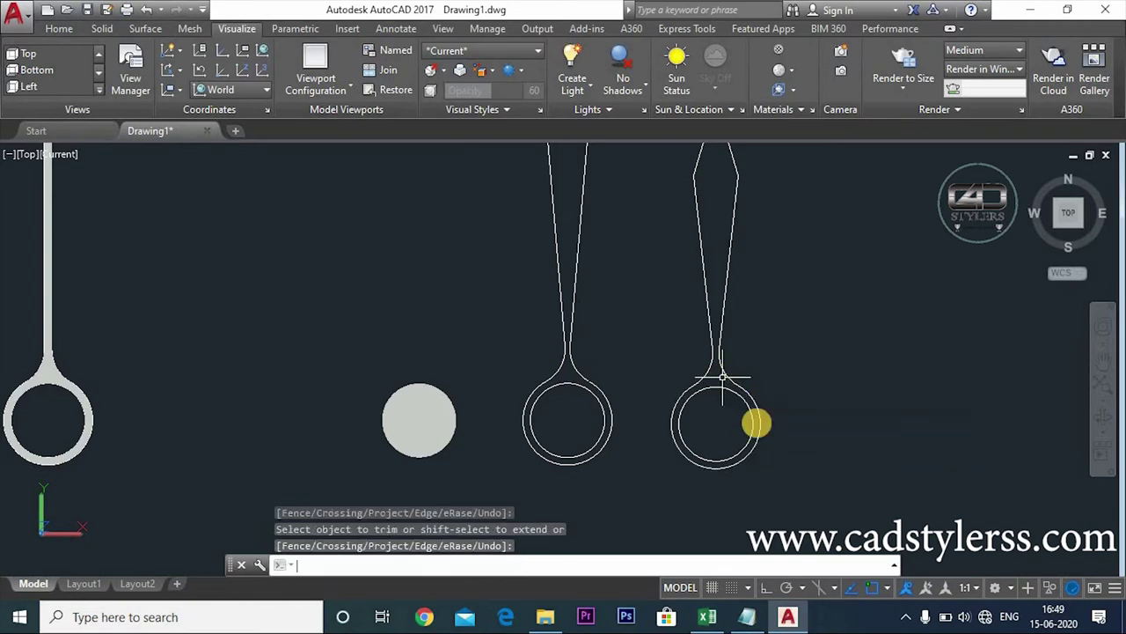
pyautogui.scroll(-4, 757, 431)
pyautogui.press('Escape')
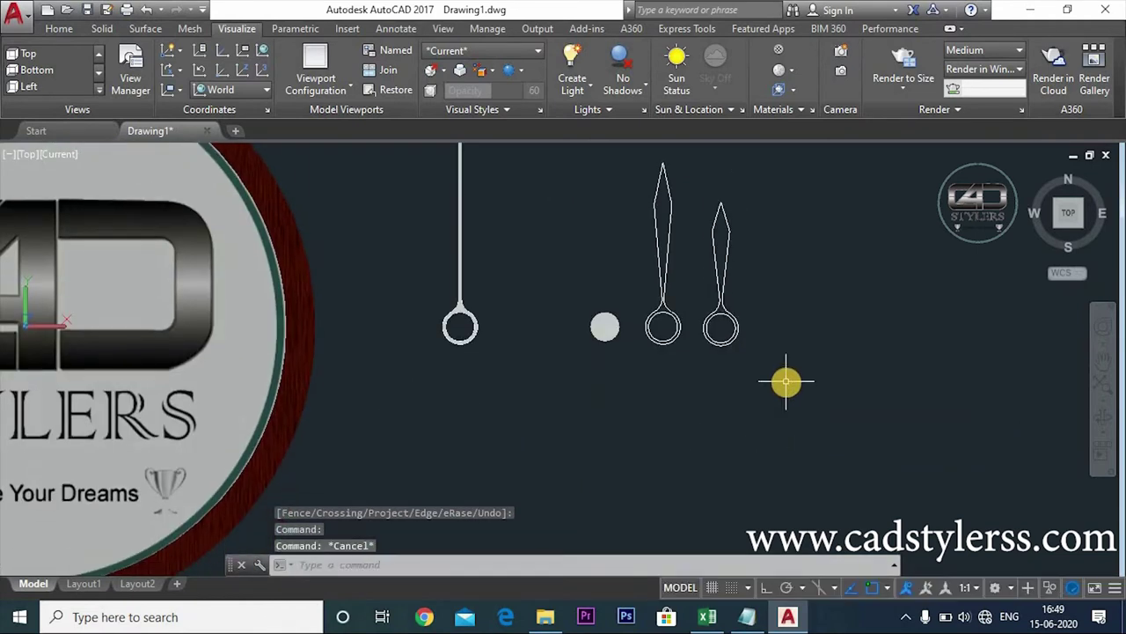
# - Join the middle hand's pieces into one polyline
pyautogui.write('j')
pyautogui.press('Return')
pyautogui.click(681, 172)
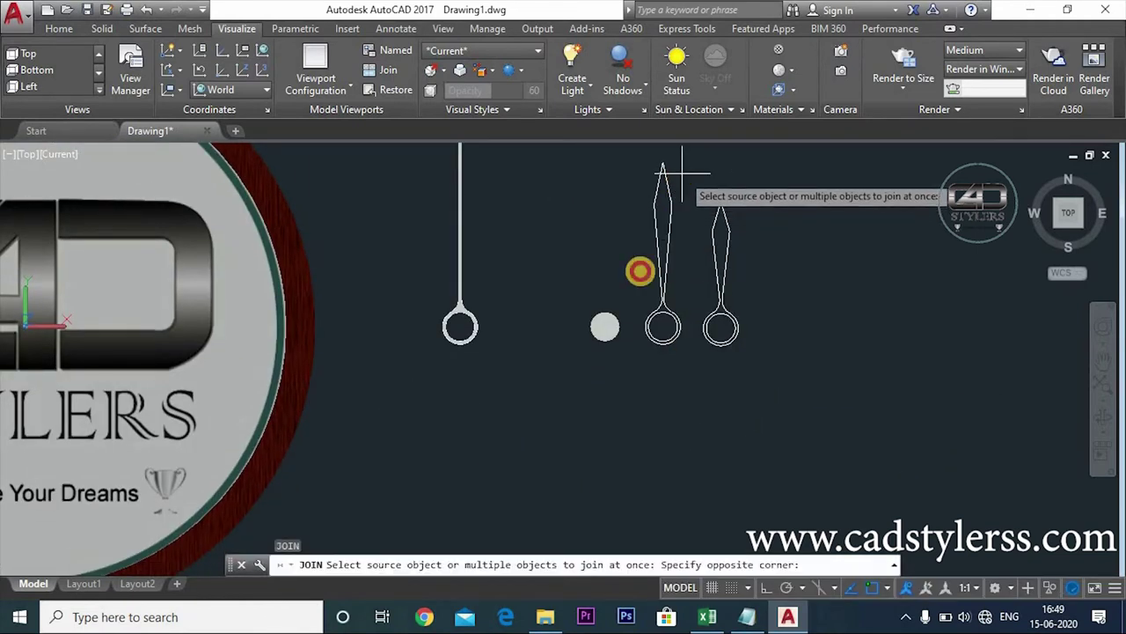
pyautogui.click(634, 356)
pyautogui.press('Return')
pyautogui.scroll(2, 656, 317)
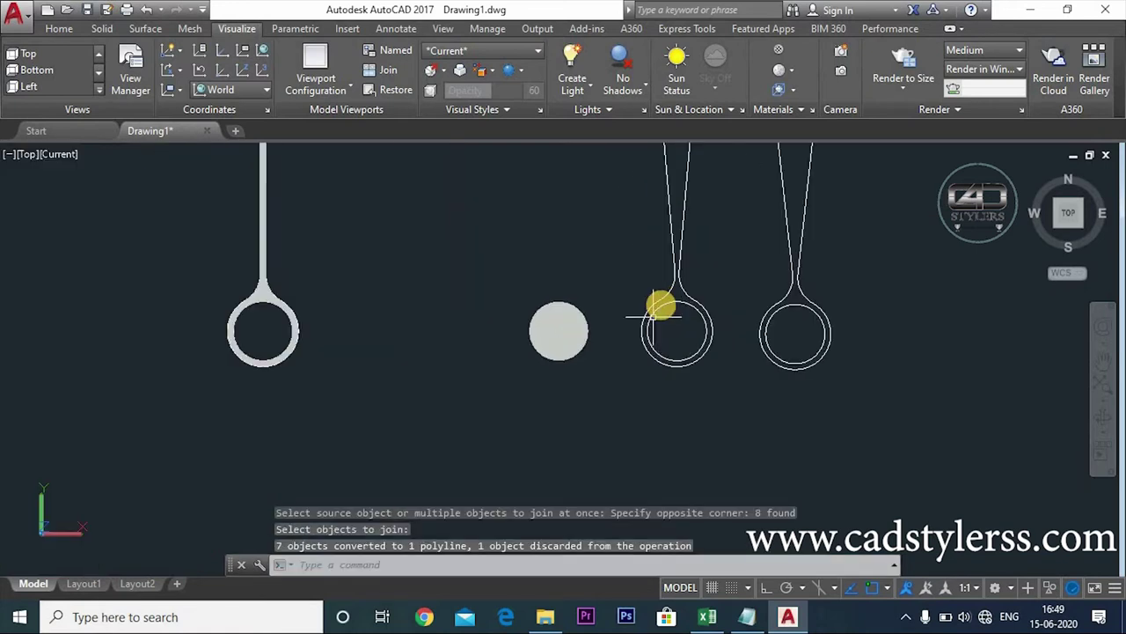
# - Join the right hand's pieces into one polyline
pyautogui.write('j')
pyautogui.press('Return')
pyautogui.scroll(-2, 822, 369)
pyautogui.moveTo(827, 363); pyautogui.dragTo(814, 379, button='middle')
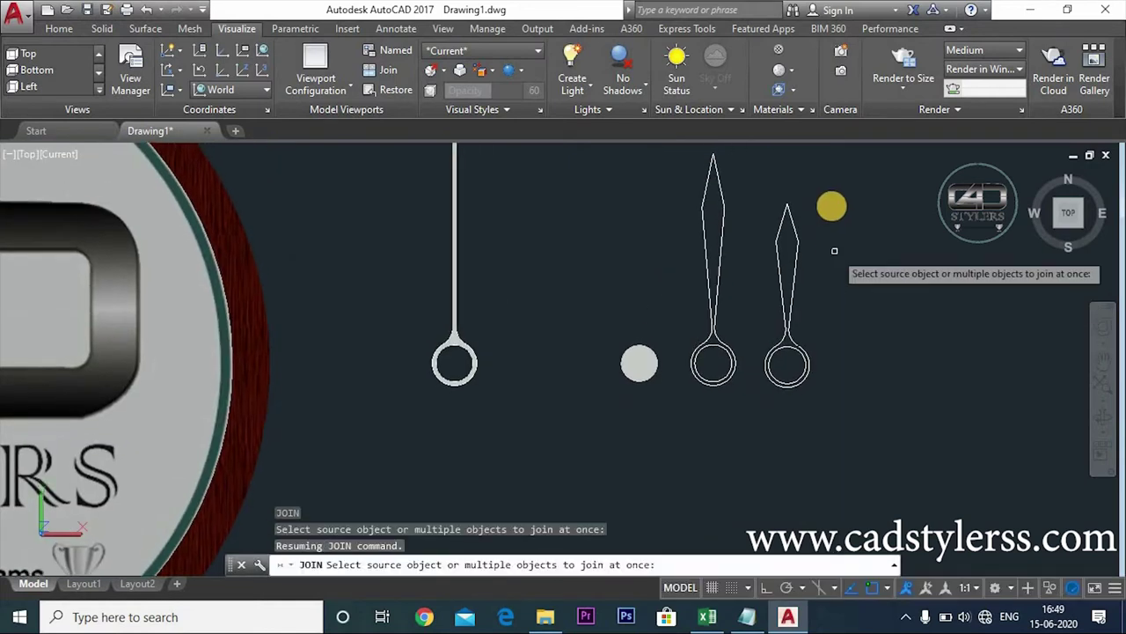
pyautogui.click(831, 206)
pyautogui.click(751, 384)
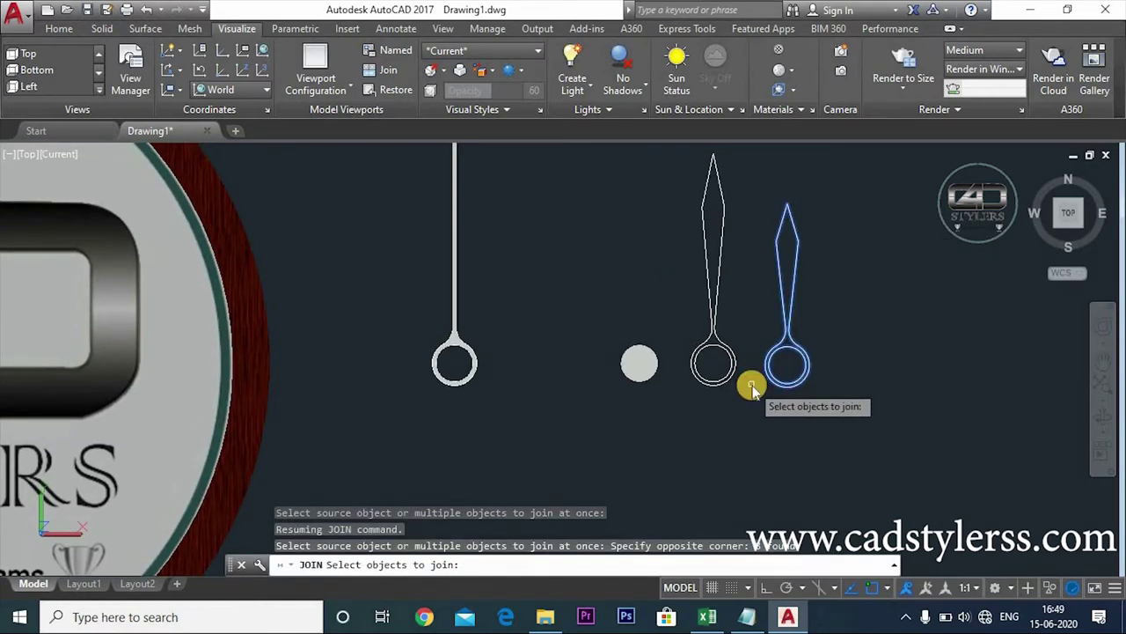
pyautogui.press('Return')
pyautogui.scroll(-3, 780, 380)
pyautogui.moveTo(825, 406)
pyautogui.keyDown('ctrl'); pyautogui.keyDown('shift'); pyautogui.mouseDown(button='middle')
pyautogui.moveTo(595, 376)
pyautogui.moveTo(673, 380)
pyautogui.mouseUp(button='middle'); pyautogui.keyUp('shift'); pyautogui.keyUp('ctrl')
# - Press-pull both hand outlines into solids 1 unit high
pyautogui.scroll(2, 561, 390)
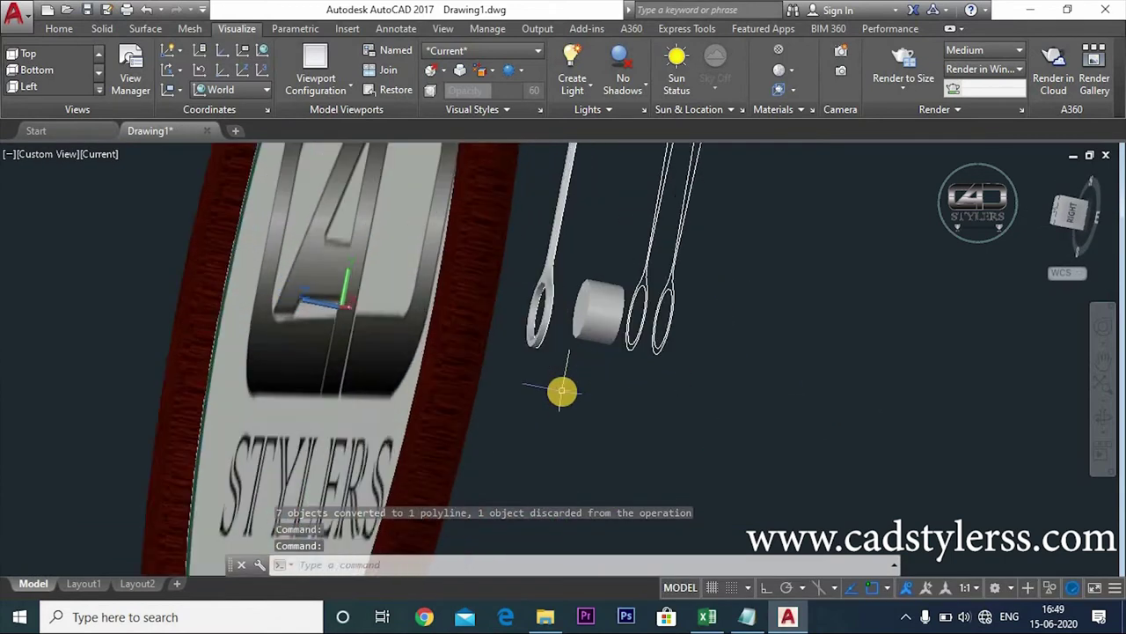
pyautogui.scroll(4, 563, 389)
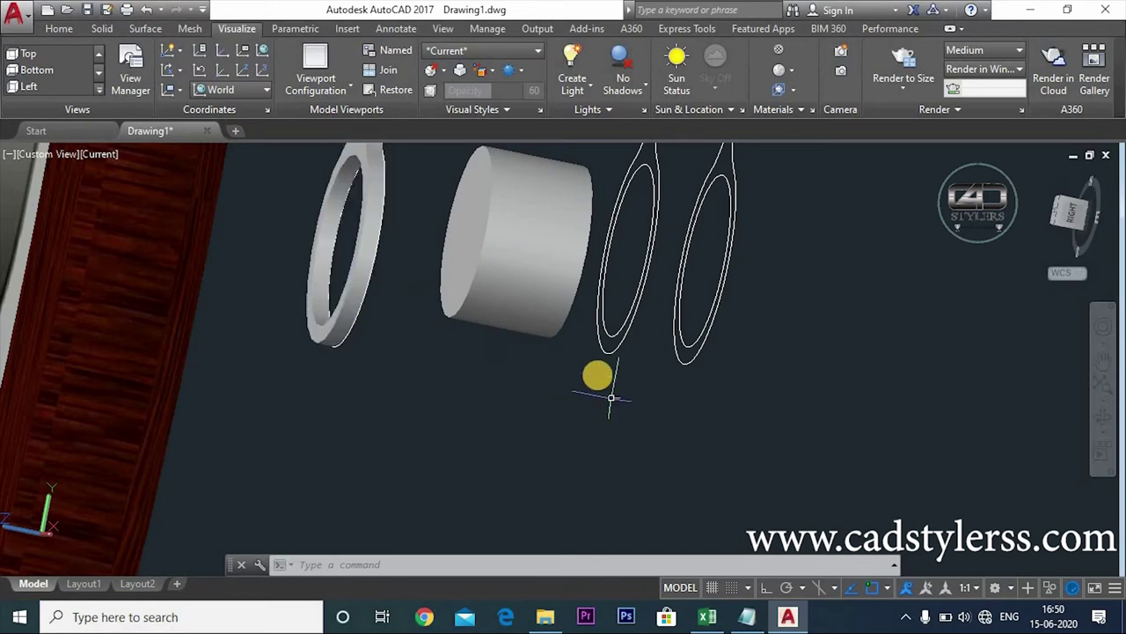
pyautogui.keyDown('shift'); pyautogui.moveTo(611, 397); pyautogui.dragTo(668, 378, button='middle'); pyautogui.keyUp('shift')
pyautogui.write('resspull')
pyautogui.press('Return')
pyautogui.click(640, 365)
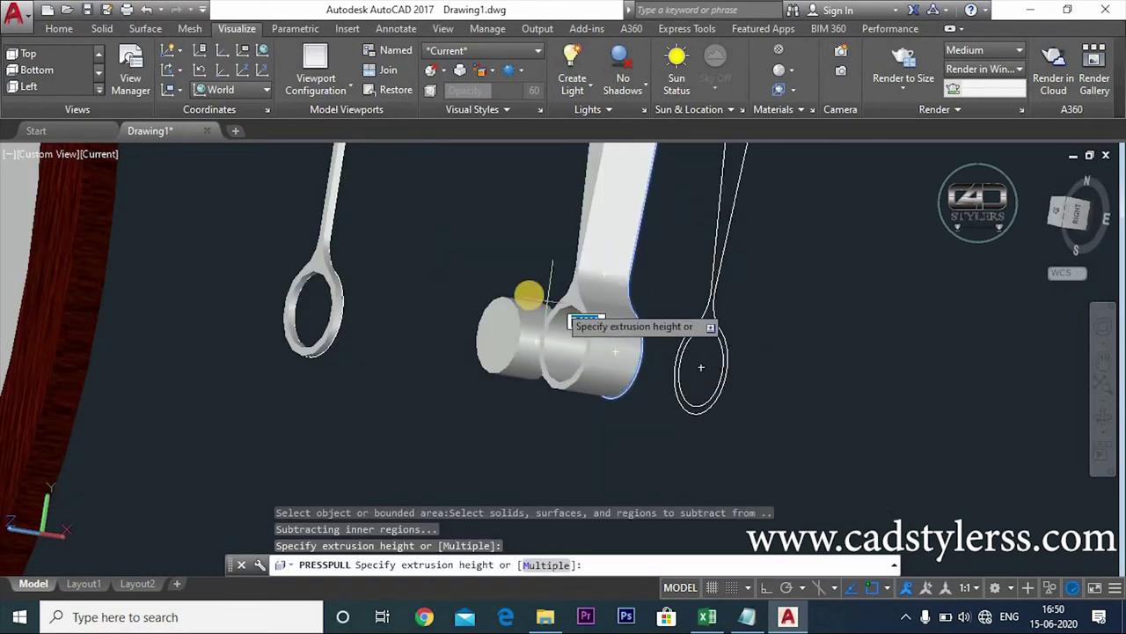
pyautogui.write('1')
pyautogui.press('Return')
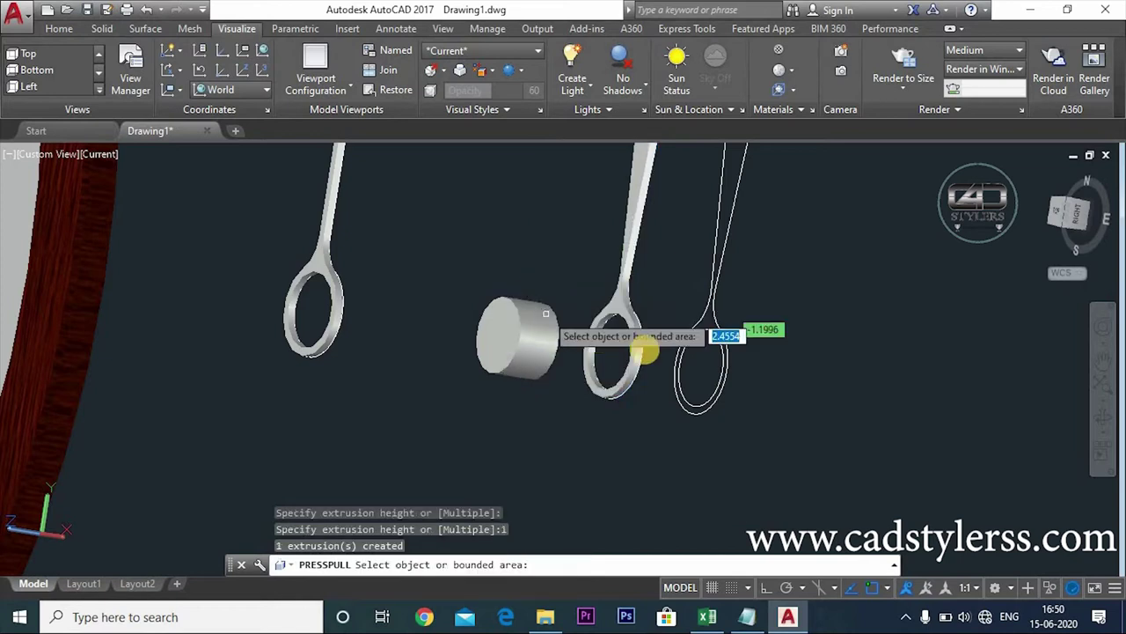
pyautogui.click(659, 292)
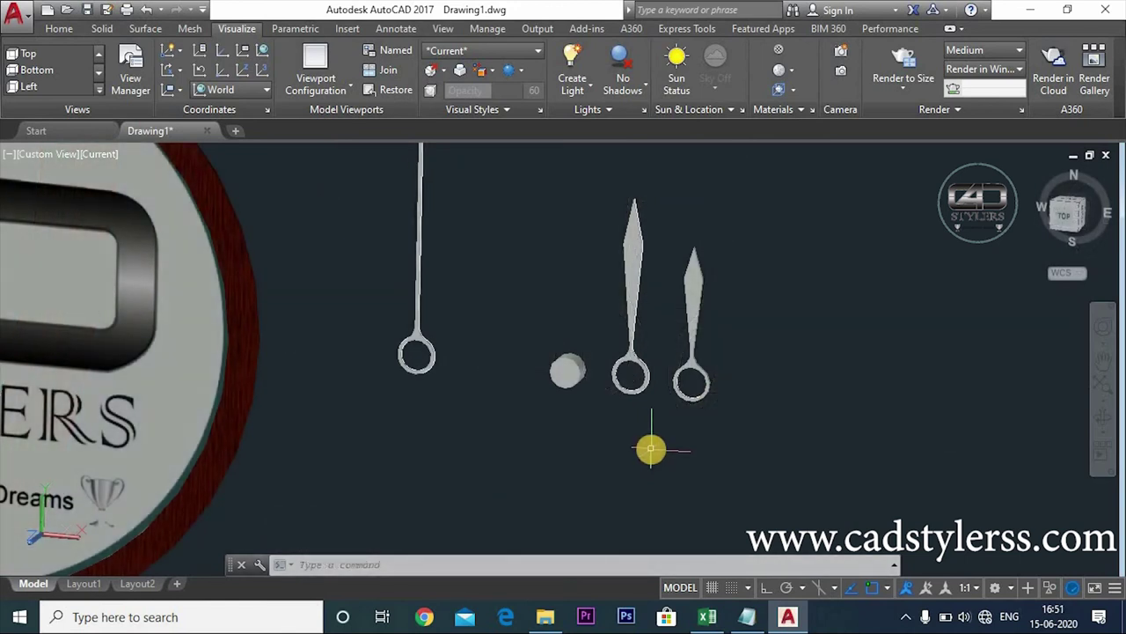
pyautogui.scroll(-2, 651, 448)
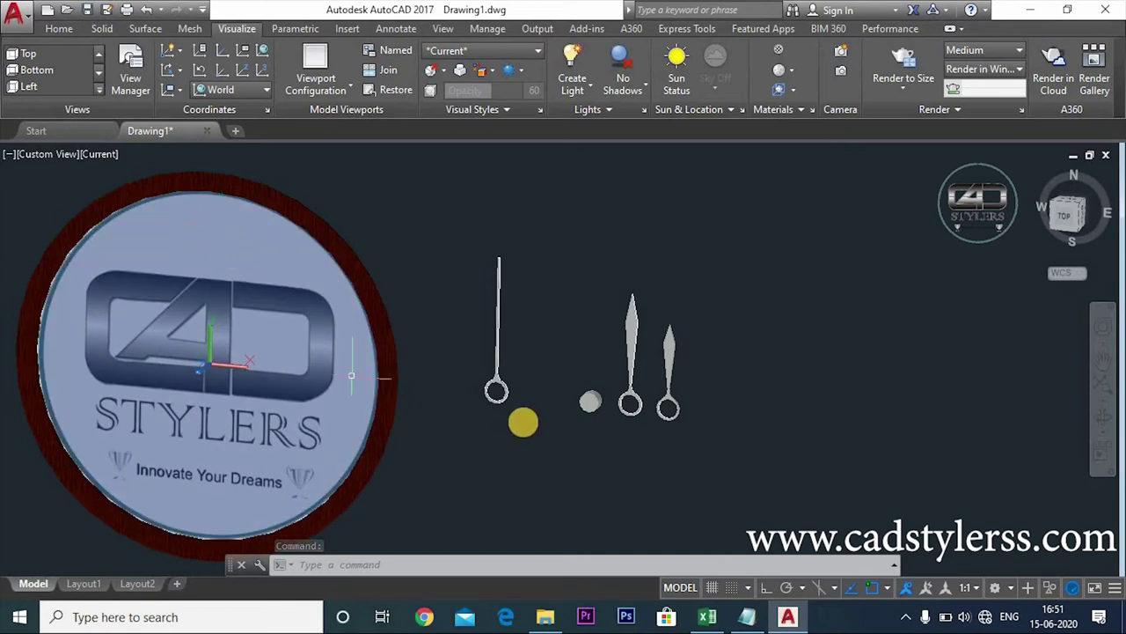
# - Switch to the Top view of the clock
pyautogui.click(1063, 214)
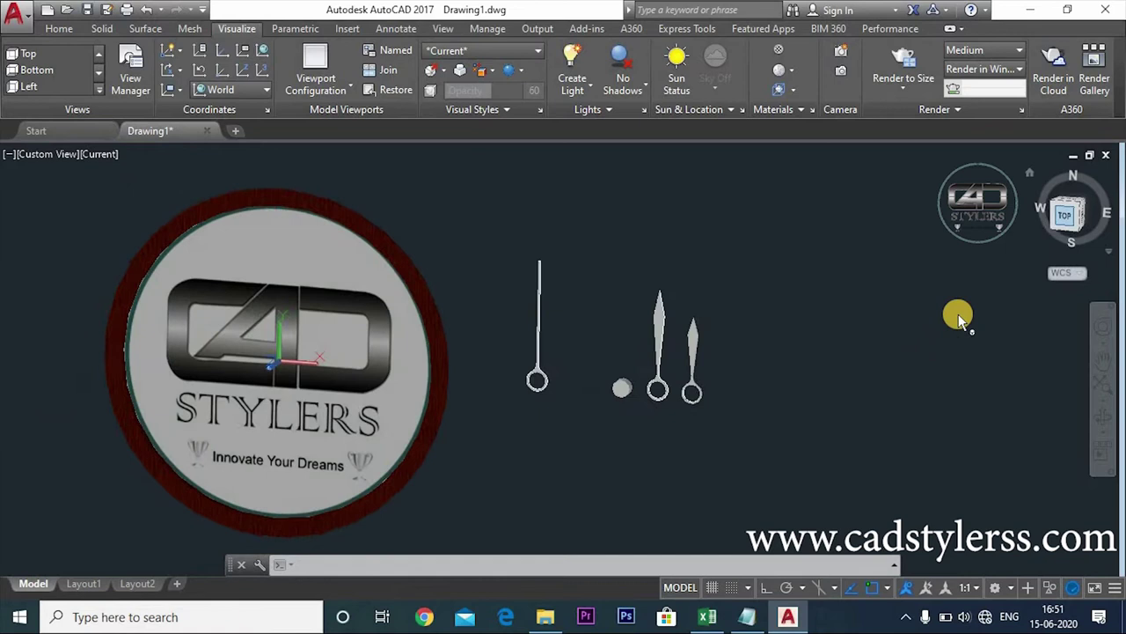
pyautogui.press('Escape')
pyautogui.scroll(2, 685, 383)
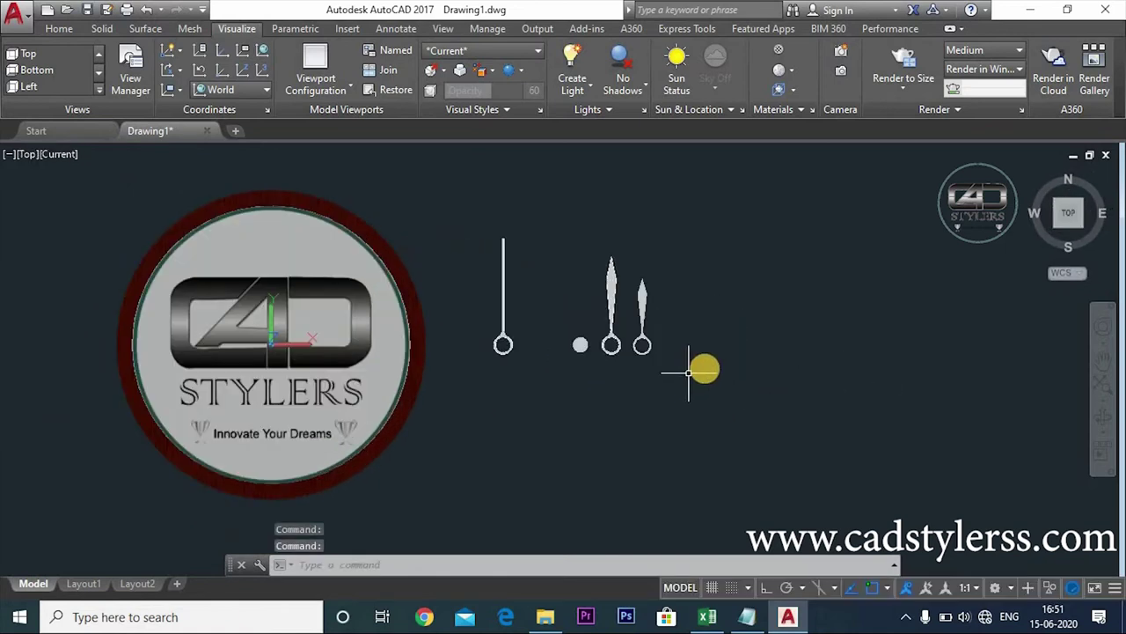
# - Draw a circle centred at 300,0 with radius 80
pyautogui.moveTo(698, 408); pyautogui.dragTo(538, 433, button='middle')
pyautogui.write('c')
pyautogui.press('Return')
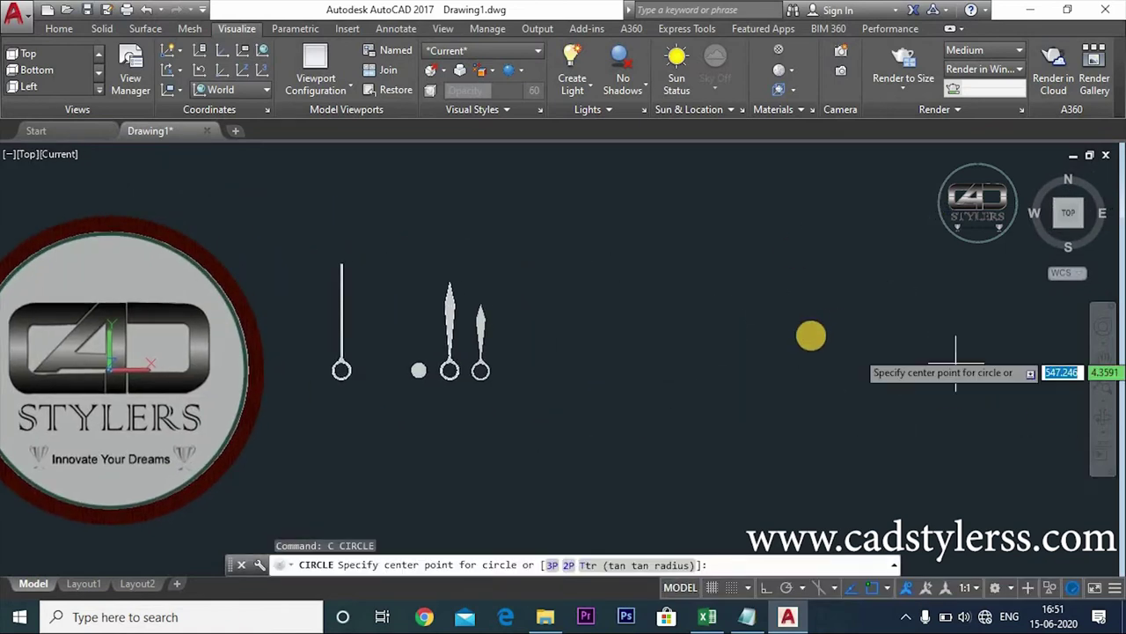
pyautogui.write('300')
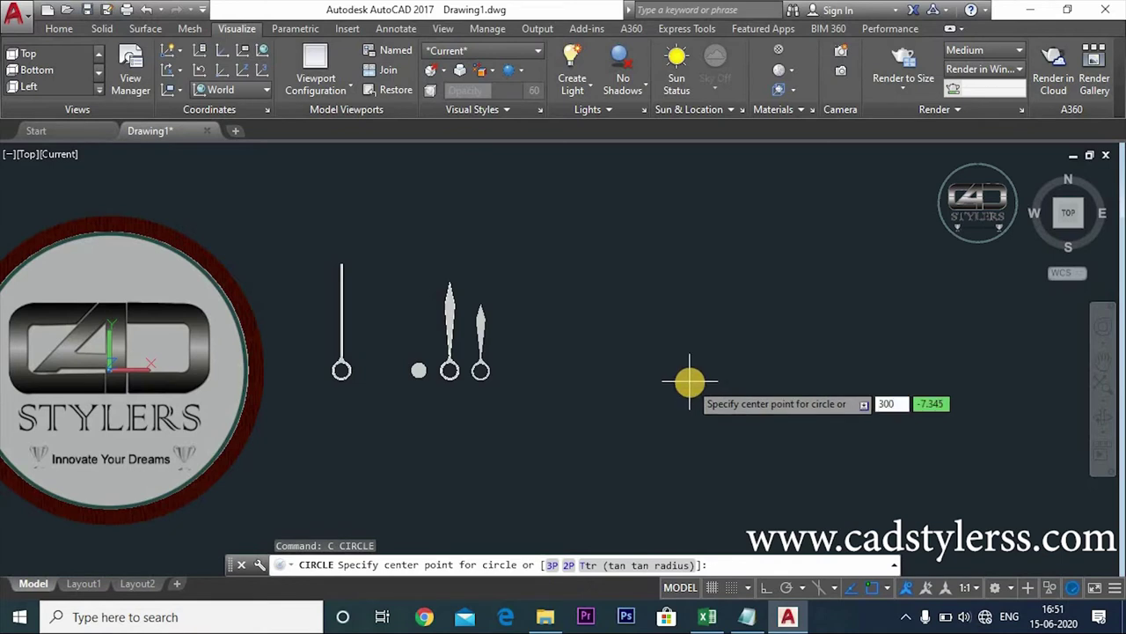
pyautogui.press('Return')
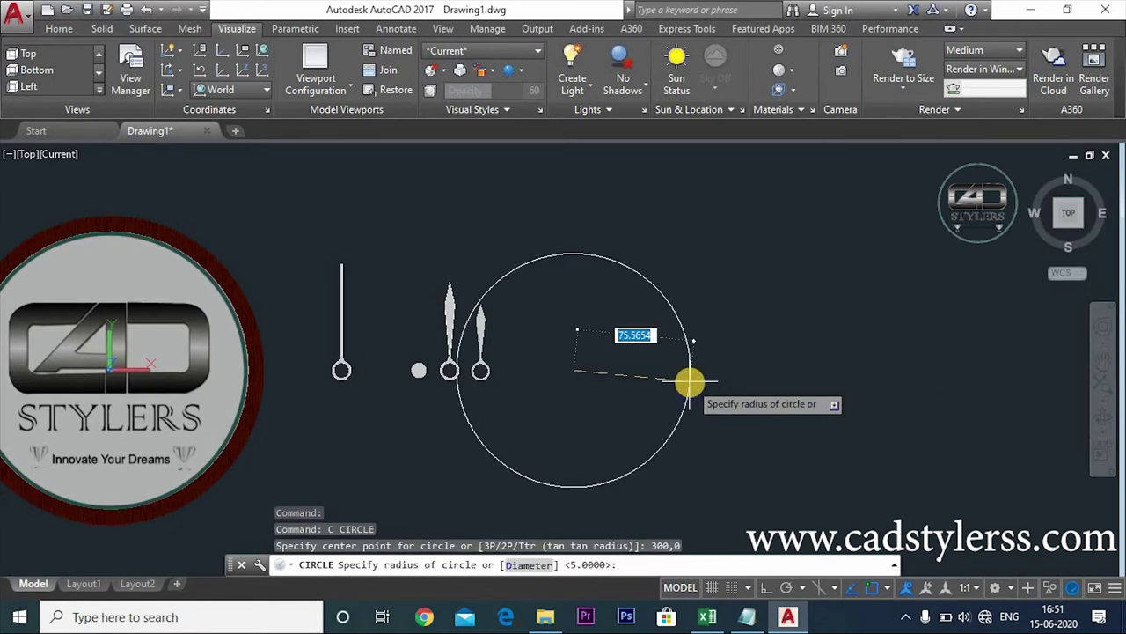
pyautogui.write('80')
pyautogui.press('Return')
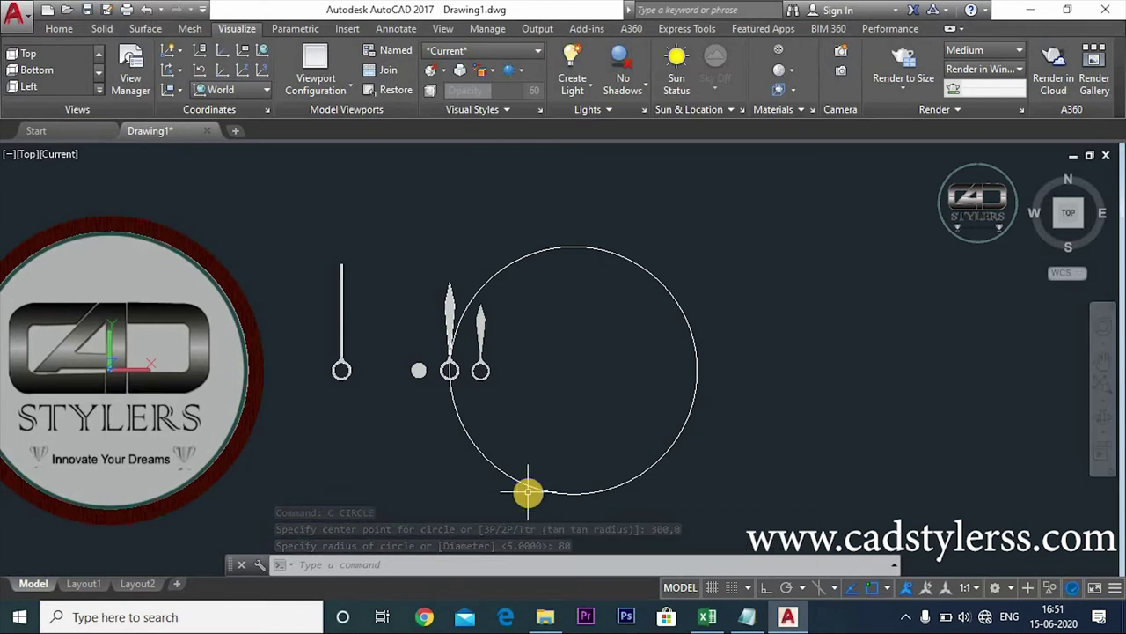
# - Add multiline text '1' near the circle's top, height 10, bold Arial
pyautogui.write('mt')
pyautogui.press('Return')
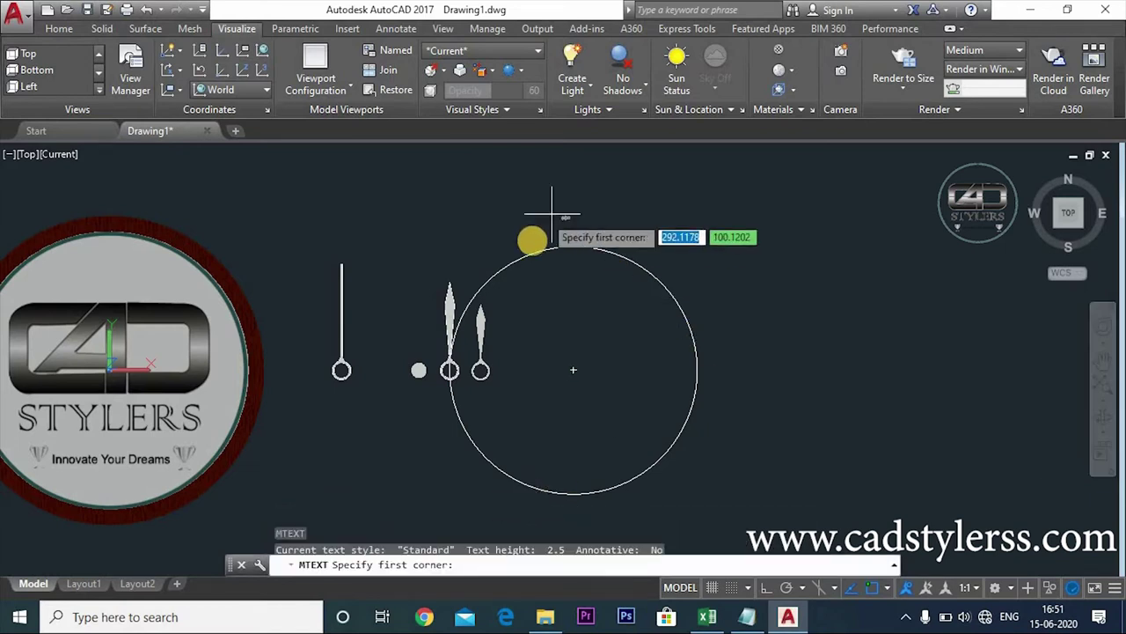
pyautogui.click(547, 274)
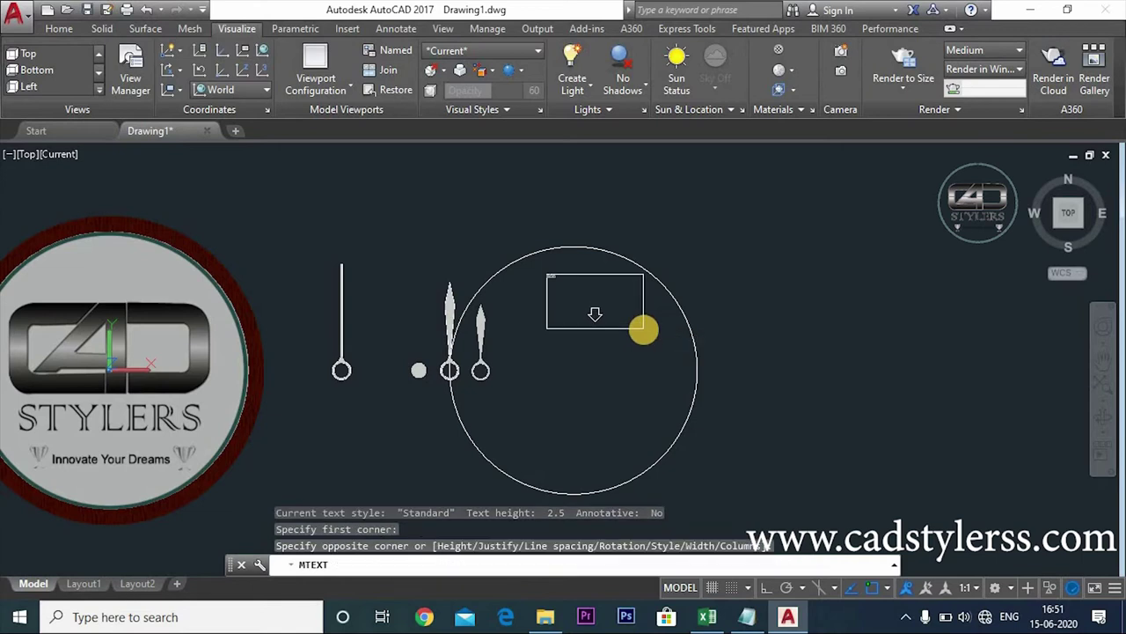
pyautogui.click(644, 329)
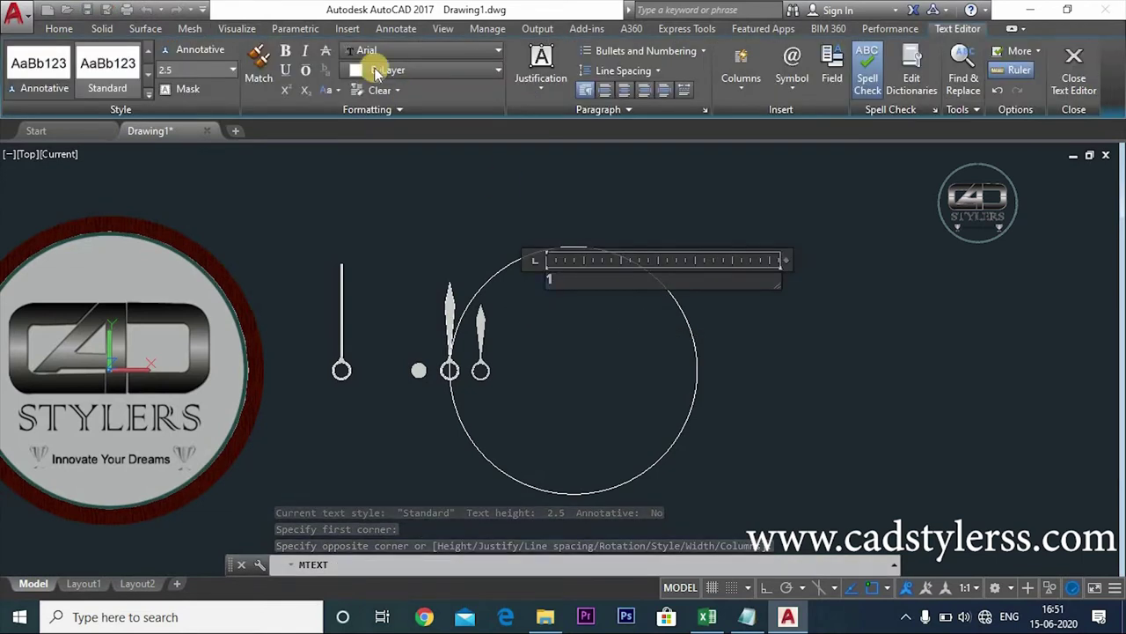
pyautogui.write('10')
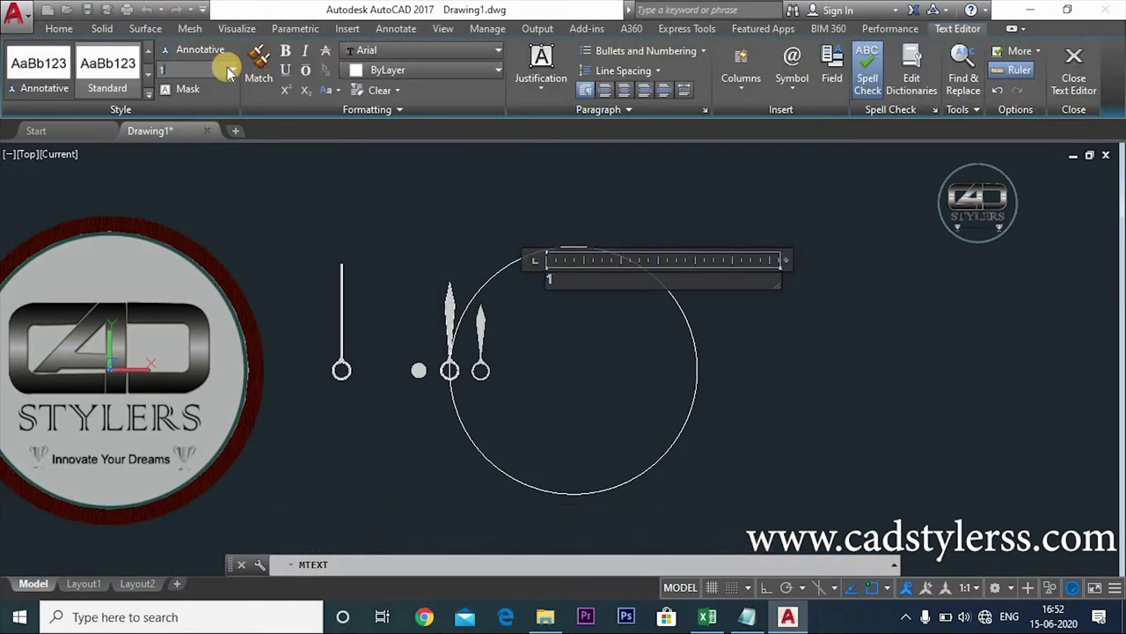
pyautogui.press('Return')
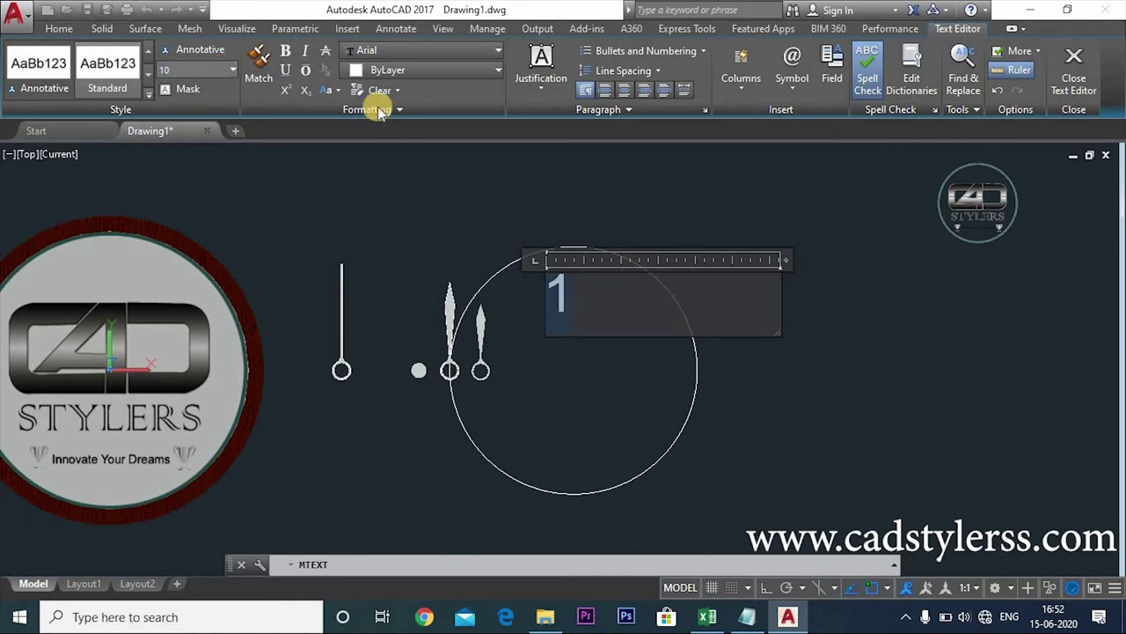
pyautogui.click(283, 48)
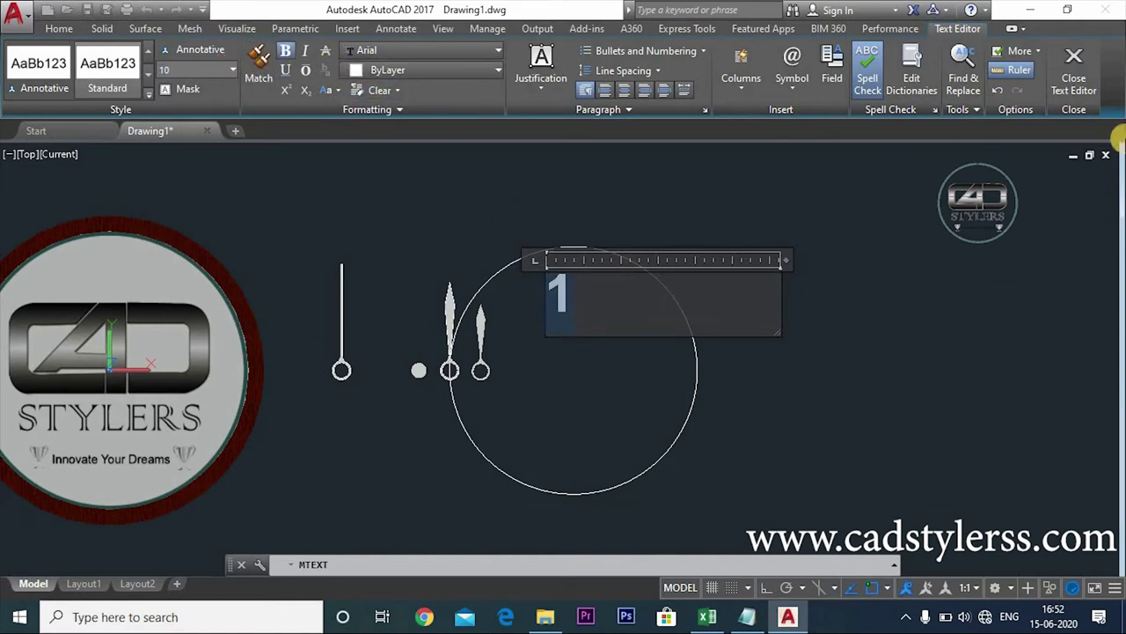
pyautogui.click(421, 56)
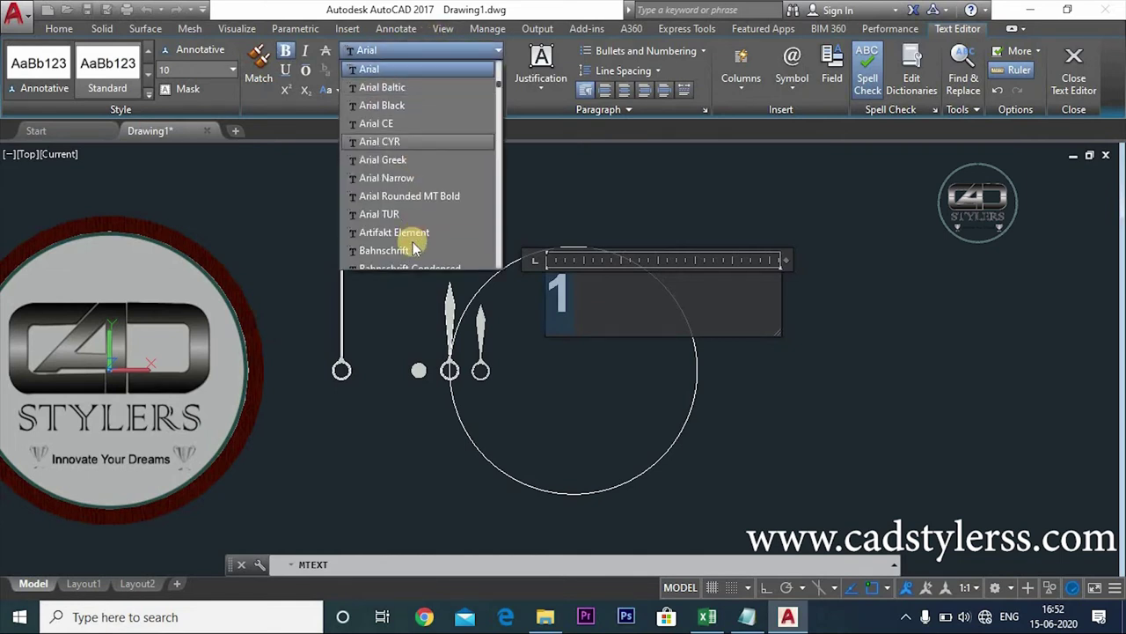
pyautogui.click(634, 150)
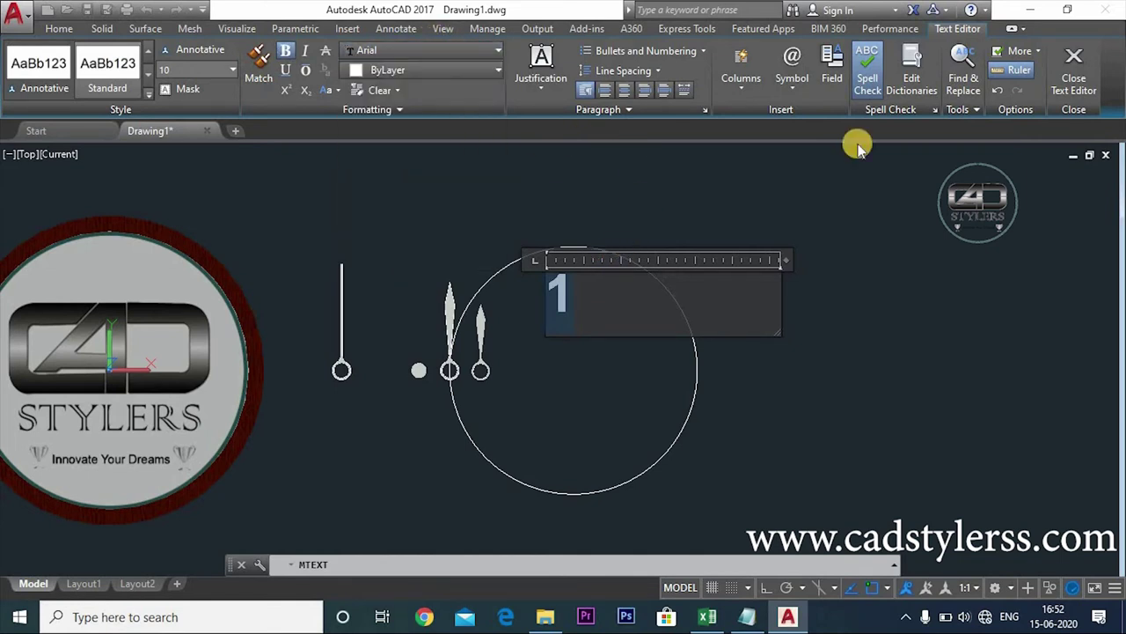
pyautogui.click(1062, 77)
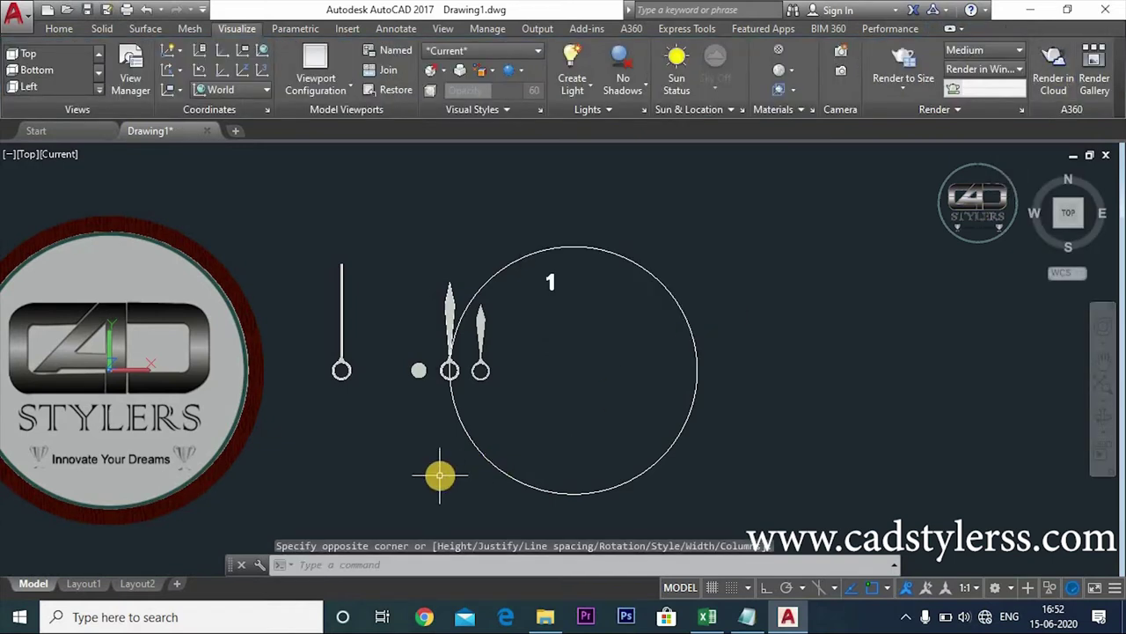
# - Draw a vertical guide line from the circle's top quadrant to its bottom
pyautogui.write('m')
pyautogui.press('Return')
pyautogui.click(551, 286)
pyautogui.press('Return')
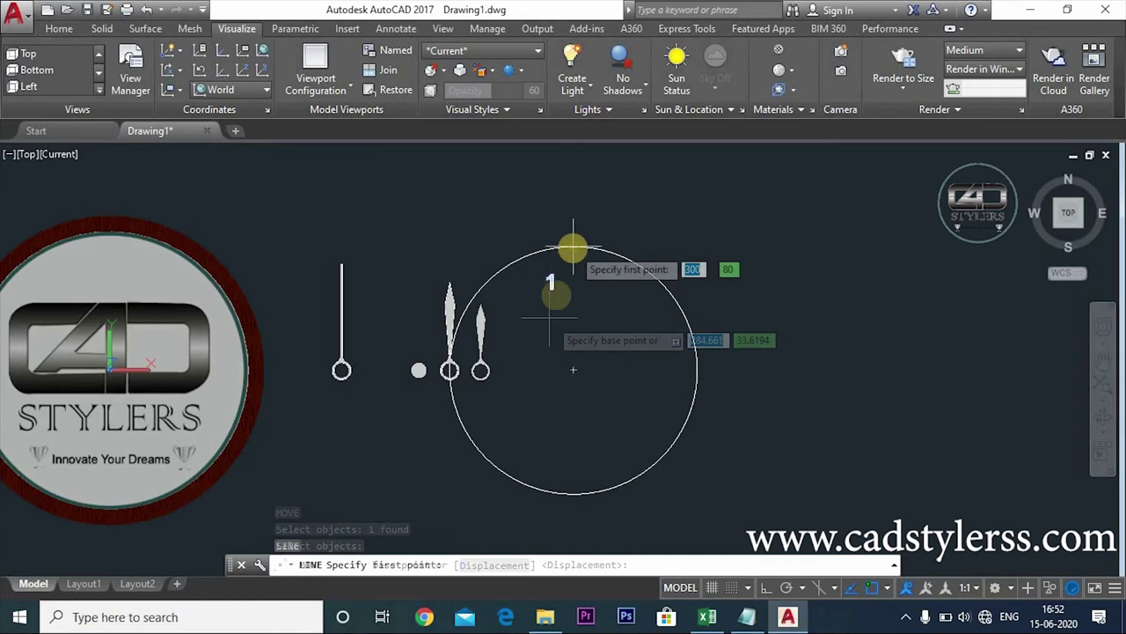
pyautogui.click(573, 247)
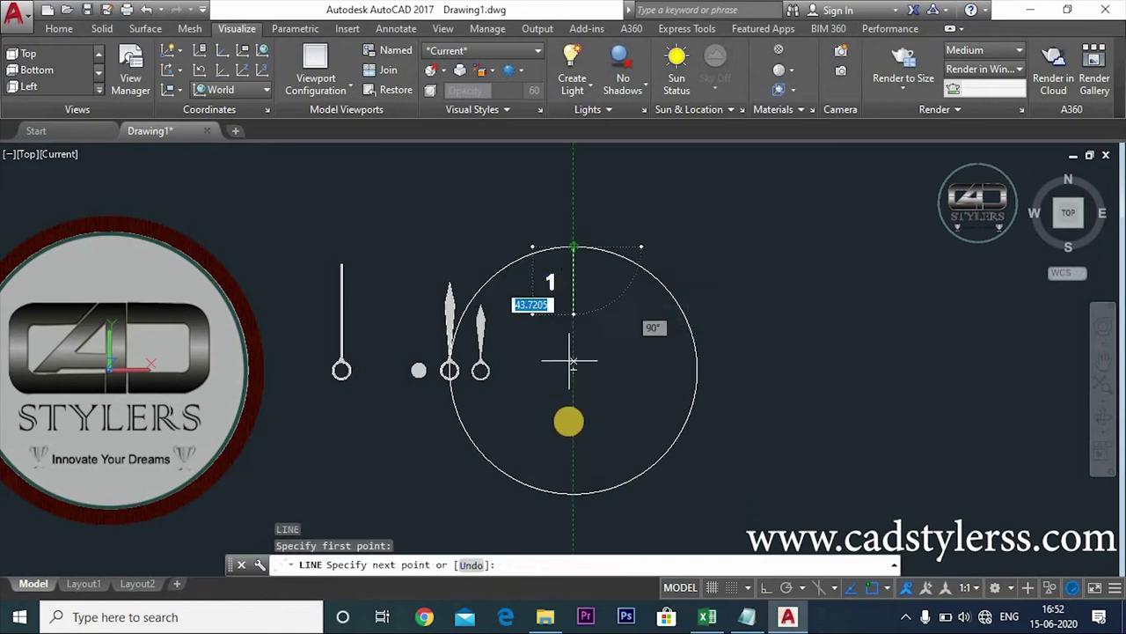
pyautogui.click(573, 481)
pyautogui.press('Escape')
pyautogui.press('Return')
pyautogui.click(573, 482)
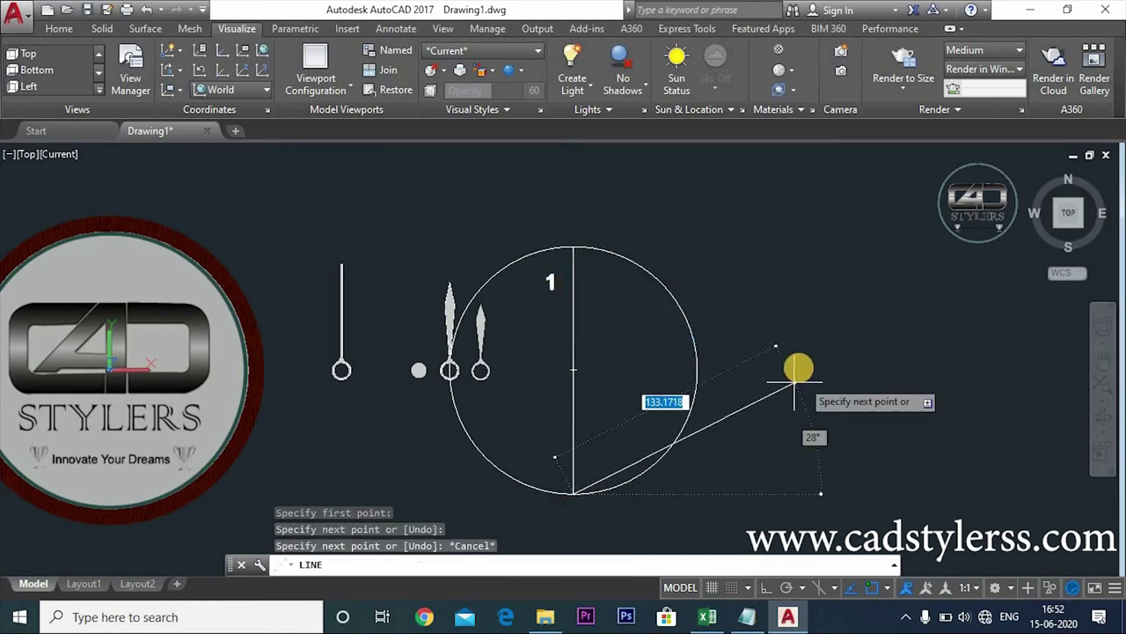
pyautogui.press('Escape')
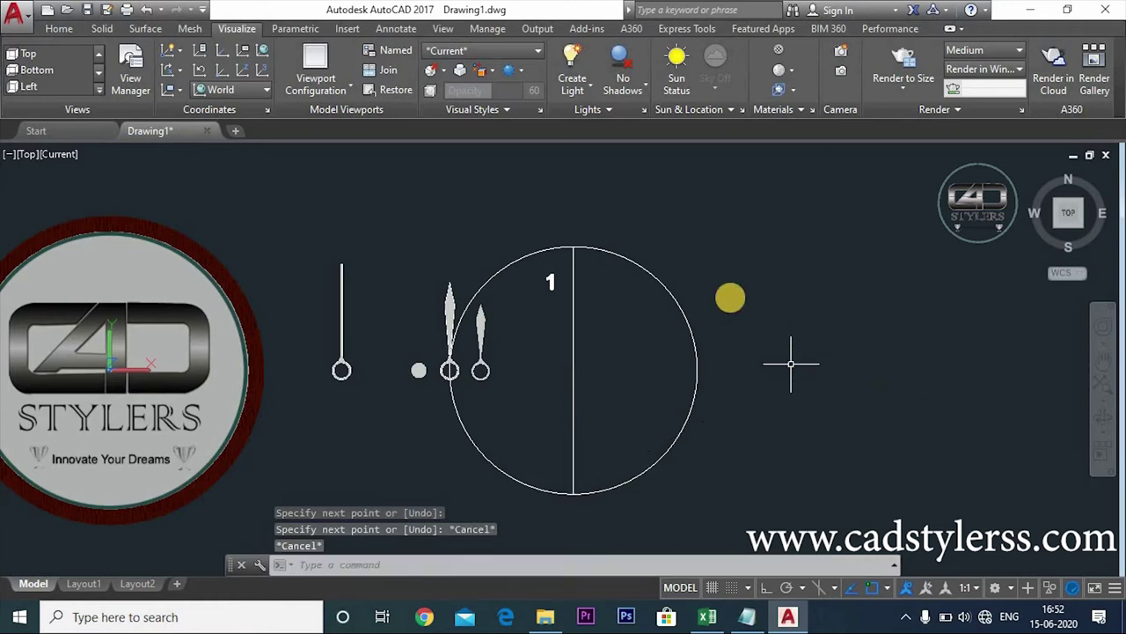
# - Move the number 1 so it is centred on the guide line's top end
pyautogui.write('m')
pyautogui.press('Return')
pyautogui.click(549, 284)
pyautogui.press('Return')
pyautogui.scroll(3, 548, 294)
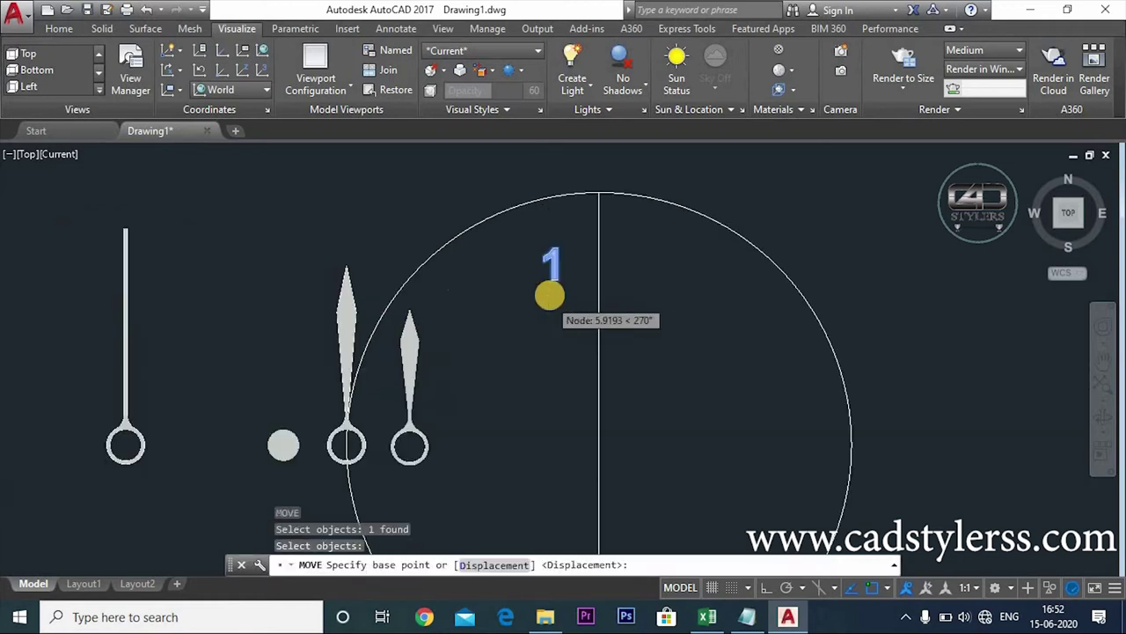
pyautogui.scroll(2, 548, 269)
pyautogui.click(550, 270)
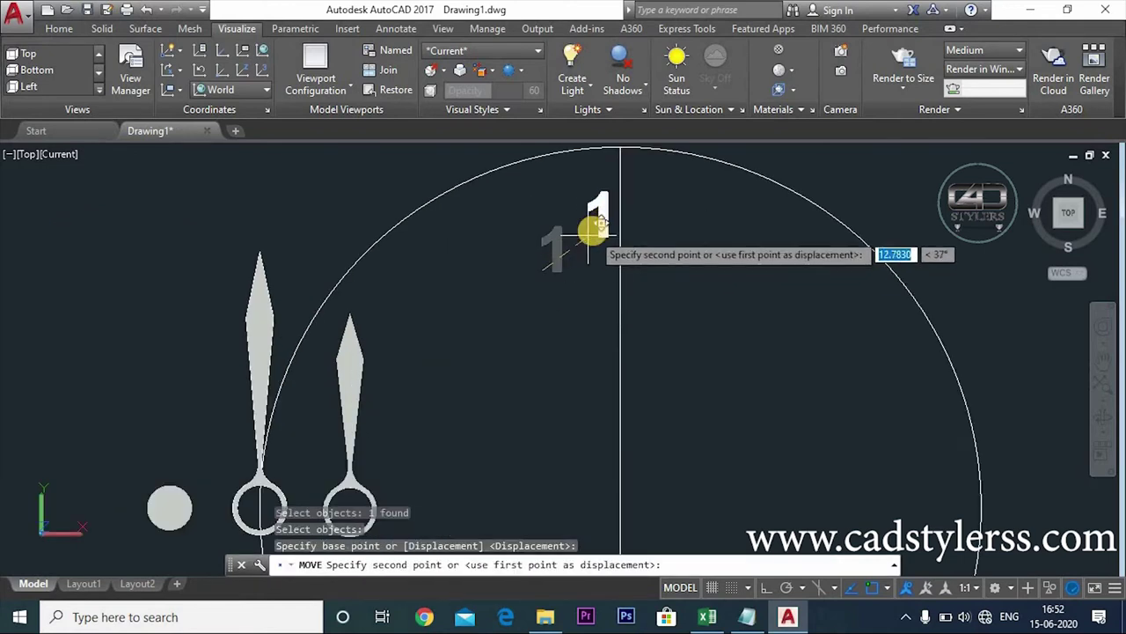
pyautogui.click(616, 209)
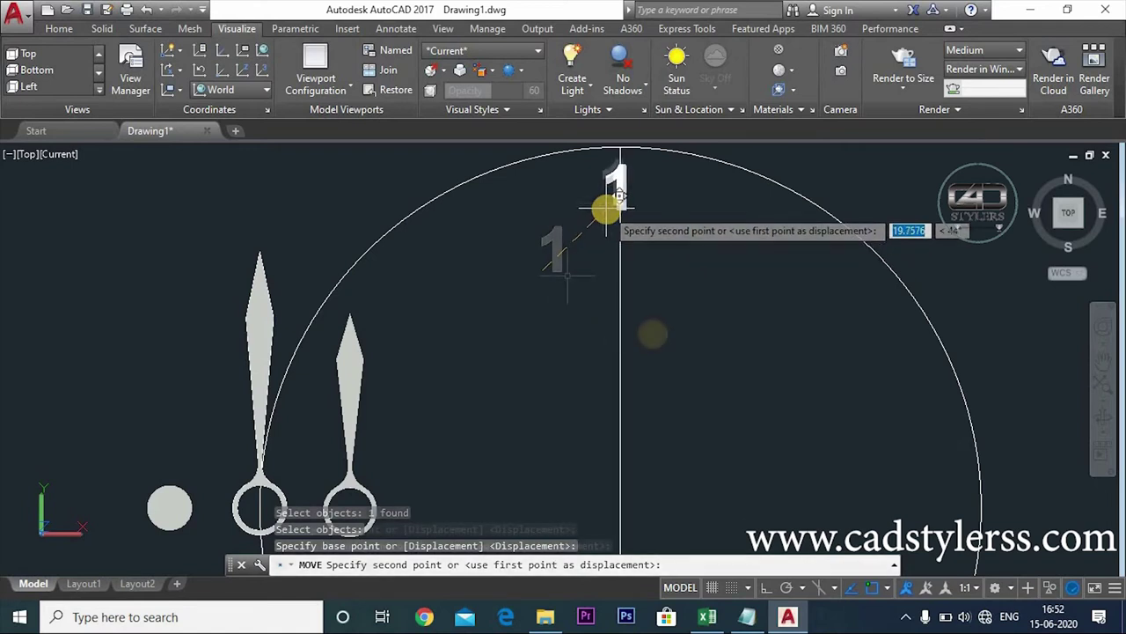
pyautogui.press('Escape')
# - Delete the vertical guide line
pyautogui.scroll(-2, 704, 335)
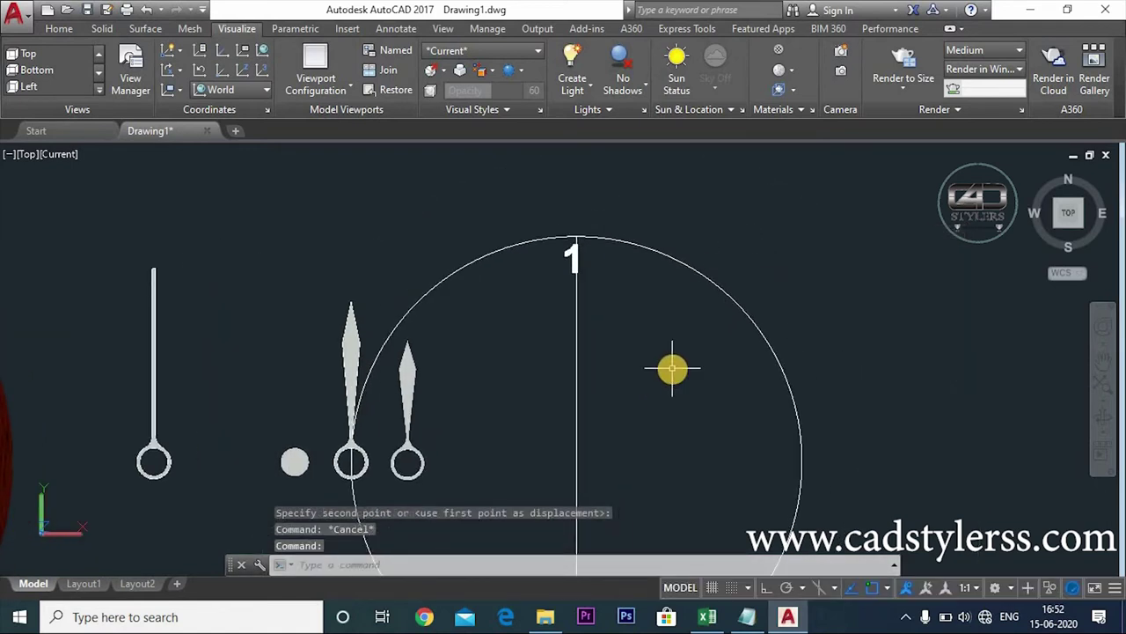
pyautogui.scroll(-2, 670, 366)
pyautogui.click(666, 326)
pyautogui.click(586, 400)
pyautogui.press('Delete')
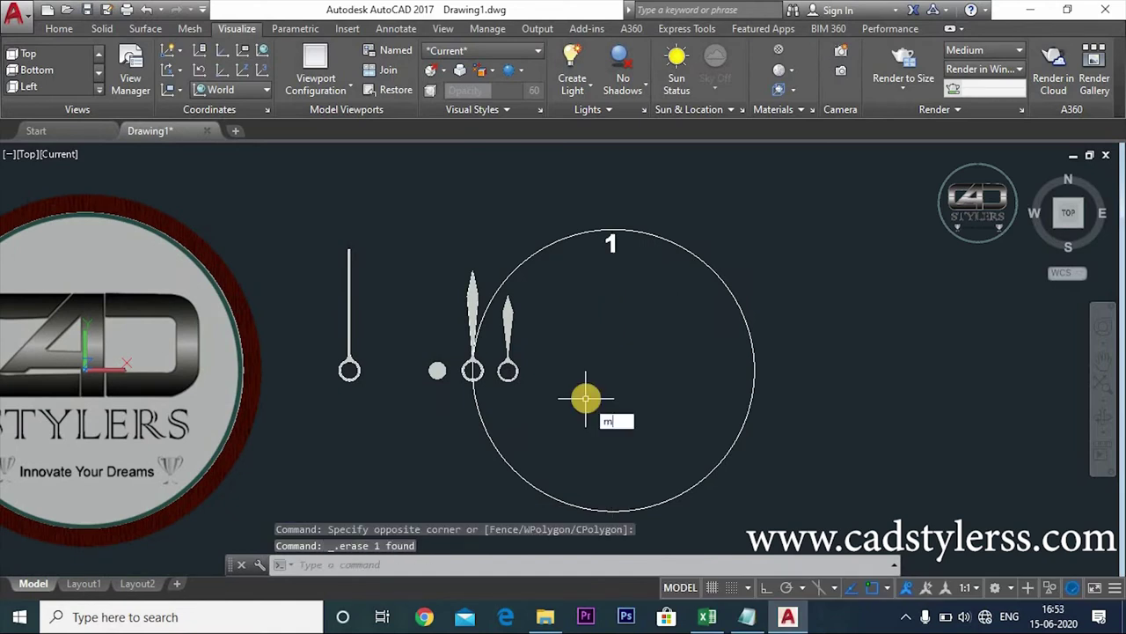
# - Move the circle and number 1 together 50 units to the right
pyautogui.press('Return')
pyautogui.click(722, 214)
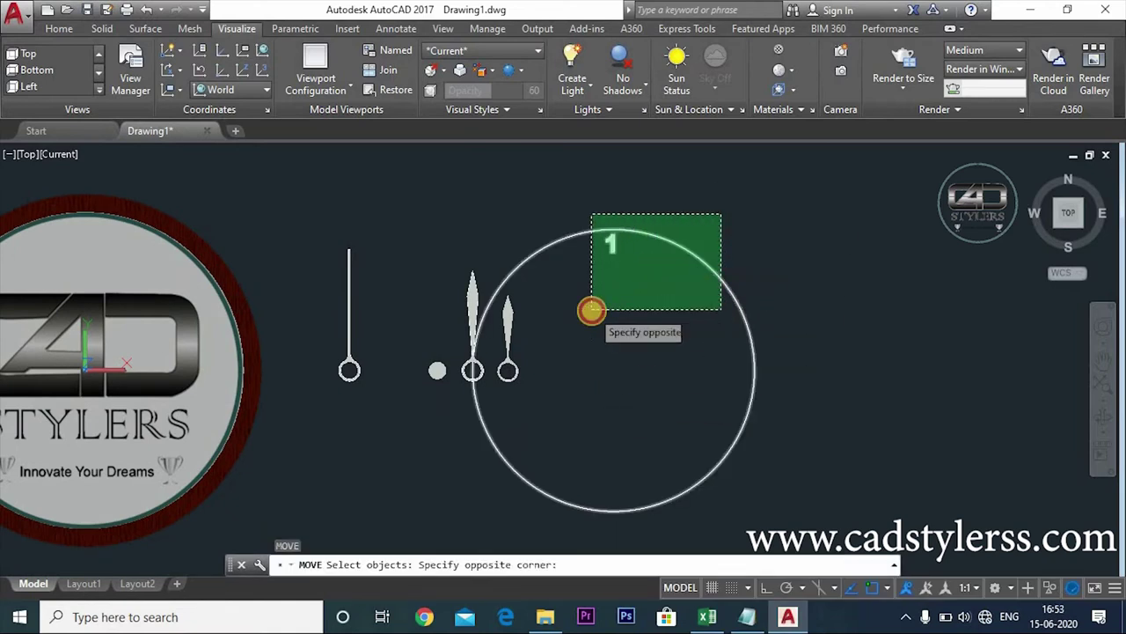
pyautogui.click(592, 310)
pyautogui.press('Return')
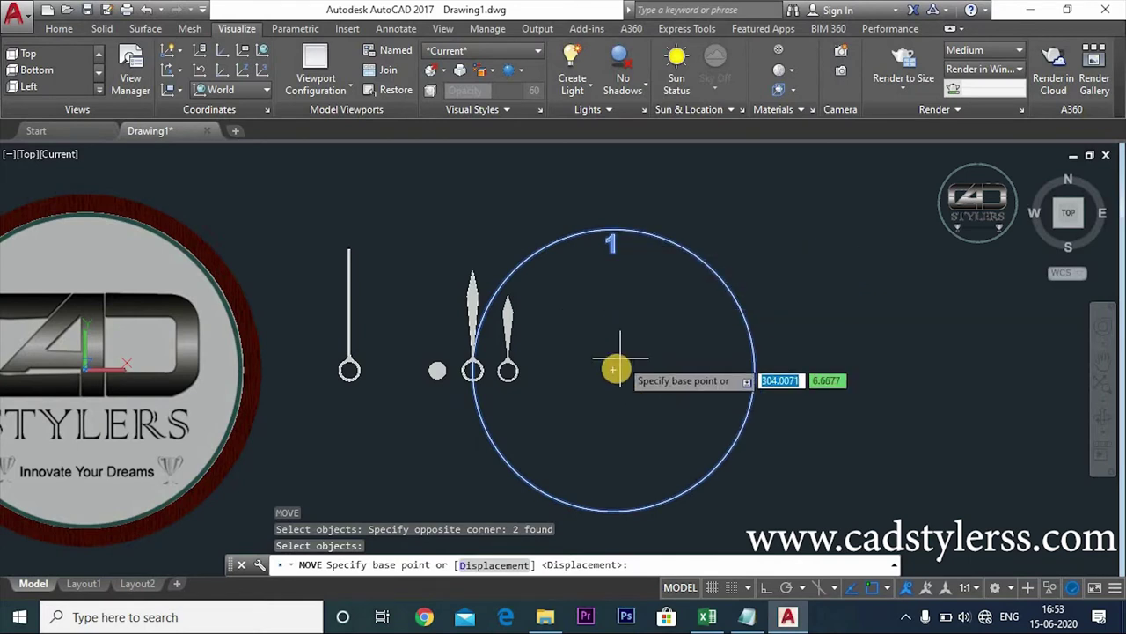
pyautogui.click(613, 370)
pyautogui.write('50')
pyautogui.press('Return')
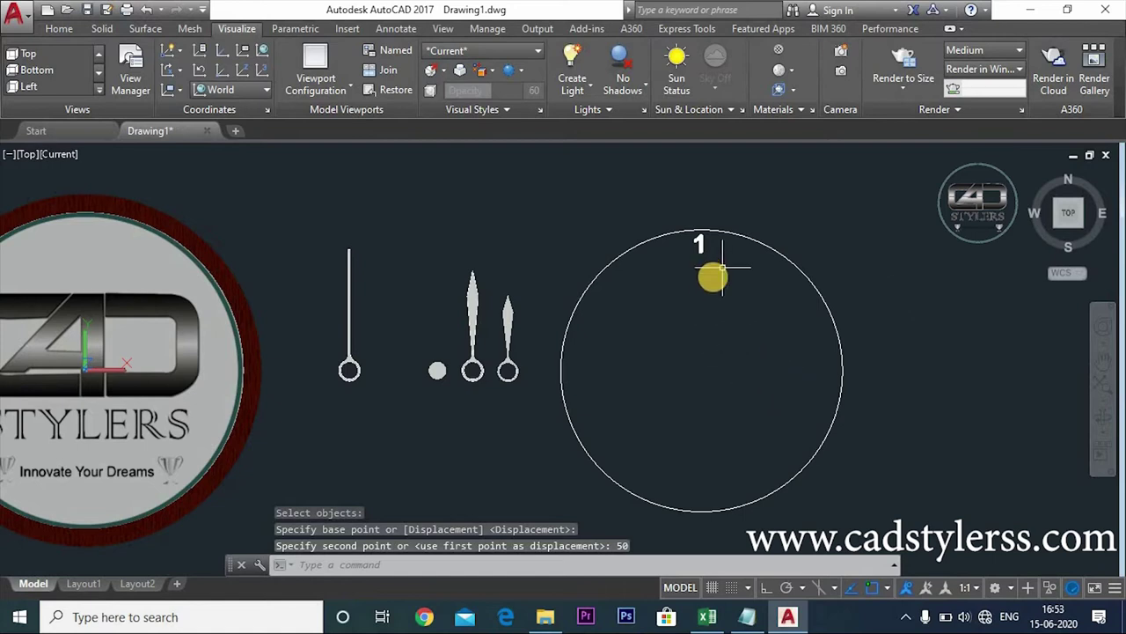
pyautogui.press('Escape')
pyautogui.moveTo(749, 411); pyautogui.dragTo(768, 346, button='middle')
# - Start DIVIDE on the circle, cancel it, then open the Block Definition dialog
pyautogui.scroll(-2, 767, 347)
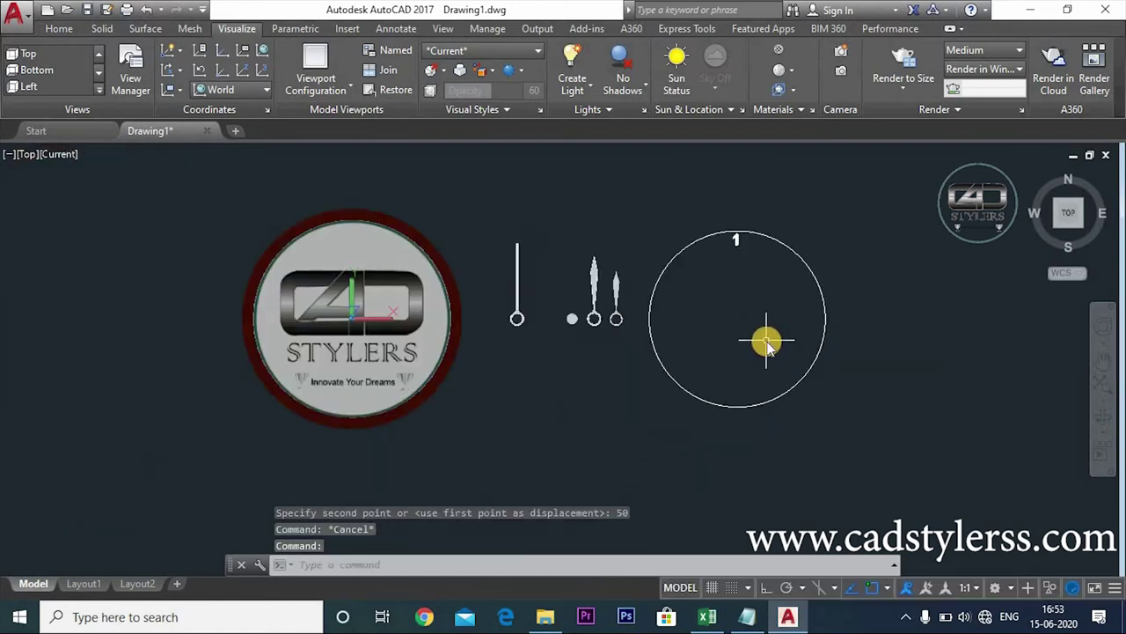
pyautogui.write('div')
pyautogui.press('Return')
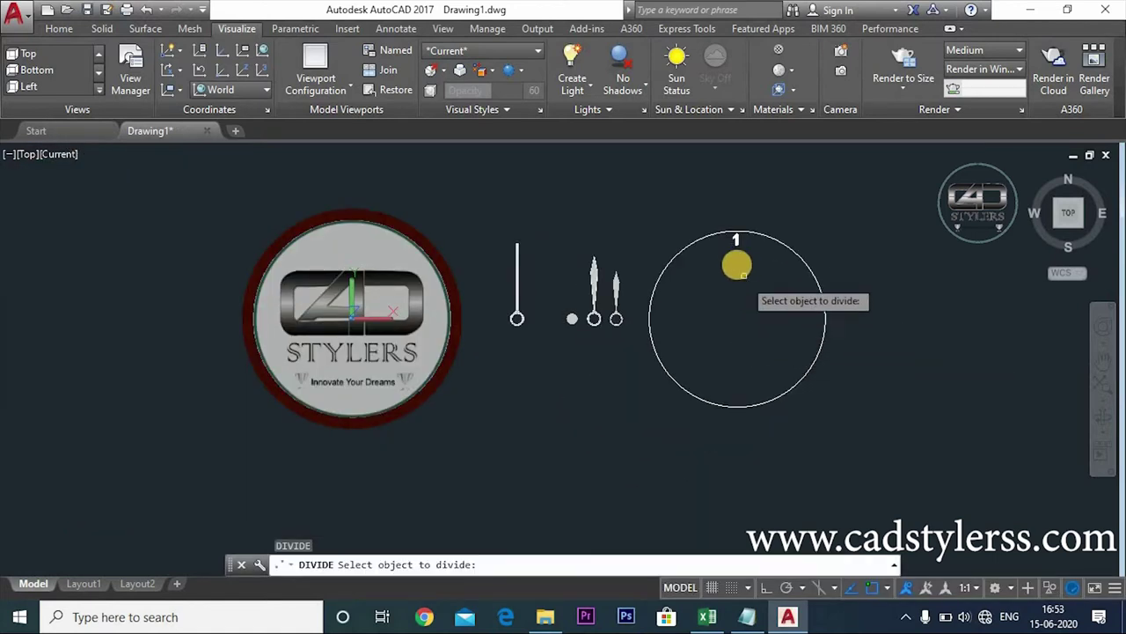
pyautogui.click(811, 255)
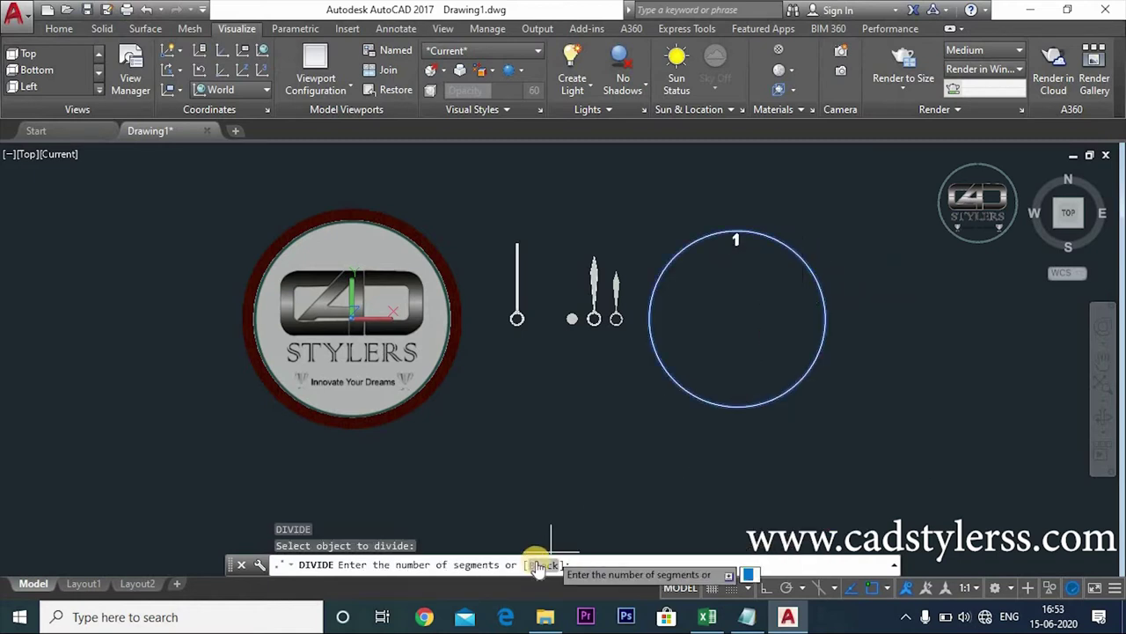
pyautogui.press('Escape')
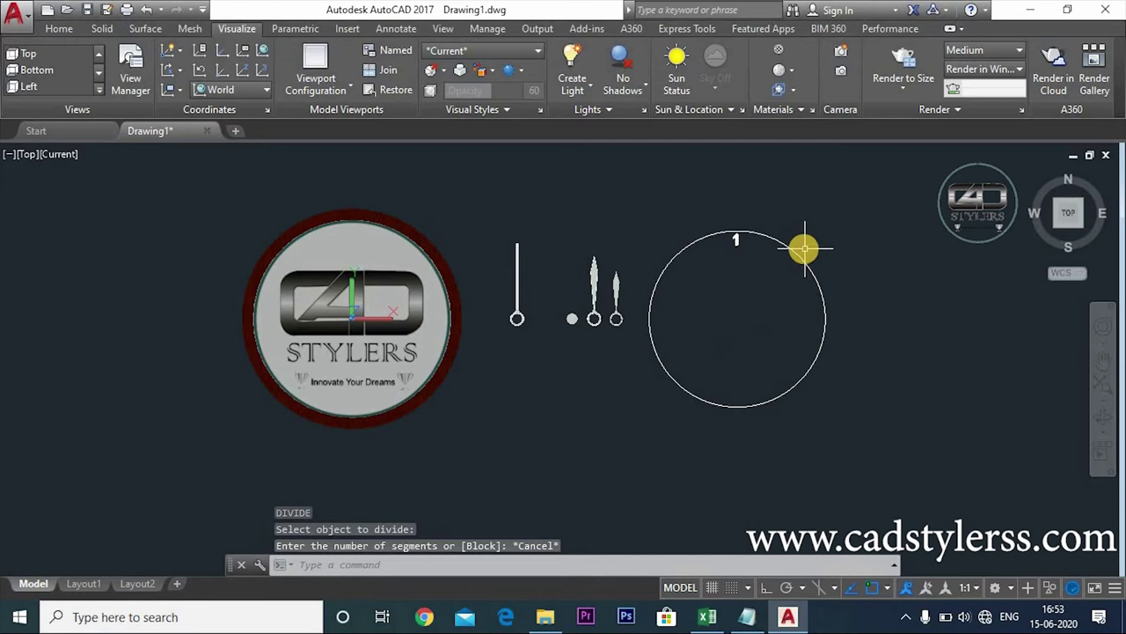
pyautogui.write('b')
pyautogui.press('Return')
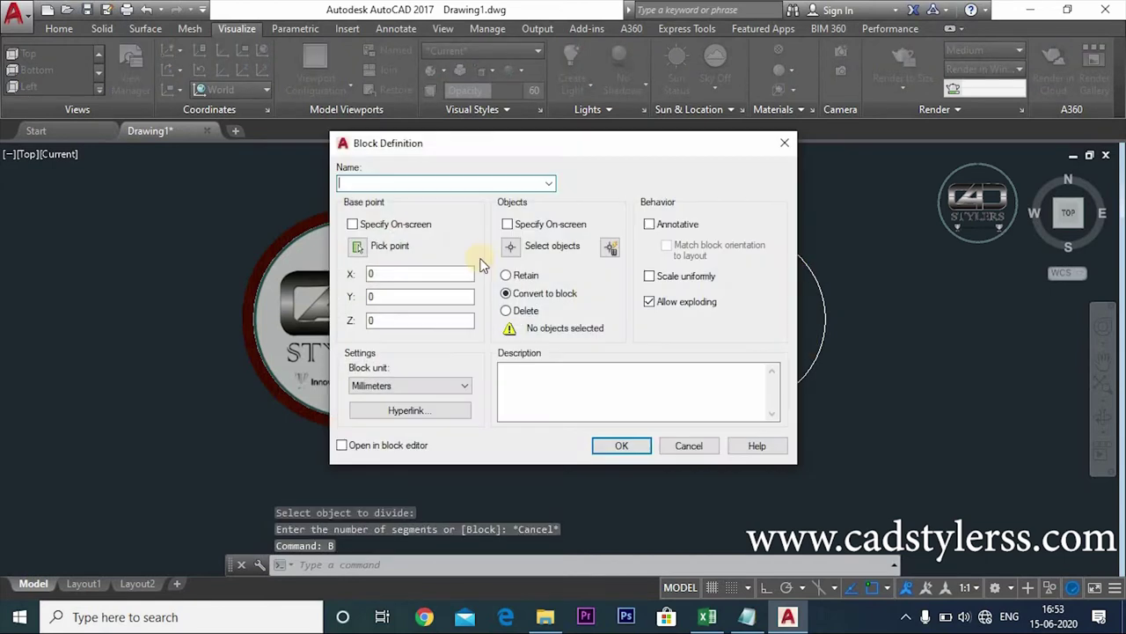
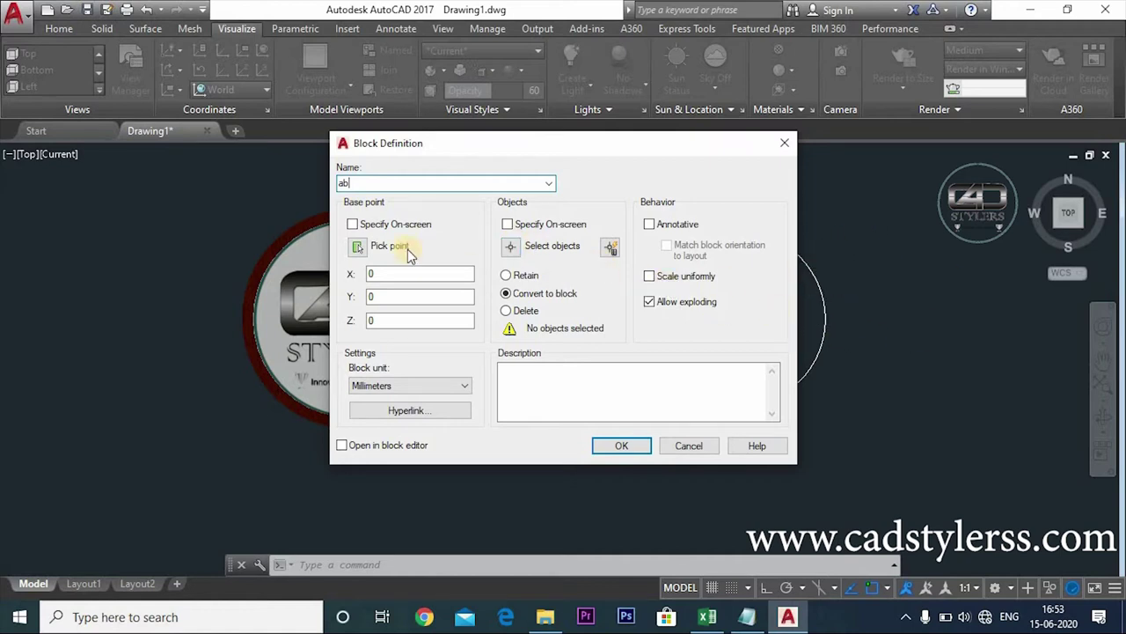
# - Make the top '1' text a block named ab, based at the circle's top quadrant
pyautogui.click(358, 248)
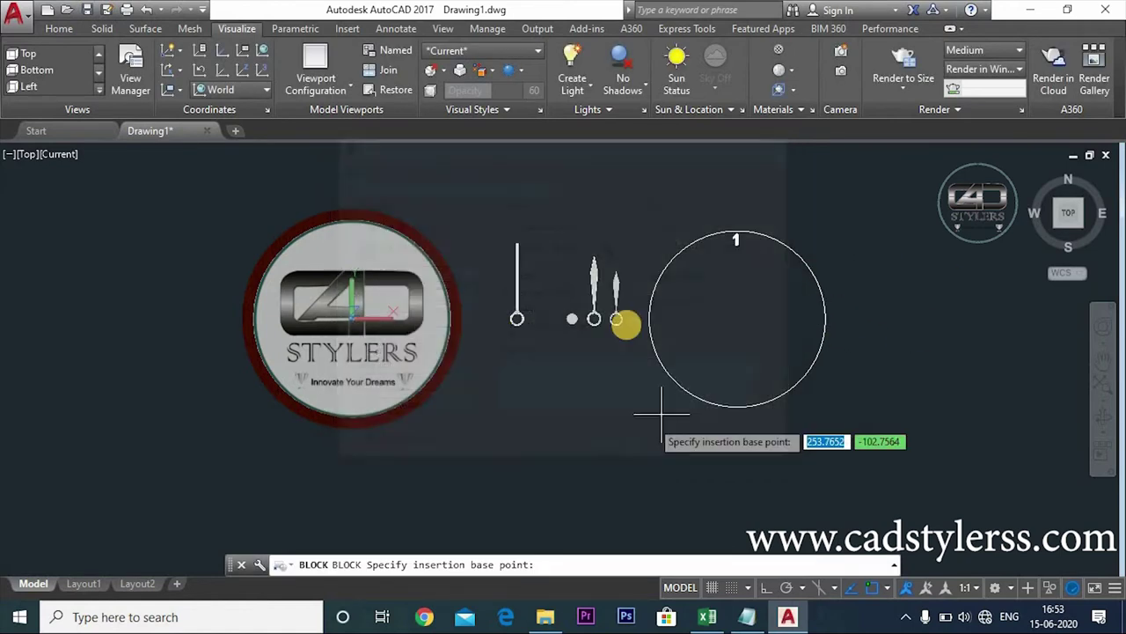
pyautogui.click(736, 251)
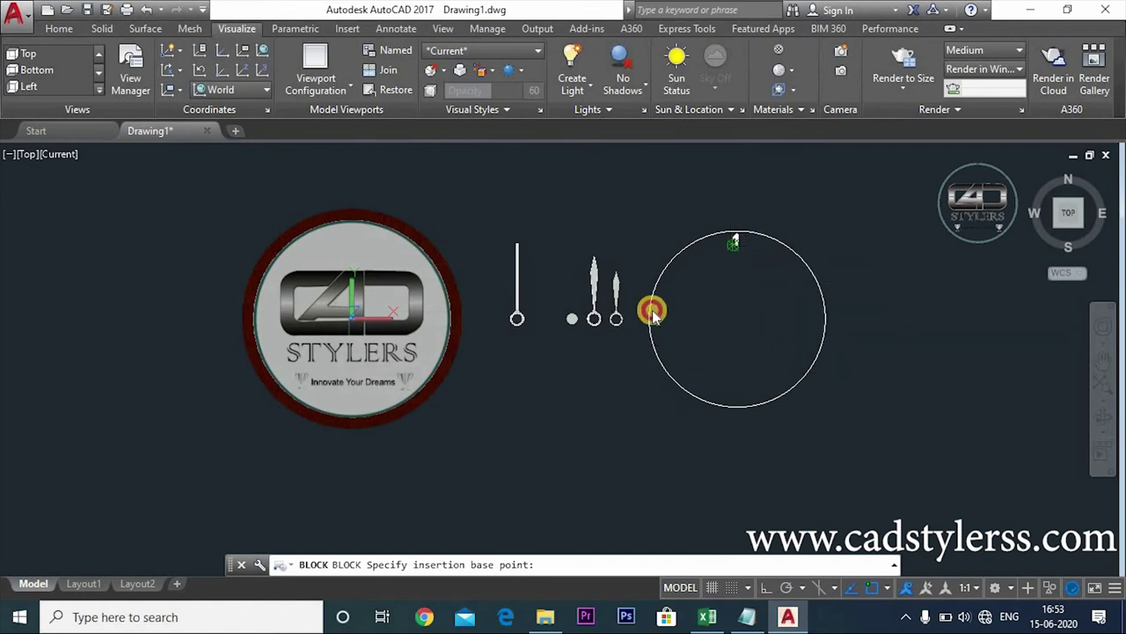
pyautogui.click(515, 251)
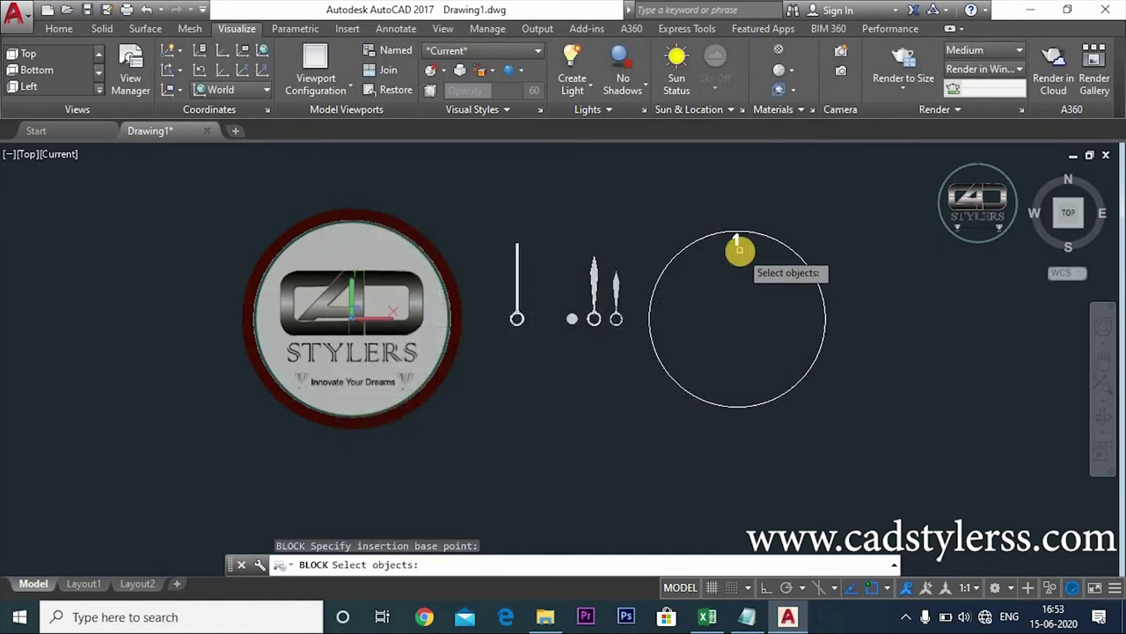
pyautogui.scroll(2, 738, 244)
pyautogui.click(731, 230)
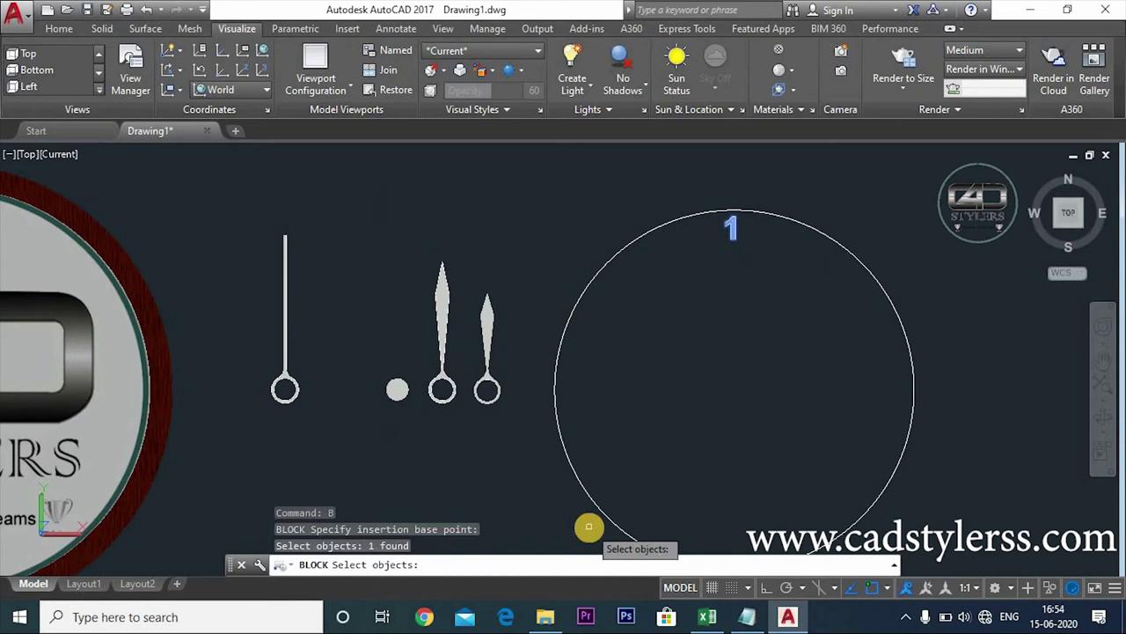
pyautogui.press('Return')
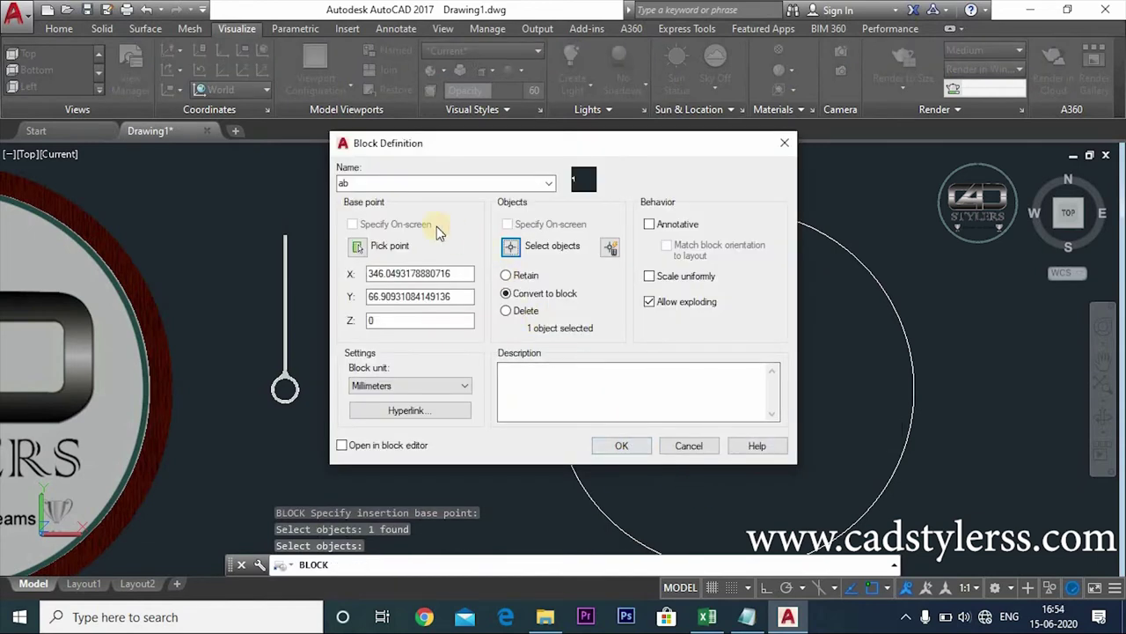
pyautogui.click(639, 449)
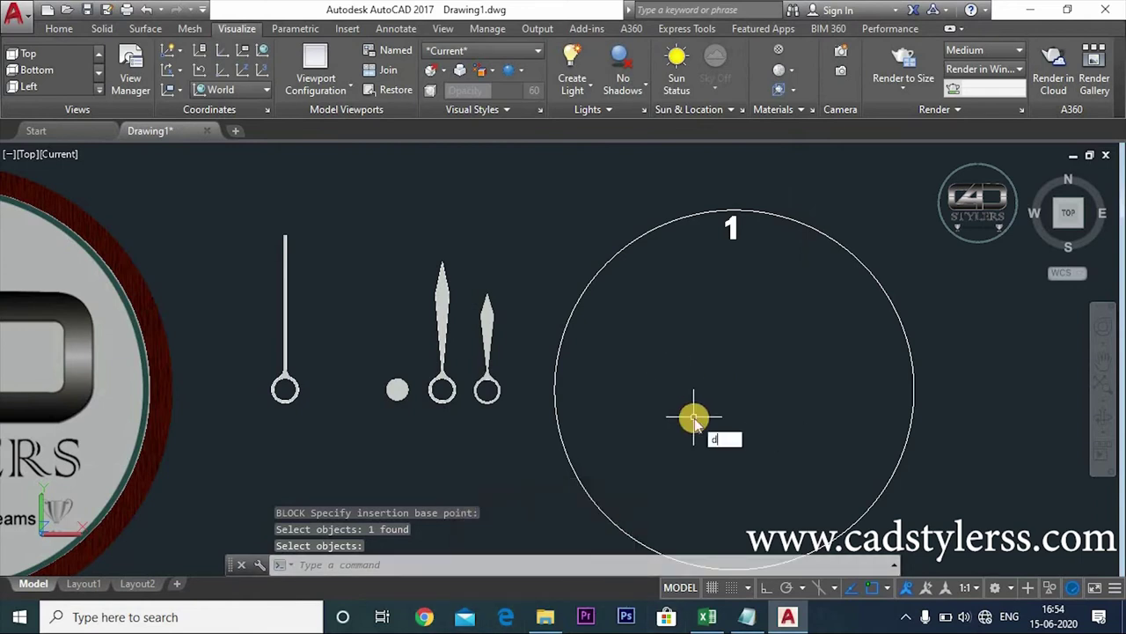
pyautogui.write('v')
pyautogui.press('Return')
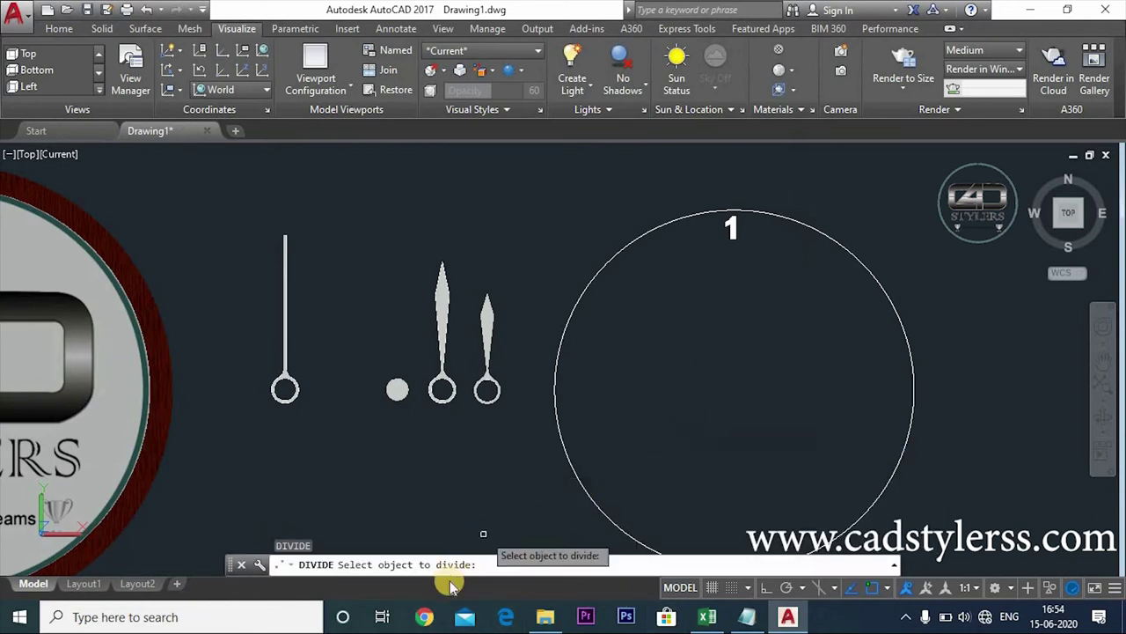
# - Divide the circle into 12 segments marked with aligned copies of block ab
pyautogui.click(789, 219)
pyautogui.write('b')
pyautogui.press('Return')
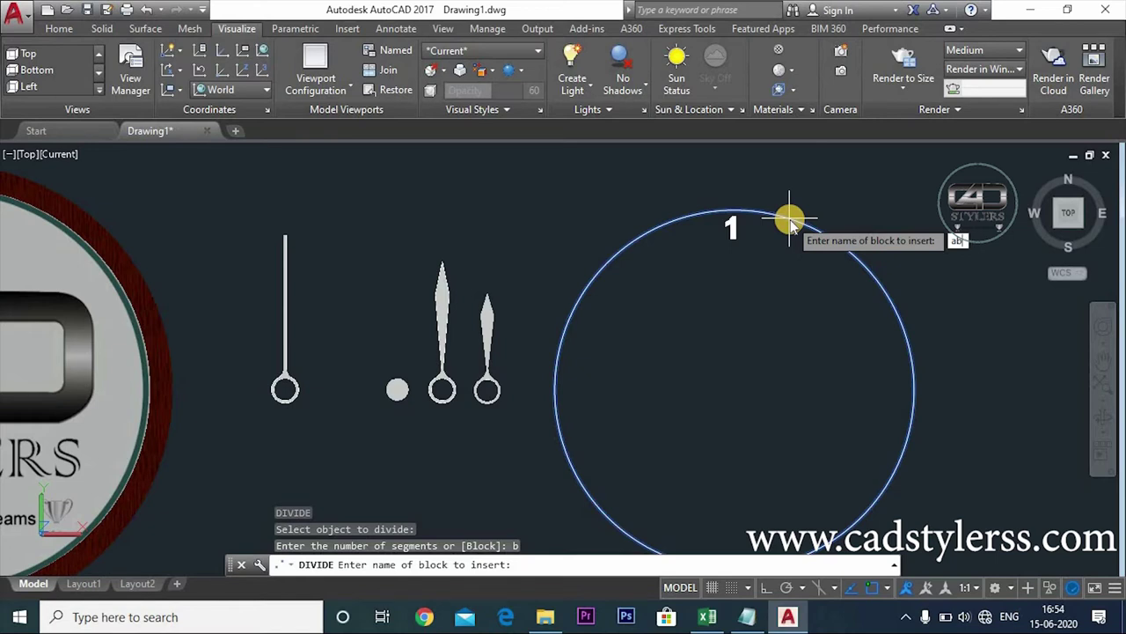
pyautogui.press('Return')
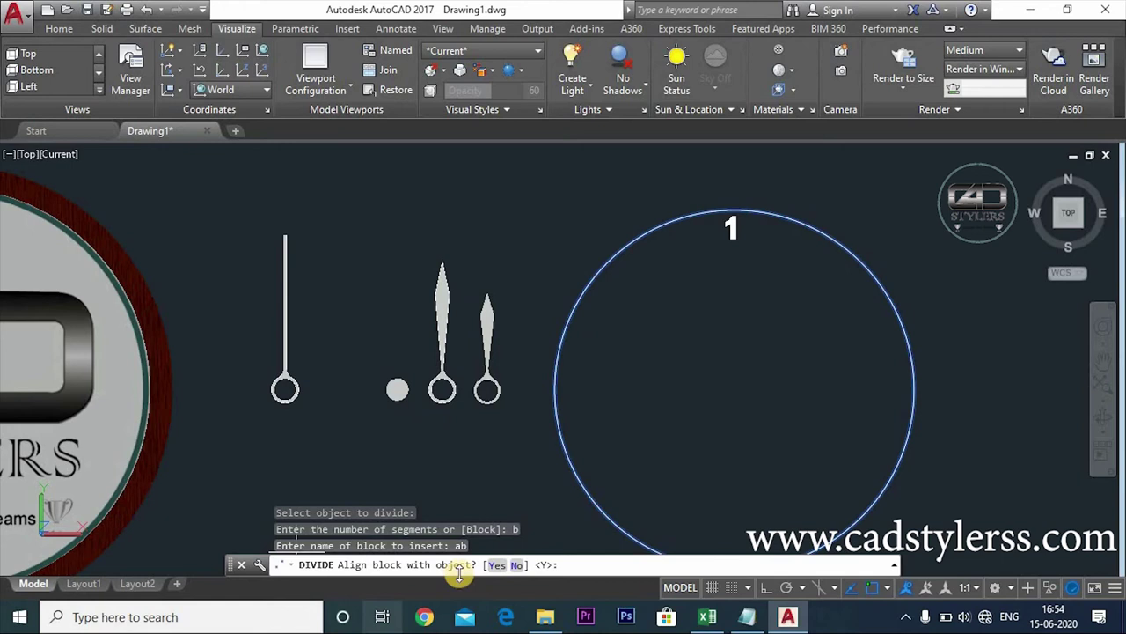
pyautogui.click(494, 565)
pyautogui.write('12')
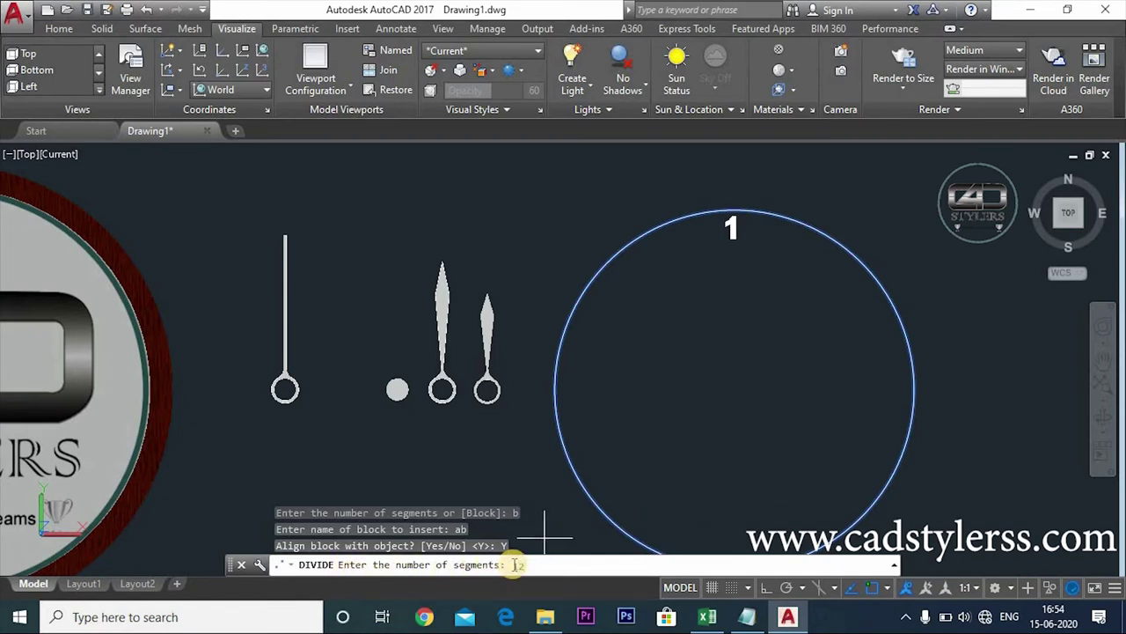
pyautogui.press('Return')
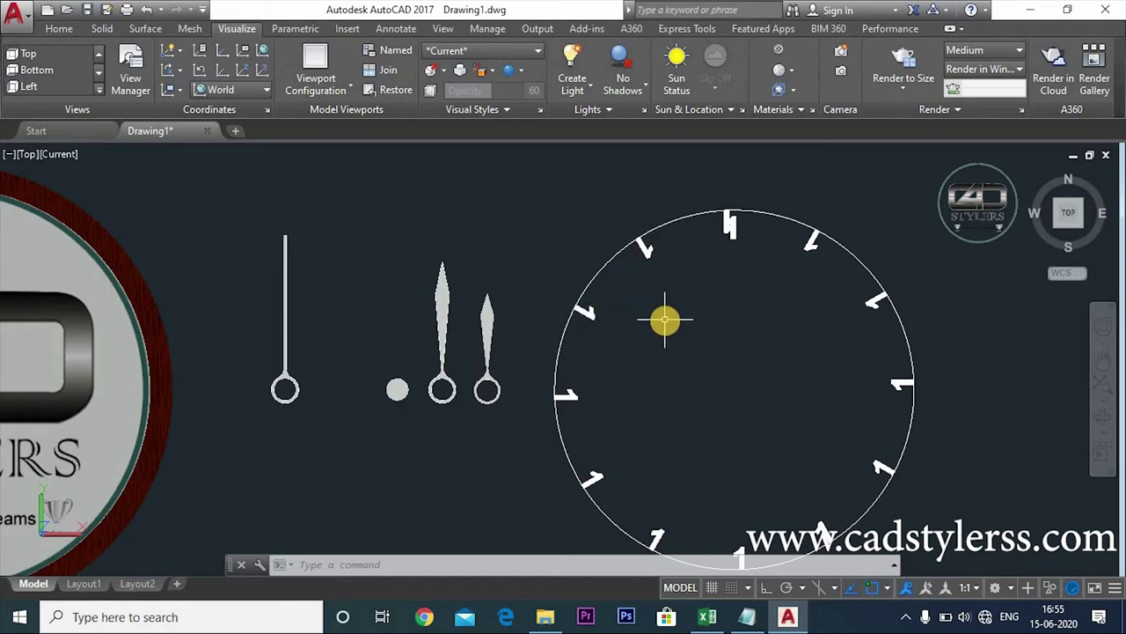
# - Undo the aligned markers and redivide the circle into 12 with unaligned ab blocks
pyautogui.hotkey('ctrl', 'z')
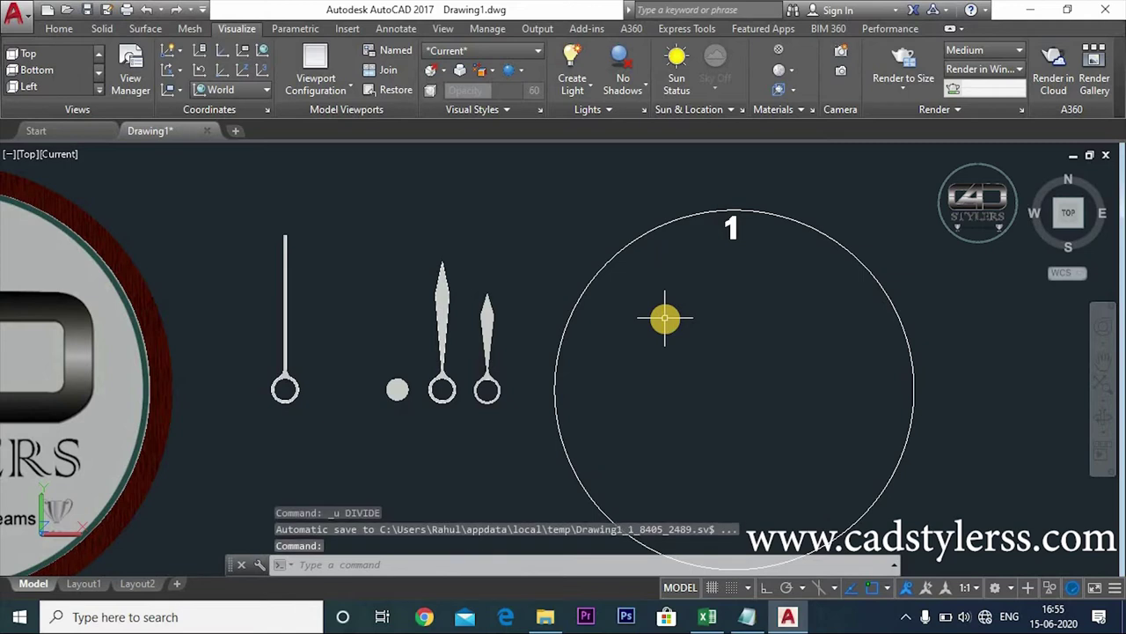
pyautogui.write('div')
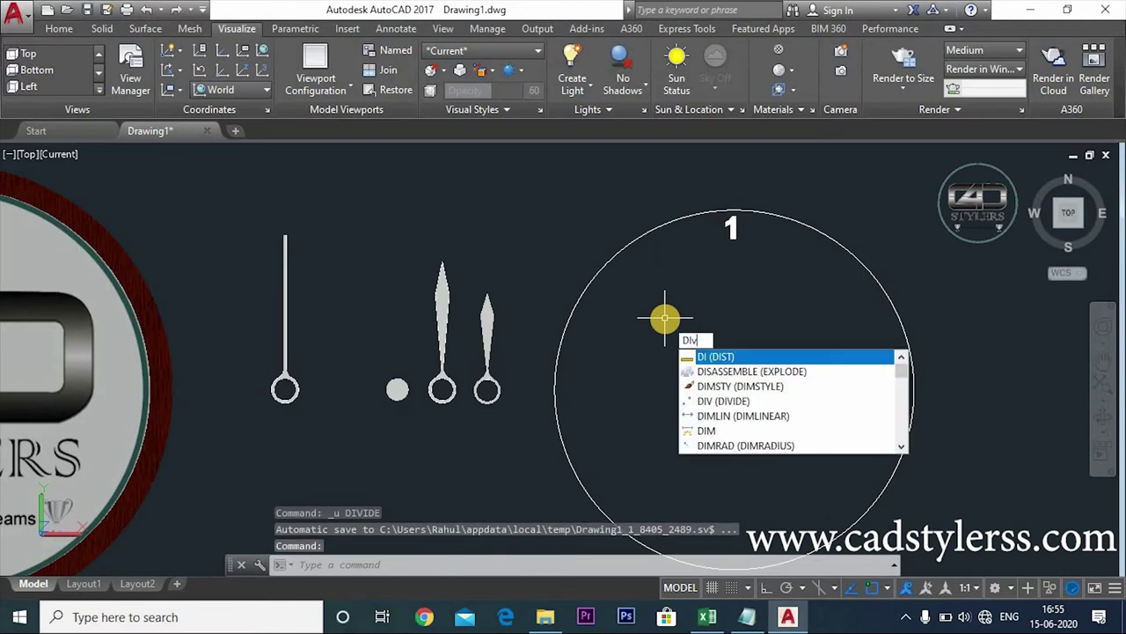
pyautogui.press('Return')
pyautogui.click(818, 233)
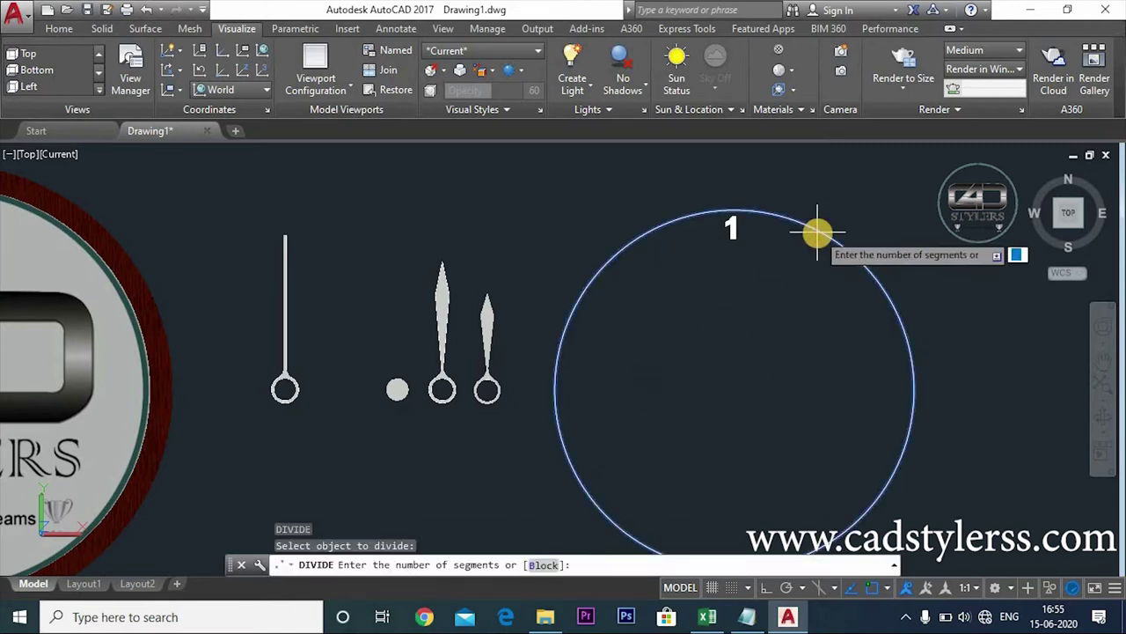
pyautogui.write('b')
pyautogui.press('Return')
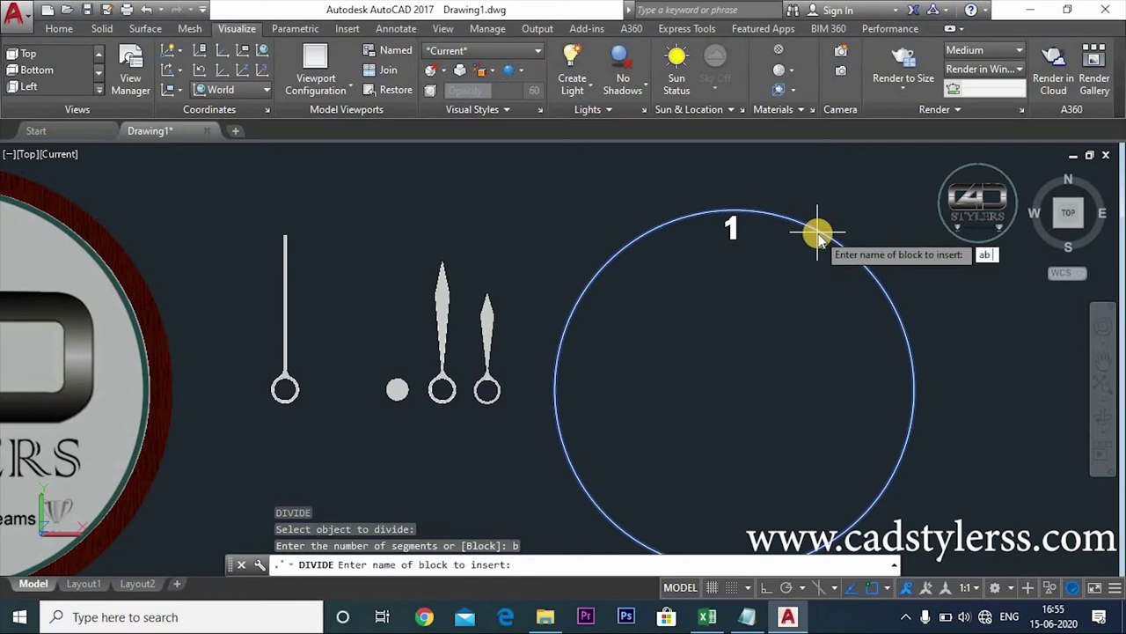
pyautogui.press('Return')
pyautogui.write('n')
pyautogui.press('Return')
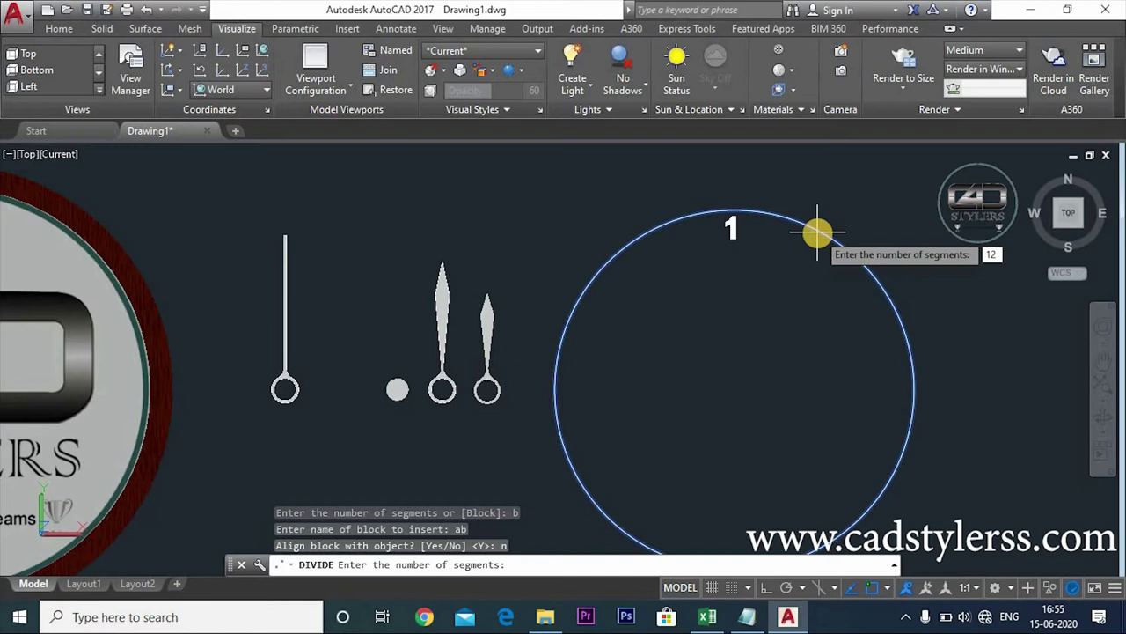
pyautogui.press('Return')
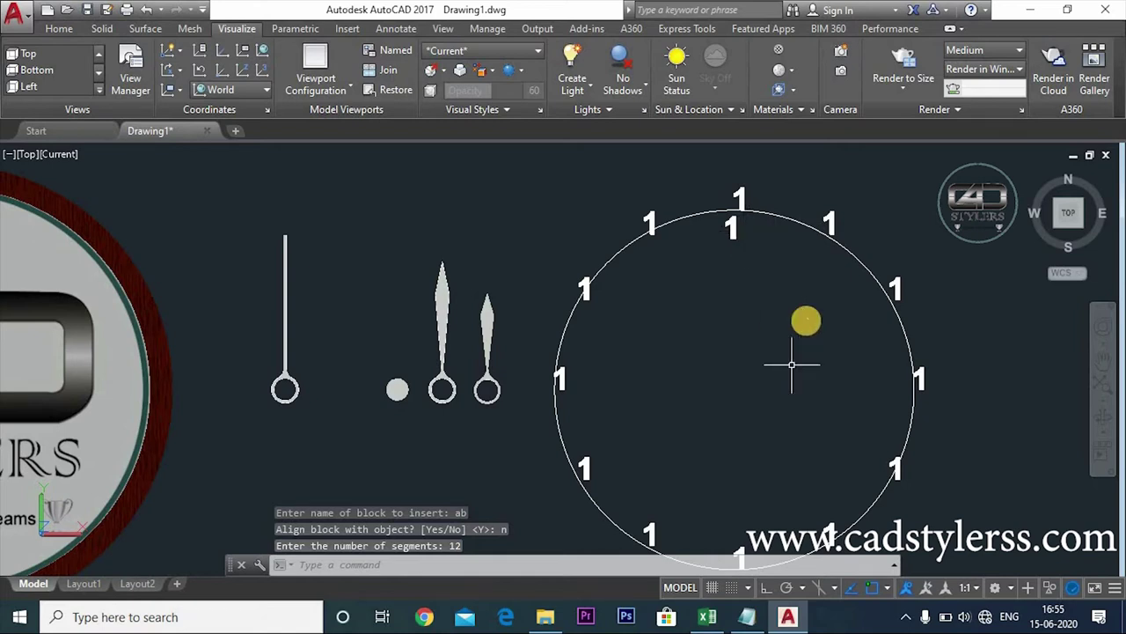
pyautogui.scroll(-1, 795, 367)
pyautogui.scroll(-1, 801, 334)
pyautogui.scroll(-1, 789, 361)
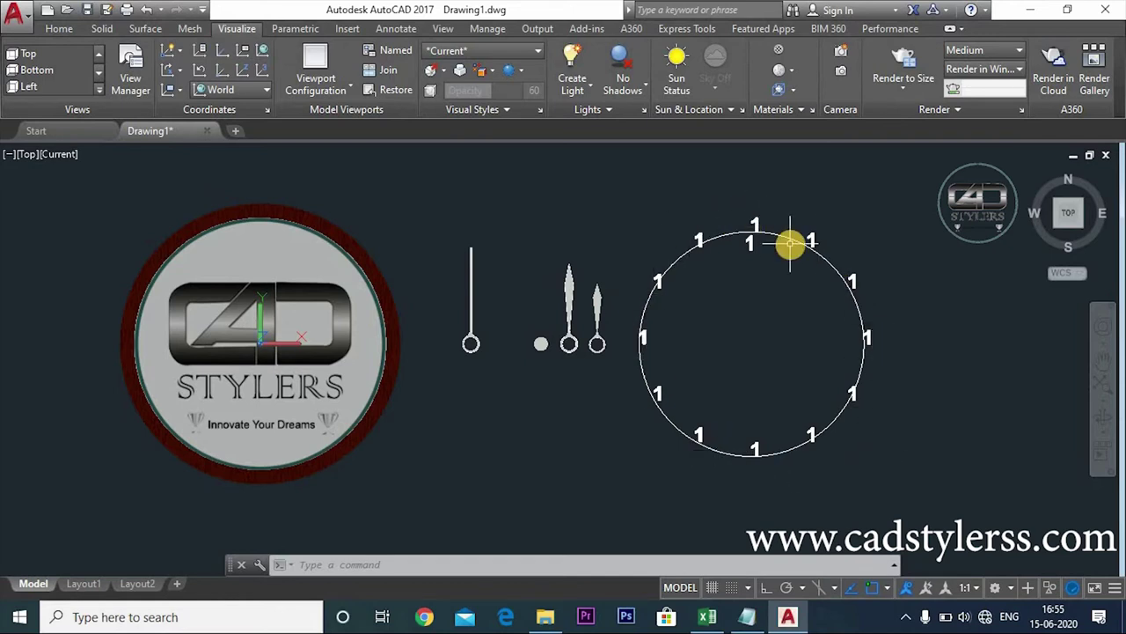
# - Erase the guide circle and the duplicate 1 at the top
pyautogui.press('Escape')
pyautogui.click(781, 235)
pyautogui.press('Delete')
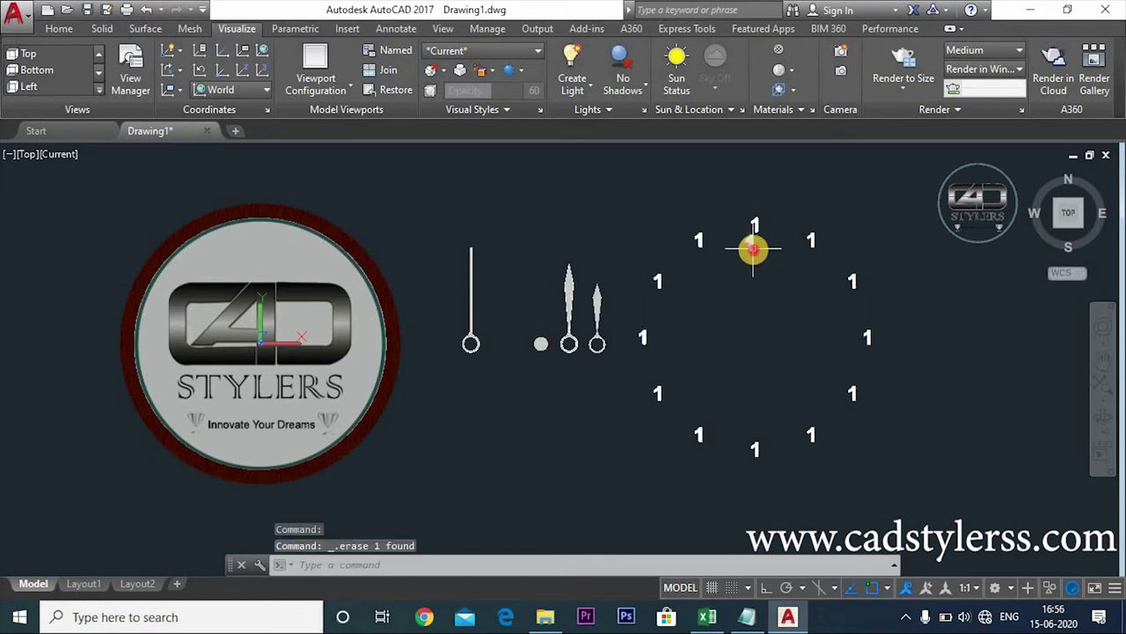
pyautogui.click(748, 245)
pyautogui.press('Delete')
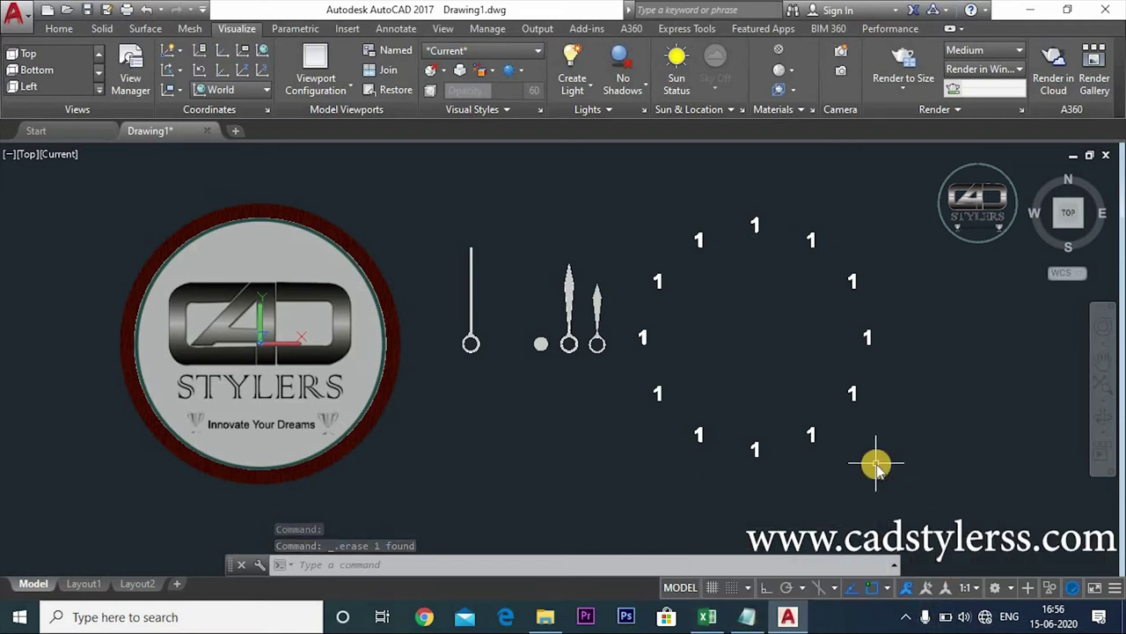
# - Try joining the ring of twelve markers with JOIN
pyautogui.write('j')
pyautogui.press('Return')
pyautogui.click(941, 182)
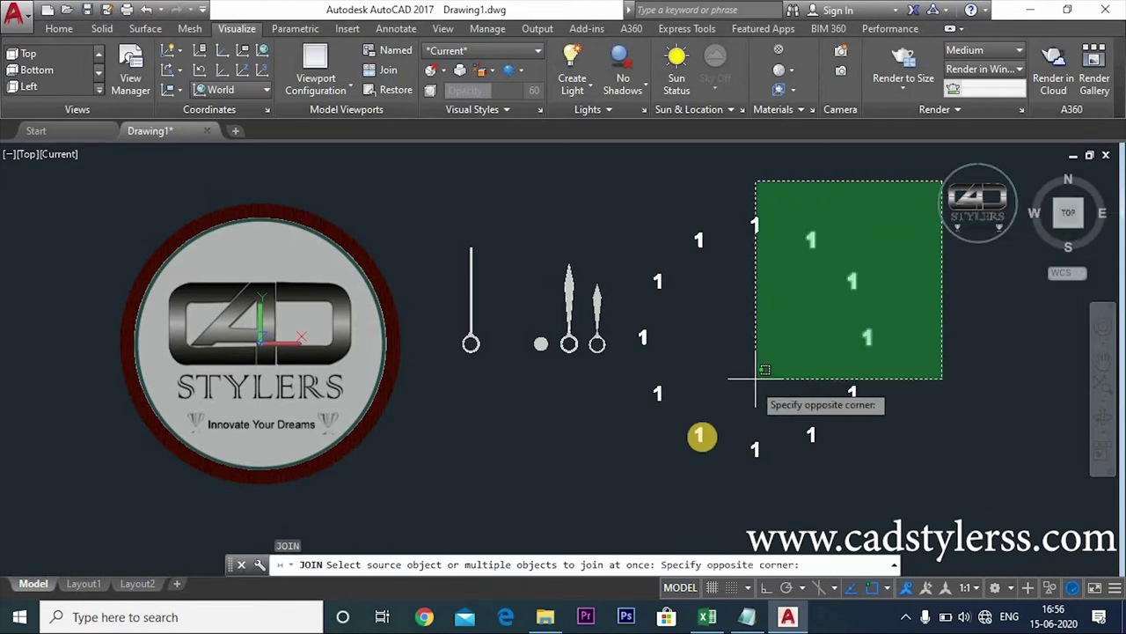
pyautogui.click(637, 513)
pyautogui.press('Return')
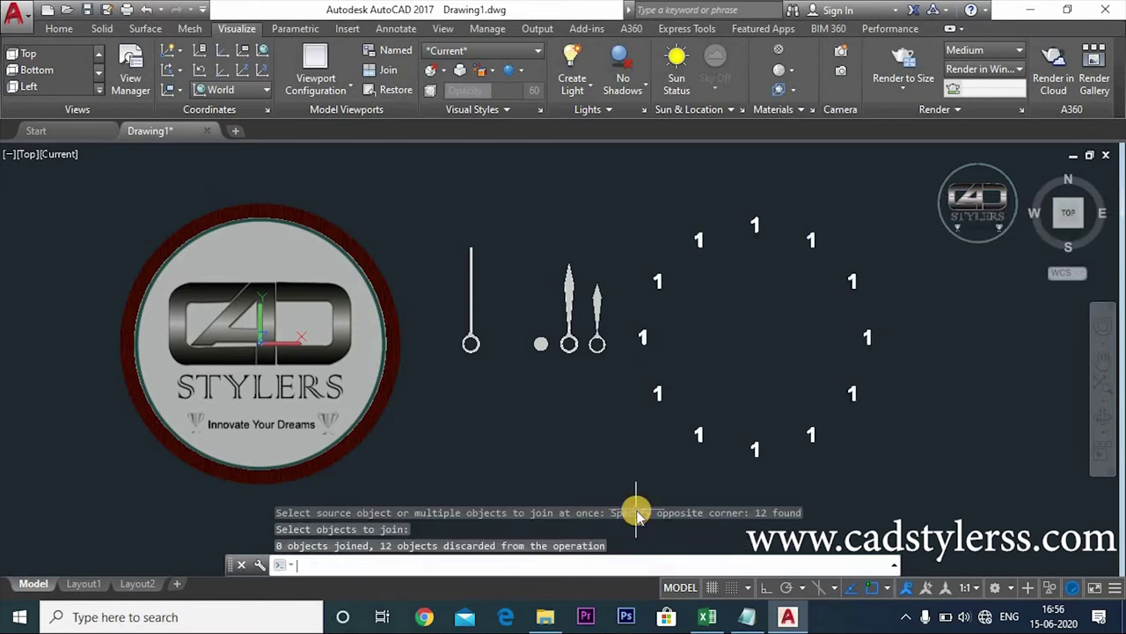
pyautogui.write('x')
# - Explode the twelve ab blocks selected with a crossing window
pyautogui.press('Return')
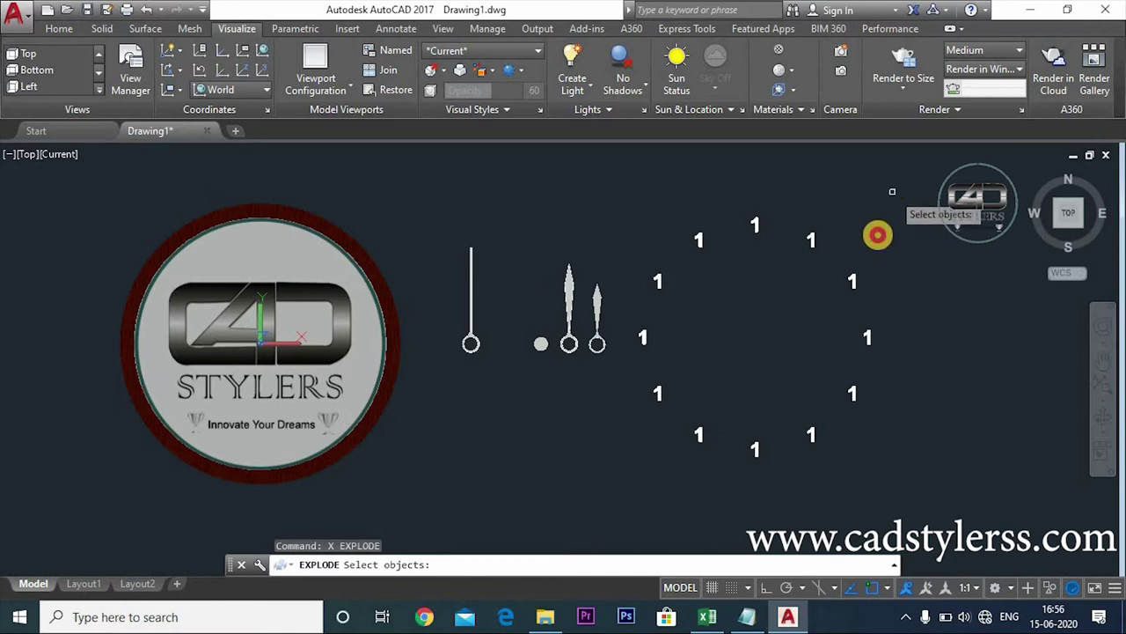
pyautogui.click(893, 190)
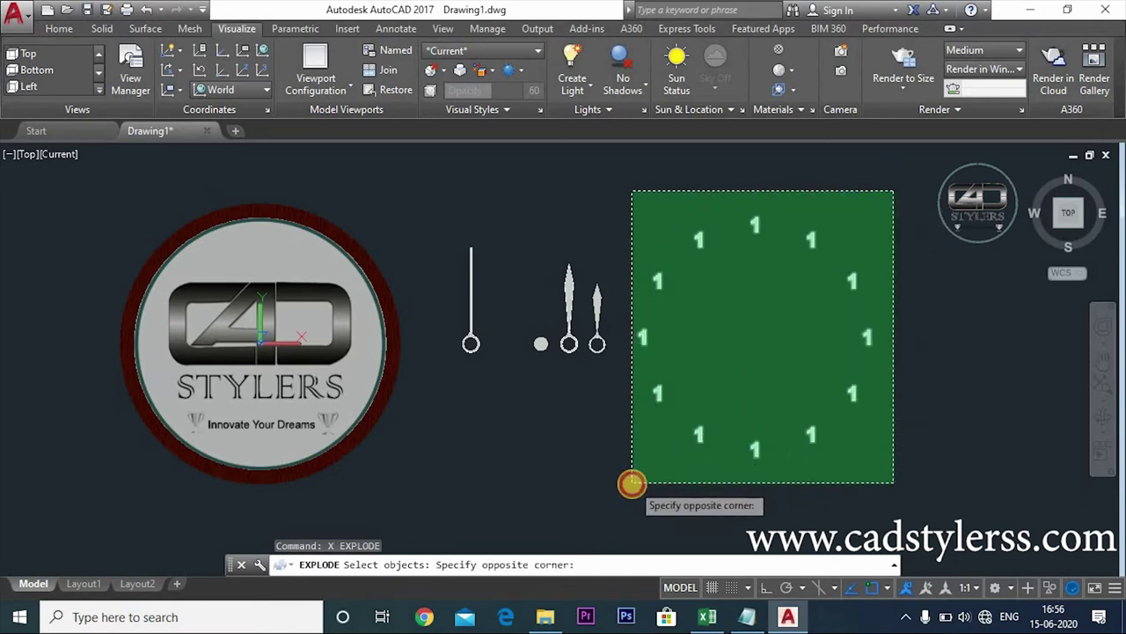
pyautogui.click(632, 484)
pyautogui.press('Return')
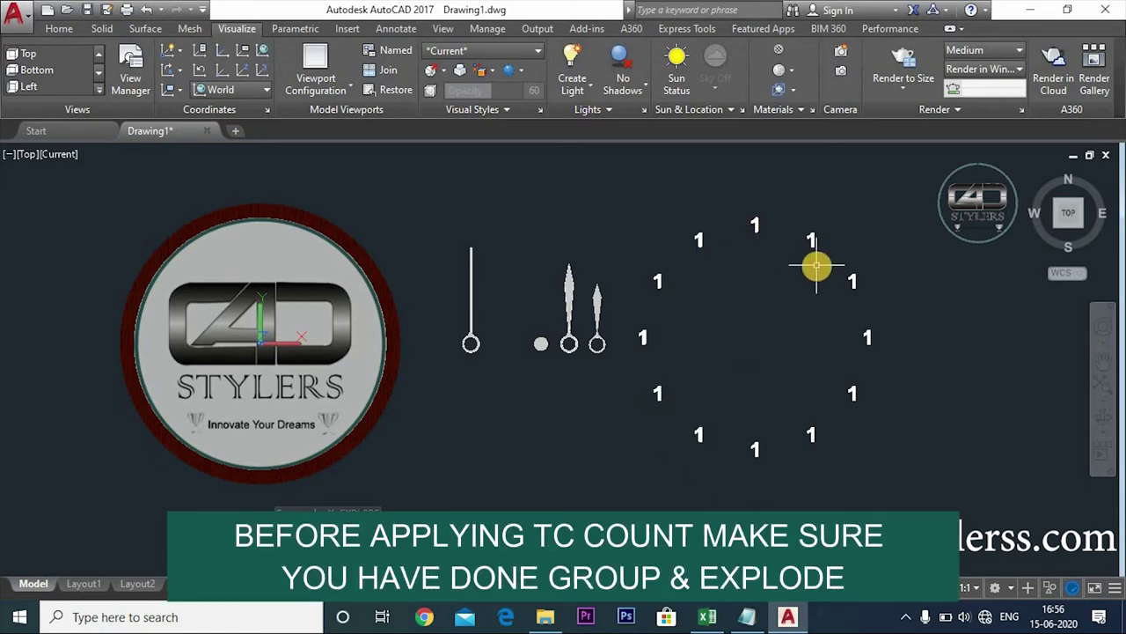
# - Start TCOUNT and pick the twelve 1 labels clockwise, beginning just right of the top
pyautogui.write('T')
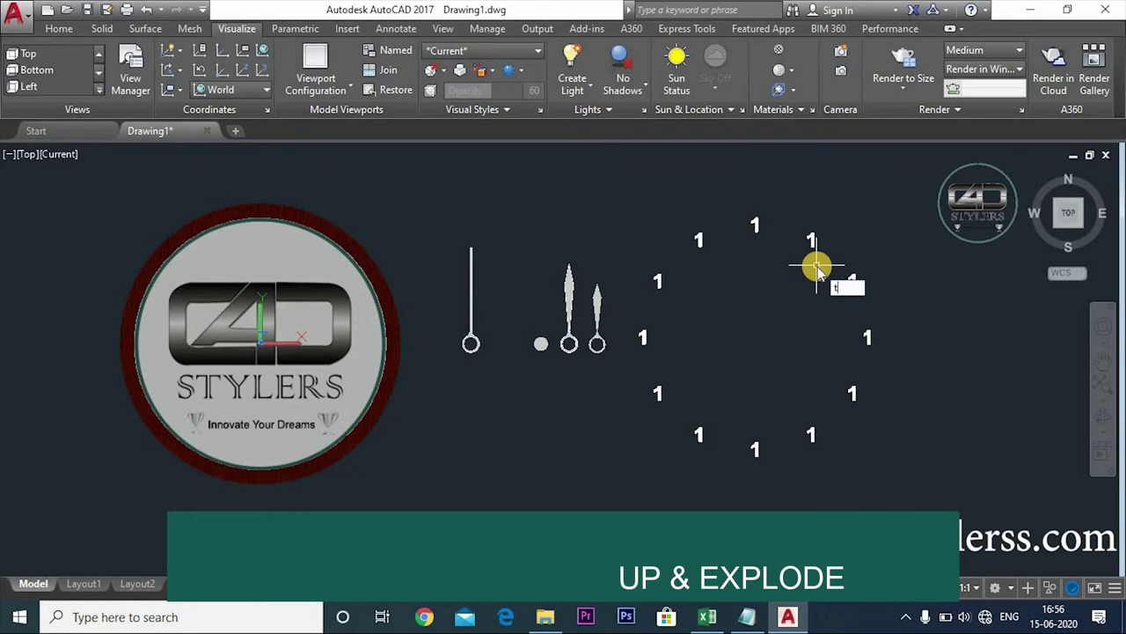
pyautogui.write('c')
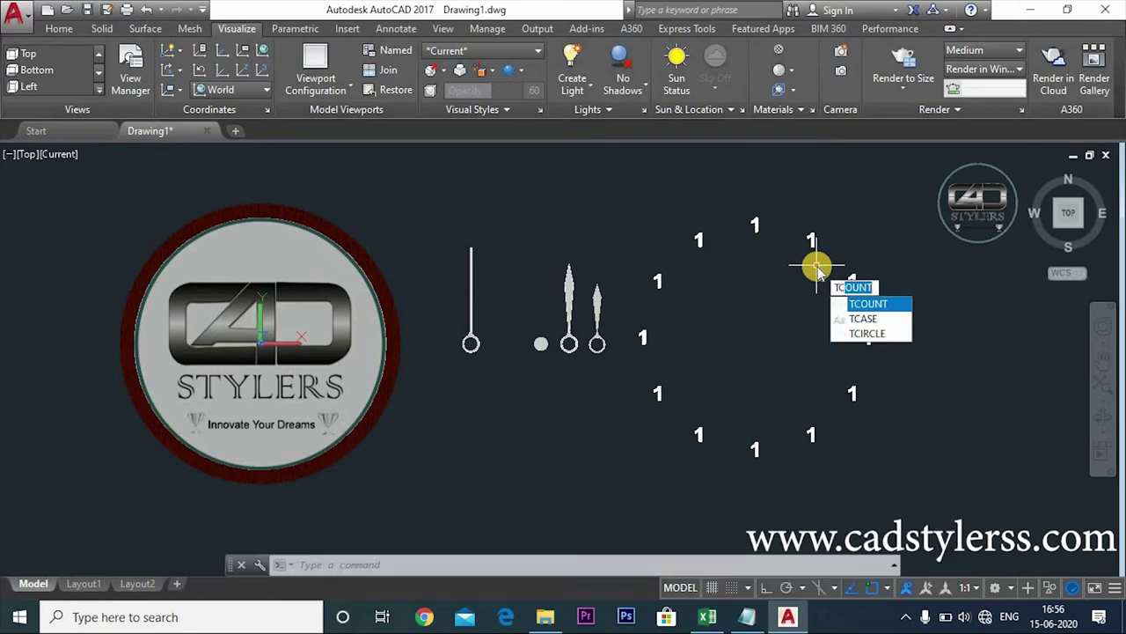
pyautogui.press('Return')
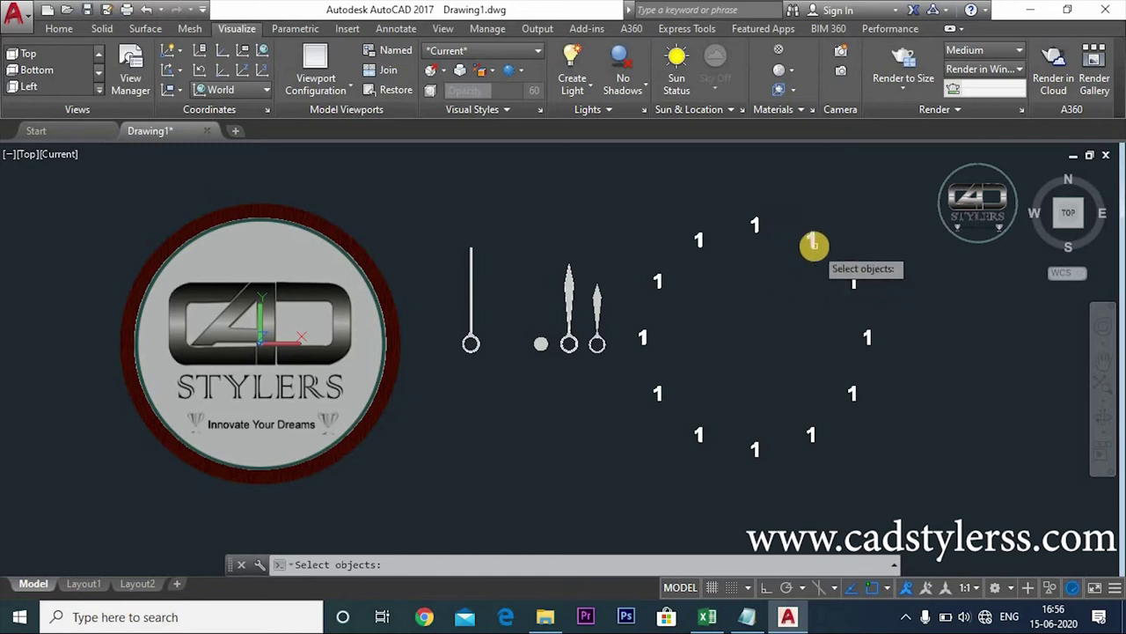
pyautogui.click(812, 243)
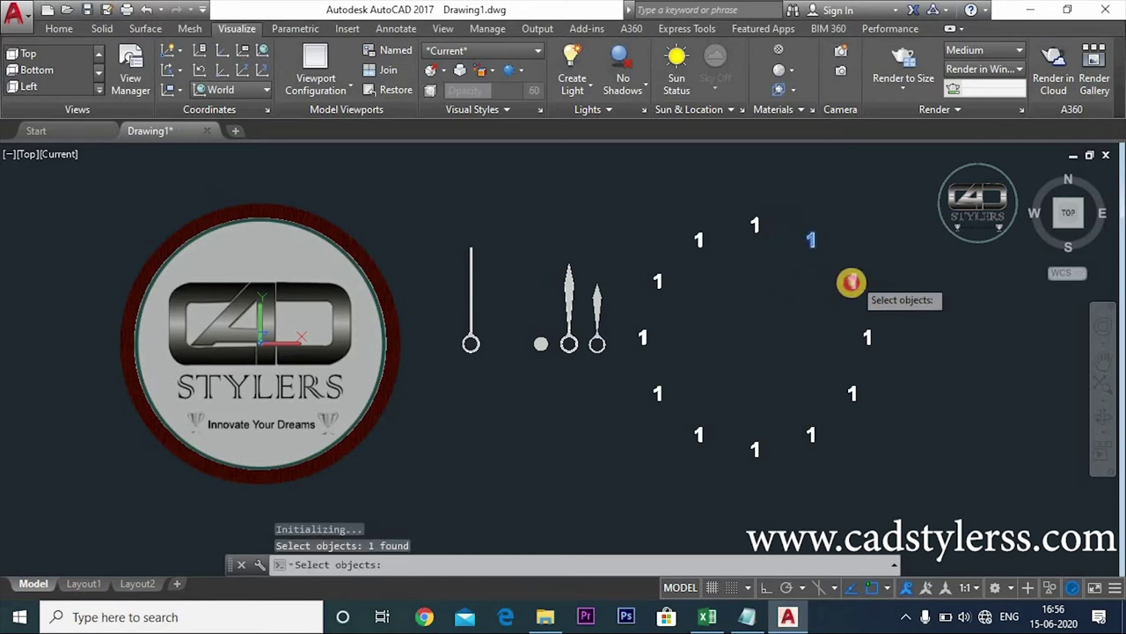
pyautogui.click(850, 281)
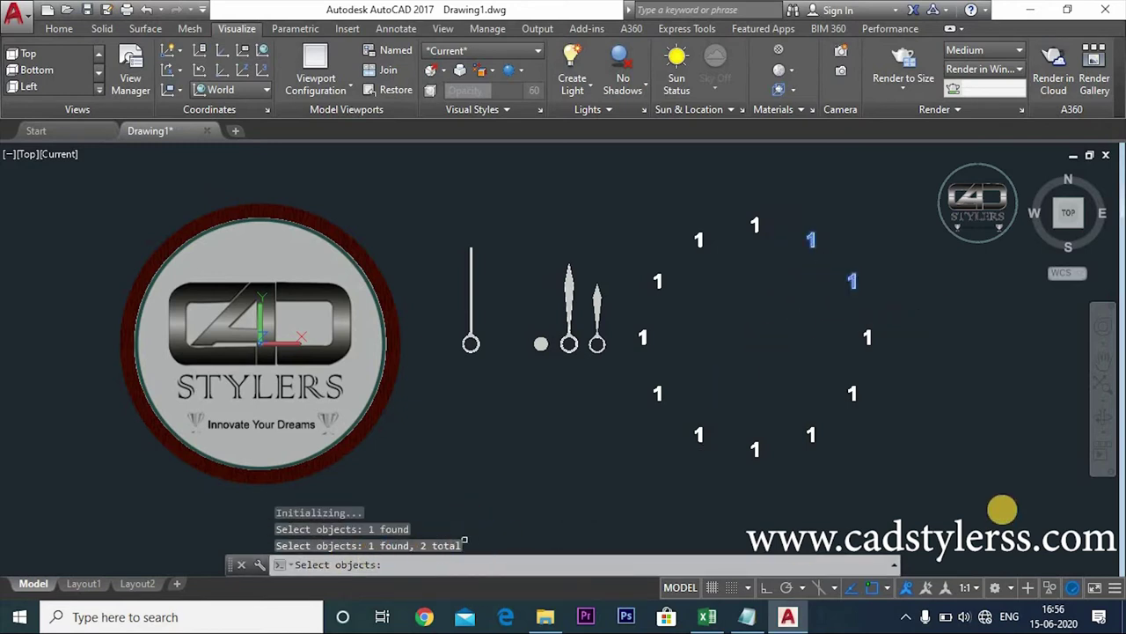
pyautogui.click(870, 338)
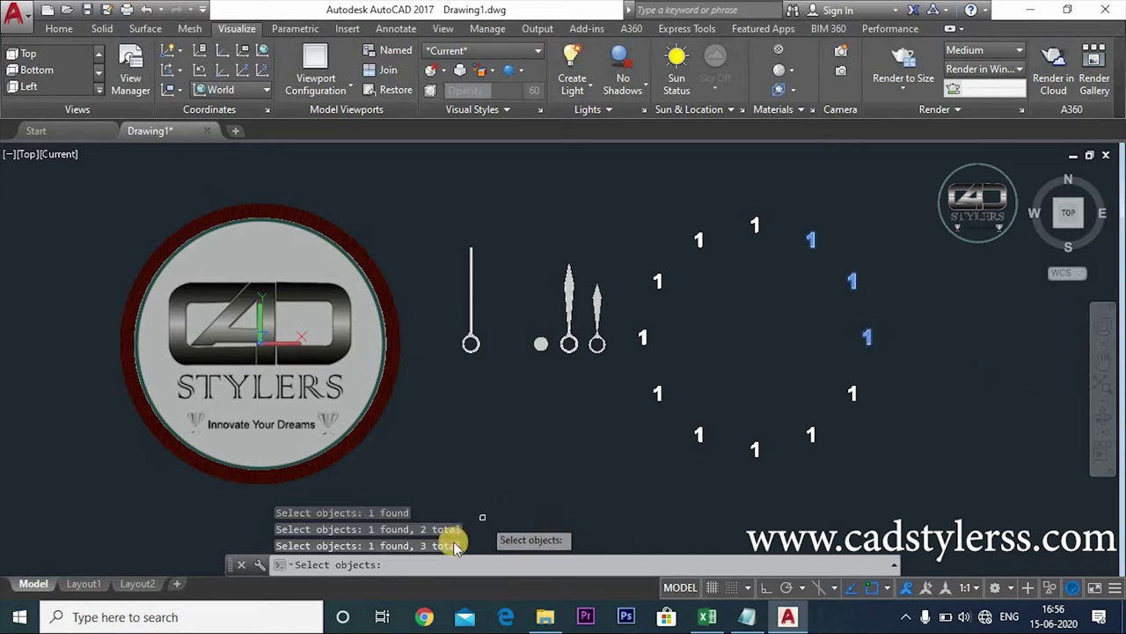
pyautogui.click(853, 395)
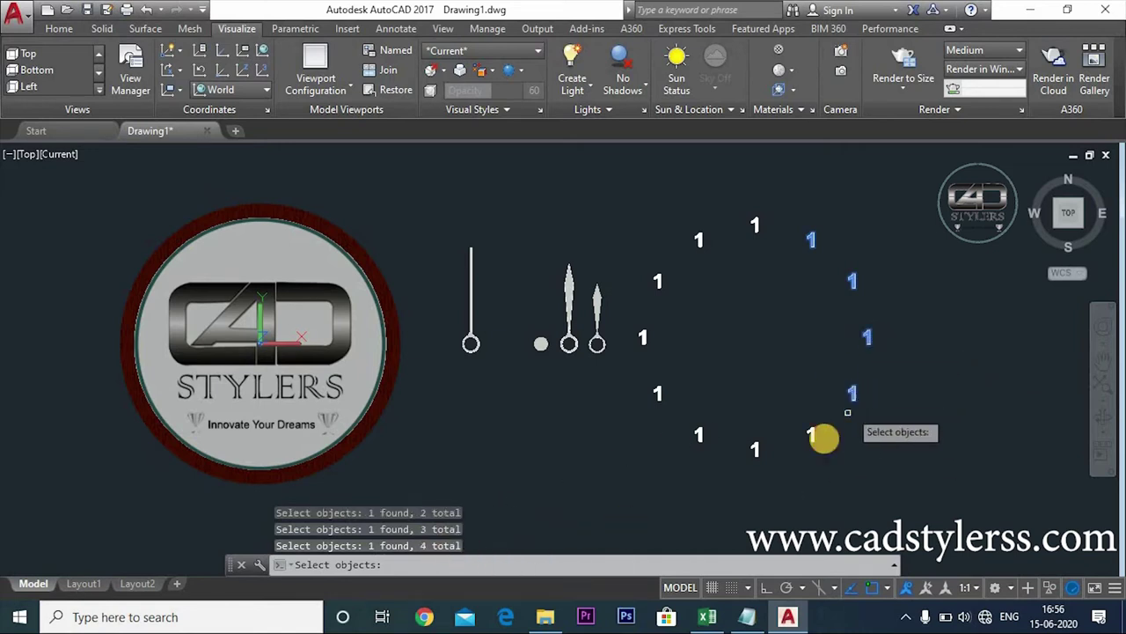
pyautogui.click(813, 436)
pyautogui.click(756, 450)
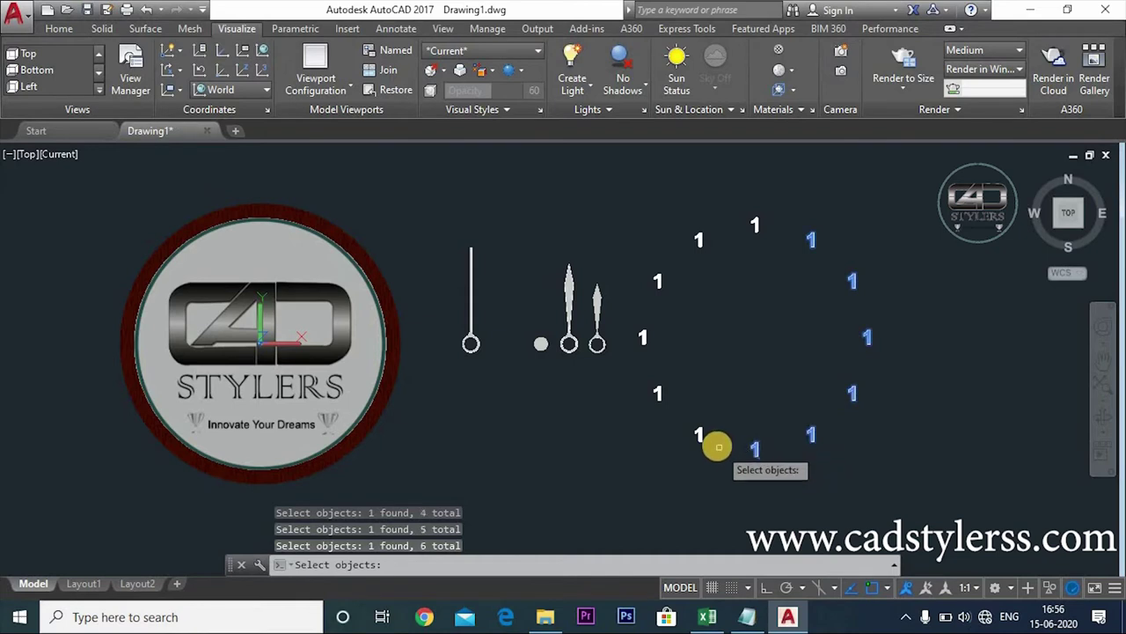
pyautogui.click(698, 432)
pyautogui.click(656, 398)
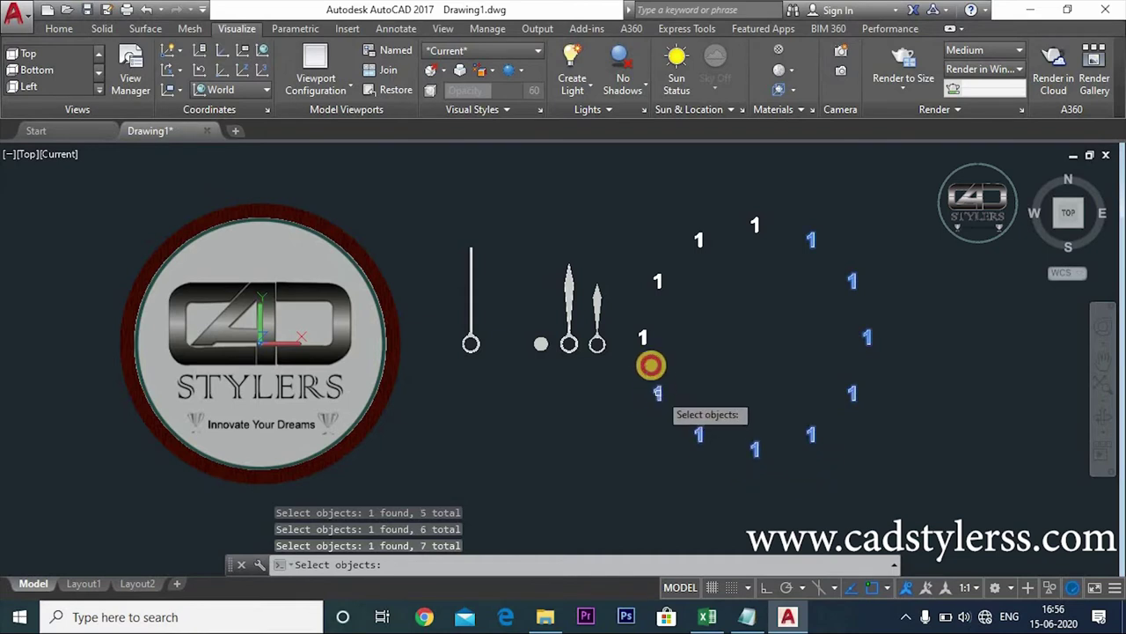
pyautogui.click(643, 342)
pyautogui.click(656, 282)
pyautogui.click(698, 241)
pyautogui.click(762, 226)
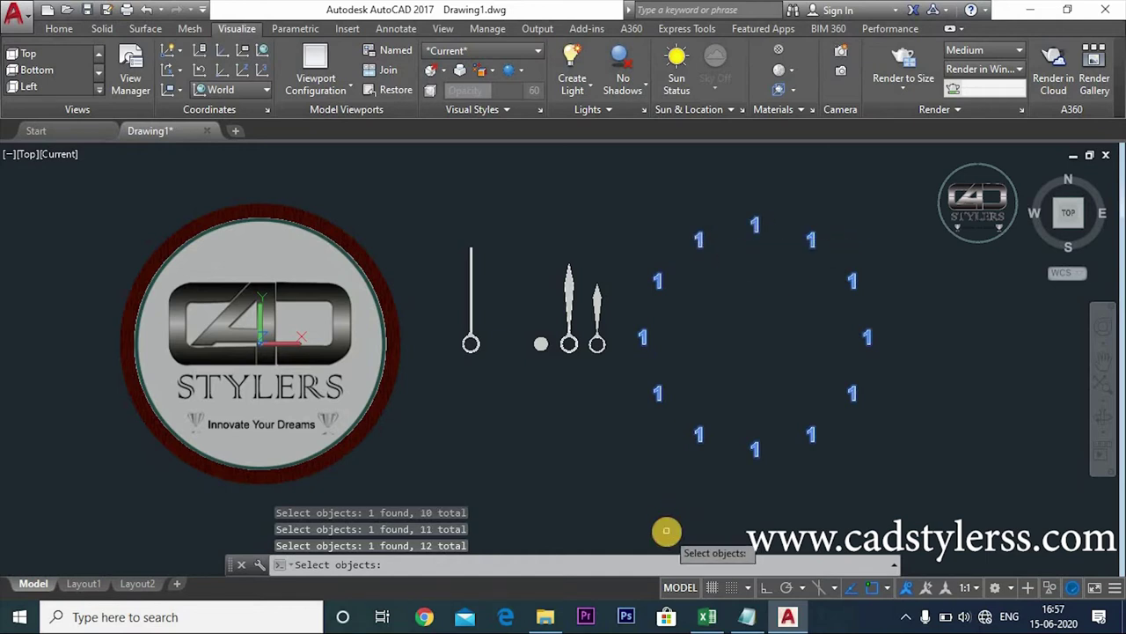
# - Number the labels in select order, starting at 1 with increment 1, overwriting the text
pyautogui.press('Return')
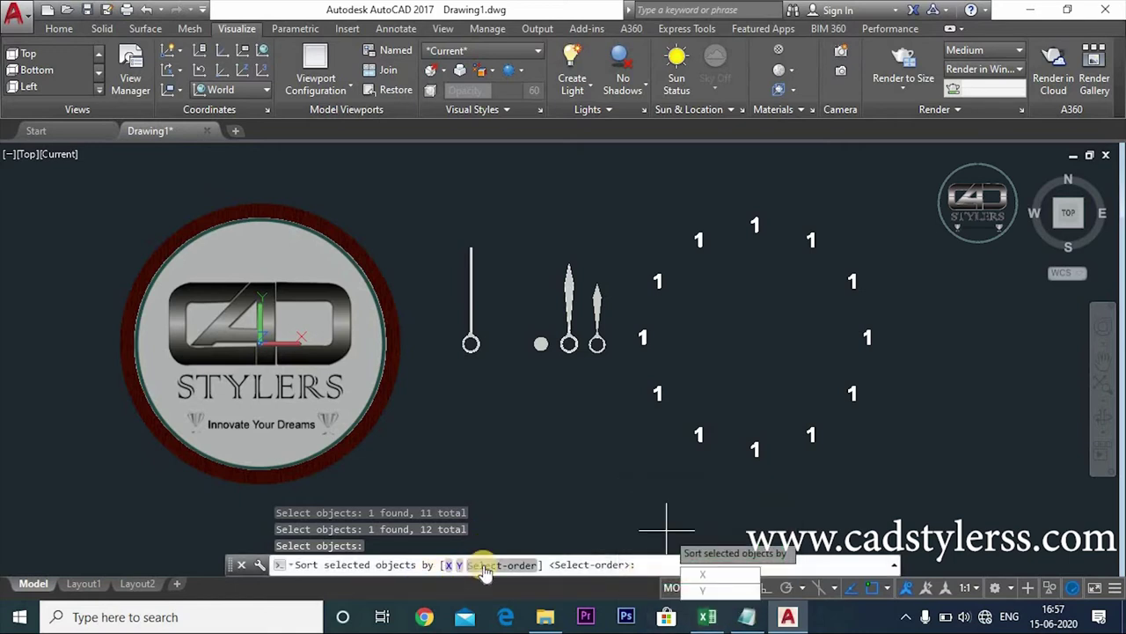
pyautogui.click(483, 567)
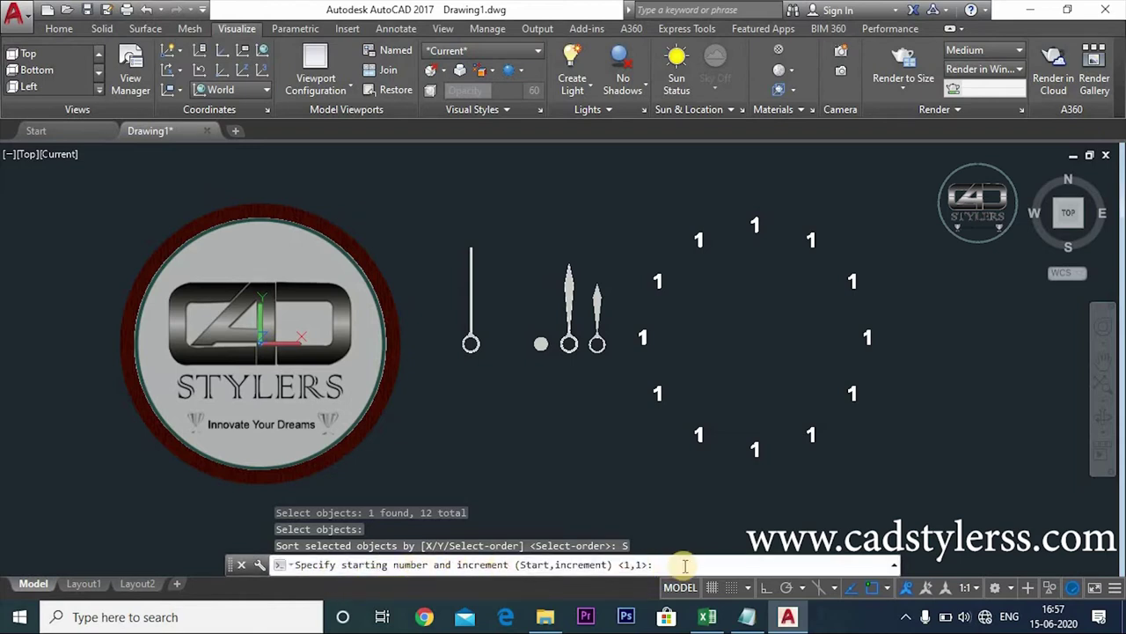
pyautogui.press('Return')
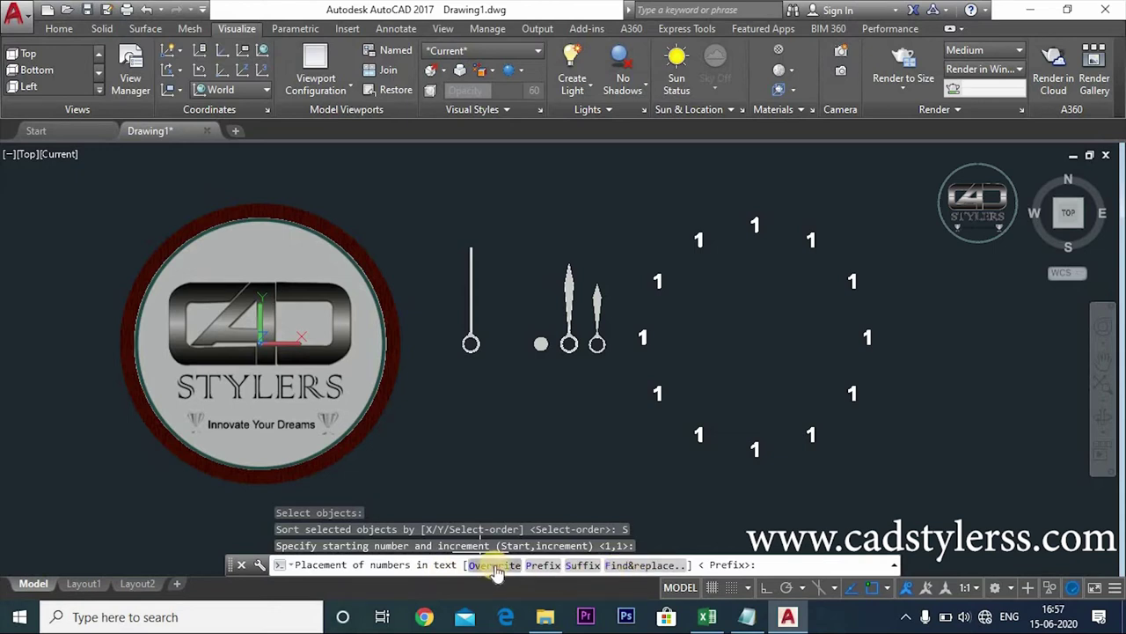
pyautogui.click(495, 568)
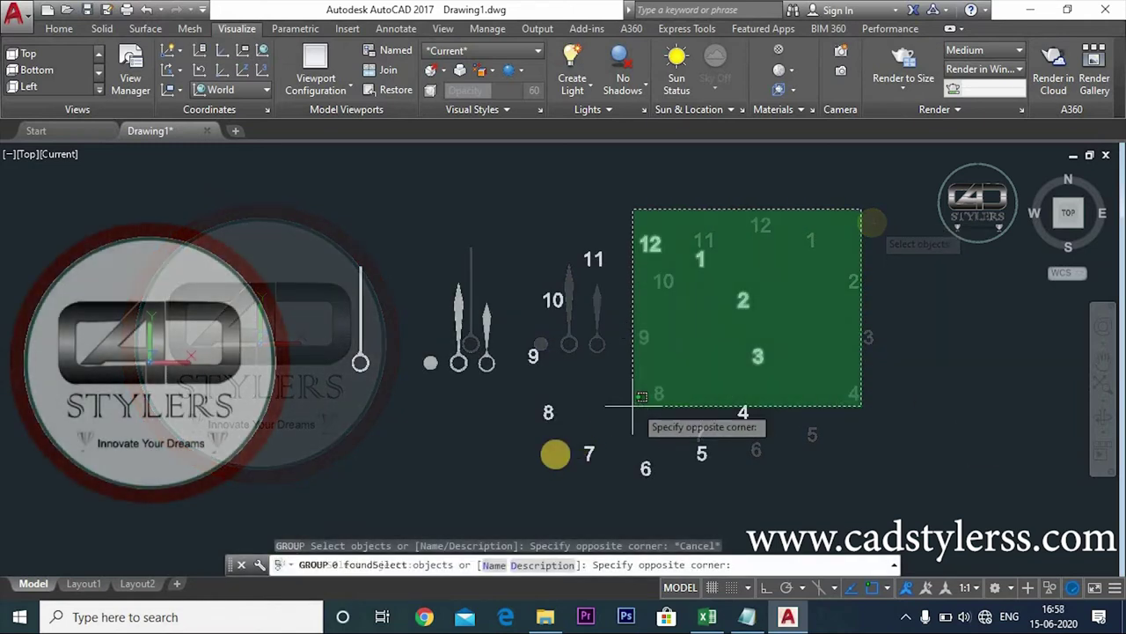
pyautogui.click(515, 502)
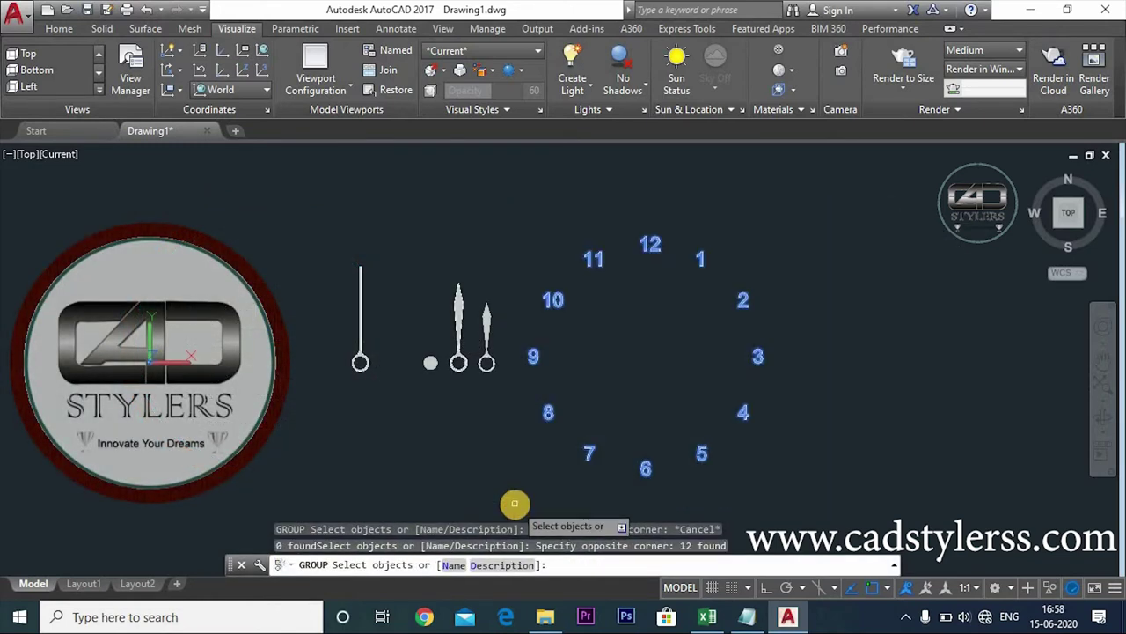
# - Create a group from the twelve numbers
pyautogui.press('Return')
pyautogui.press('Escape')
pyautogui.press('Escape')
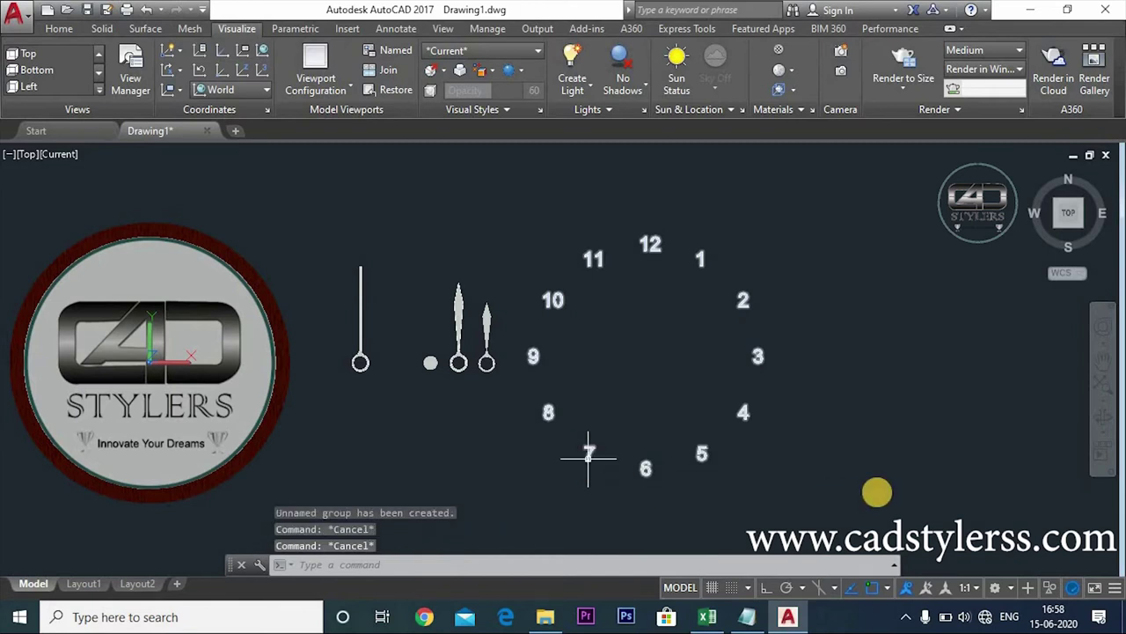
pyautogui.press('Escape')
# - Move the numeral group 350 units left with Ortho on
pyautogui.write('m')
pyautogui.press('Return')
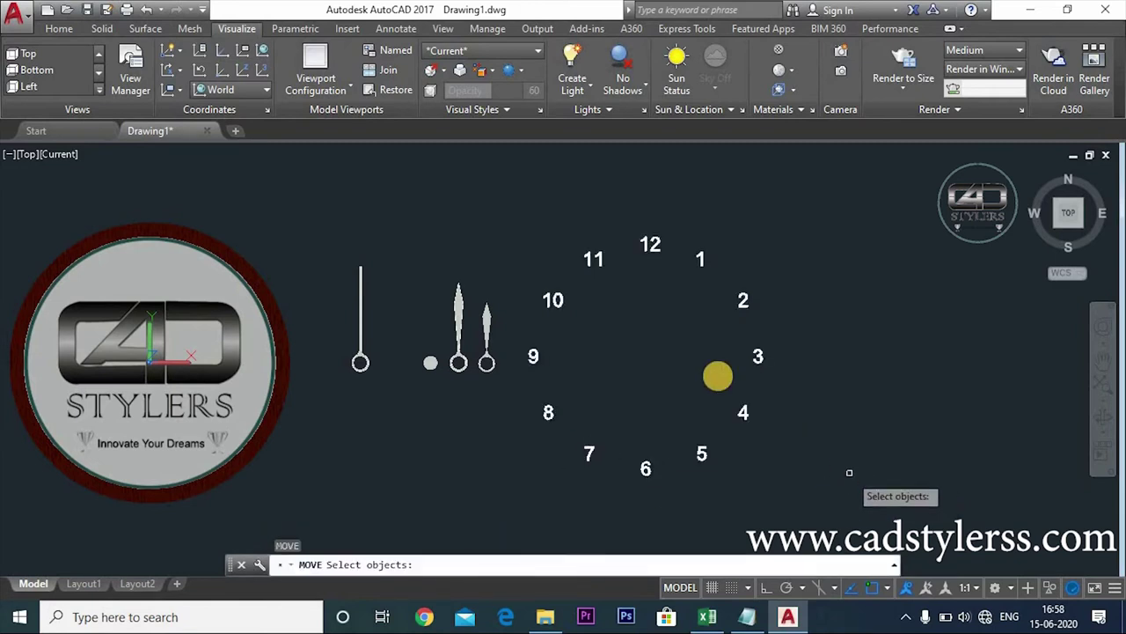
pyautogui.click(653, 247)
pyautogui.press('Escape')
pyautogui.write('m')
pyautogui.press('Return')
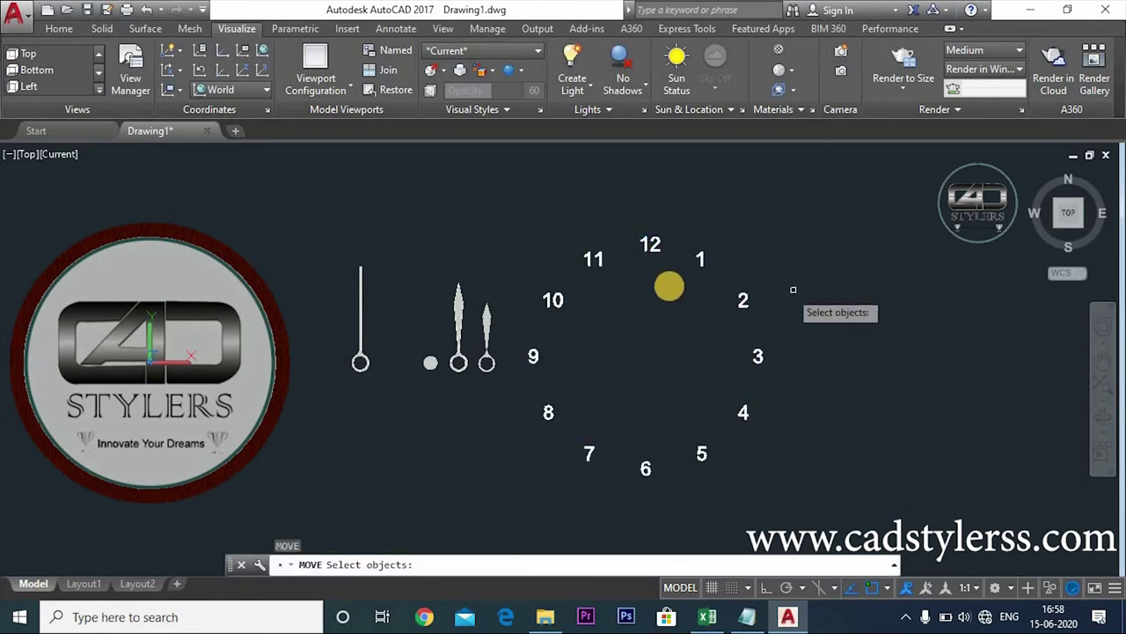
pyautogui.click(653, 250)
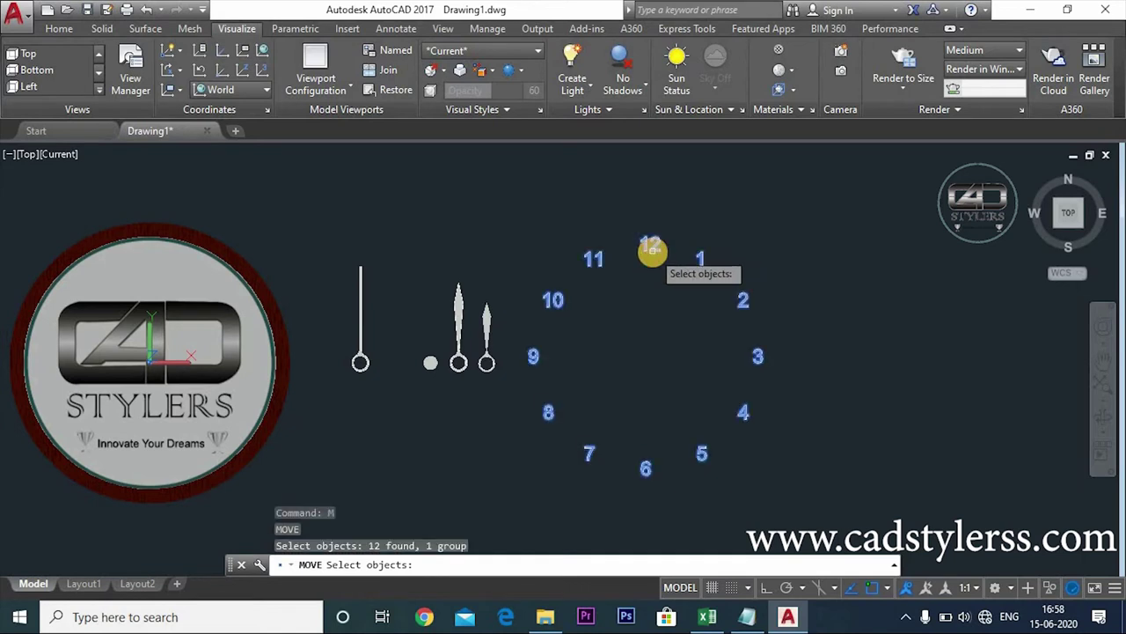
pyautogui.press('Return')
pyautogui.moveTo(641, 410); pyautogui.dragTo(884, 382, button='middle')
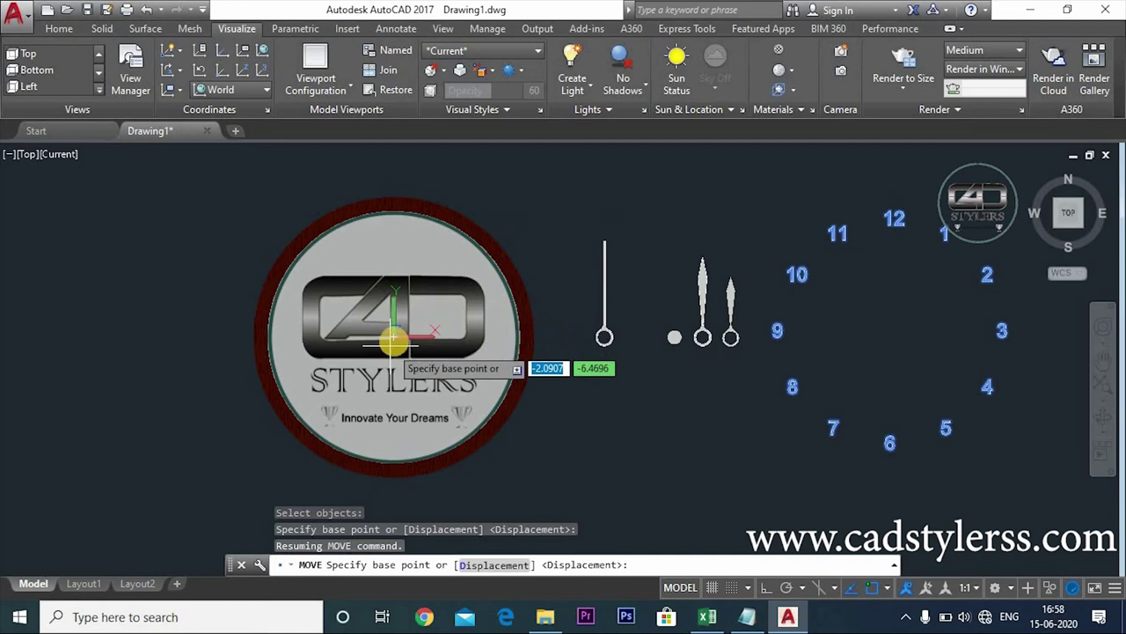
pyautogui.click(395, 339)
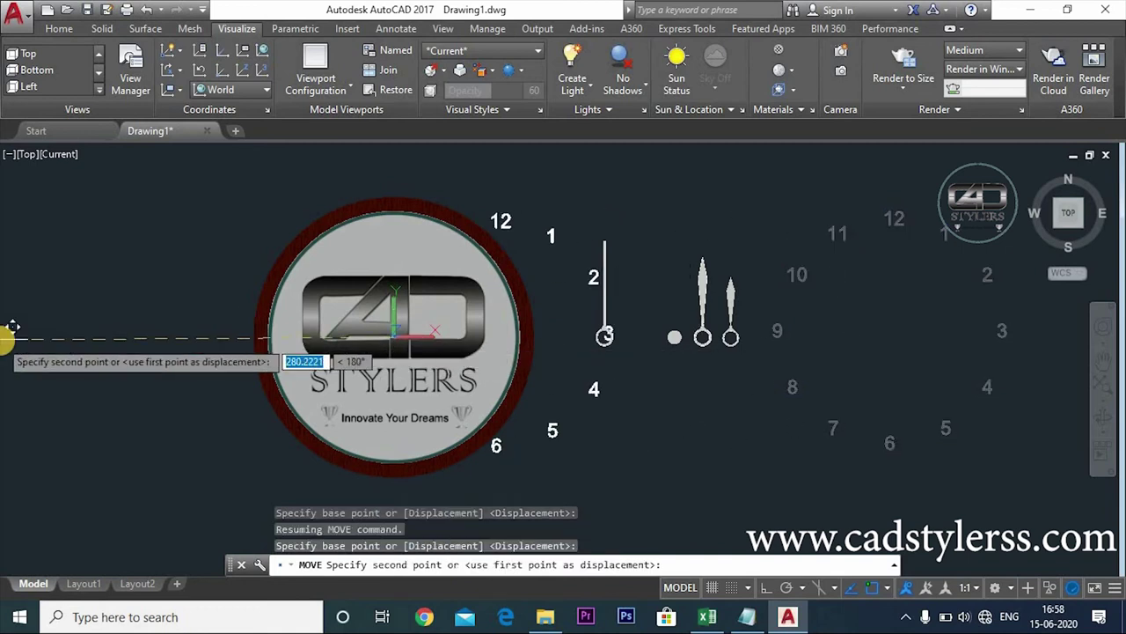
pyautogui.moveTo(788, 617)
pyautogui.press('F8')
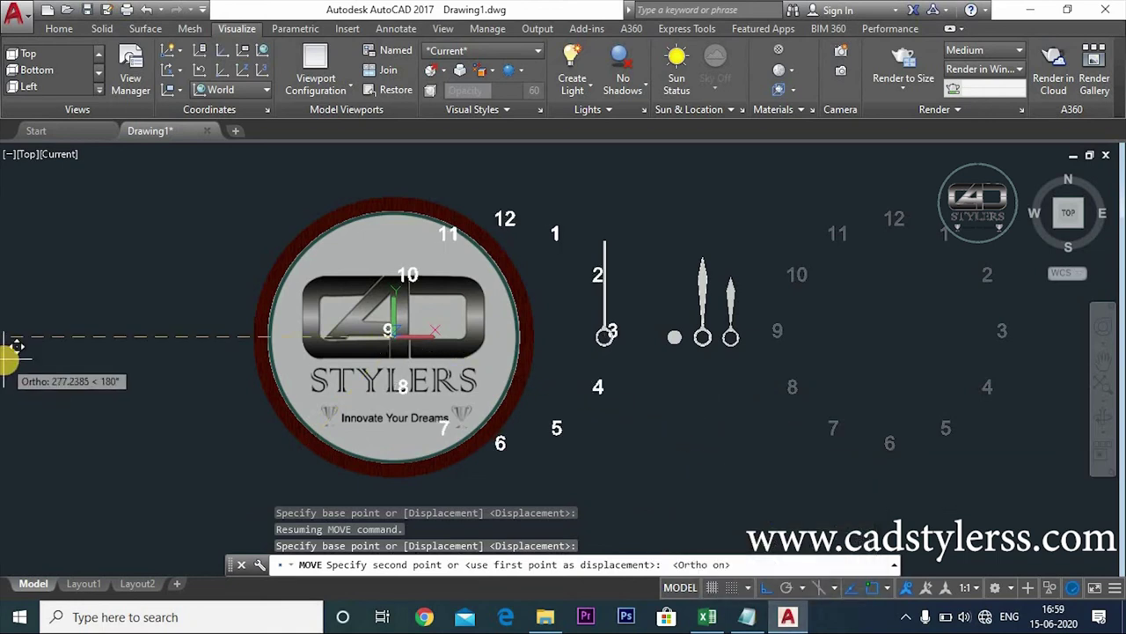
pyautogui.write('350')
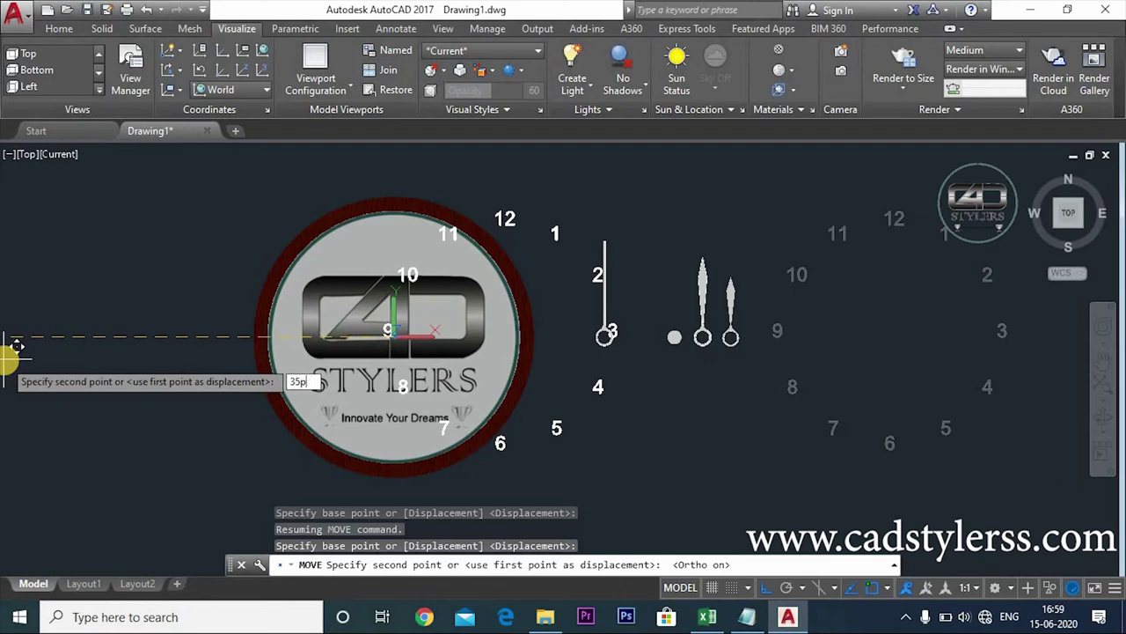
pyautogui.press('Return')
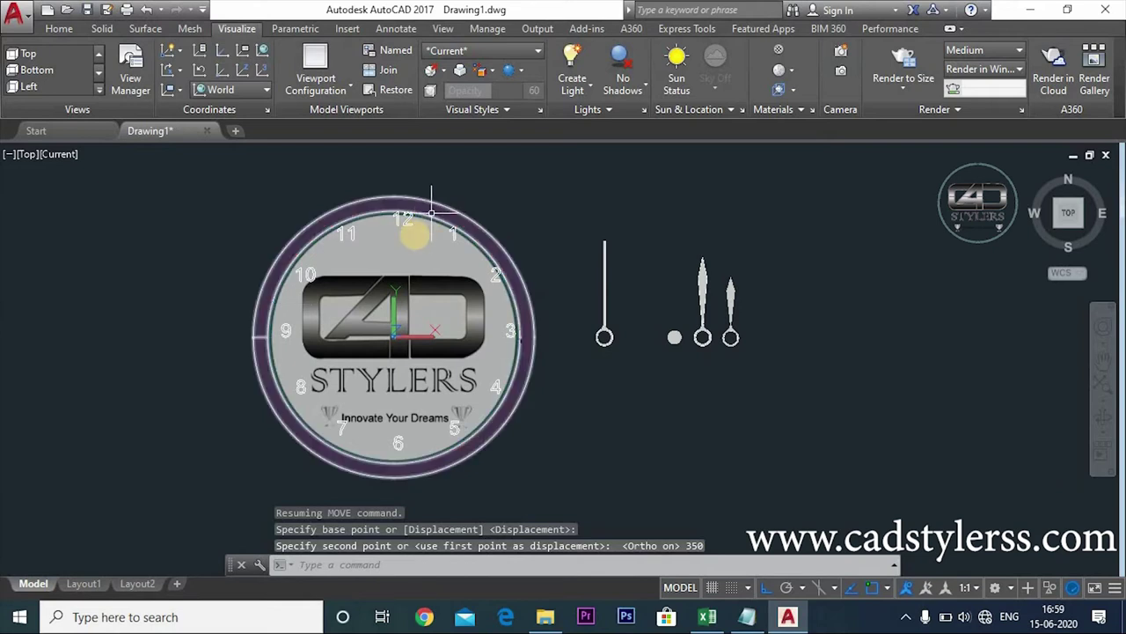
# - Move the numeral ring again to centre it on the clock face
pyautogui.scroll(2, 415, 236)
pyautogui.write('m')
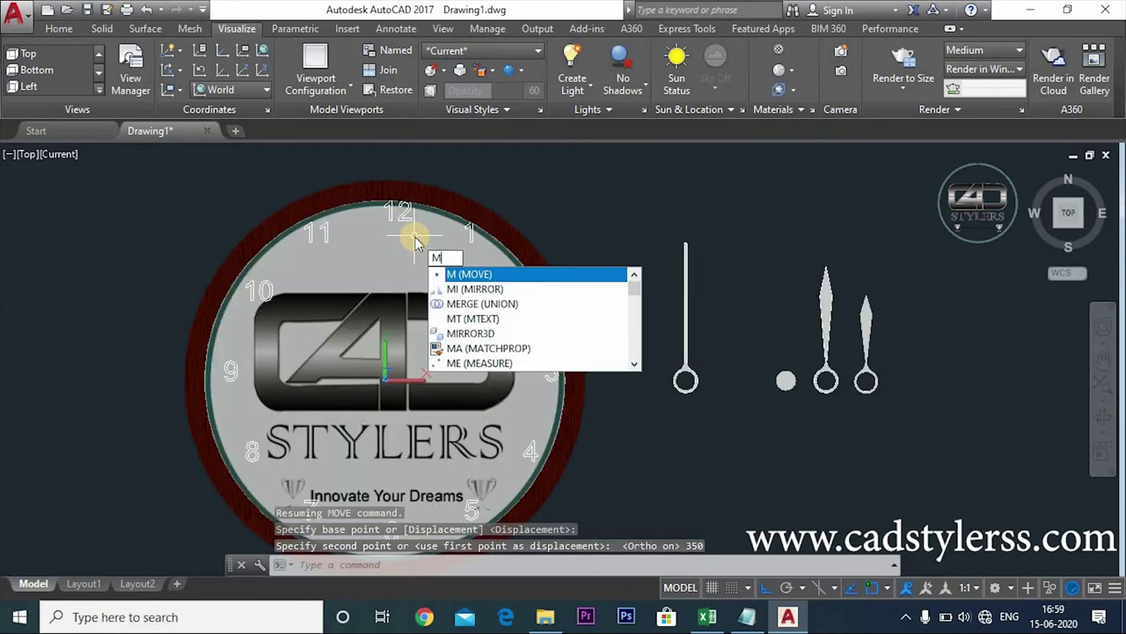
pyautogui.press('Return')
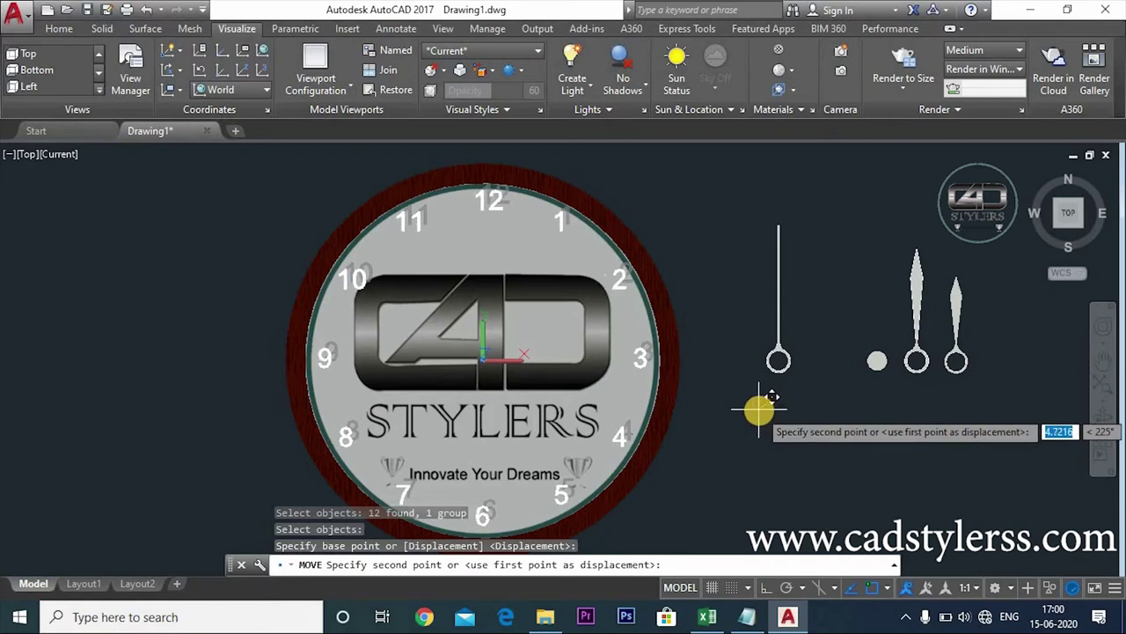
pyautogui.click(760, 410)
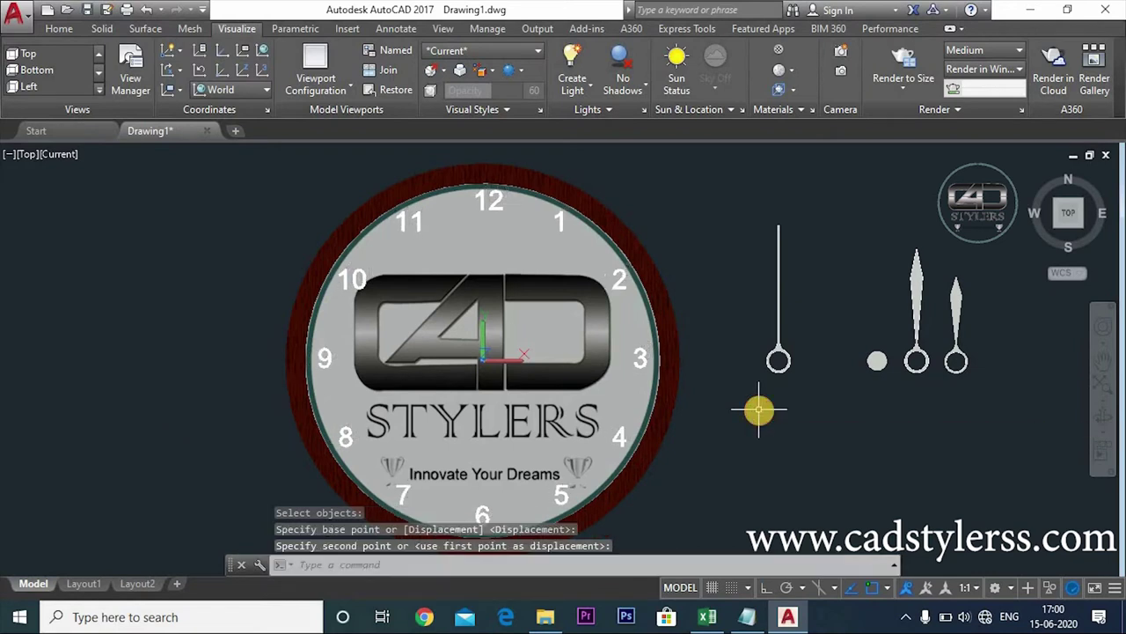
pyautogui.click(762, 466)
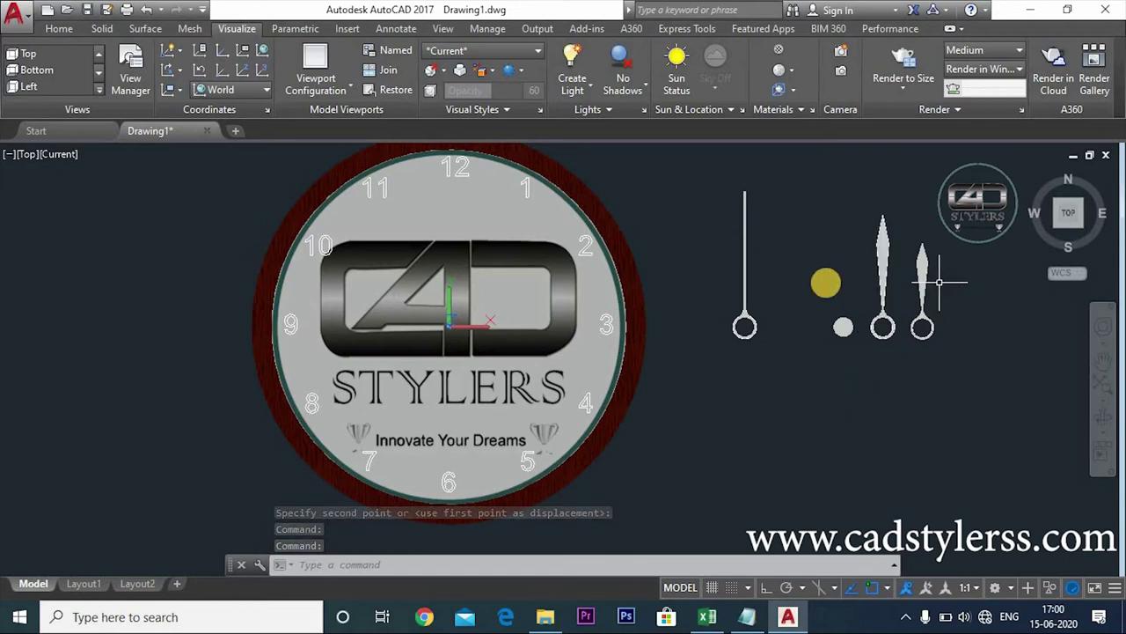
# - Drag the dark red Plastic material from the library onto the three hands and centre disc
pyautogui.moveTo(825, 282); pyautogui.dragTo(869, 286)
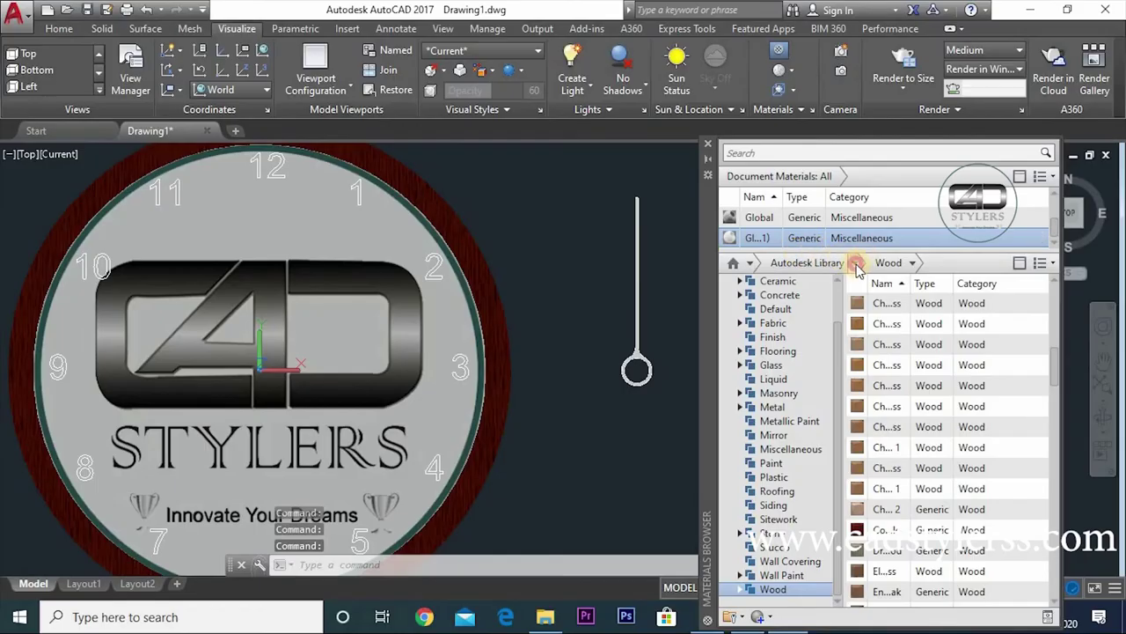
pyautogui.click(855, 263)
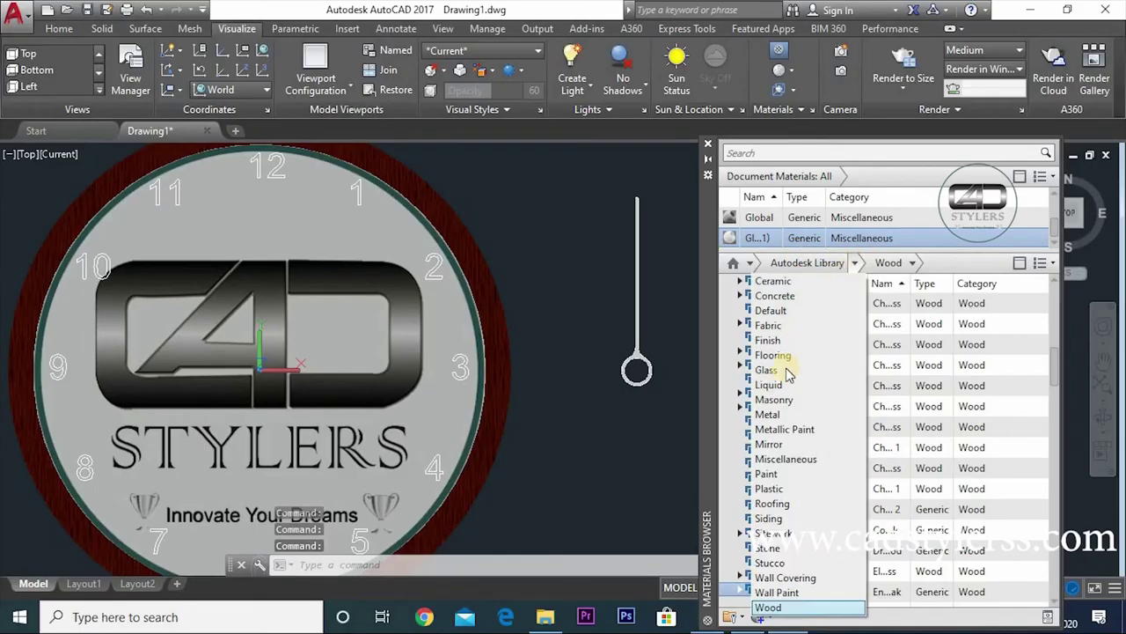
pyautogui.click(775, 490)
pyautogui.moveTo(889, 447)
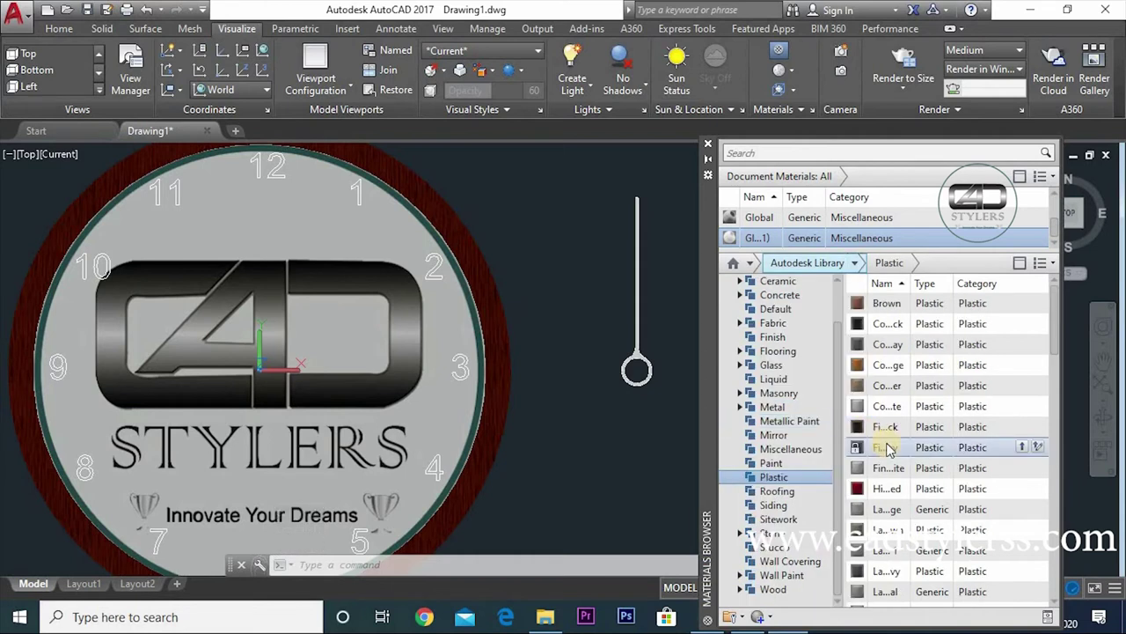
pyautogui.moveTo(871, 475); pyautogui.dragTo(635, 336)
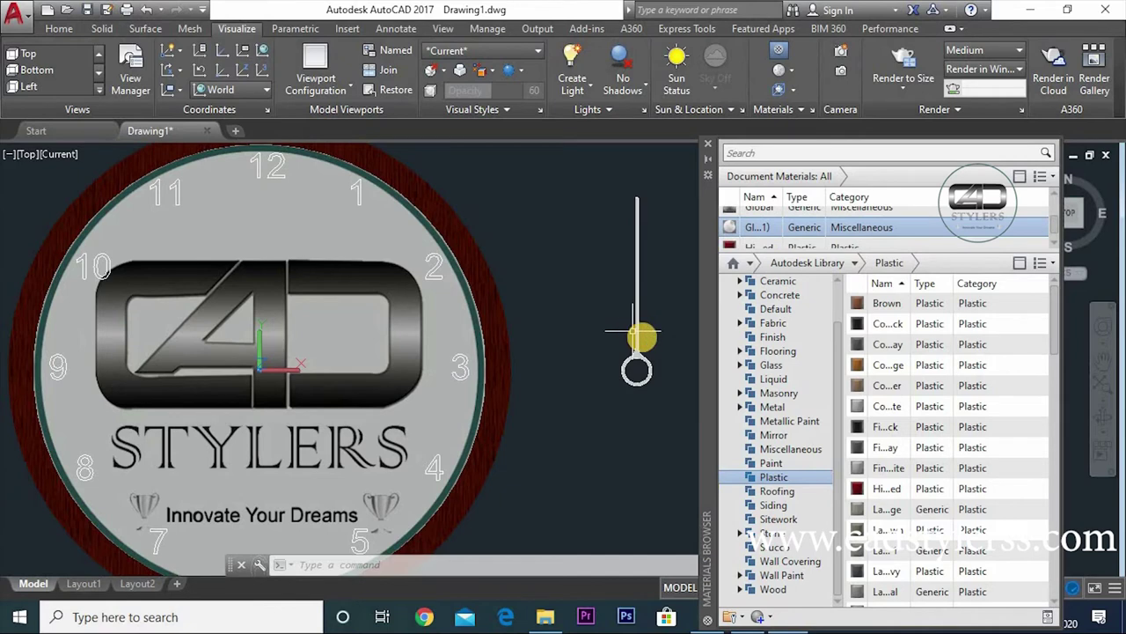
pyautogui.moveTo(834, 471); pyautogui.dragTo(637, 370)
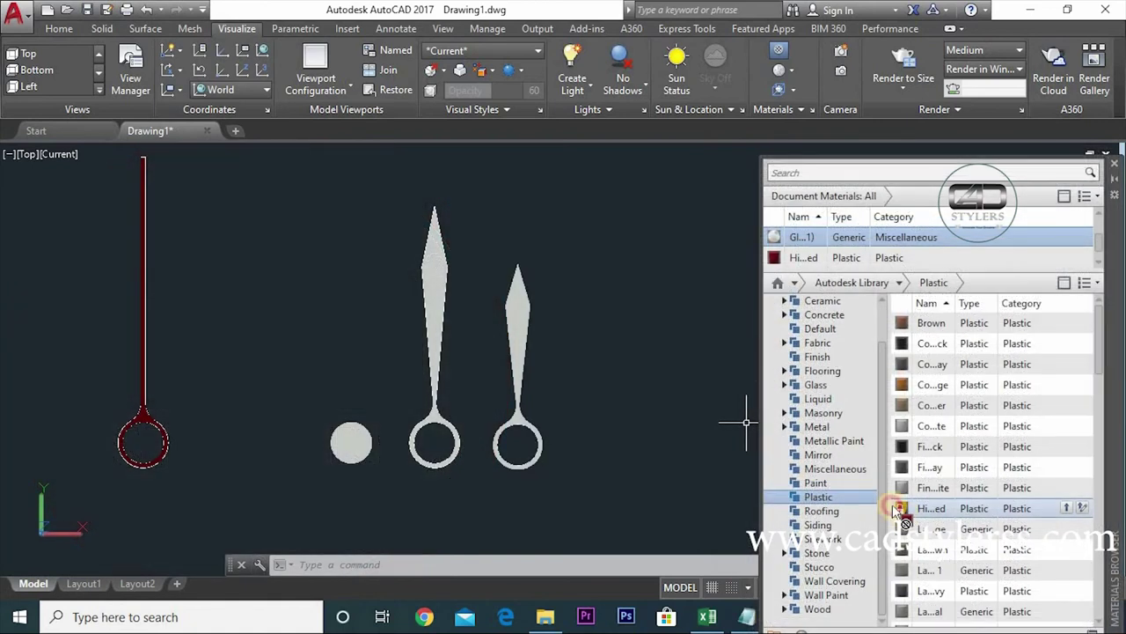
pyautogui.moveTo(899, 510); pyautogui.dragTo(661, 435)
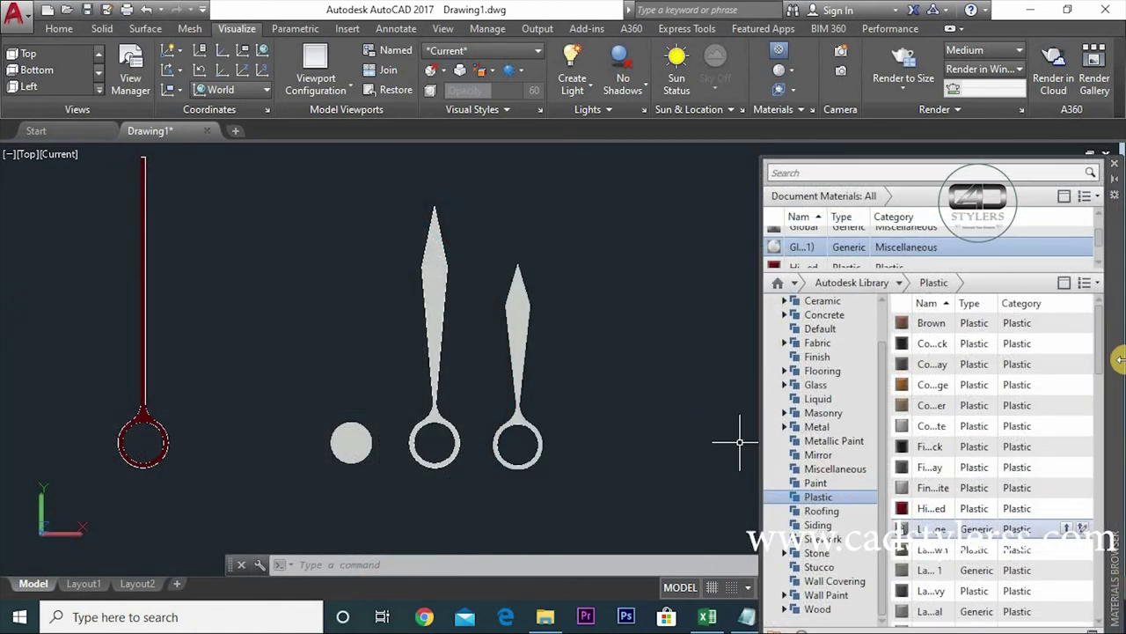
pyautogui.moveTo(590, 377); pyautogui.dragTo(351, 443)
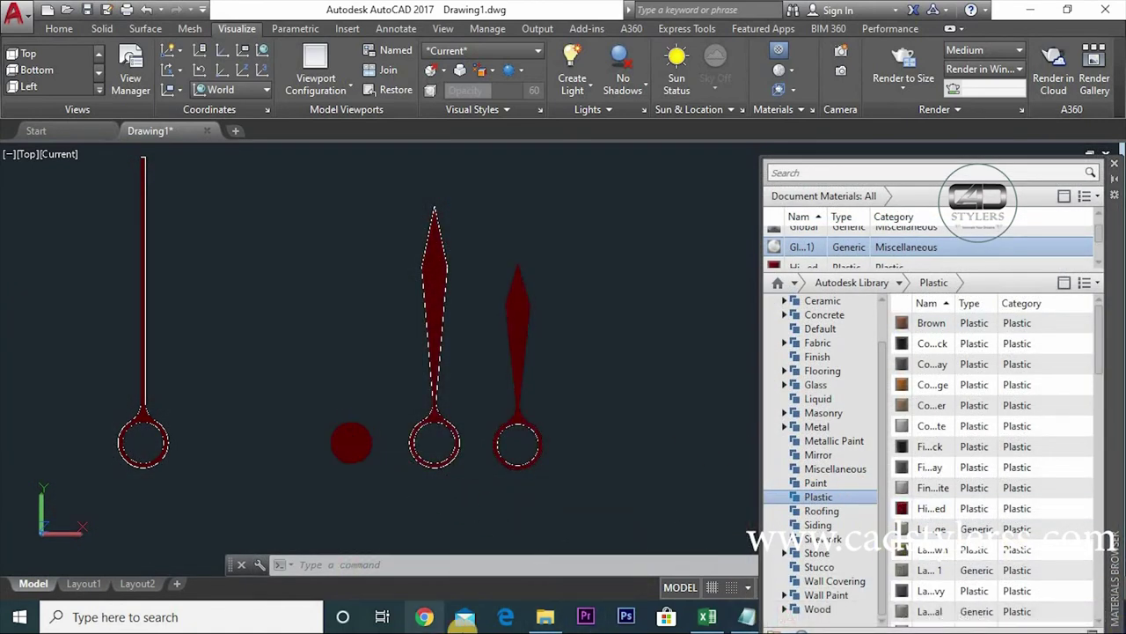
pyautogui.scroll(-4, 368, 414)
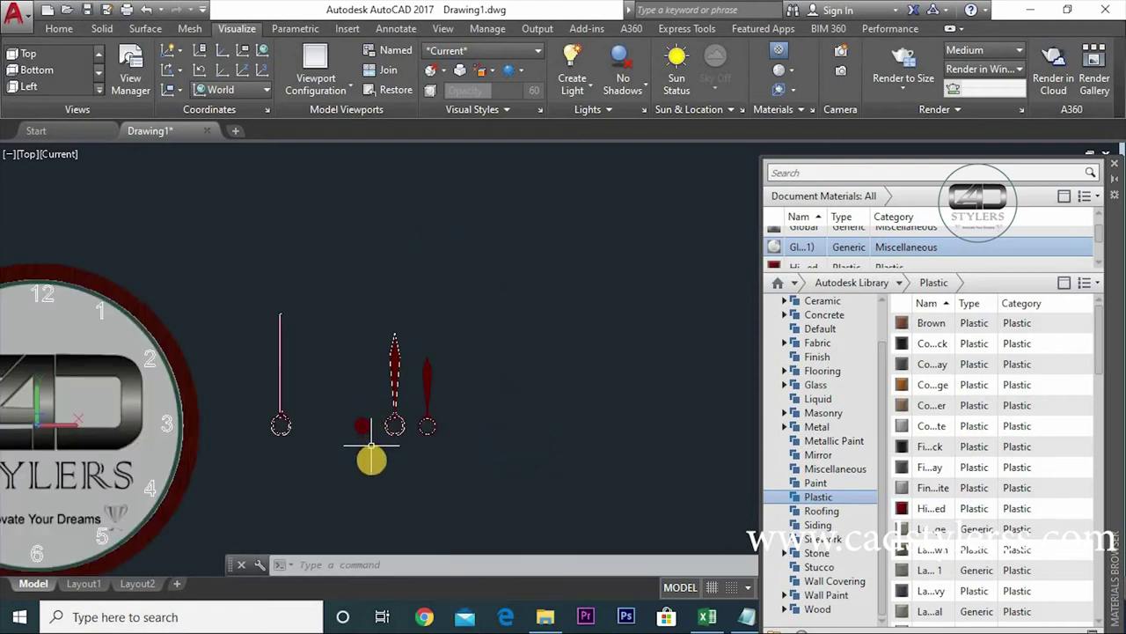
pyautogui.scroll(3, 370, 458)
pyautogui.scroll(2, 370, 458)
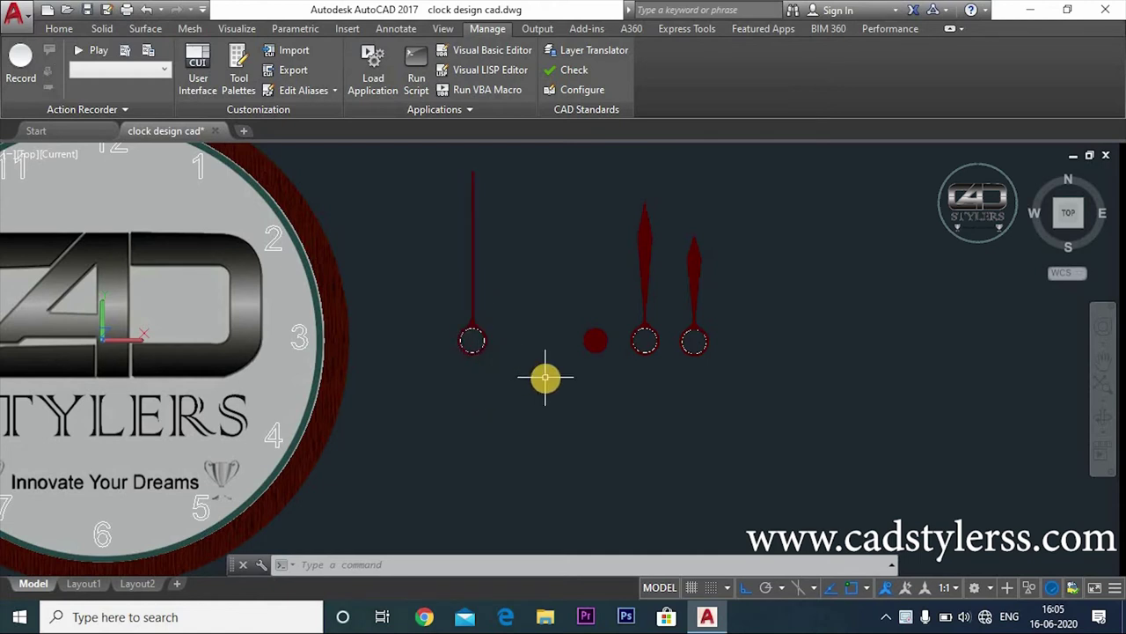
# - Group the left second hand under the name SEC
pyautogui.press('Return')
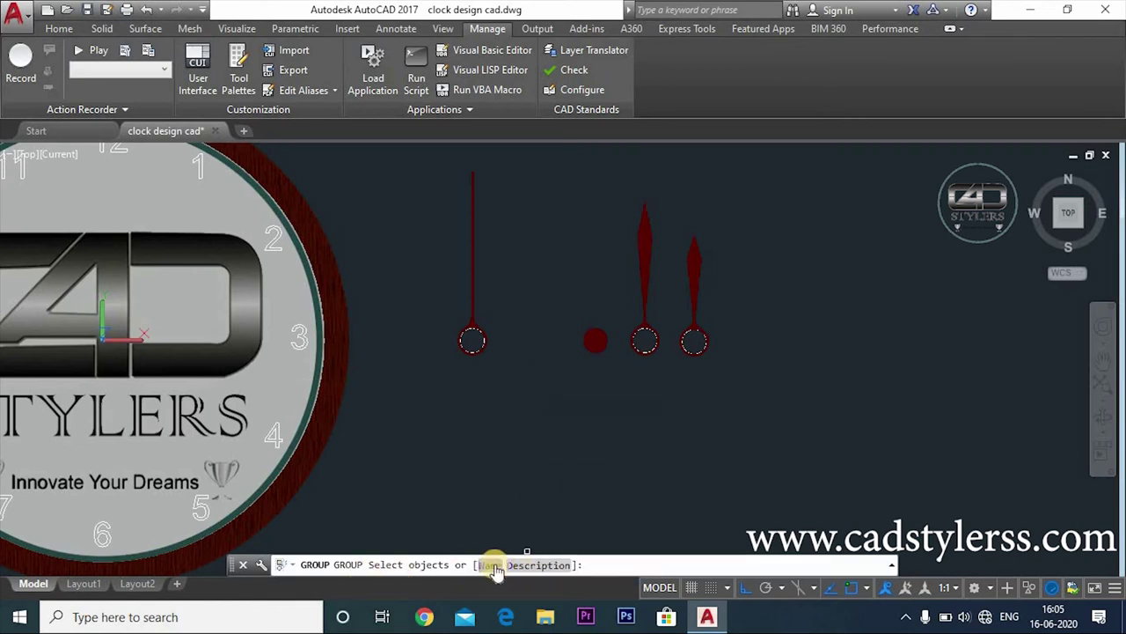
pyautogui.click(492, 565)
pyautogui.write('sec')
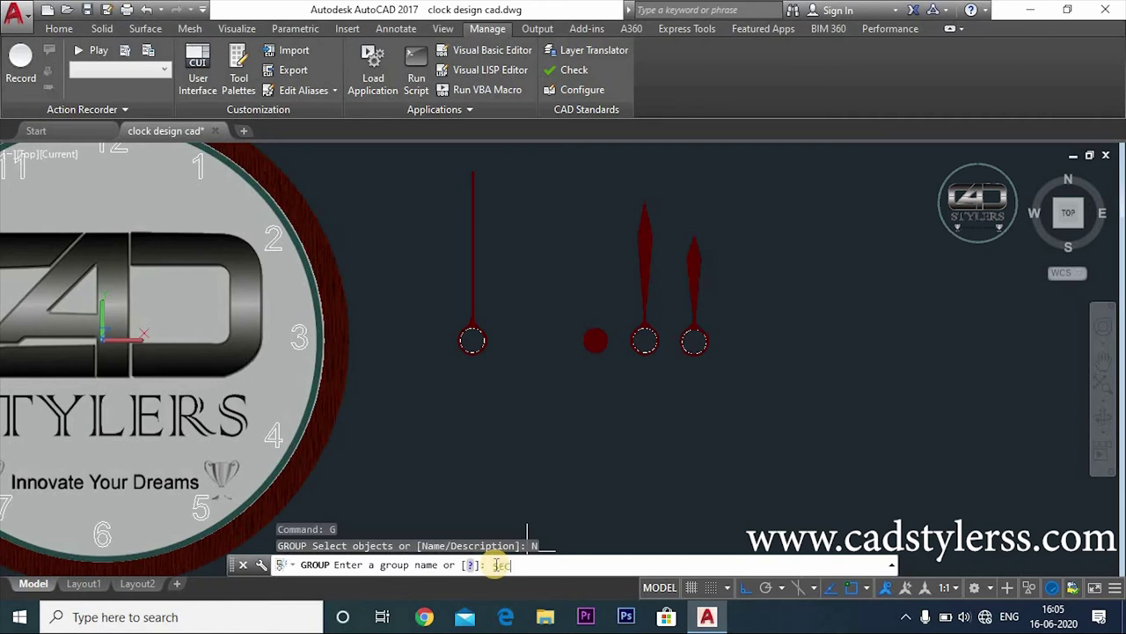
pyautogui.press('Return')
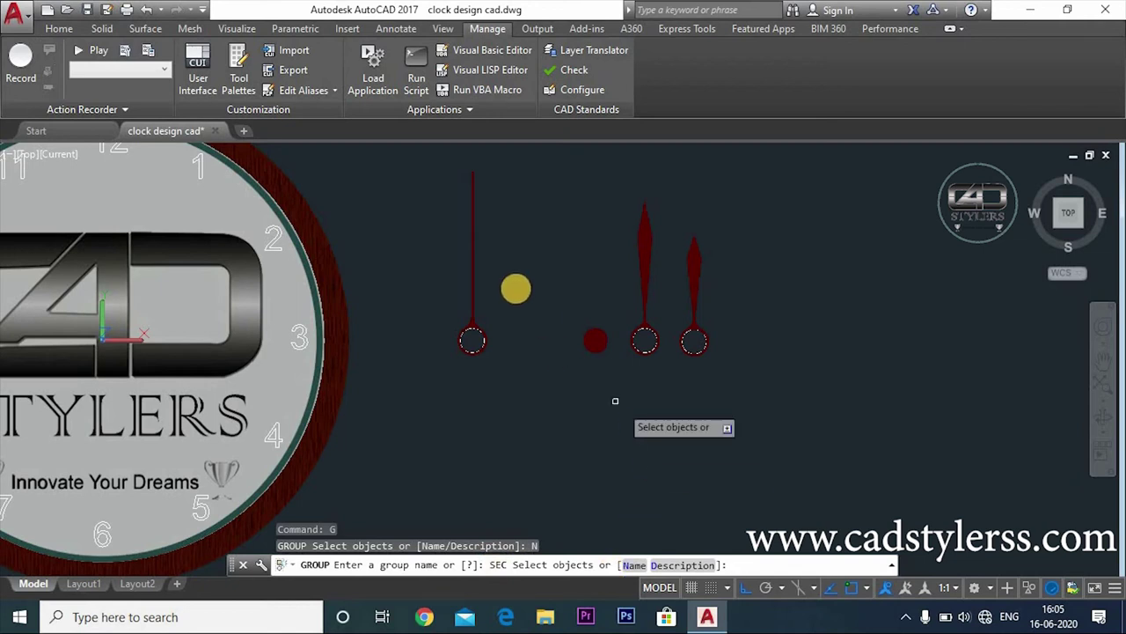
pyautogui.click(521, 247)
pyautogui.click(434, 415)
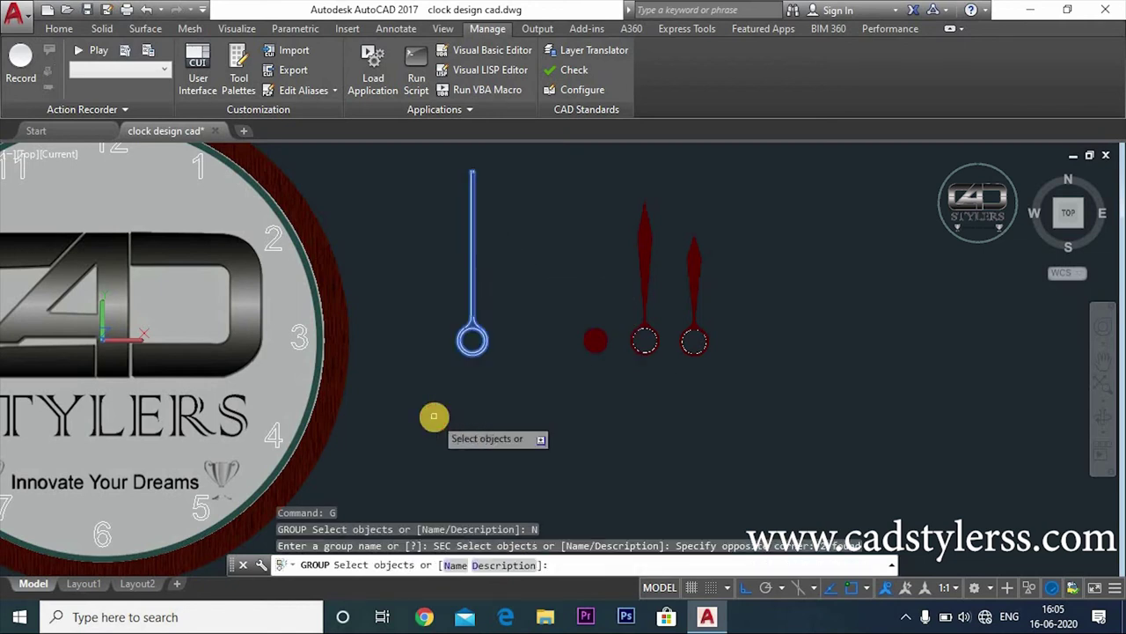
pyautogui.press('Return')
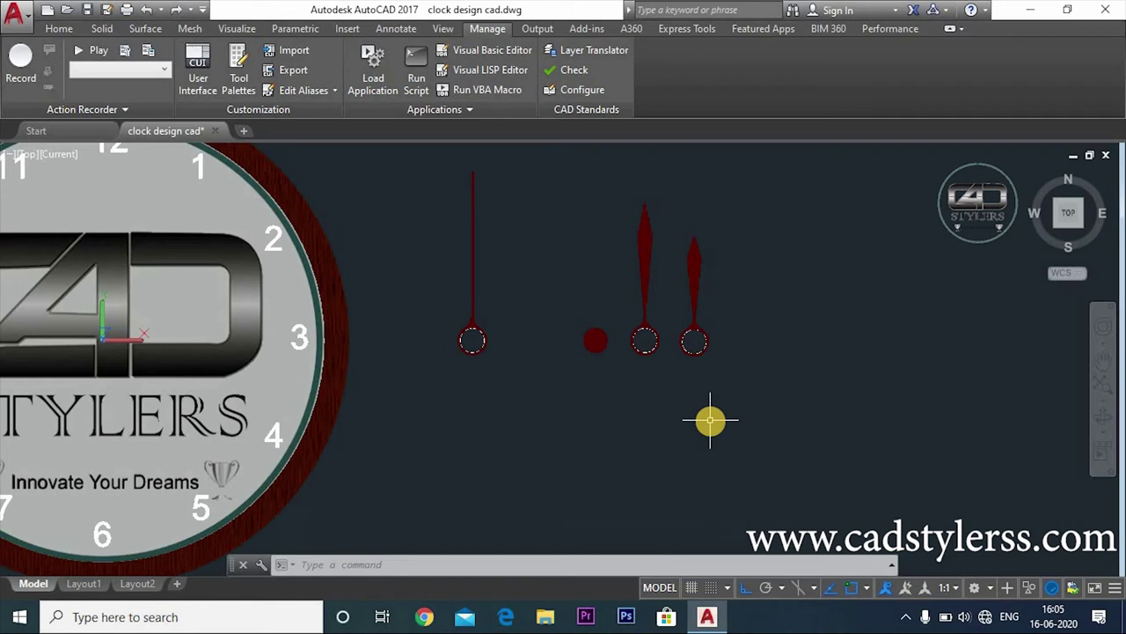
# - Group the middle minute hand under the name MIN
pyautogui.press('Return')
pyautogui.click(458, 564)
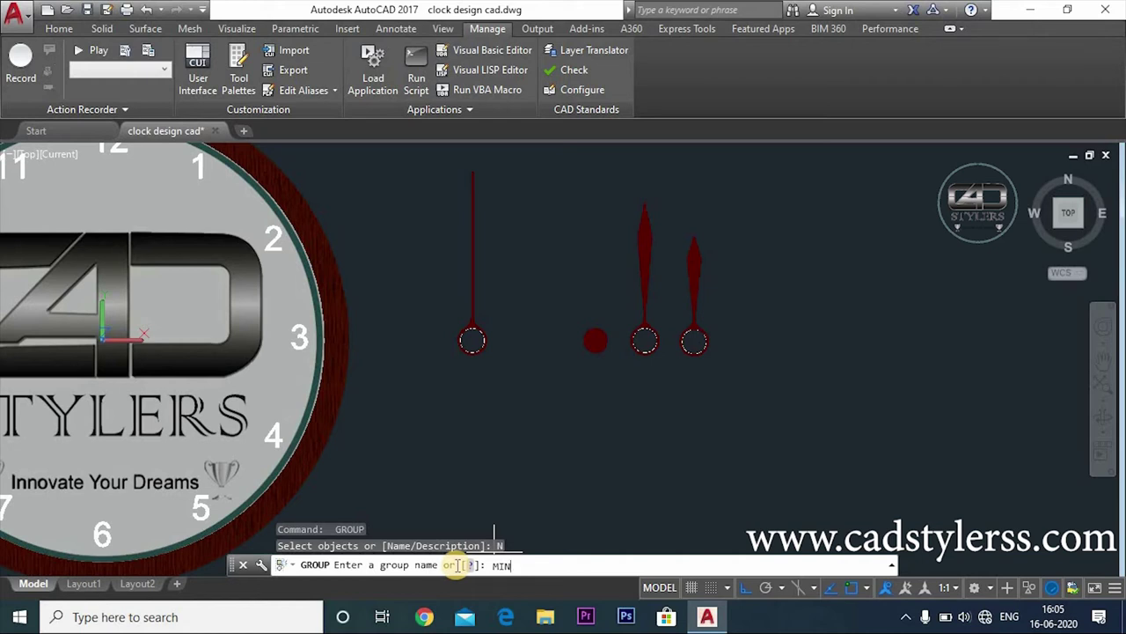
pyautogui.press('Return')
pyautogui.click(674, 197)
pyautogui.click(624, 382)
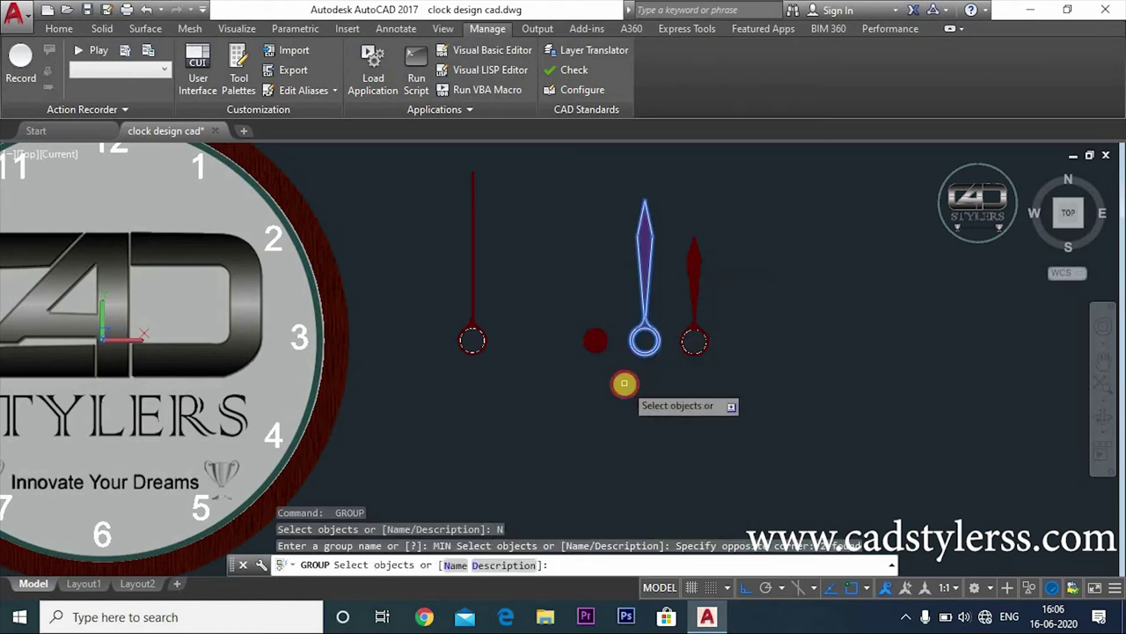
pyautogui.press('Return')
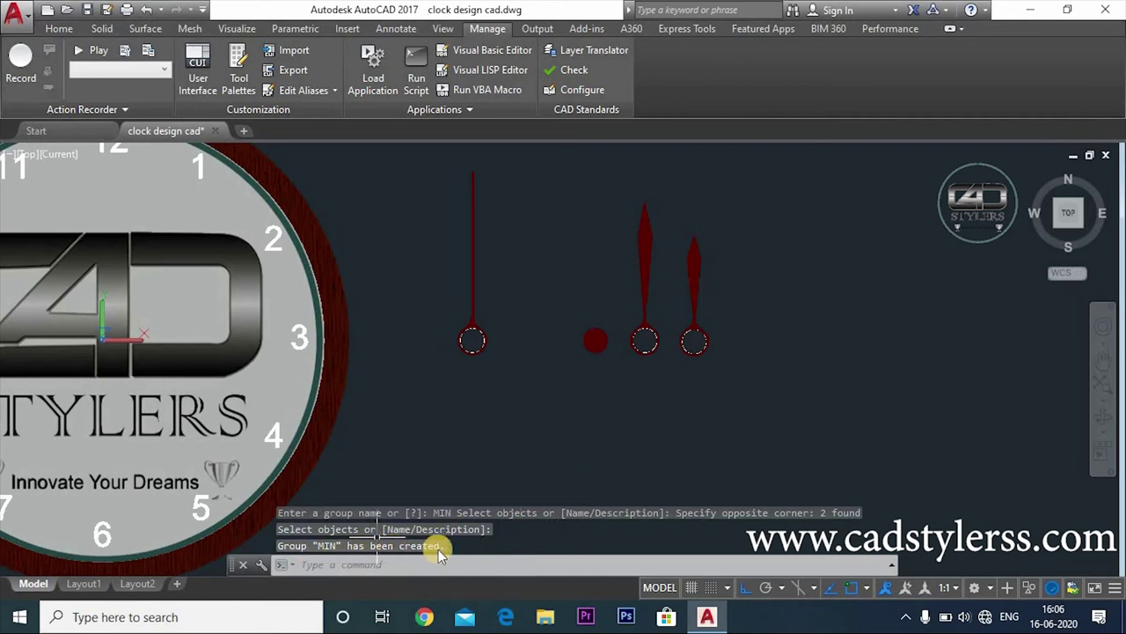
# - Group the right hour hand under the name HR
pyautogui.press('Return')
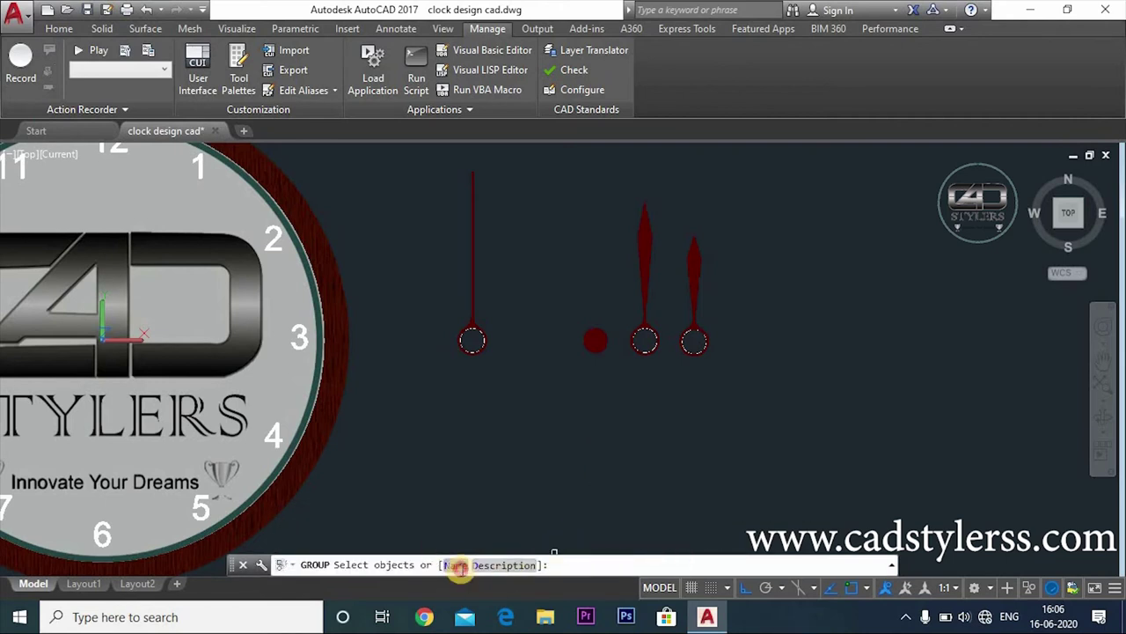
pyautogui.click(458, 565)
pyautogui.write('HR')
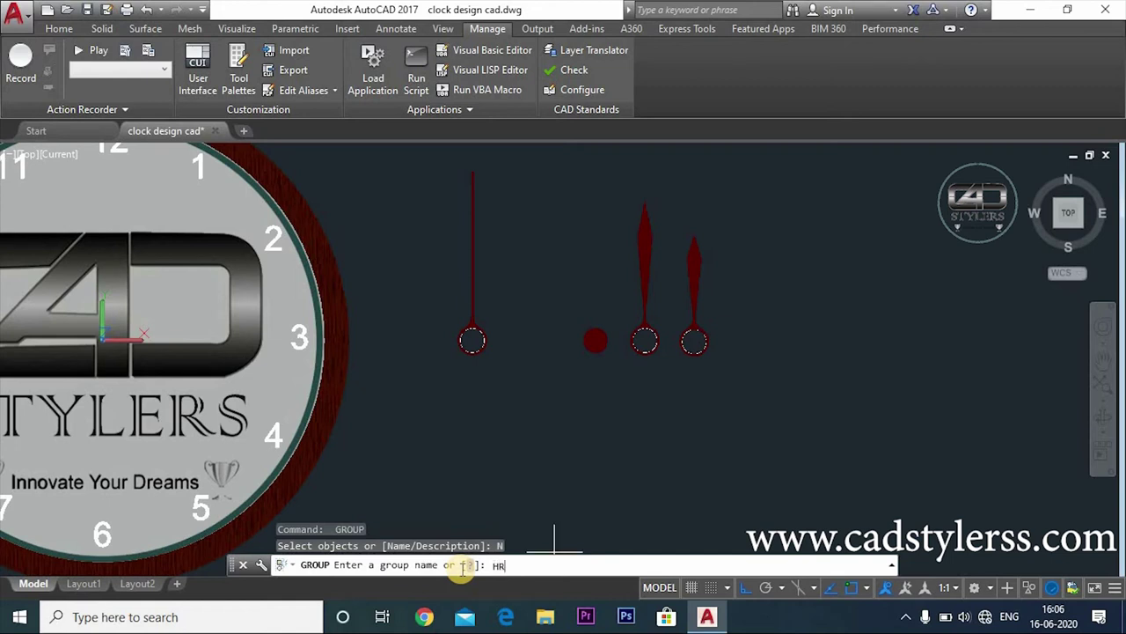
pyautogui.press('Return')
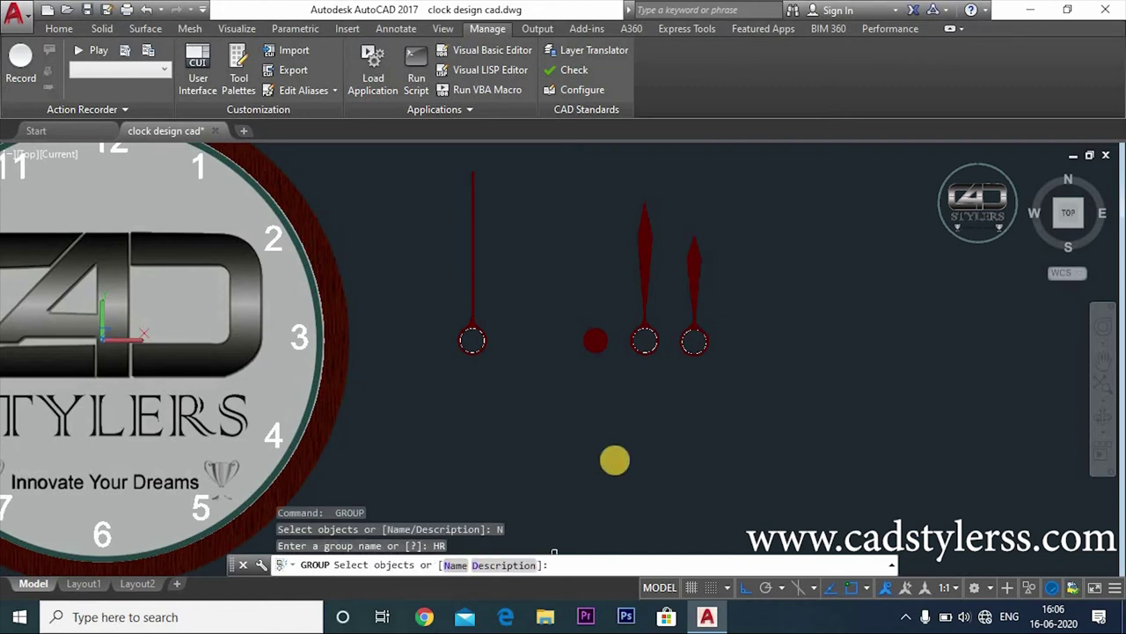
pyautogui.click(734, 252)
pyautogui.click(675, 367)
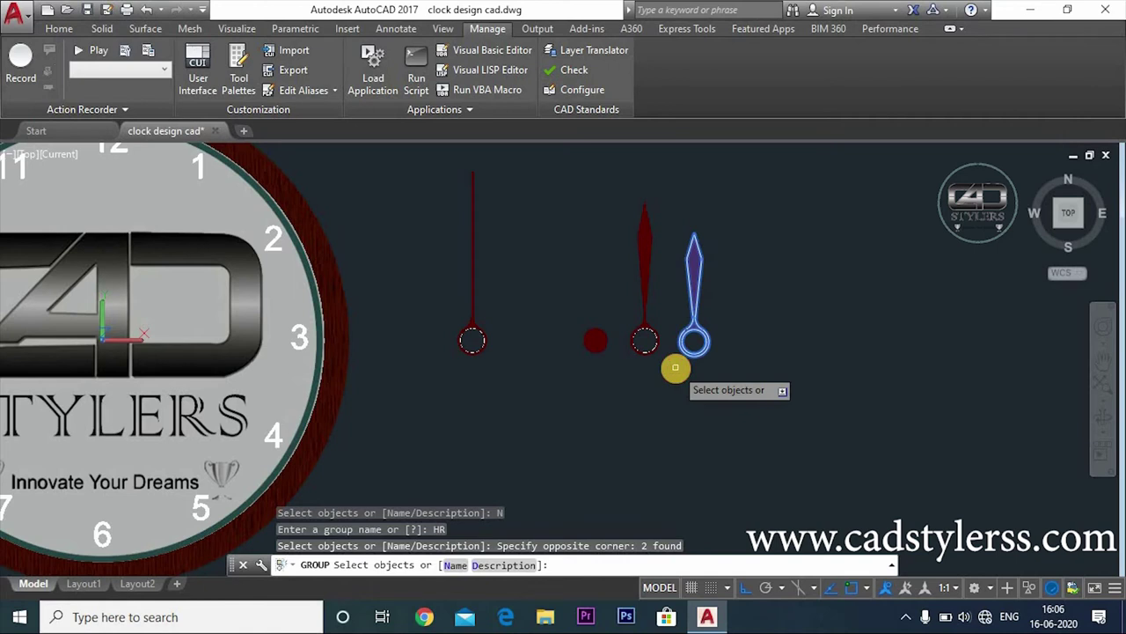
pyautogui.press('Return')
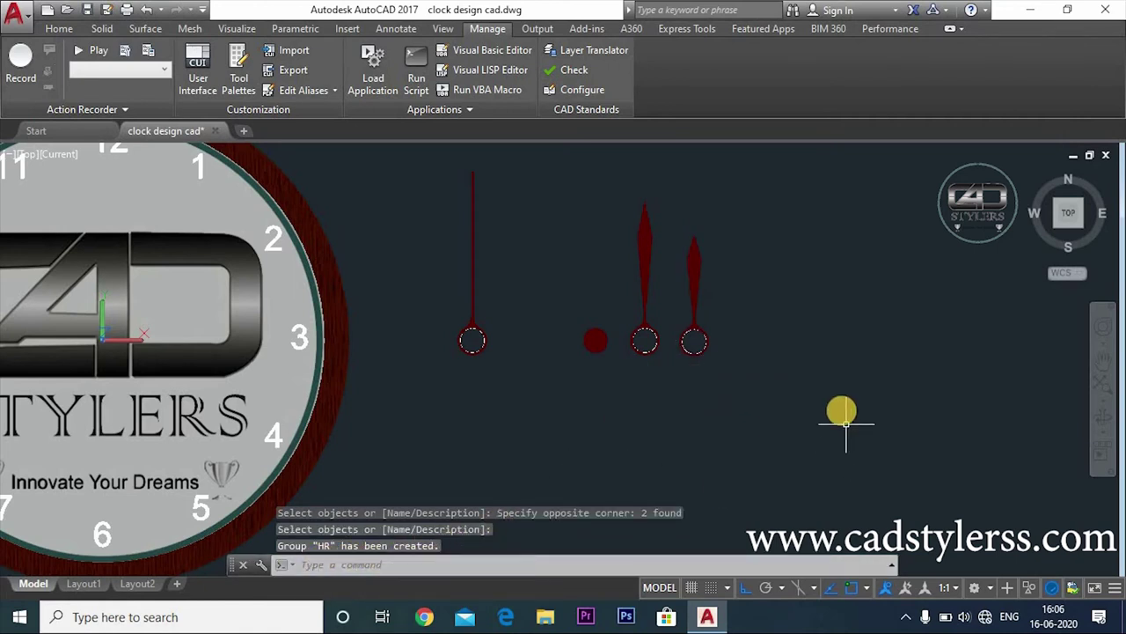
pyautogui.press('Escape')
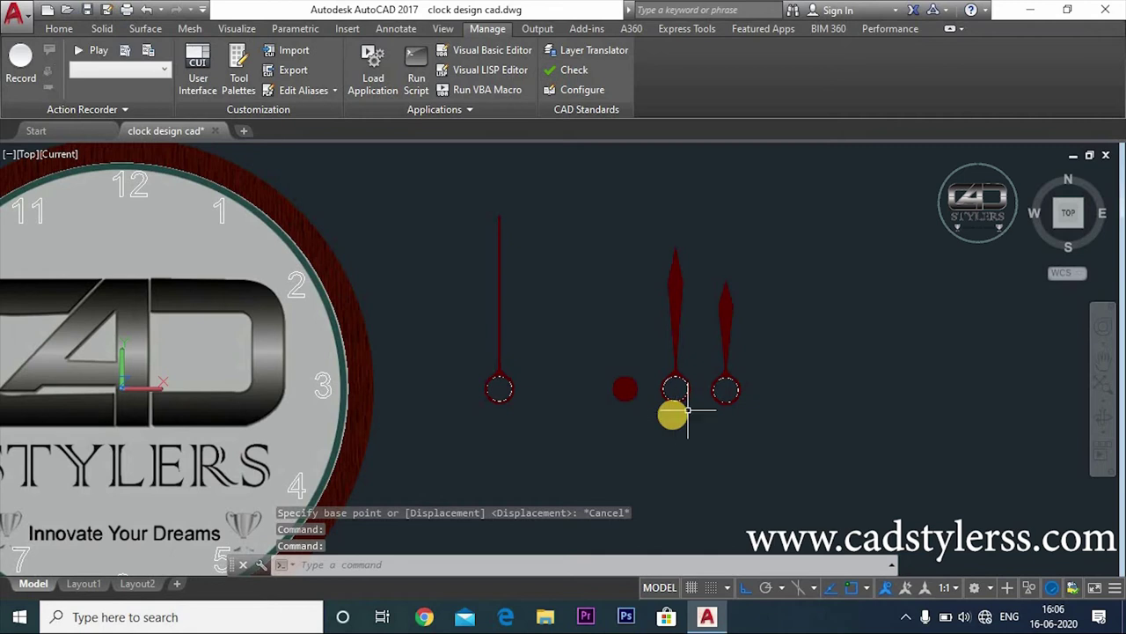
# - Move the red disc by its centre onto the clock centre
pyautogui.write('m')
pyautogui.press('Return')
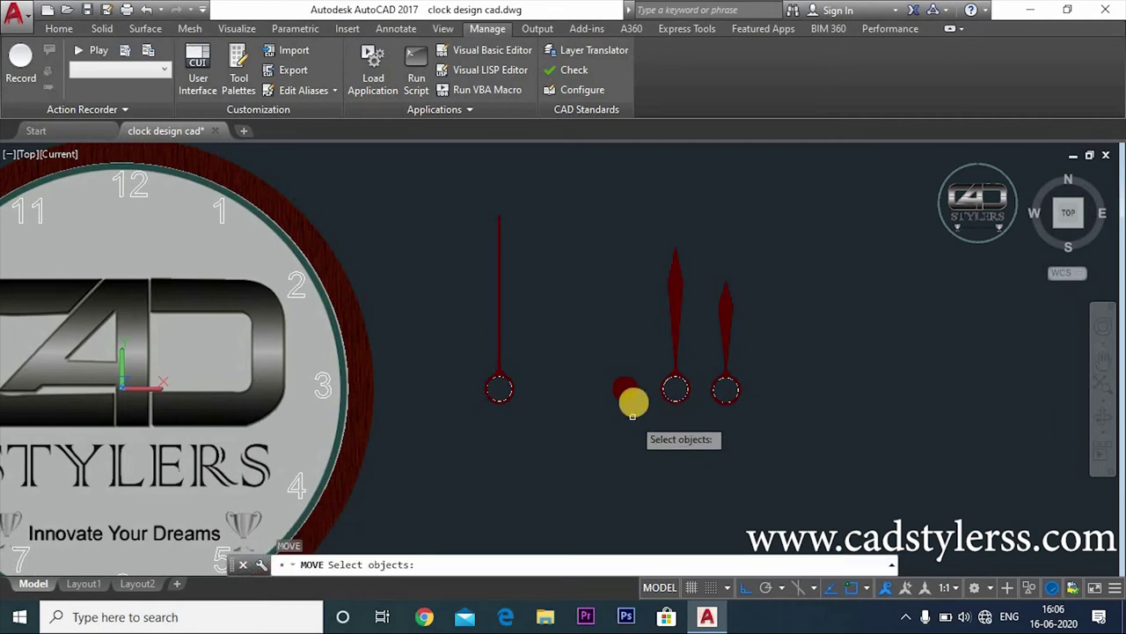
pyautogui.click(625, 388)
pyautogui.press('Return')
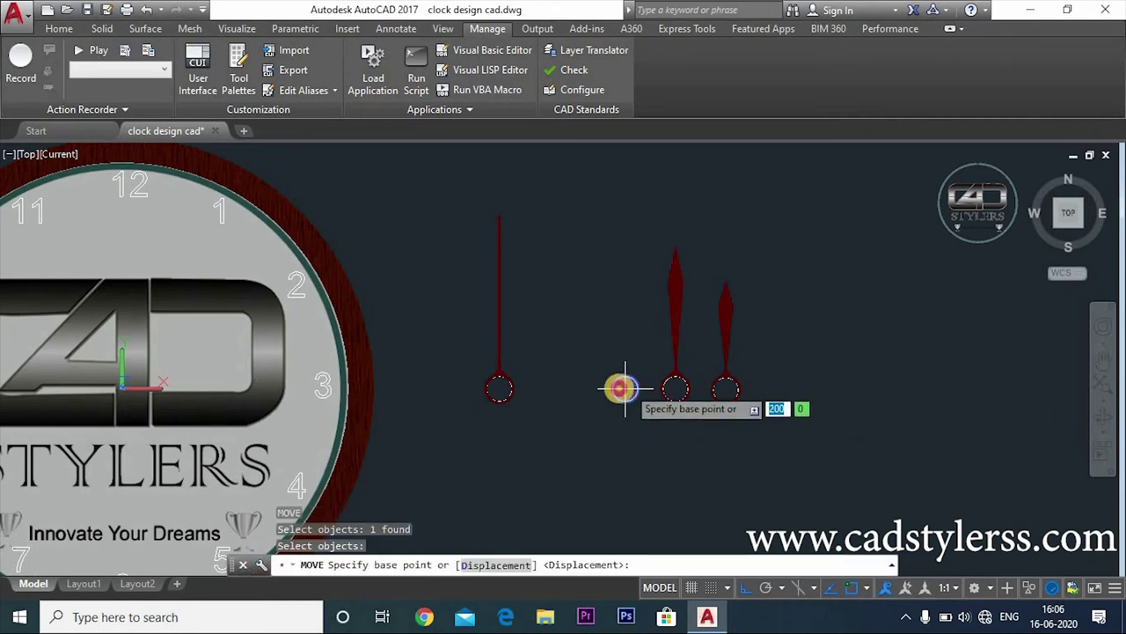
pyautogui.click(623, 388)
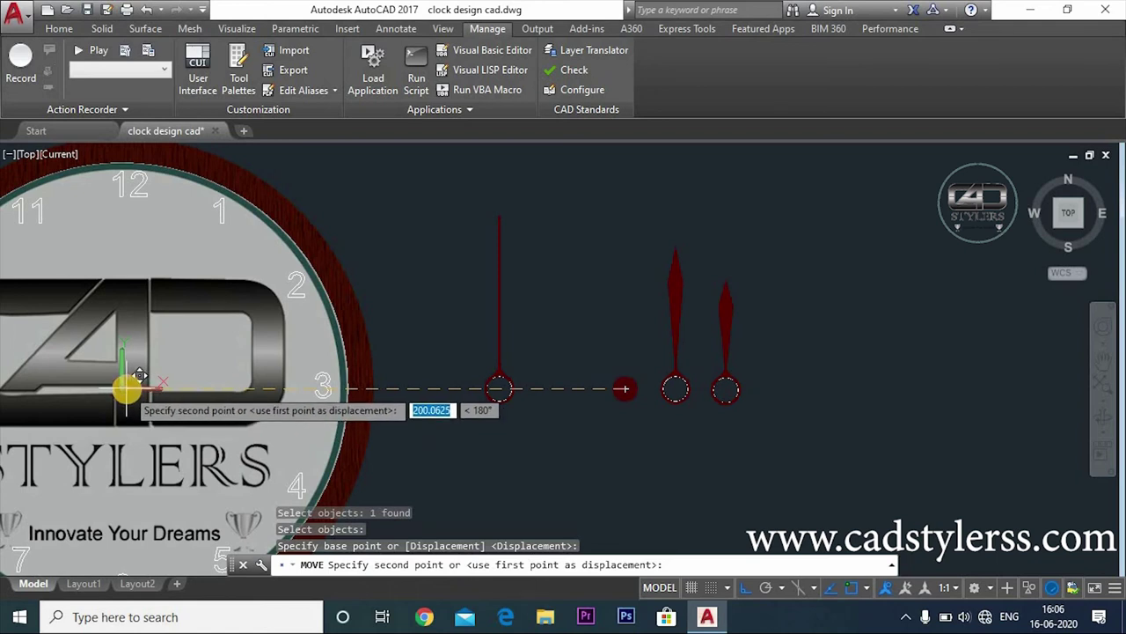
pyautogui.click(125, 388)
# - Orbit around the clock to inspect it, then return to the Top view
pyautogui.moveTo(221, 465)
pyautogui.keyDown('shift'); pyautogui.mouseDown(button='middle')
pyautogui.moveTo(372, 425)
pyautogui.moveTo(360, 385)
pyautogui.moveTo(264, 322)
pyautogui.mouseUp(button='middle'); pyautogui.keyUp('shift')
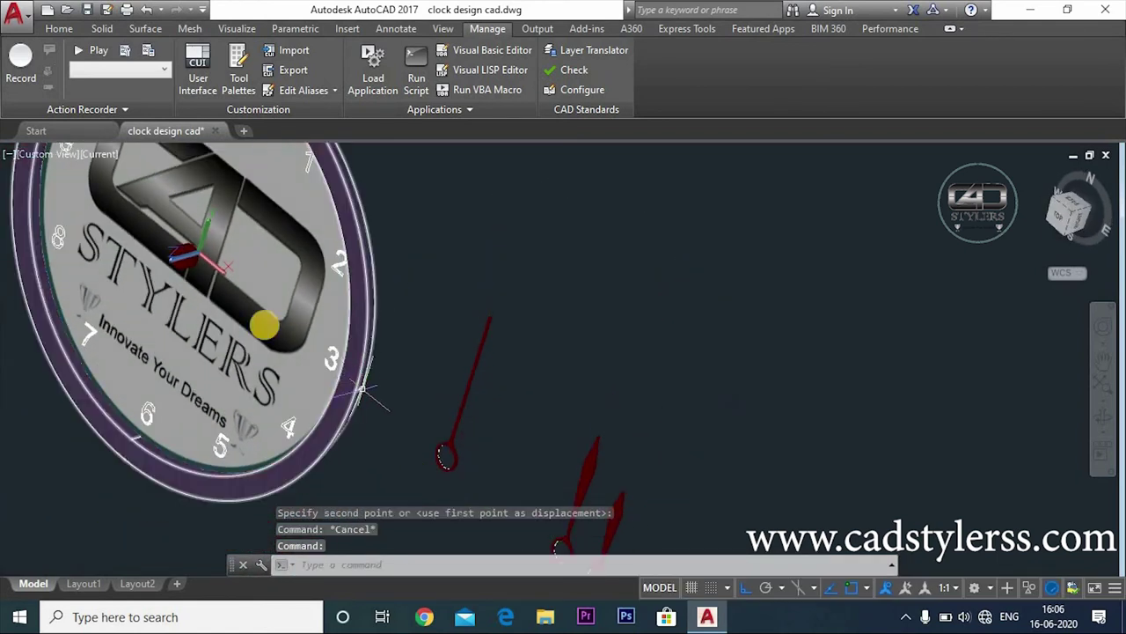
pyautogui.scroll(4, 173, 272)
pyautogui.scroll(-5, 172, 272)
pyautogui.moveTo(596, 357)
pyautogui.keyDown('ctrl'); pyautogui.keyDown('shift'); pyautogui.mouseDown(button='middle')
pyautogui.moveTo(664, 432)
pyautogui.moveTo(664, 422)
pyautogui.mouseUp(button='middle'); pyautogui.keyUp('shift'); pyautogui.keyUp('ctrl')
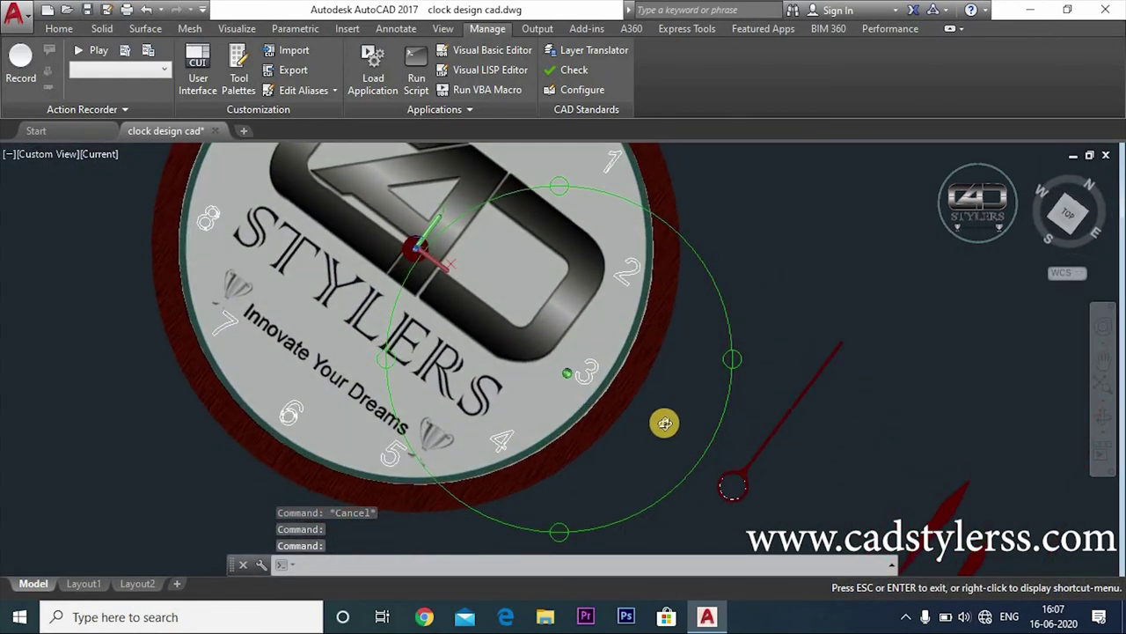
pyautogui.click(1073, 214)
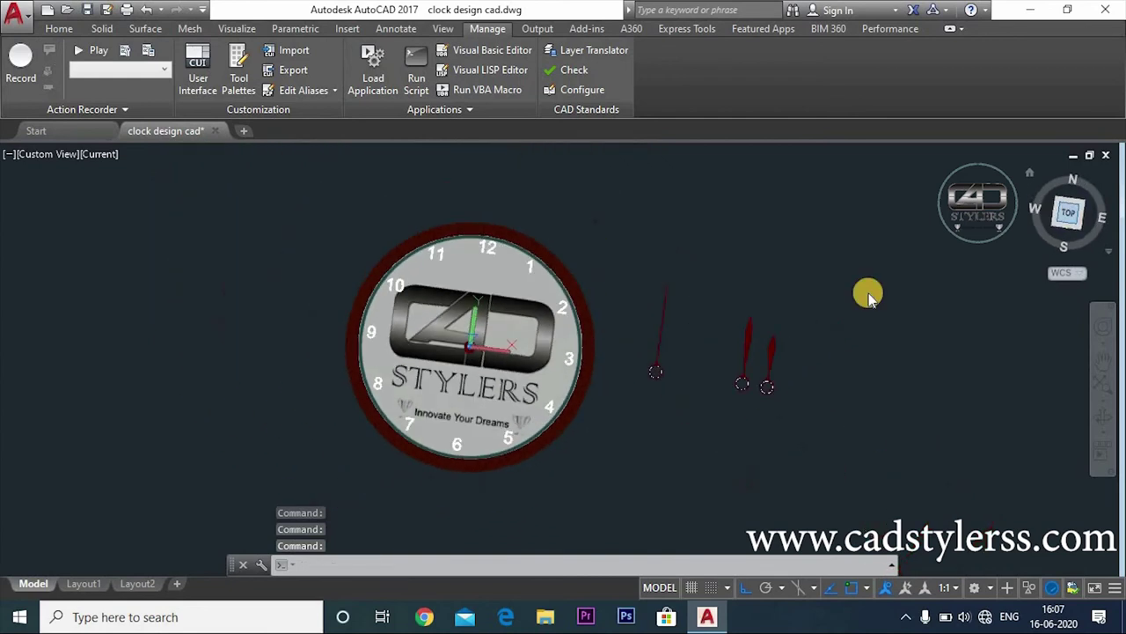
pyautogui.scroll(3, 443, 308)
pyautogui.scroll(-4, 818, 420)
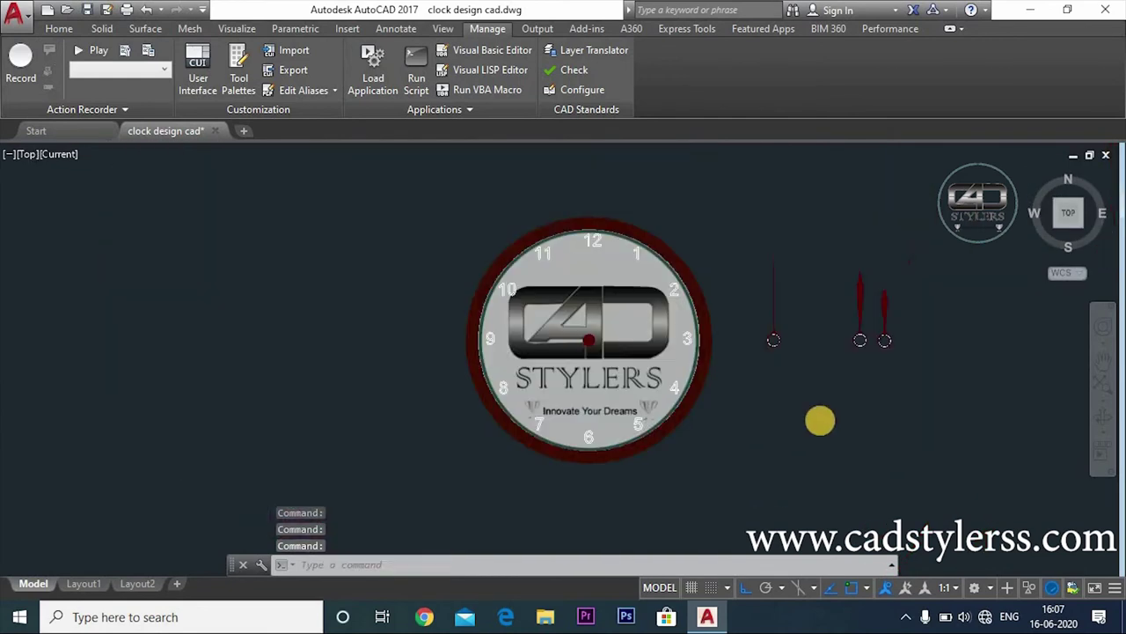
pyautogui.moveTo(817, 420); pyautogui.dragTo(674, 427, button='middle')
pyautogui.scroll(1, 675, 429)
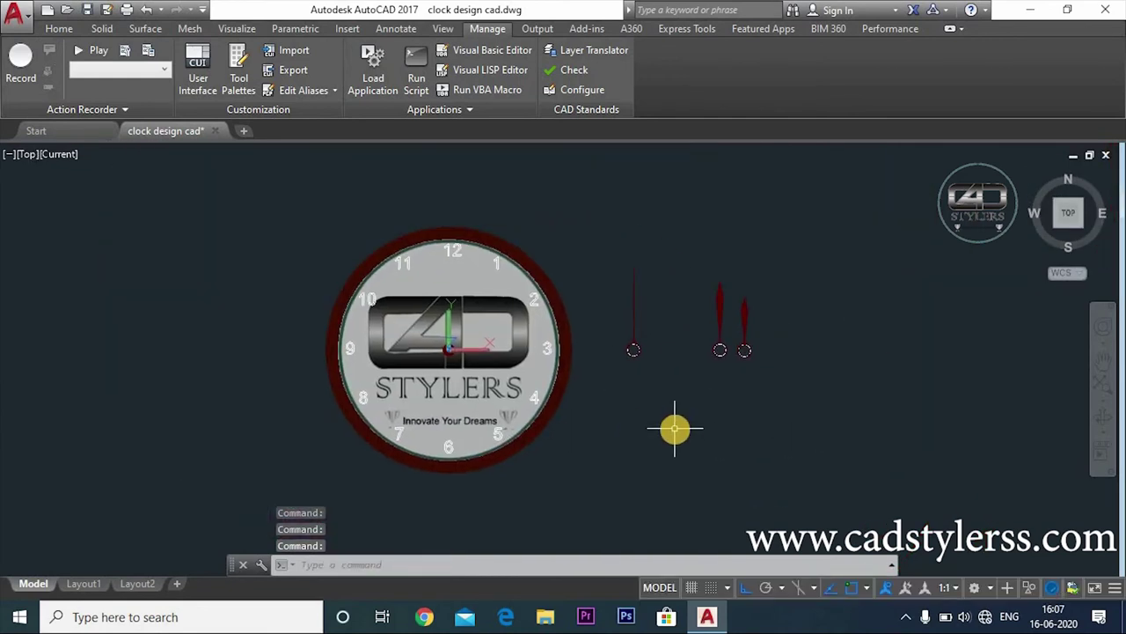
# - Launch Notepad from Windows search for a new ROTATE, G, SEC script, then return to the clock drawing
pyautogui.click(284, 616)
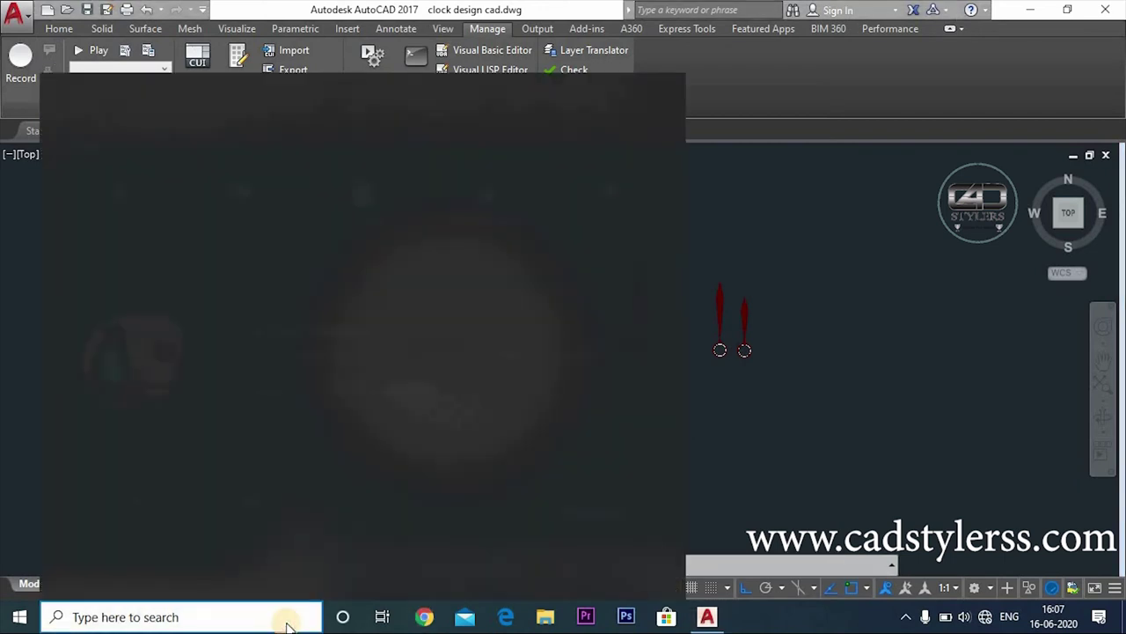
pyautogui.write('N')
pyautogui.press('Return')
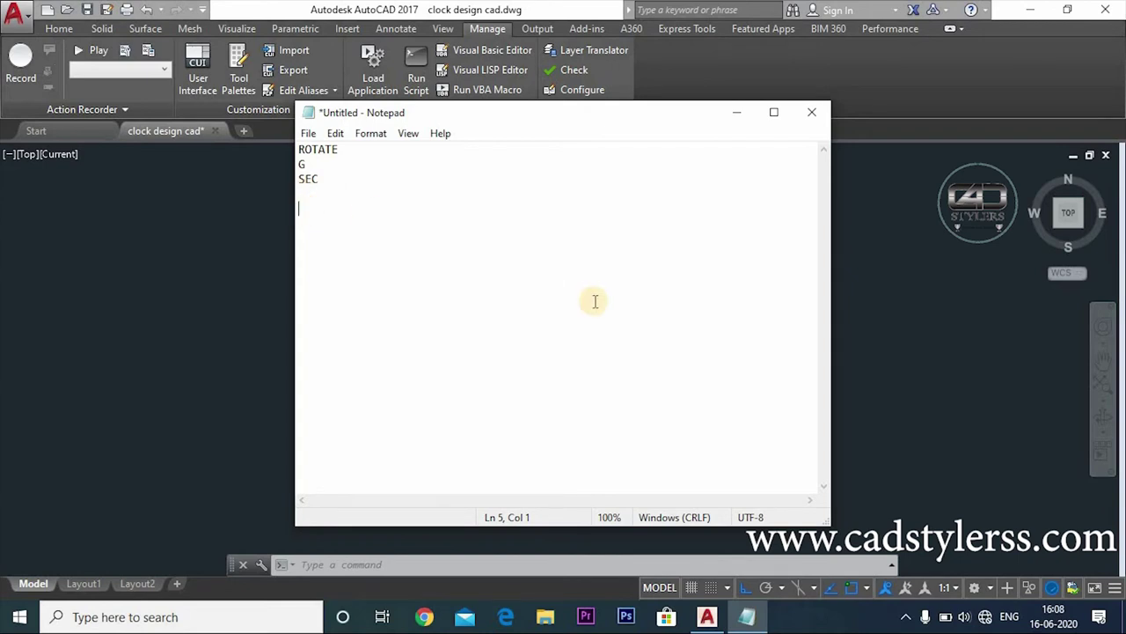
pyautogui.click(650, 320)
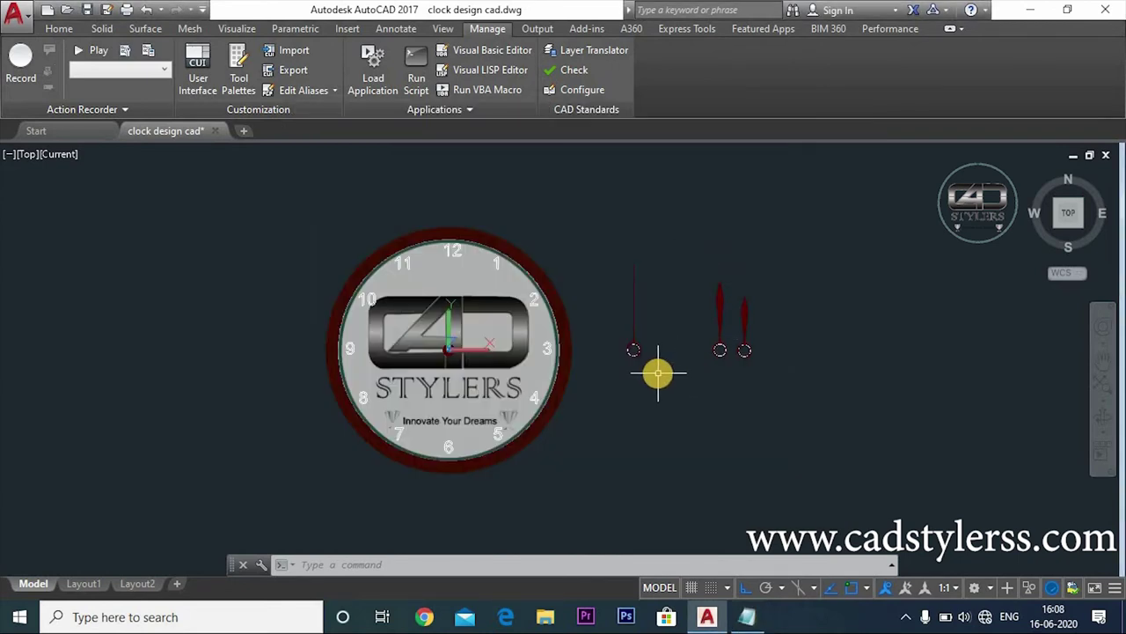
pyautogui.scroll(5, 648, 361)
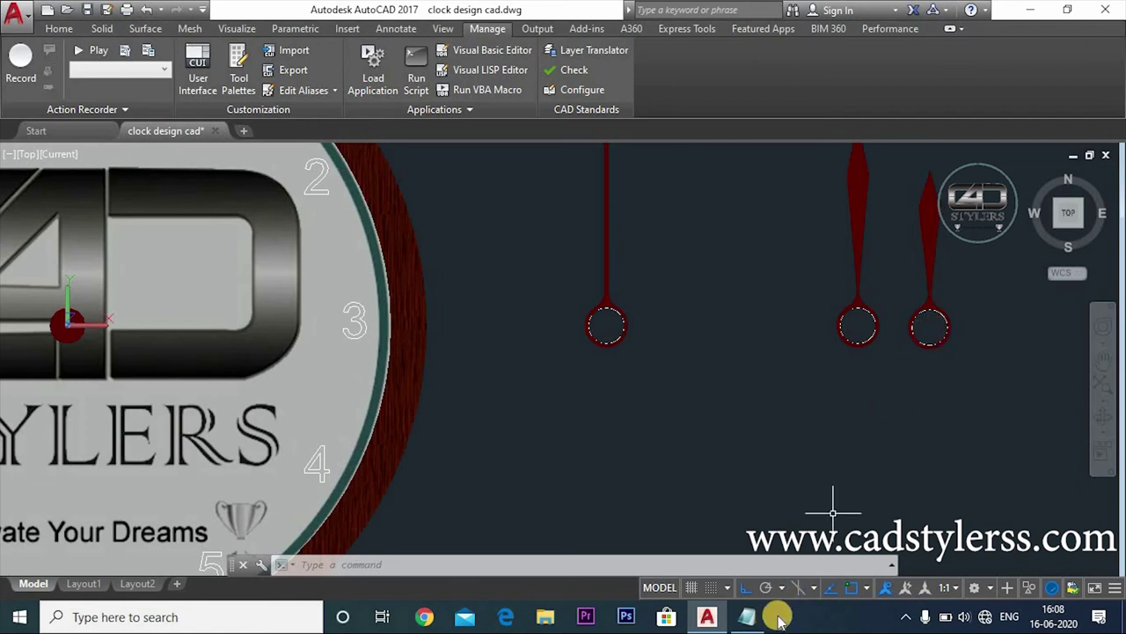
pyautogui.click(746, 616)
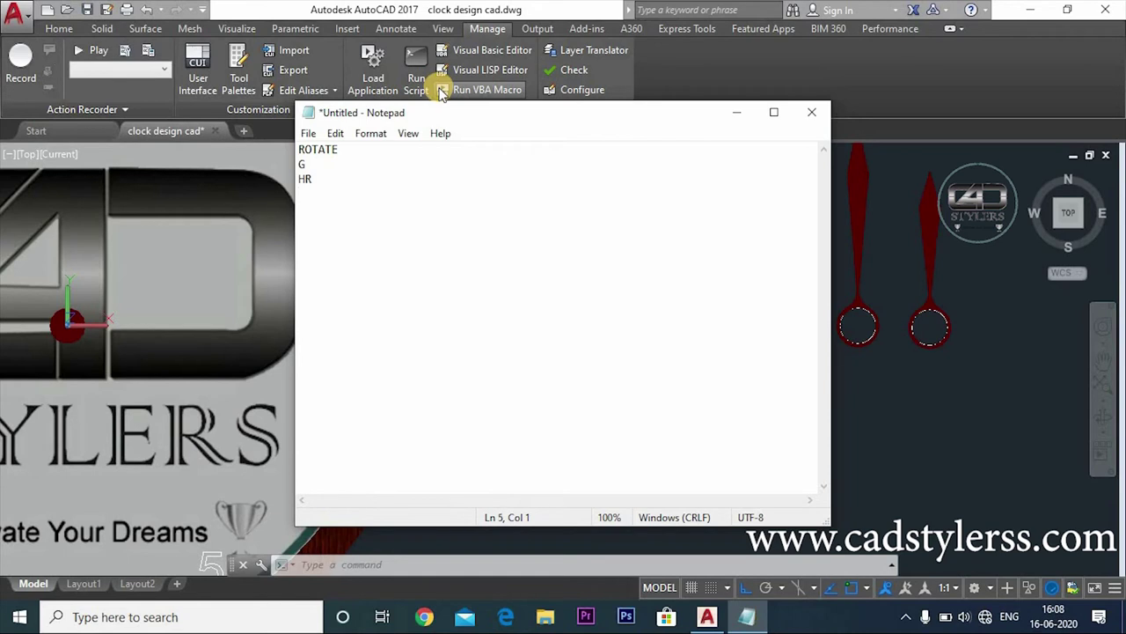
pyautogui.click(737, 112)
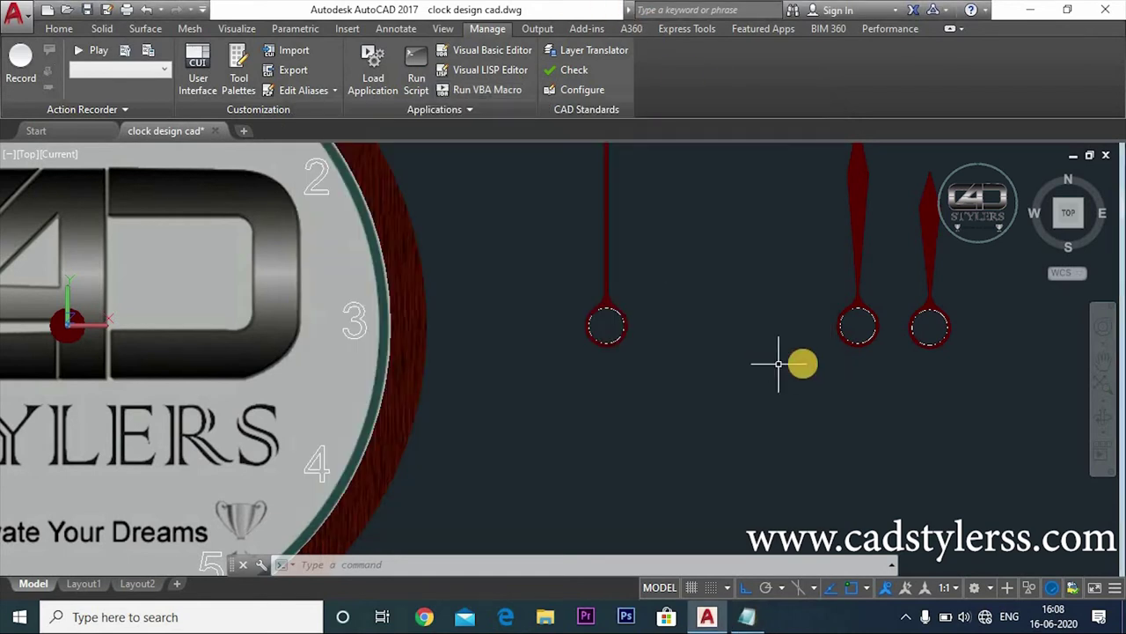
pyautogui.scroll(-3, 802, 359)
# - Start MOVE on one red clock hand, taking its ring centre as the base point
pyautogui.keyDown('ctrl'); pyautogui.keyDown('shift'); pyautogui.moveTo(816, 376); pyautogui.dragTo(717, 361, button='middle'); pyautogui.keyUp('shift'); pyautogui.keyUp('ctrl')
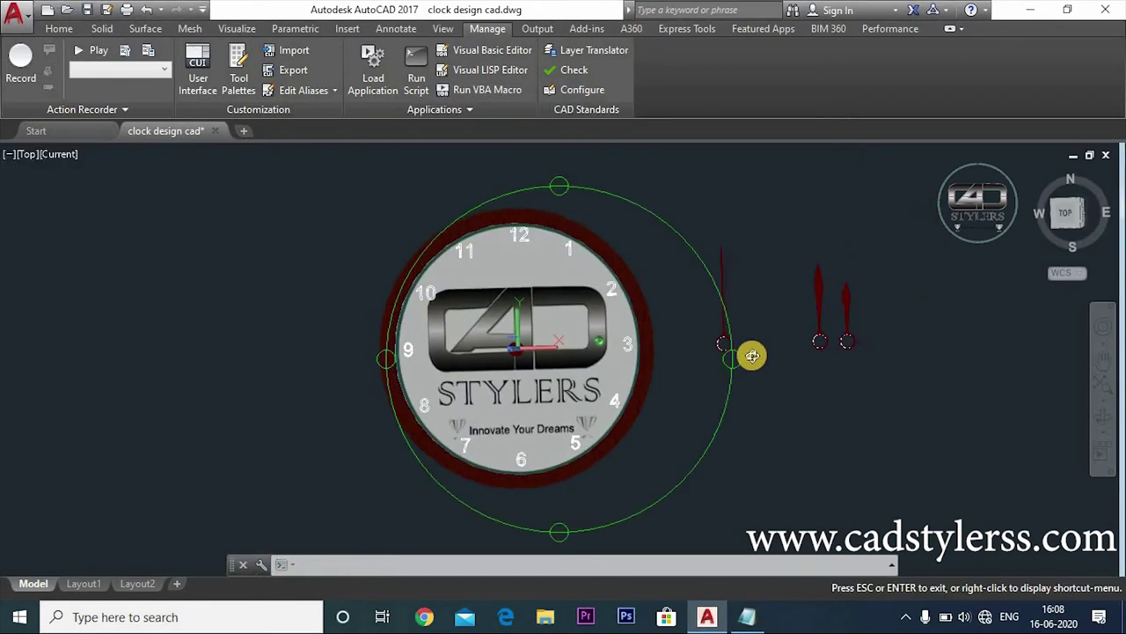
pyautogui.write('m')
pyautogui.press('Return')
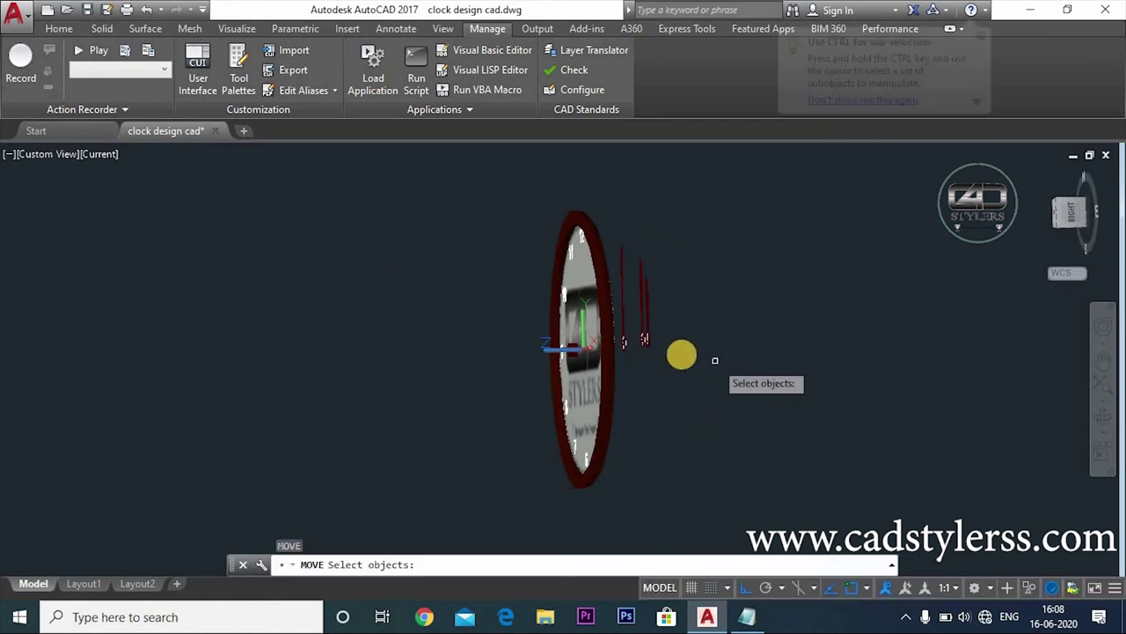
pyautogui.keyDown('ctrl'); pyautogui.keyDown('shift'); pyautogui.moveTo(685, 354); pyautogui.dragTo(616, 344, button='middle'); pyautogui.keyUp('shift'); pyautogui.keyUp('ctrl')
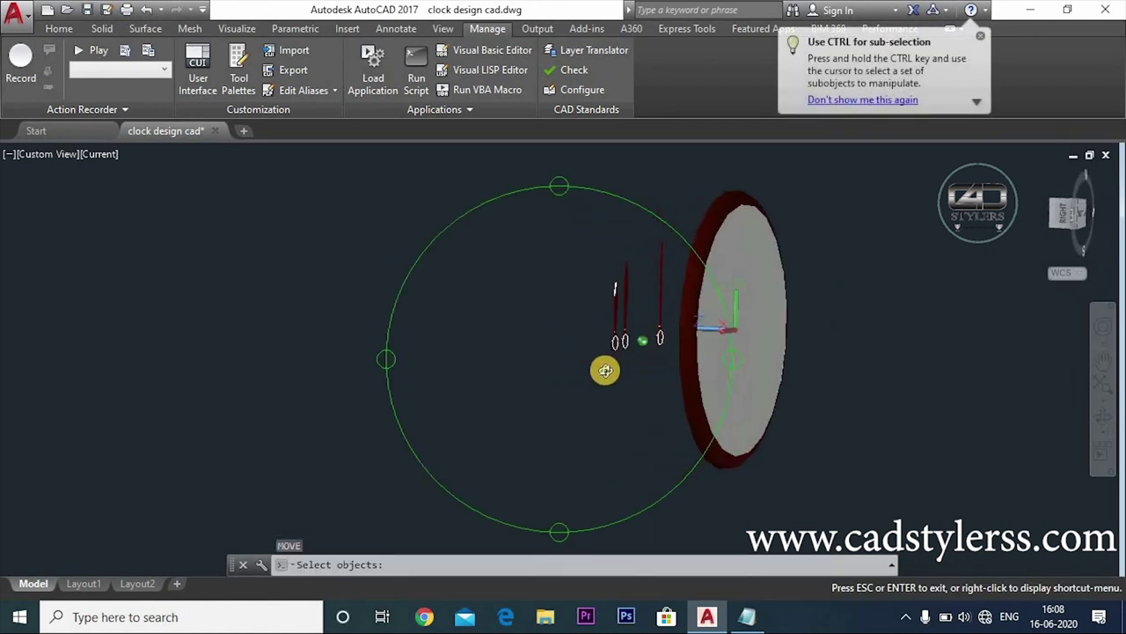
pyautogui.scroll(3, 616, 343)
pyautogui.click(616, 343)
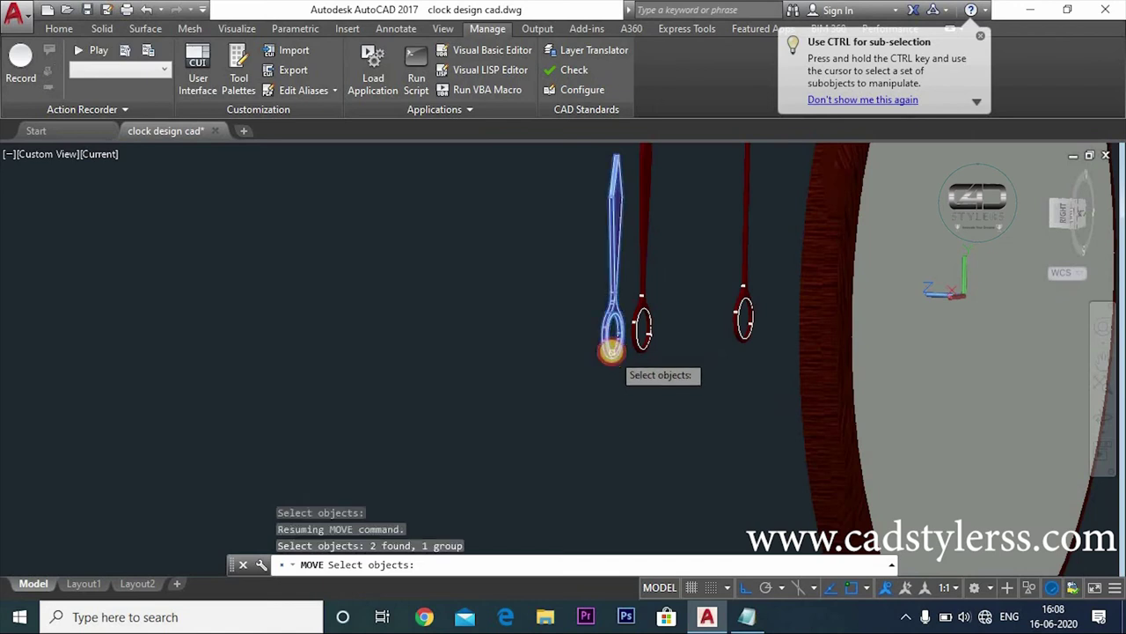
pyautogui.press('Return')
pyautogui.scroll(2, 620, 333)
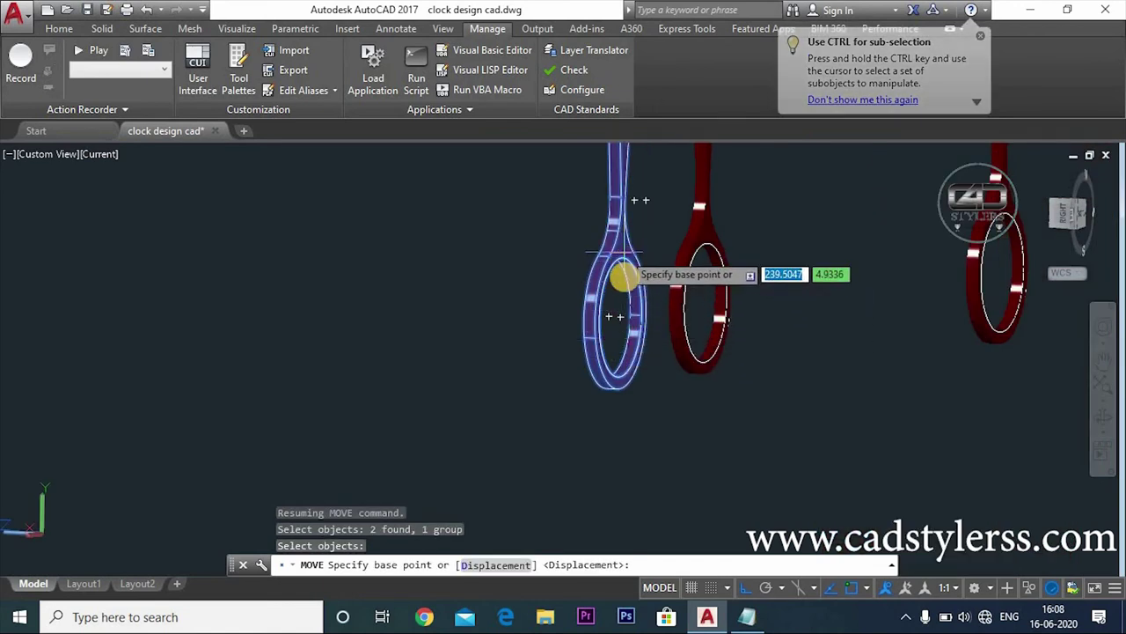
pyautogui.click(621, 319)
# - With Ortho off, snap the hand's ring onto the centre of the red hub
pyautogui.scroll(-2, 616, 315)
pyautogui.moveTo(616, 318)
pyautogui.keyDown('ctrl'); pyautogui.keyDown('shift'); pyautogui.mouseDown(button='middle')
pyautogui.moveTo(797, 347)
pyautogui.moveTo(649, 319)
pyautogui.mouseUp(button='middle'); pyautogui.keyUp('shift'); pyautogui.keyUp('ctrl')
pyautogui.scroll(5, 795, 340)
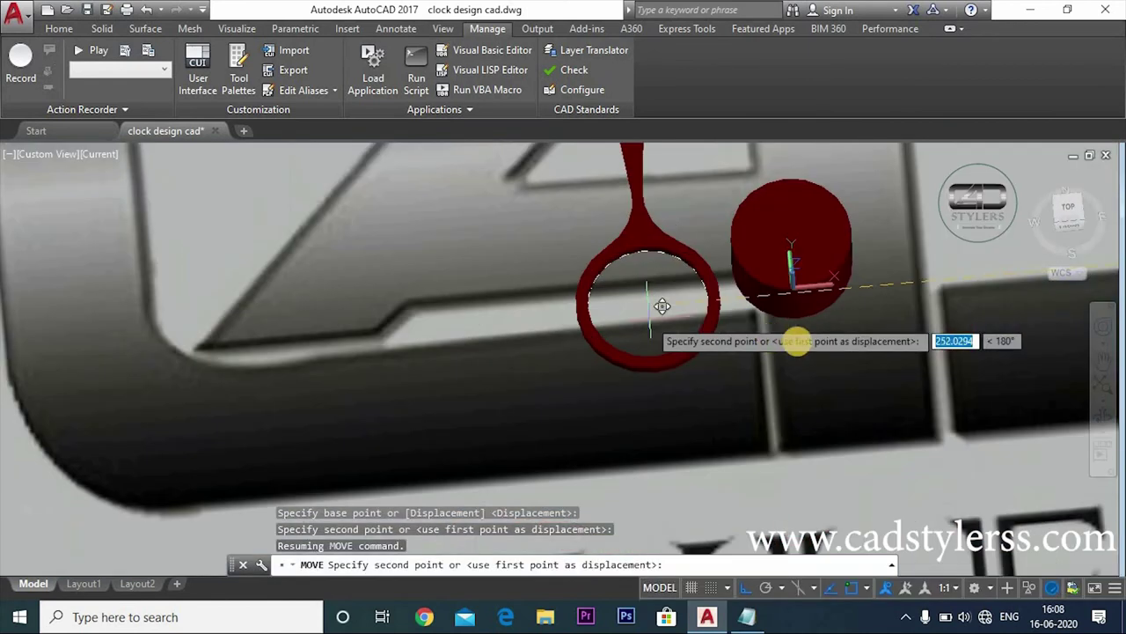
pyautogui.scroll(3, 819, 307)
pyautogui.moveTo(811, 321)
pyautogui.keyDown('ctrl'); pyautogui.keyDown('shift'); pyautogui.mouseDown(button='middle')
pyautogui.moveTo(760, 358)
pyautogui.moveTo(762, 344)
pyautogui.mouseUp(button='middle'); pyautogui.keyUp('shift'); pyautogui.keyUp('ctrl')
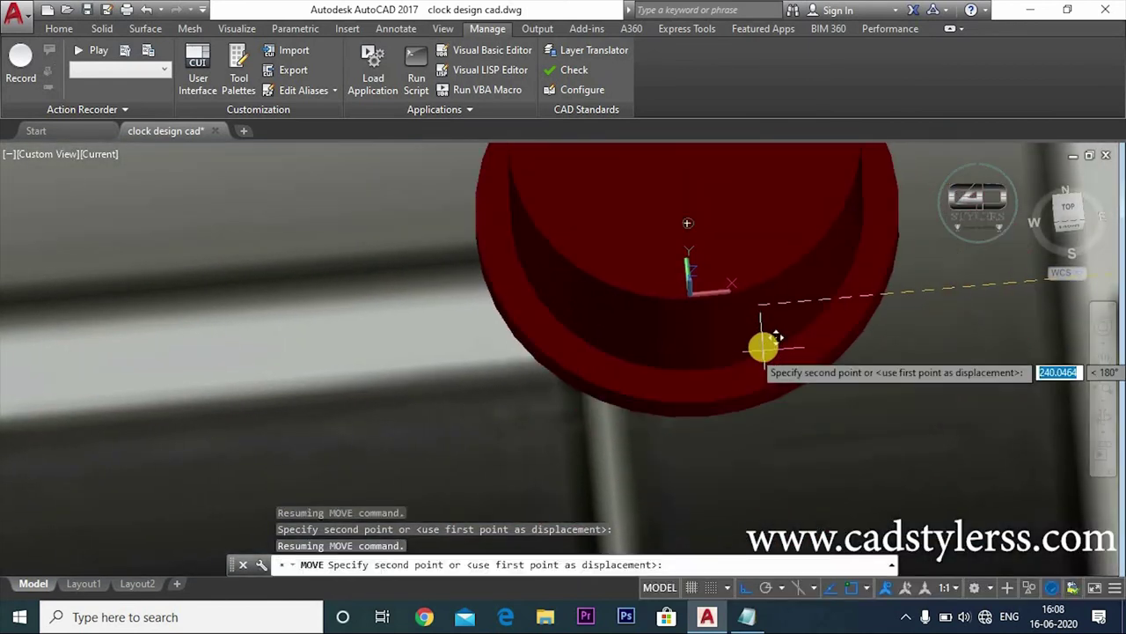
pyautogui.click(745, 587)
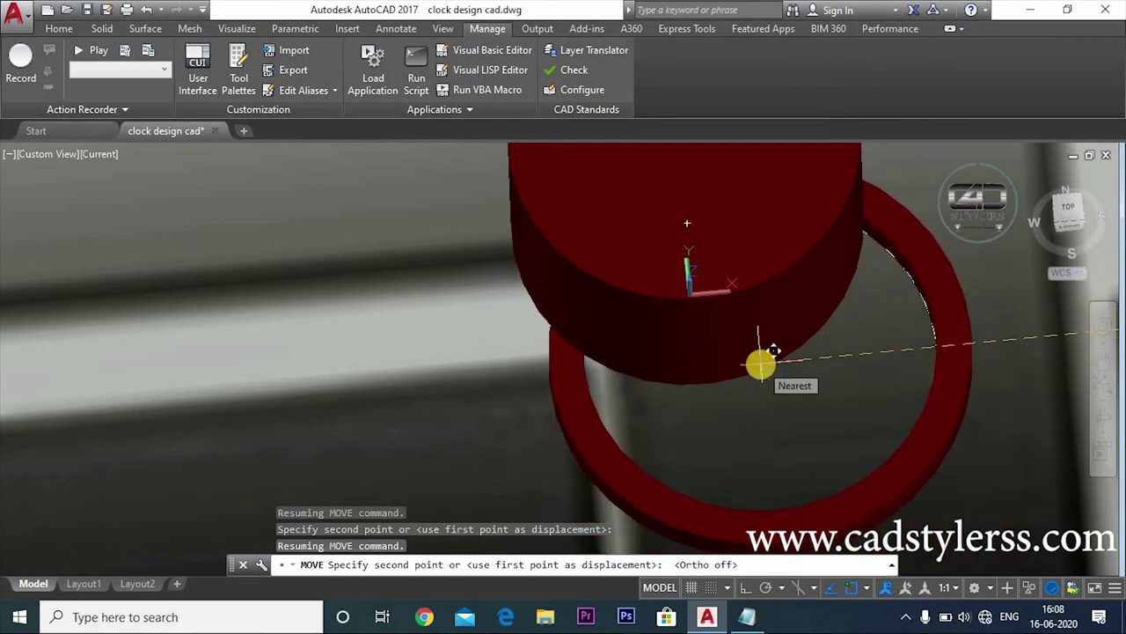
pyautogui.keyDown('shift'); pyautogui.rightClick(774, 350); pyautogui.keyUp('shift')
pyautogui.click(802, 395)
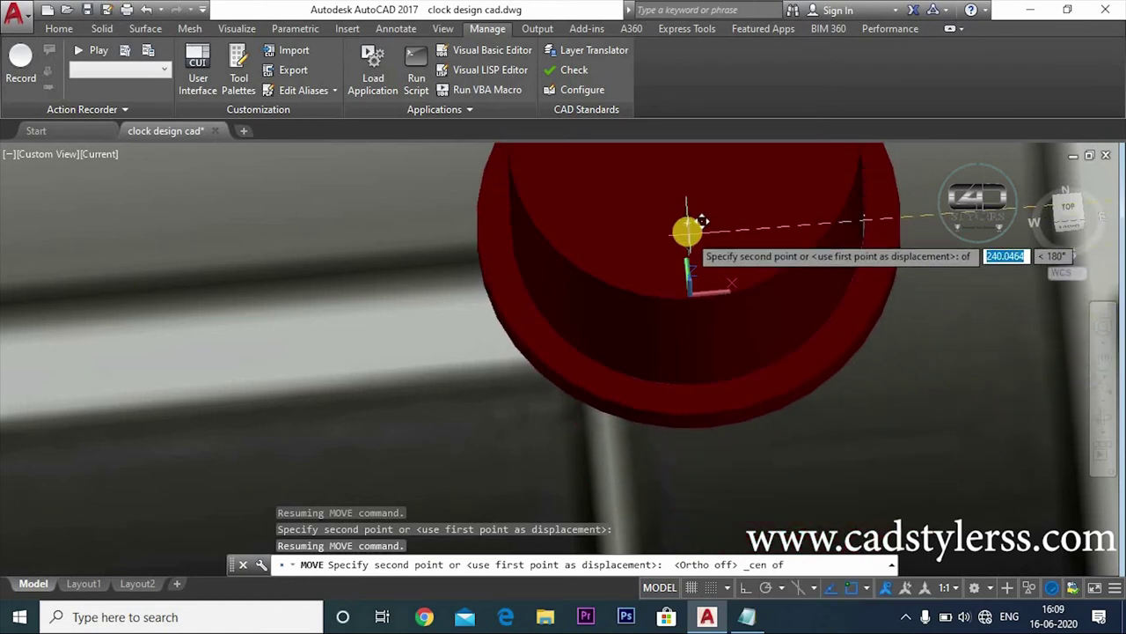
pyautogui.click(687, 231)
pyautogui.scroll(-3, 783, 371)
pyautogui.keyDown('shift'); pyautogui.moveTo(804, 410); pyautogui.dragTo(766, 281, button='middle'); pyautogui.keyUp('shift')
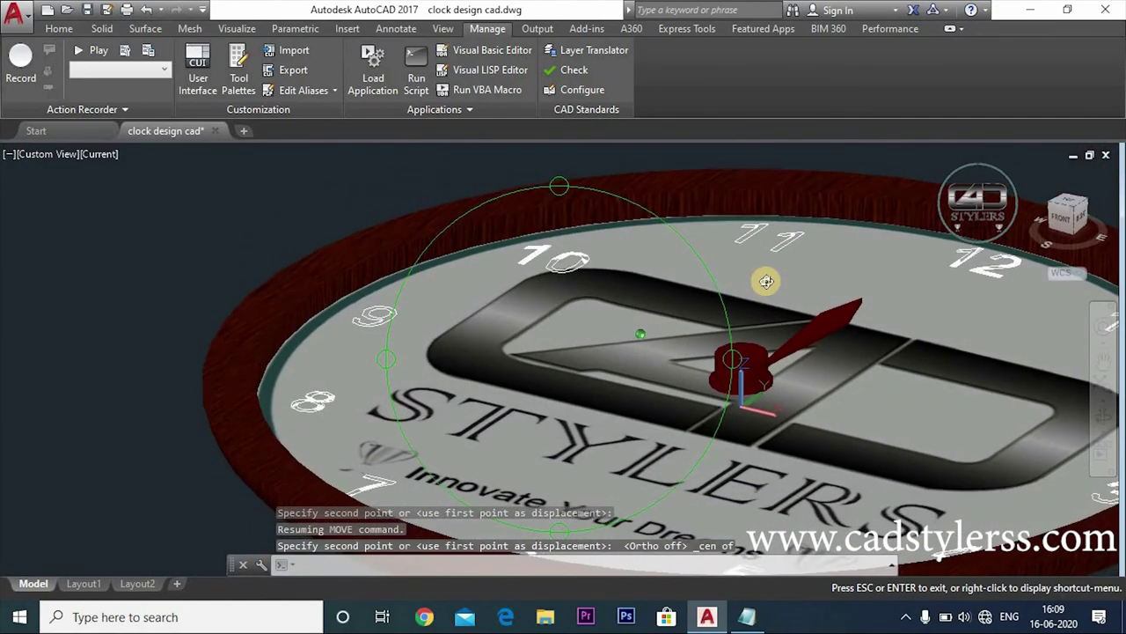
pyautogui.scroll(3, 807, 389)
pyautogui.moveTo(762, 347)
pyautogui.keyDown('shift'); pyautogui.mouseDown(button='middle')
pyautogui.moveTo(674, 344)
pyautogui.moveTo(708, 387)
pyautogui.mouseUp(button='middle'); pyautogui.keyUp('shift')
# - With Ortho on, move the red hub and hand 5 units along Z from the hub's top centre
pyautogui.write('m')
pyautogui.press('Return')
pyautogui.click(671, 346)
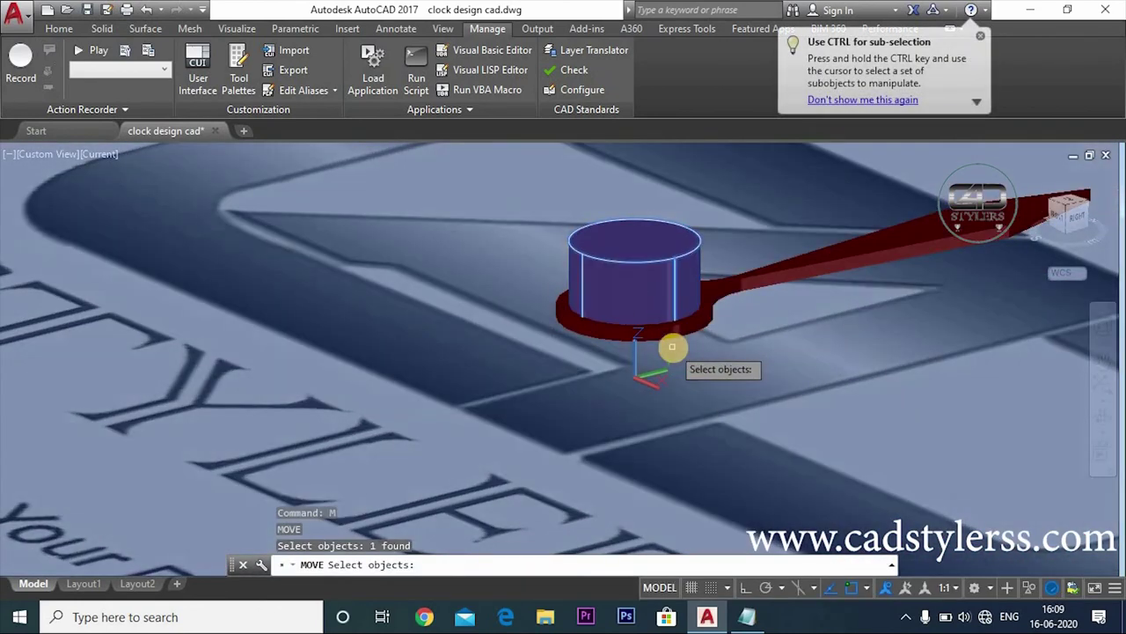
pyautogui.click(676, 328)
pyautogui.press('Return')
pyautogui.click(745, 588)
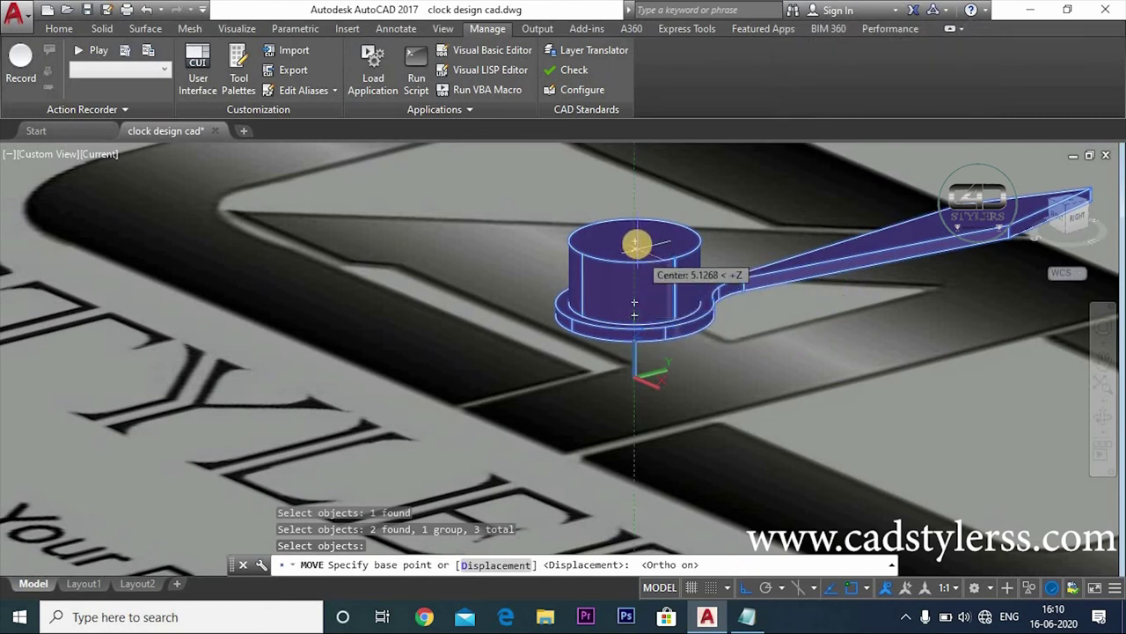
pyautogui.click(635, 245)
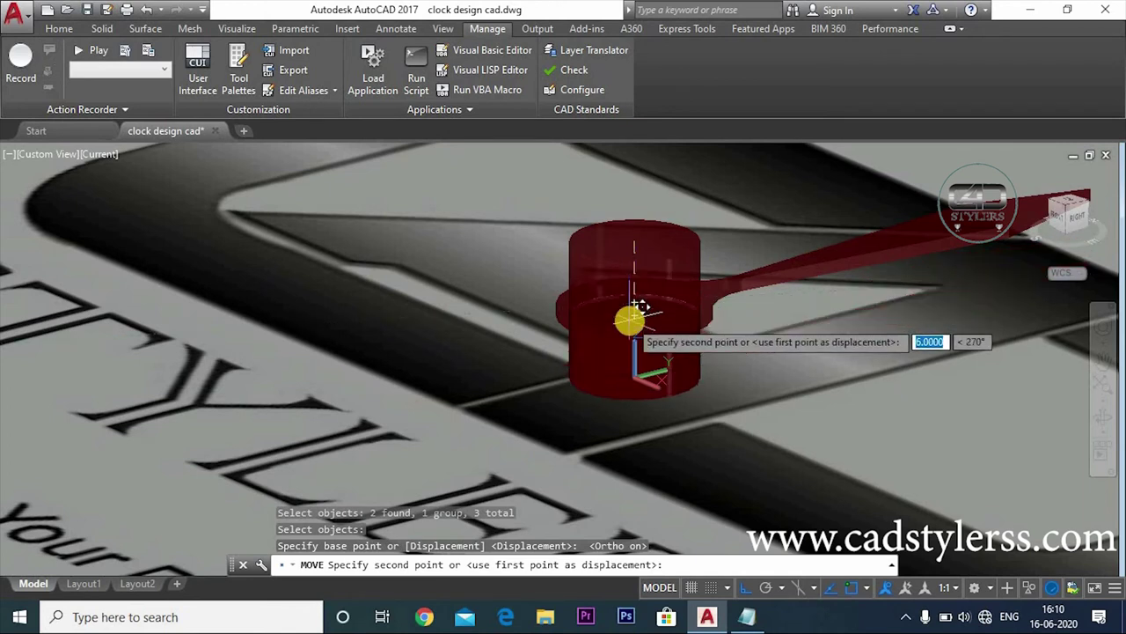
pyautogui.moveTo(634, 304)
pyautogui.keyDown('ctrl'); pyautogui.keyDown('shift'); pyautogui.mouseDown(button='middle')
pyautogui.moveTo(640, 352)
pyautogui.moveTo(621, 252)
pyautogui.mouseUp(button='middle'); pyautogui.keyUp('shift'); pyautogui.keyUp('ctrl')
pyautogui.scroll(-5, 640, 352)
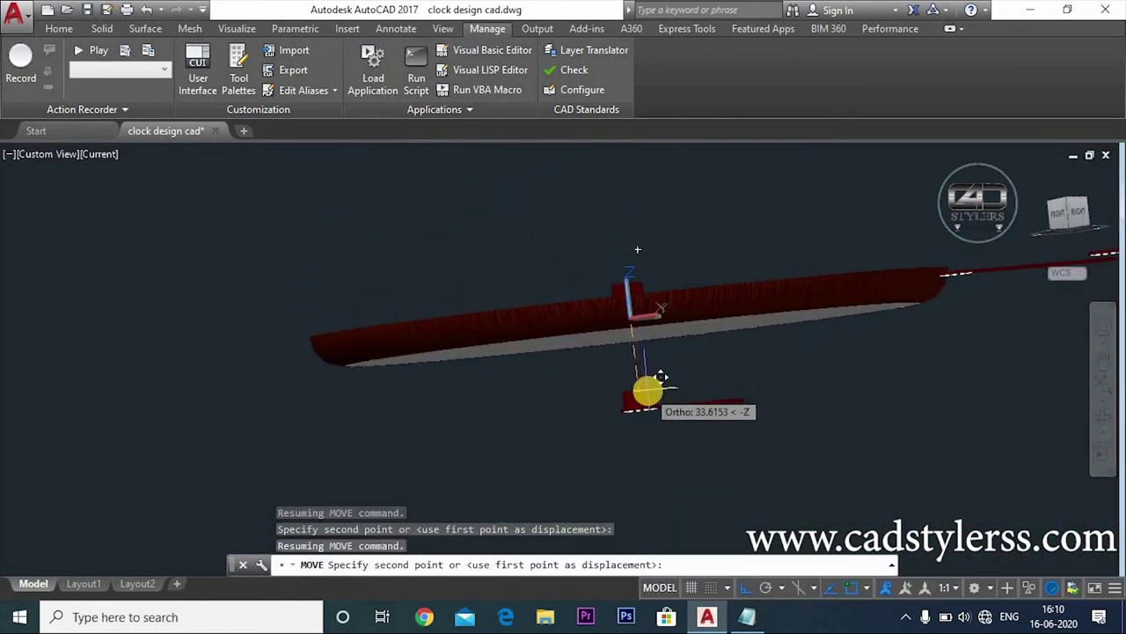
pyautogui.write('5')
pyautogui.press('Return')
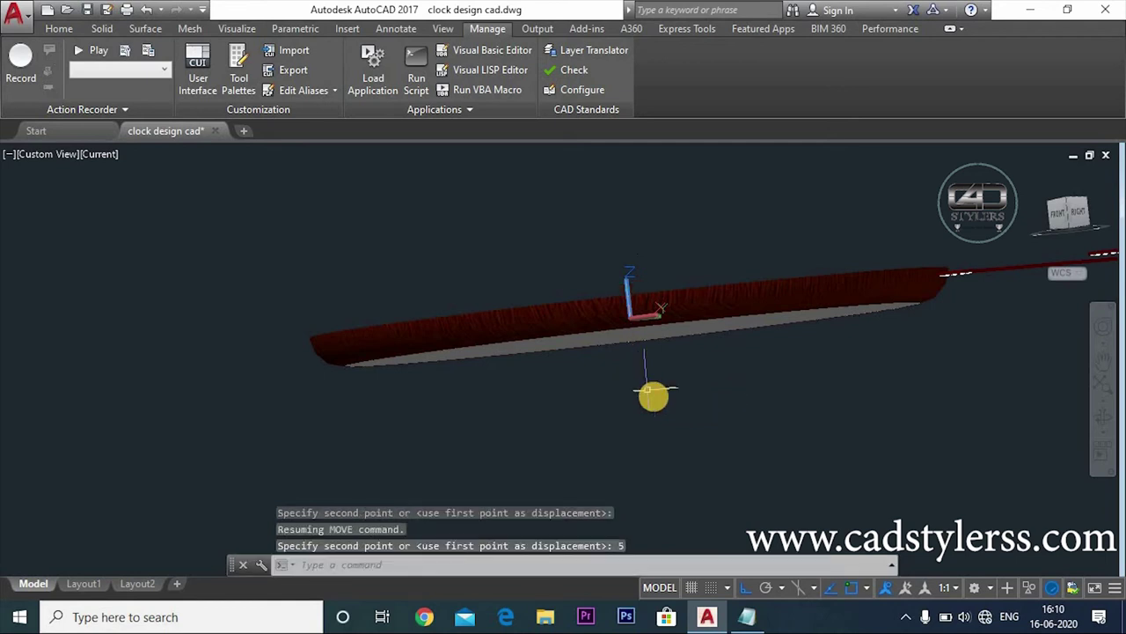
# - Inspect the raised hand, then show the clock from the Top view
pyautogui.moveTo(731, 403)
pyautogui.keyDown('shift'); pyautogui.mouseDown(button='middle')
pyautogui.moveTo(640, 263)
pyautogui.moveTo(634, 297)
pyautogui.mouseUp(button='middle'); pyautogui.keyUp('shift')
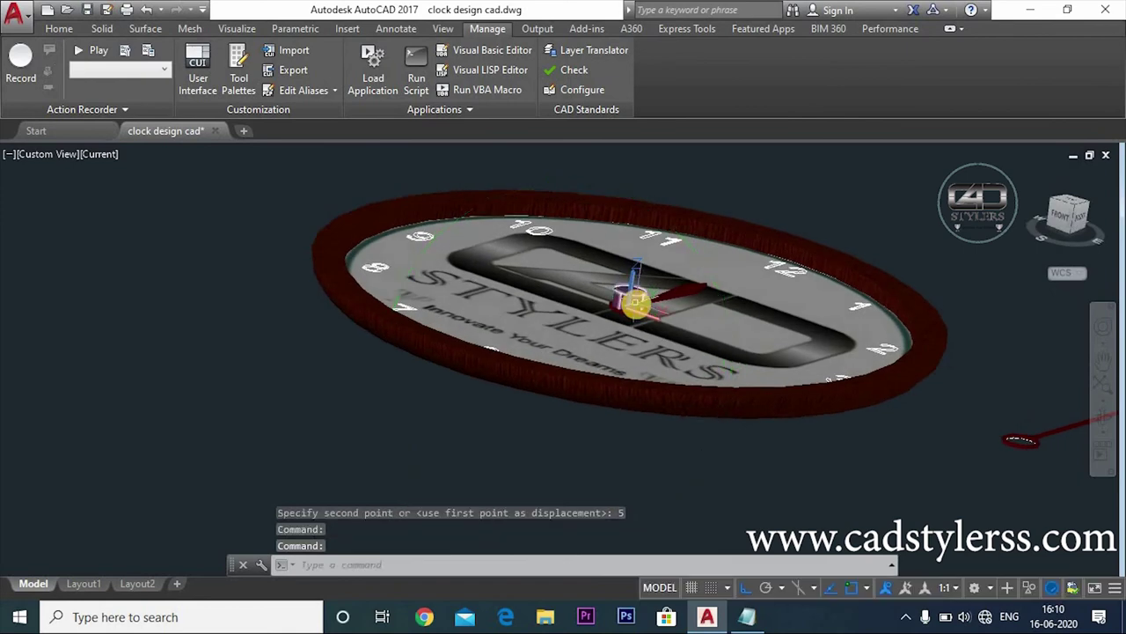
pyautogui.scroll(5, 634, 296)
pyautogui.scroll(3, 635, 301)
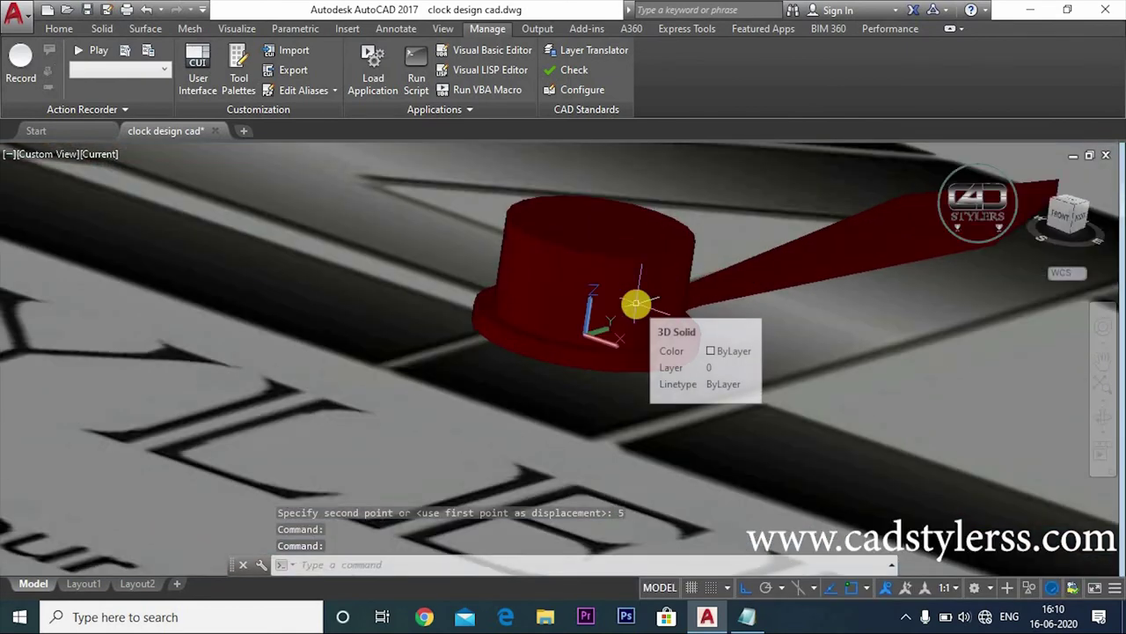
pyautogui.scroll(-5, 634, 308)
pyautogui.moveTo(631, 311)
pyautogui.keyDown('shift'); pyautogui.mouseDown(button='middle')
pyautogui.moveTo(677, 361)
pyautogui.moveTo(689, 357)
pyautogui.mouseUp(button='middle'); pyautogui.keyUp('shift')
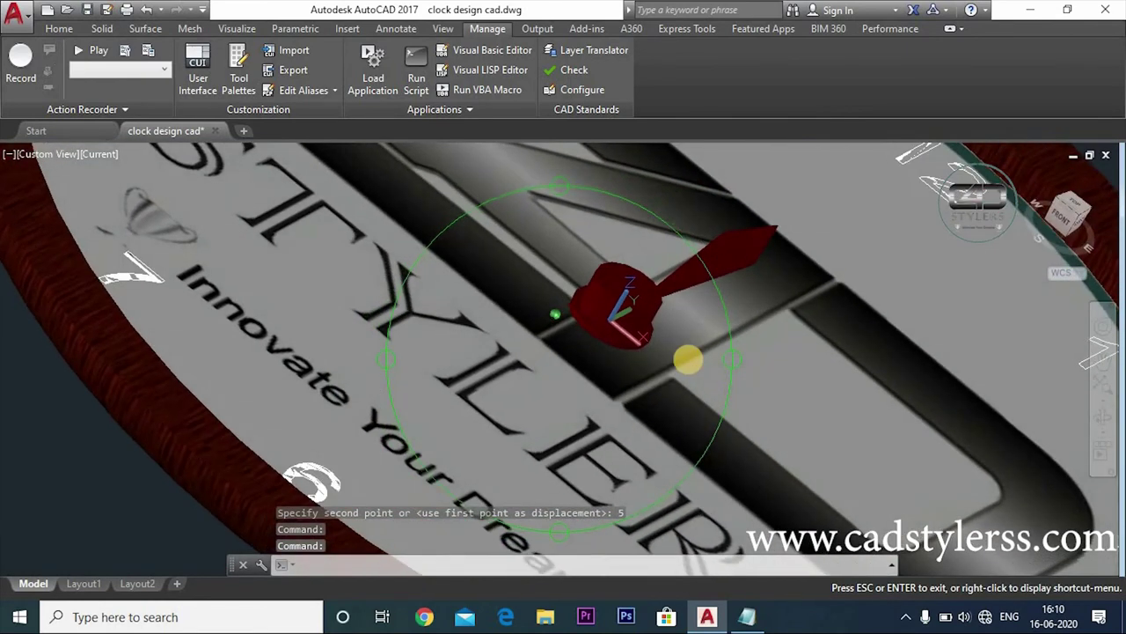
pyautogui.click(1075, 202)
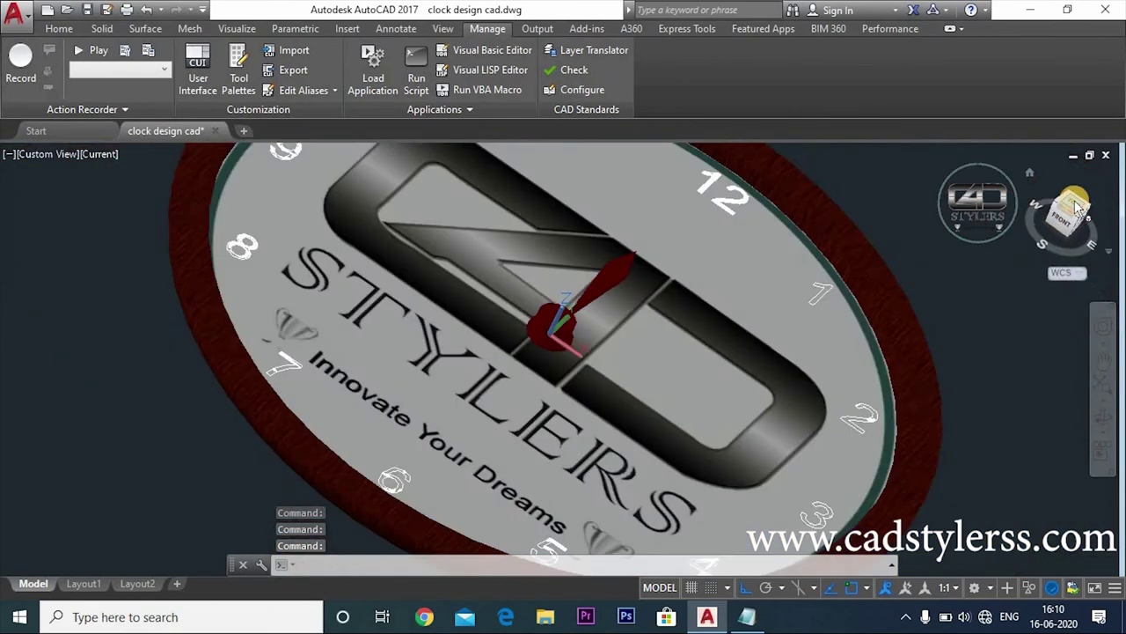
pyautogui.scroll(5, 480, 361)
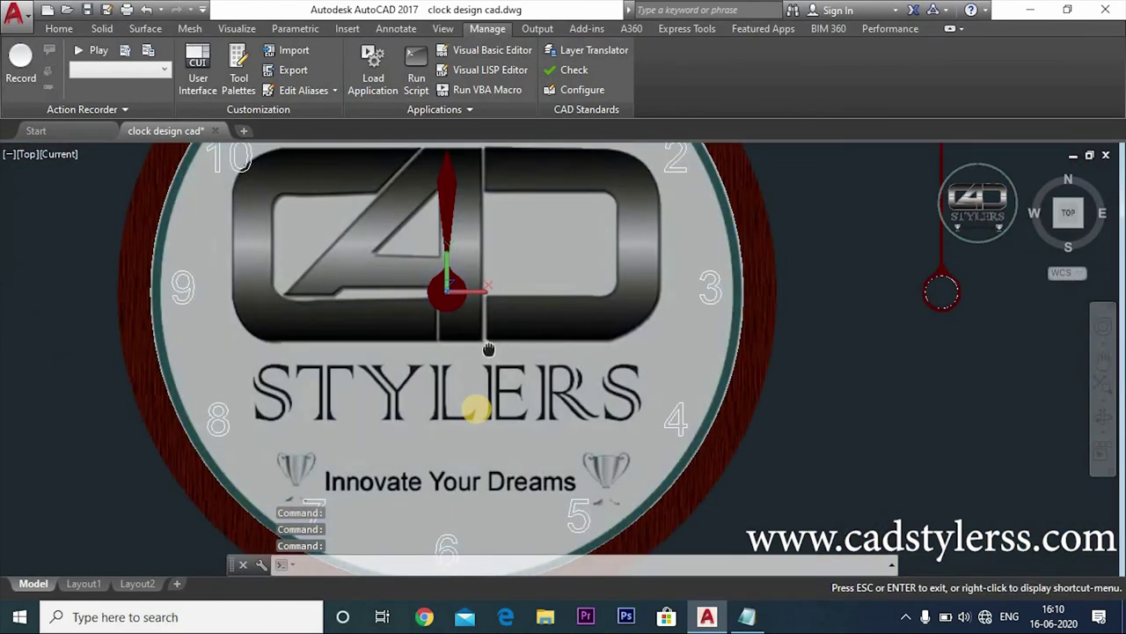
pyautogui.scroll(4, 516, 395)
pyautogui.moveTo(515, 395); pyautogui.dragTo(454, 411, button='middle')
pyautogui.scroll(-3, 454, 410)
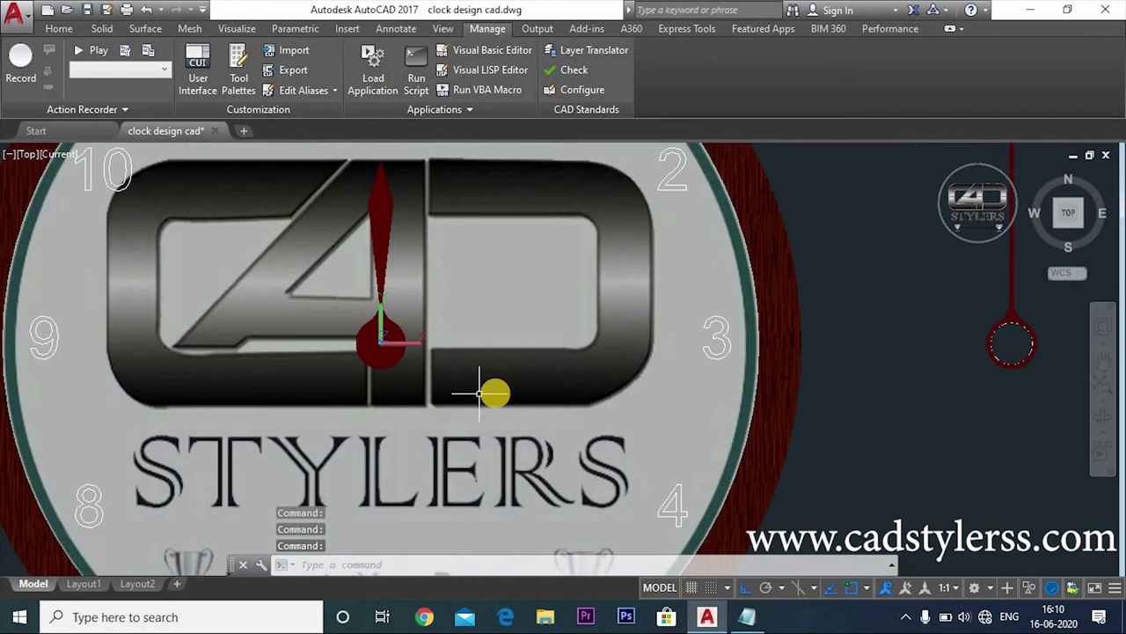
pyautogui.scroll(-2, 415, 384)
pyautogui.scroll(-2, 432, 382)
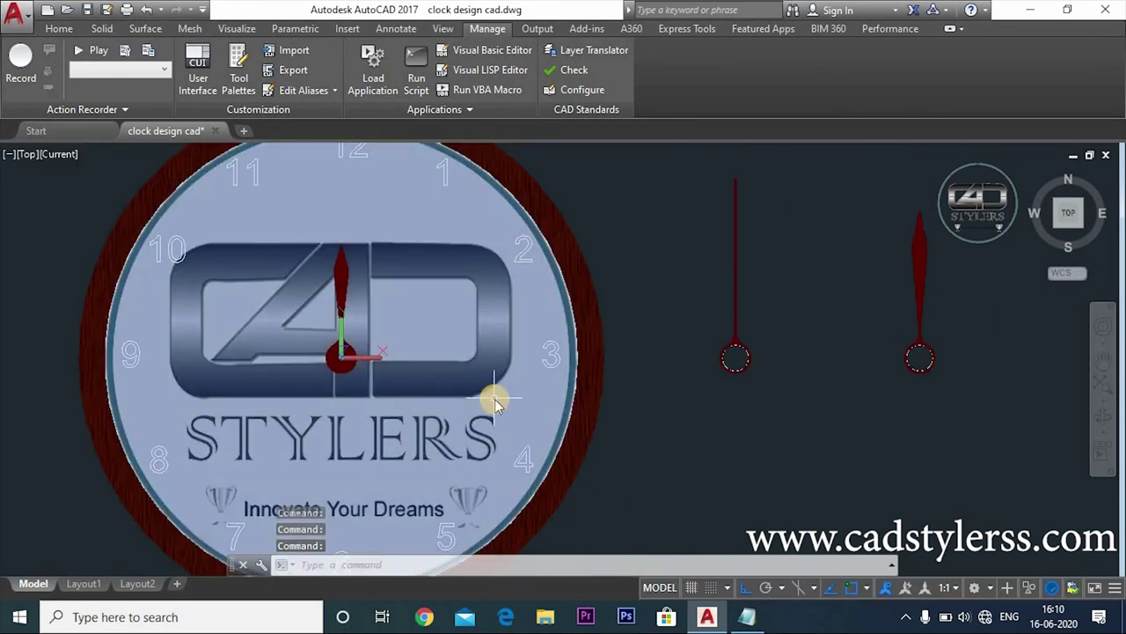
# - ID the red hub's centre with a Center snap (0, 0, 1) and select its X, Y values in the history
pyautogui.write('ID')
pyautogui.press('Return')
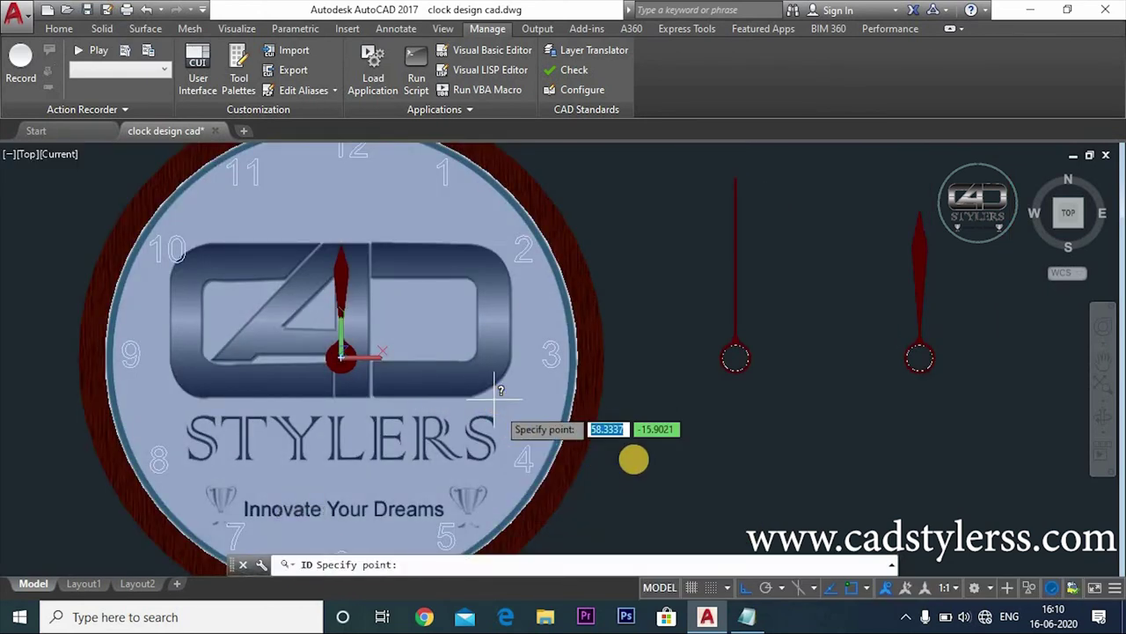
pyautogui.scroll(3, 402, 366)
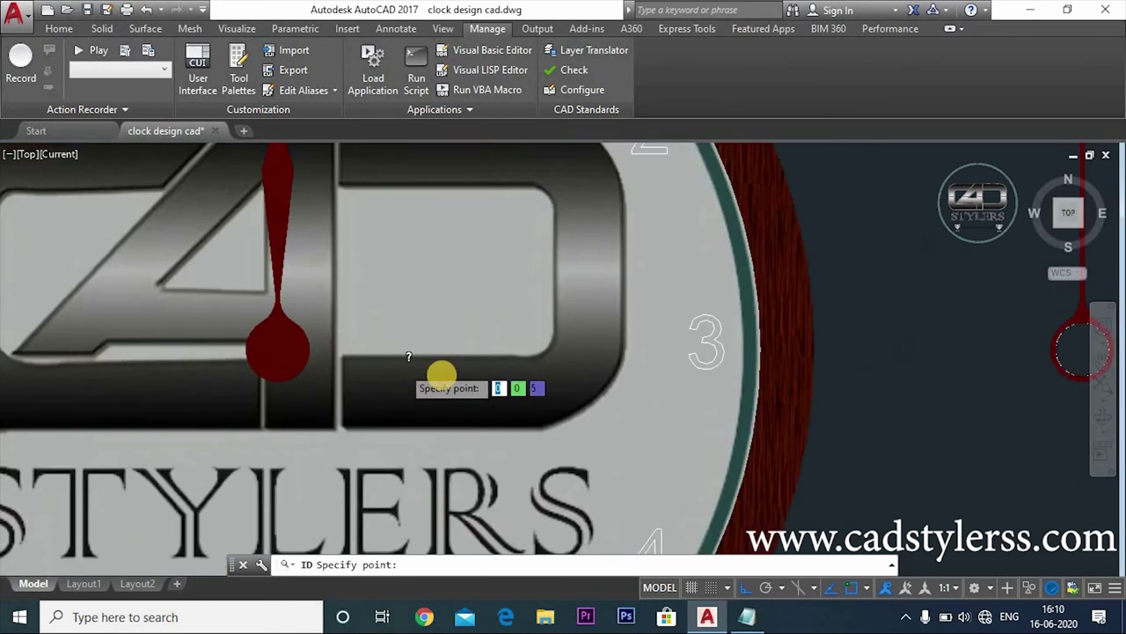
pyautogui.moveTo(410, 373)
pyautogui.keyDown('shift'); pyautogui.mouseDown(button='middle')
pyautogui.moveTo(385, 367)
pyautogui.moveTo(440, 334)
pyautogui.mouseUp(button='middle'); pyautogui.keyUp('shift')
pyautogui.scroll(5, 367, 308)
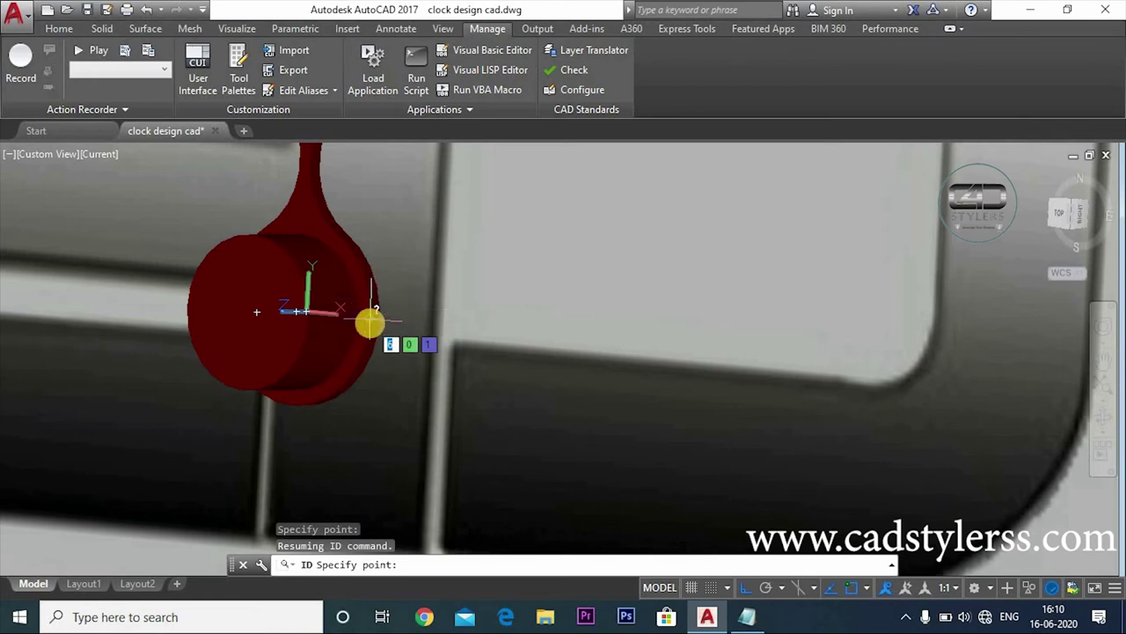
pyautogui.keyDown('shift'); pyautogui.rightClick(373, 313); pyautogui.keyUp('shift')
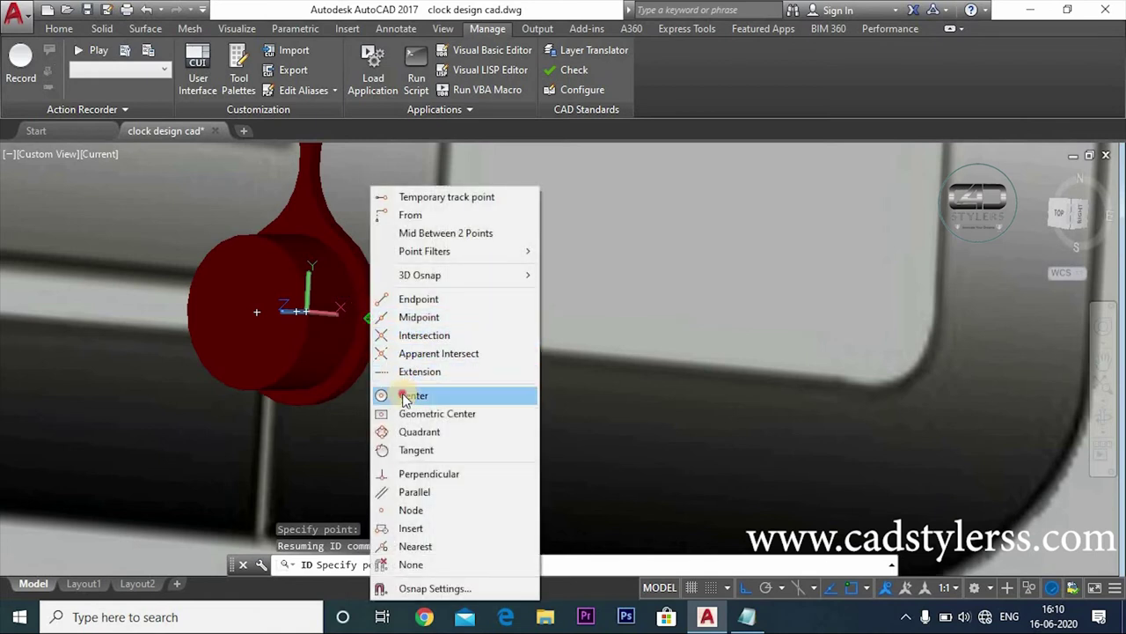
pyautogui.click(391, 393)
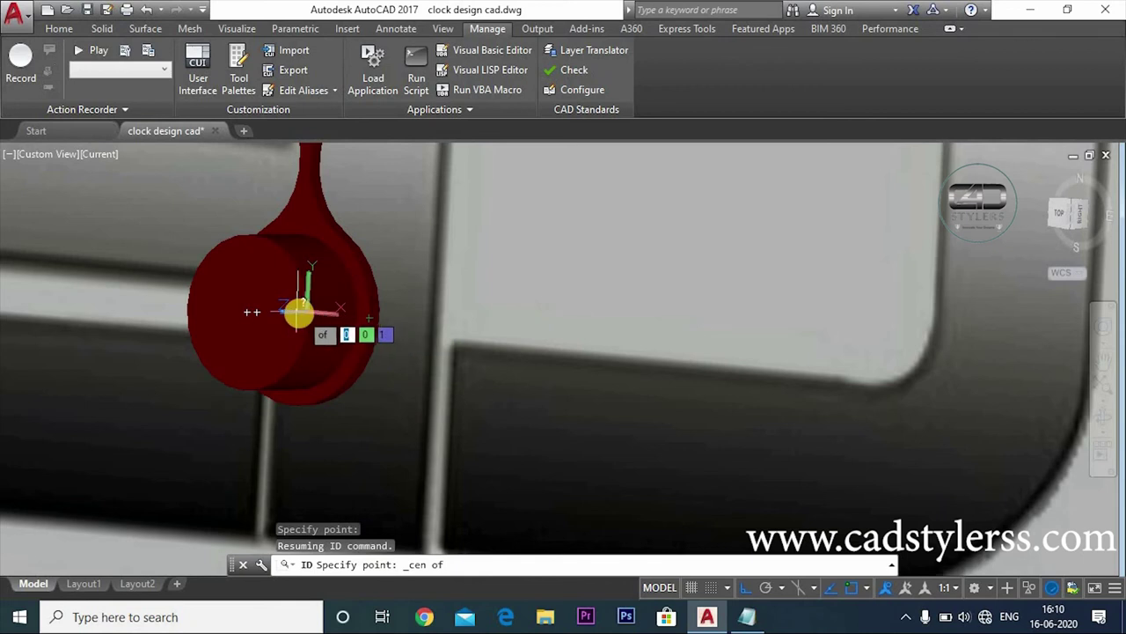
pyautogui.click(298, 312)
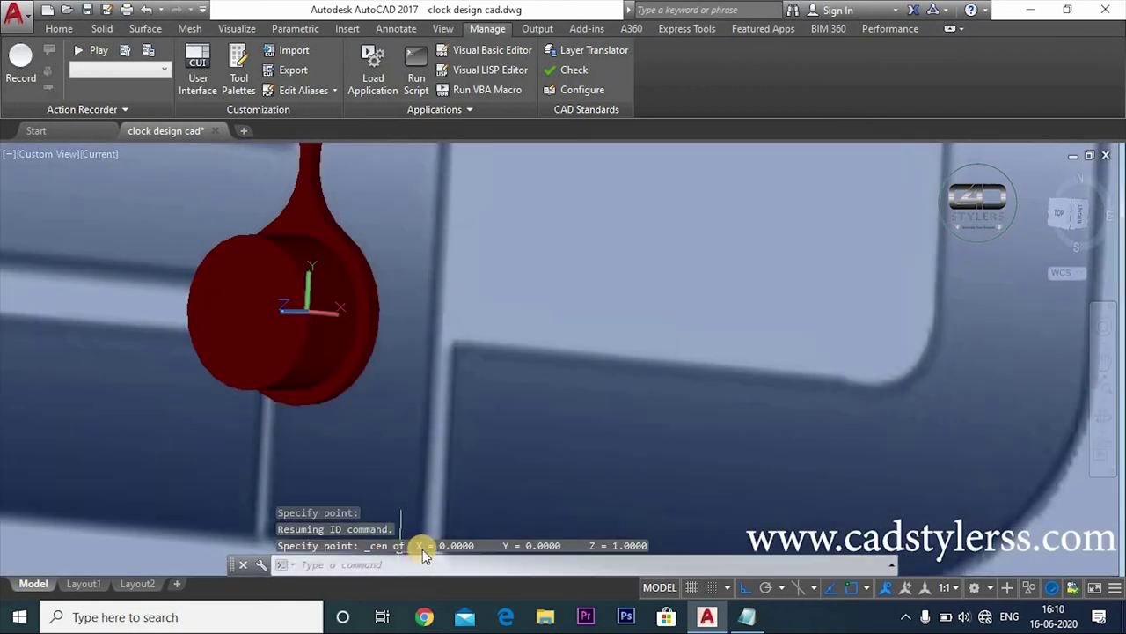
pyautogui.click(891, 564)
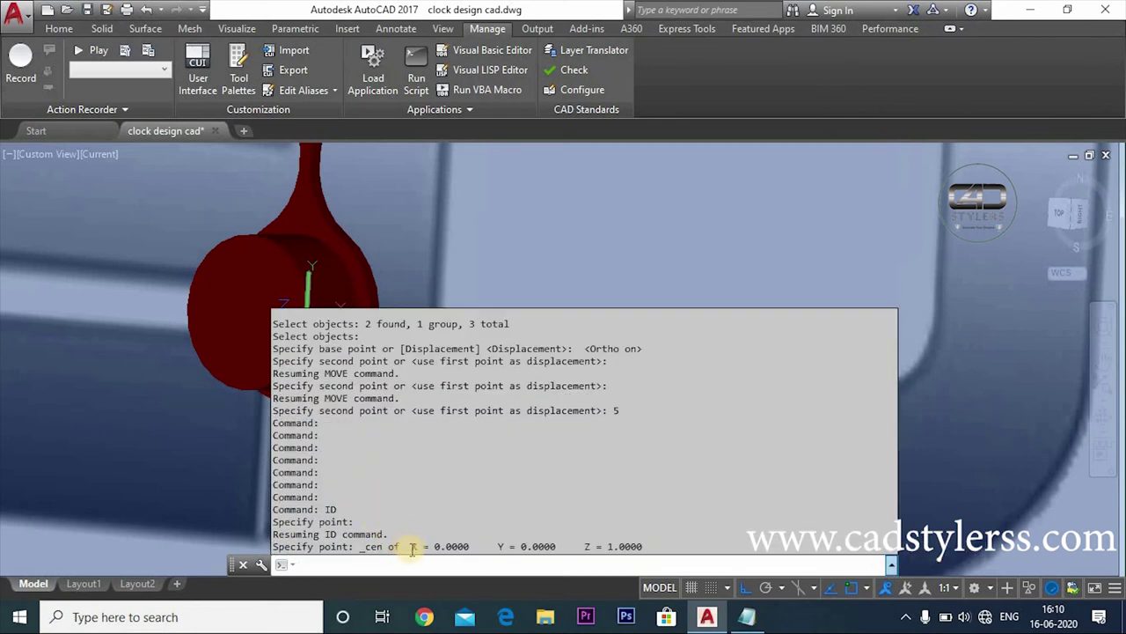
pyautogui.moveTo(411, 547); pyautogui.dragTo(557, 548)
pyautogui.hotkey('ctrl', 'c')
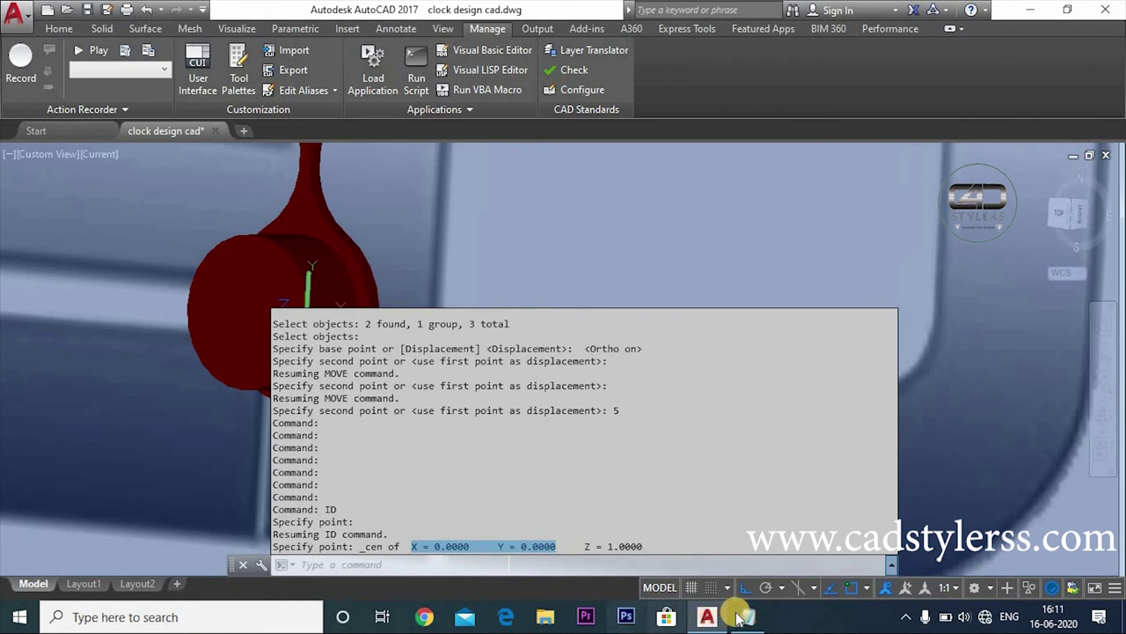
# - Paste the hub coordinates into the Notepad script and edit them to 0.0000,0.0000
pyautogui.click(711, 581)
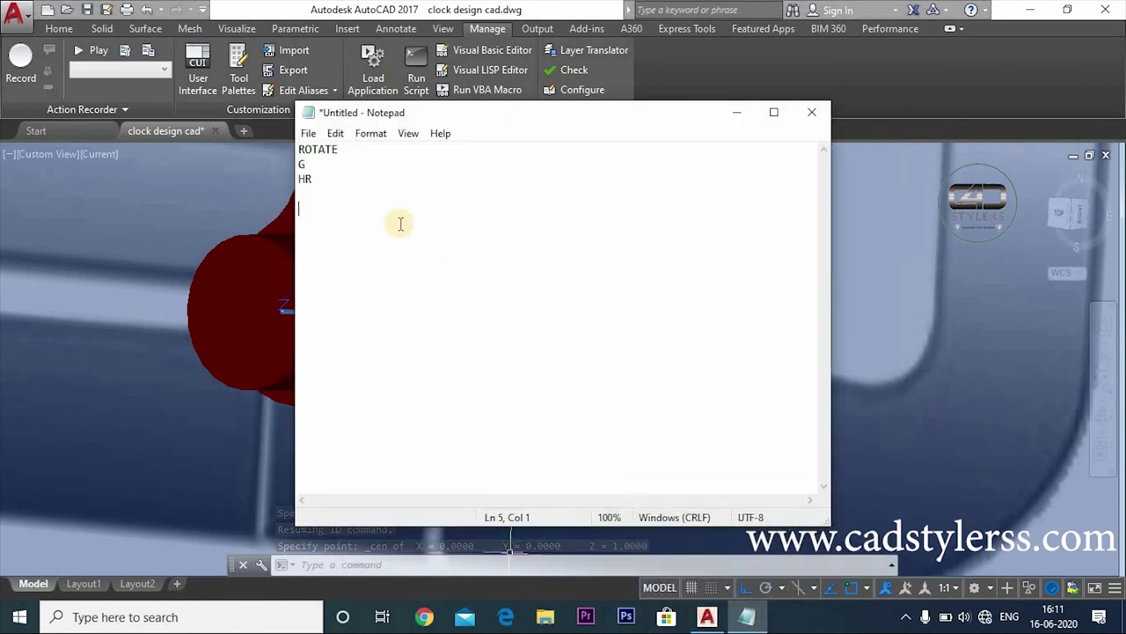
pyautogui.hotkey('ctrl', 'v')
pyautogui.click(423, 209)
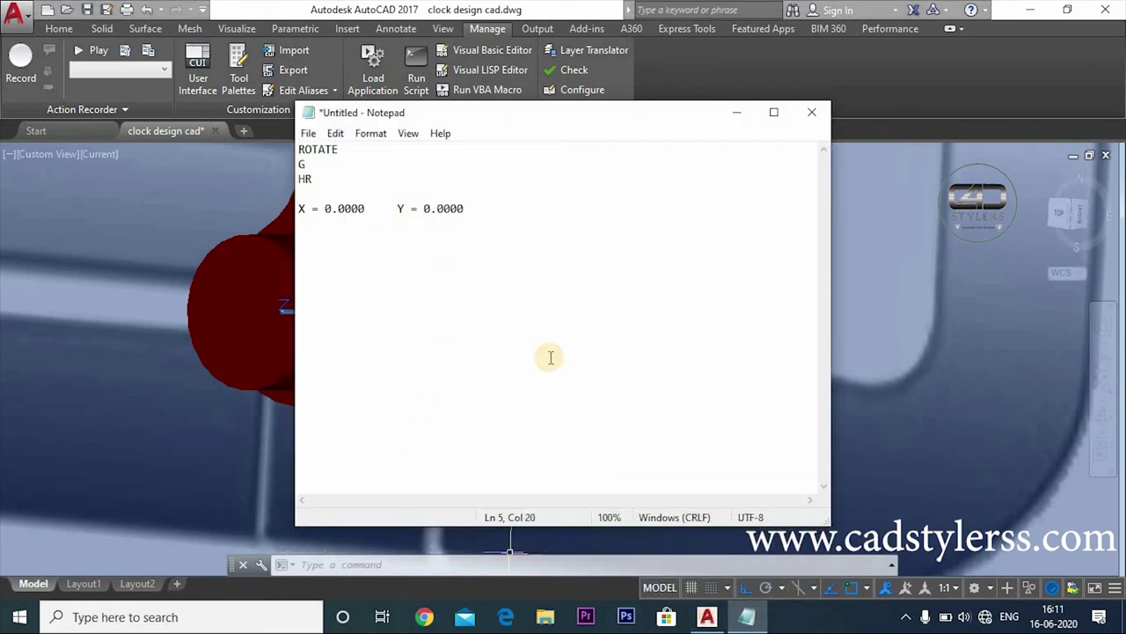
pyautogui.press('BackSpace')
pyautogui.press('BackSpace')
pyautogui.press('BackSpace')
pyautogui.write(',')
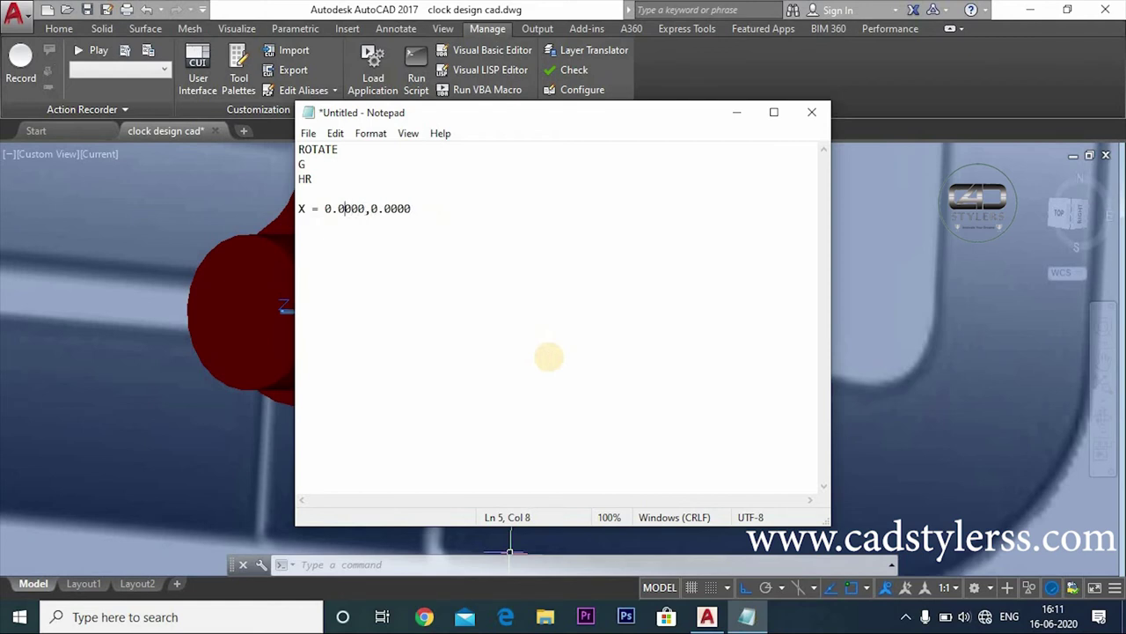
pyautogui.press('BackSpace')
pyautogui.press('BackSpace')
pyautogui.press('BackSpace')
pyautogui.press('BackSpace')
pyautogui.click(395, 205)
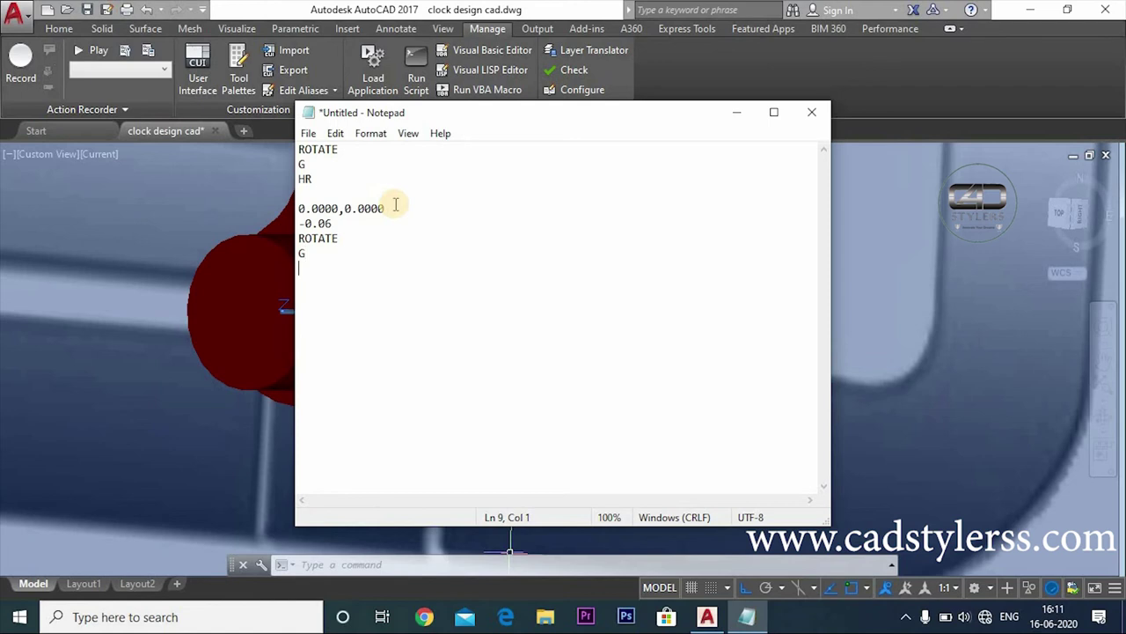
pyautogui.write('MIN')
# - Finish the script with MIN and SEC rotations about 0.0000,0.0000 by -0.6 and -6, plus RSCRIPT
pyautogui.press('Return')
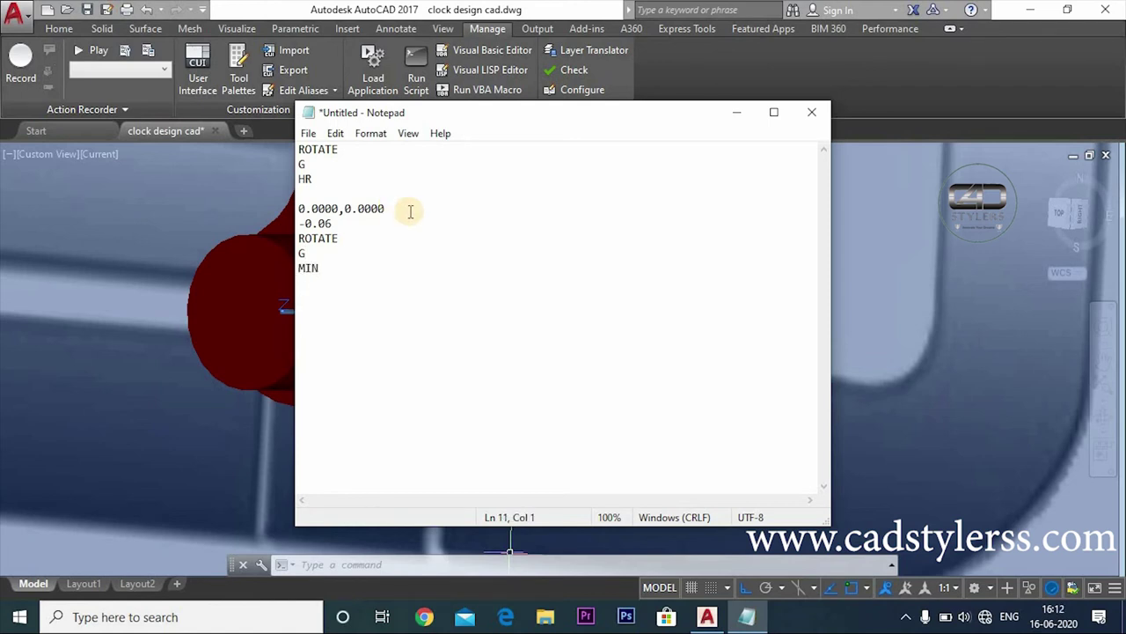
pyautogui.moveTo(388, 208); pyautogui.dragTo(288, 208)
pyautogui.hotkey('ctrl', 'c')
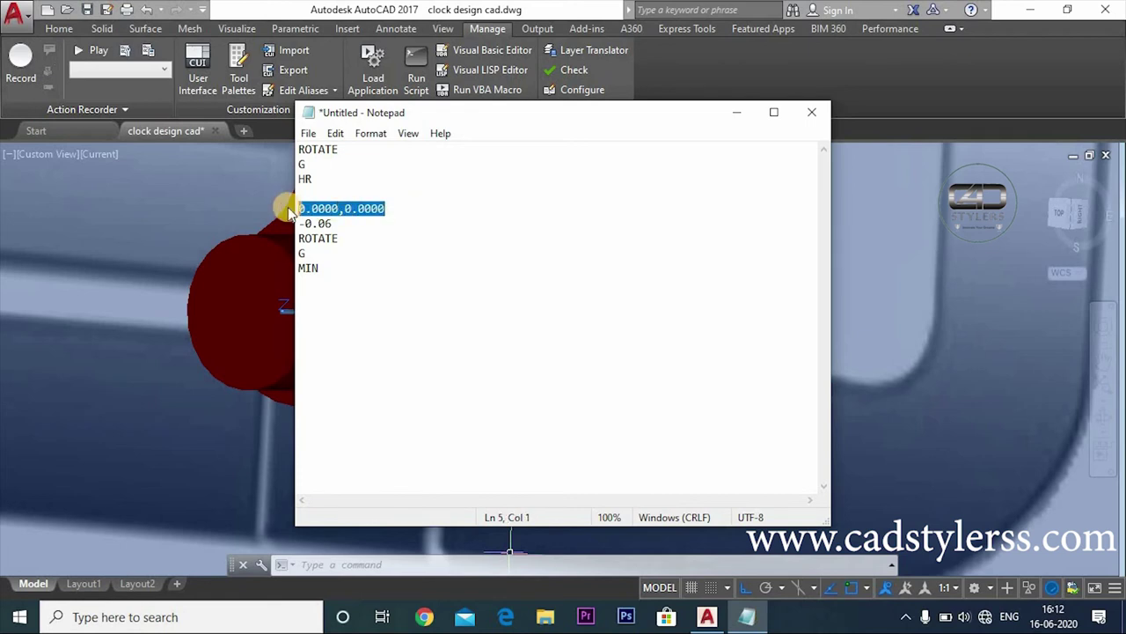
pyautogui.click(319, 300)
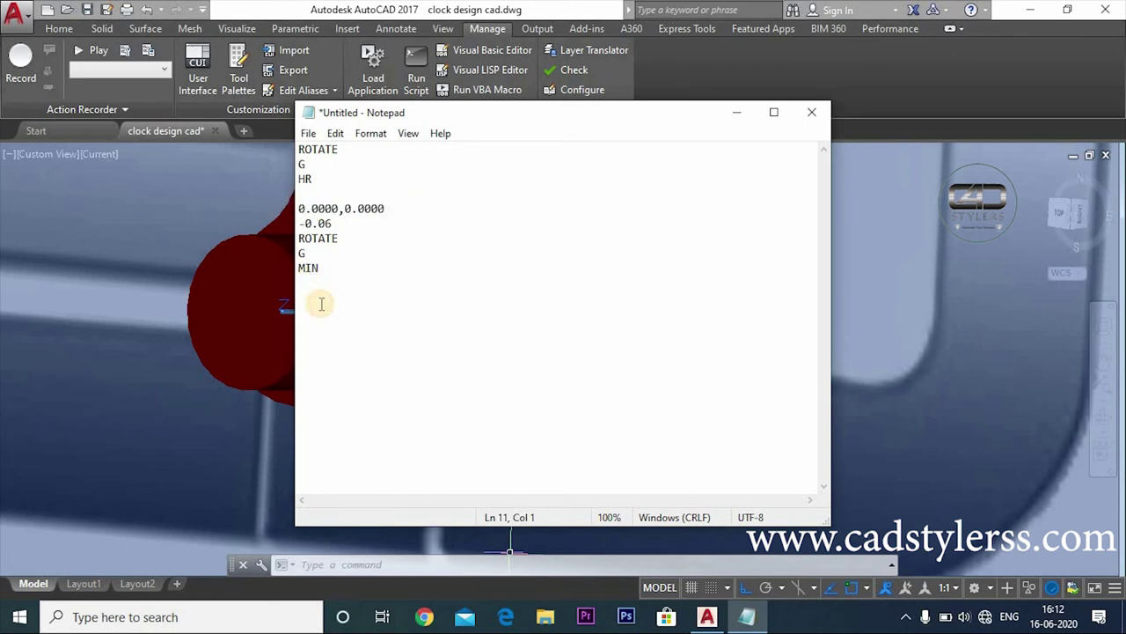
pyautogui.hotkey('ctrl', 'v')
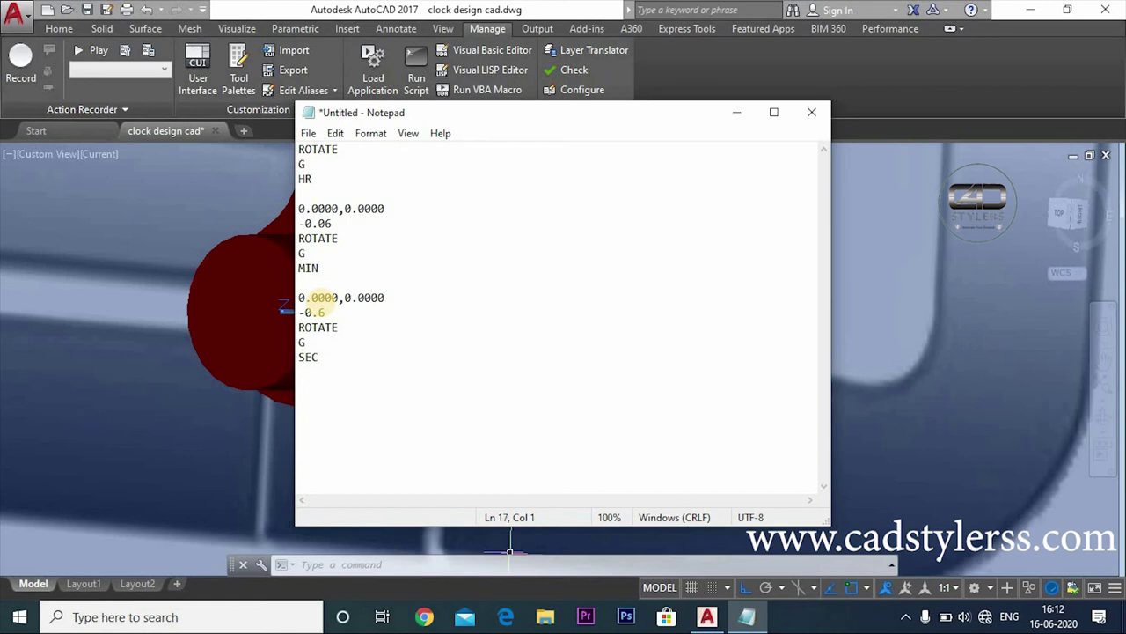
pyautogui.hotkey('ctrl', 'v')
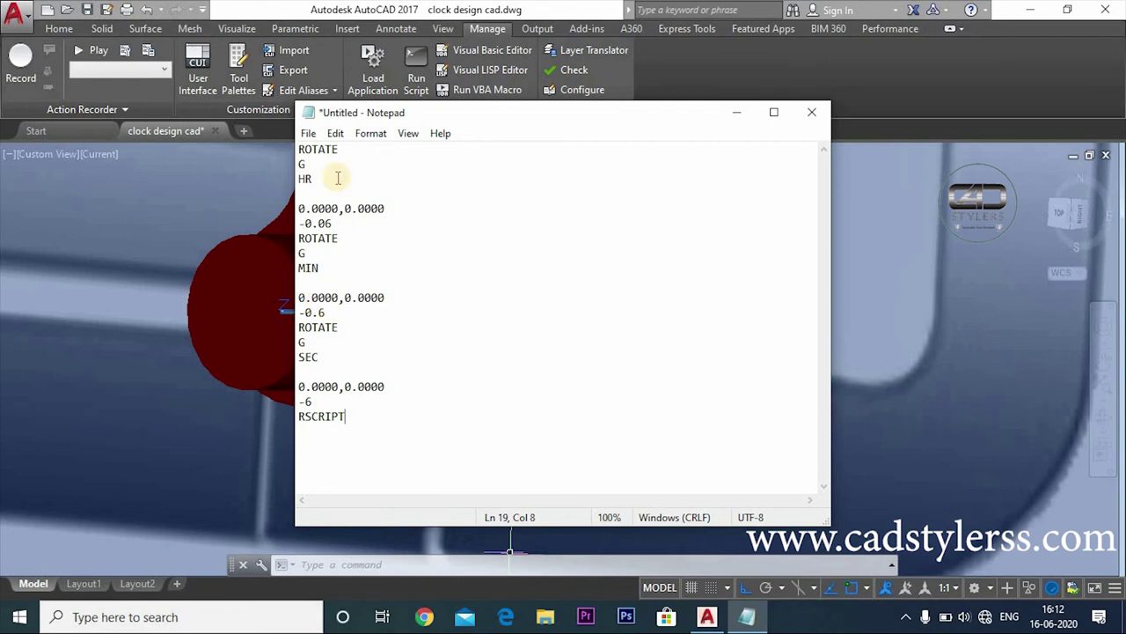
pyautogui.click(740, 117)
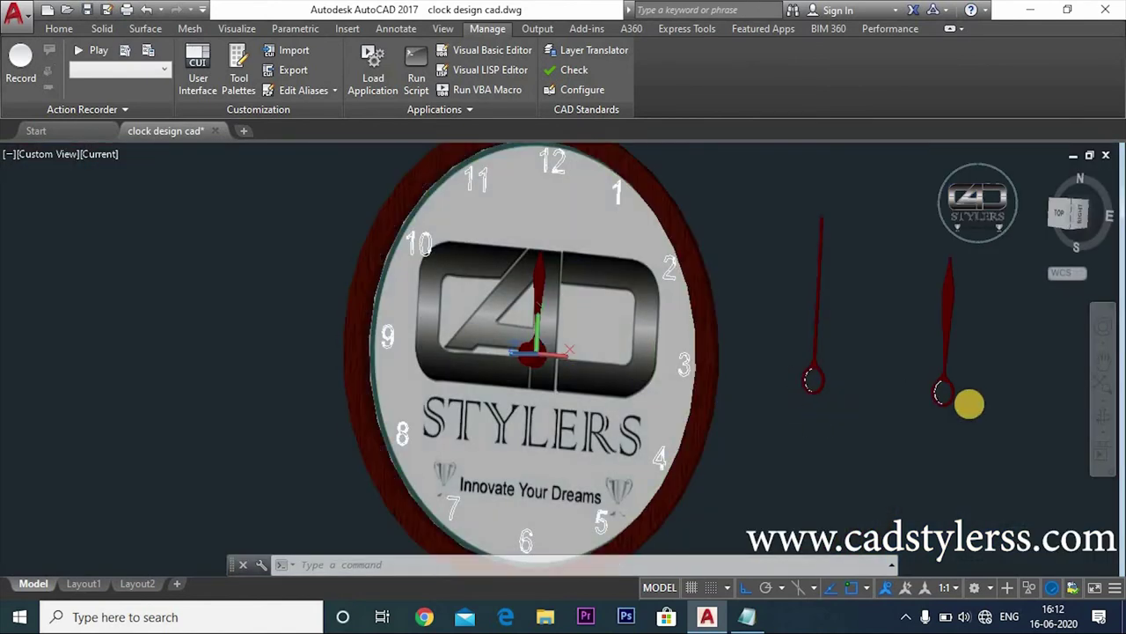
# - Start MOVE on the right loose red hand, using its loop centre as the base point
pyautogui.write('M')
pyautogui.press('Return')
pyautogui.click(968, 392)
pyautogui.click(908, 416)
pyautogui.moveTo(908, 416)
pyautogui.keyDown('shift'); pyautogui.mouseDown(button='middle')
pyautogui.moveTo(716, 377)
pyautogui.moveTo(404, 355)
pyautogui.mouseUp(button='middle'); pyautogui.keyUp('shift')
pyautogui.scroll(5, 405, 355)
pyautogui.click(339, 234)
# - With Ortho off (F8), snap the hand's loop onto the hub's centre
pyautogui.scroll(-3, 340, 234)
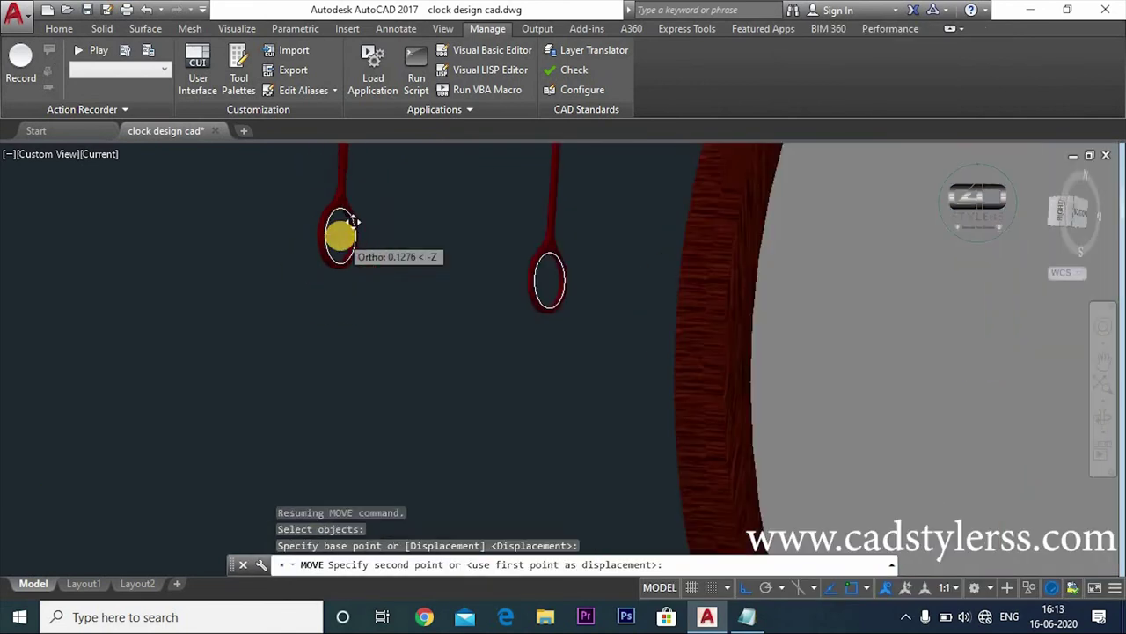
pyautogui.keyDown('shift'); pyautogui.moveTo(340, 234); pyautogui.dragTo(675, 305, button='middle'); pyautogui.keyUp('shift')
pyautogui.scroll(5, 676, 304)
pyautogui.scroll(2, 676, 305)
pyautogui.press('F8')
pyautogui.moveTo(739, 324)
pyautogui.keyDown('shift'); pyautogui.mouseDown(button='middle')
pyautogui.moveTo(712, 390)
pyautogui.moveTo(786, 368)
pyautogui.mouseUp(button='middle'); pyautogui.keyUp('shift')
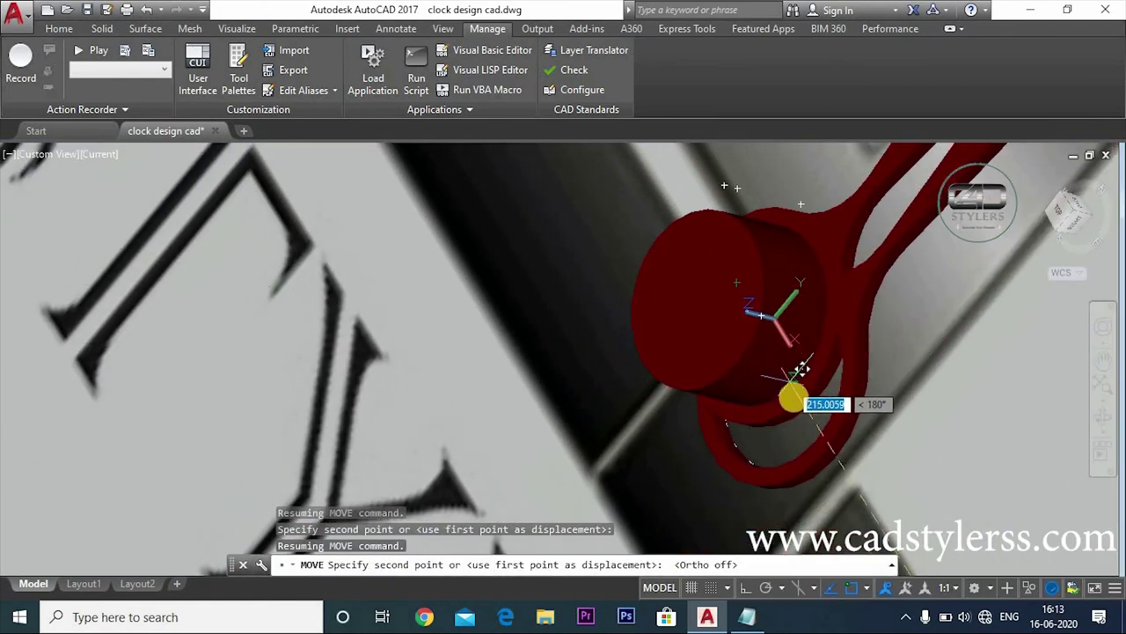
pyautogui.keyDown('shift'); pyautogui.rightClick(810, 385); pyautogui.keyUp('shift')
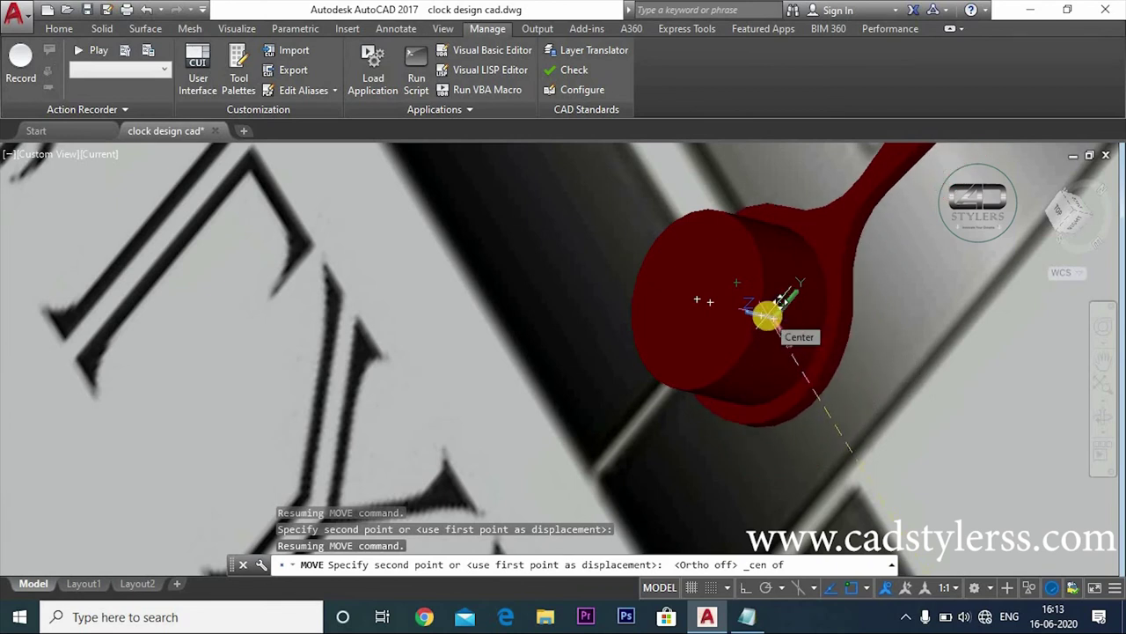
pyautogui.click(765, 312)
pyautogui.keyDown('shift'); pyautogui.moveTo(799, 455); pyautogui.dragTo(868, 411, button='middle'); pyautogui.keyUp('shift')
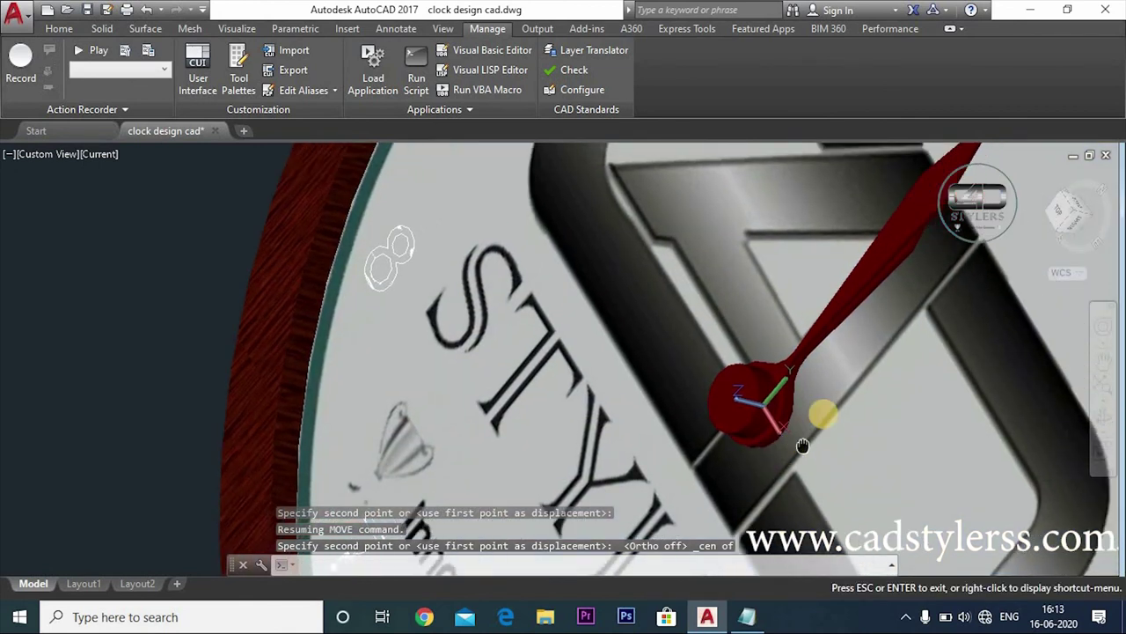
pyautogui.click(827, 409)
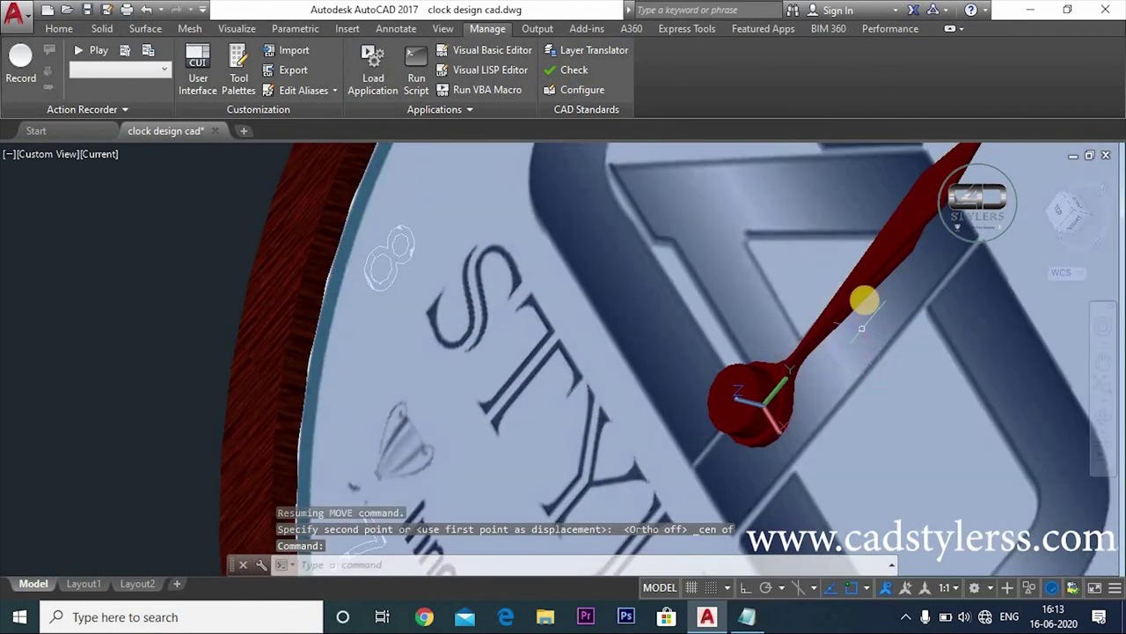
pyautogui.scroll(3, 899, 224)
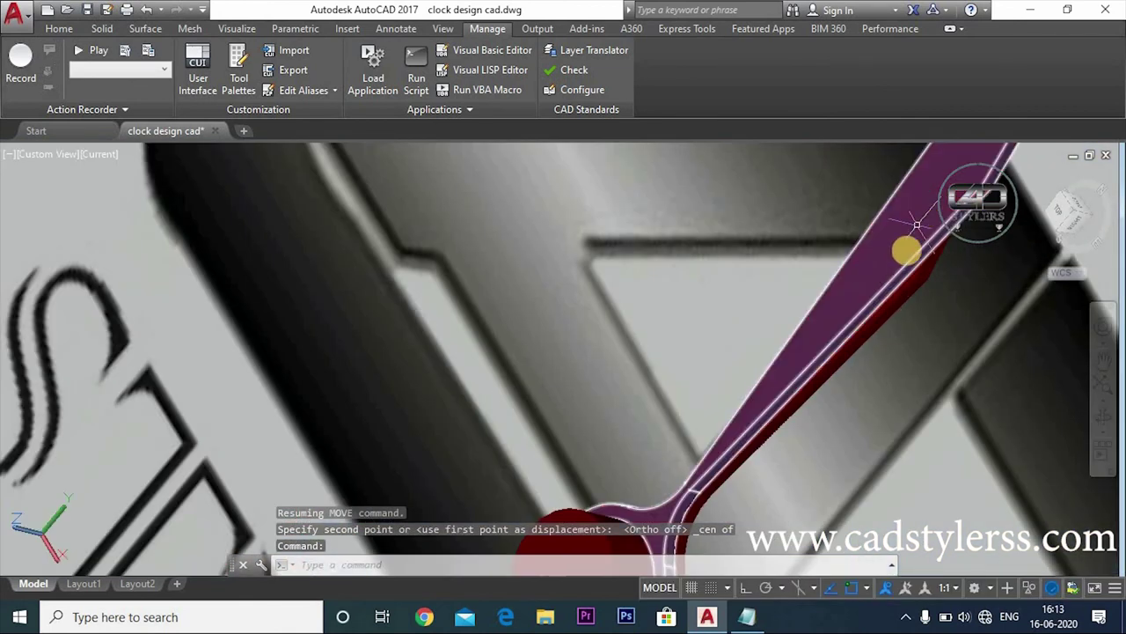
pyautogui.scroll(-3, 900, 301)
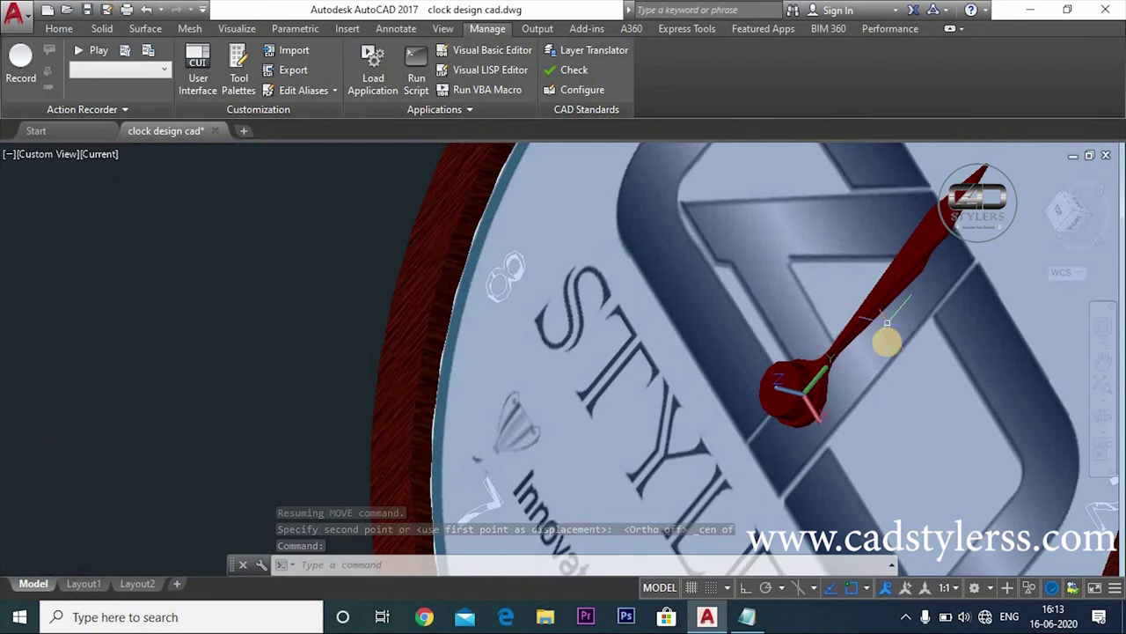
pyautogui.scroll(-3, 844, 343)
pyautogui.scroll(-2, 871, 345)
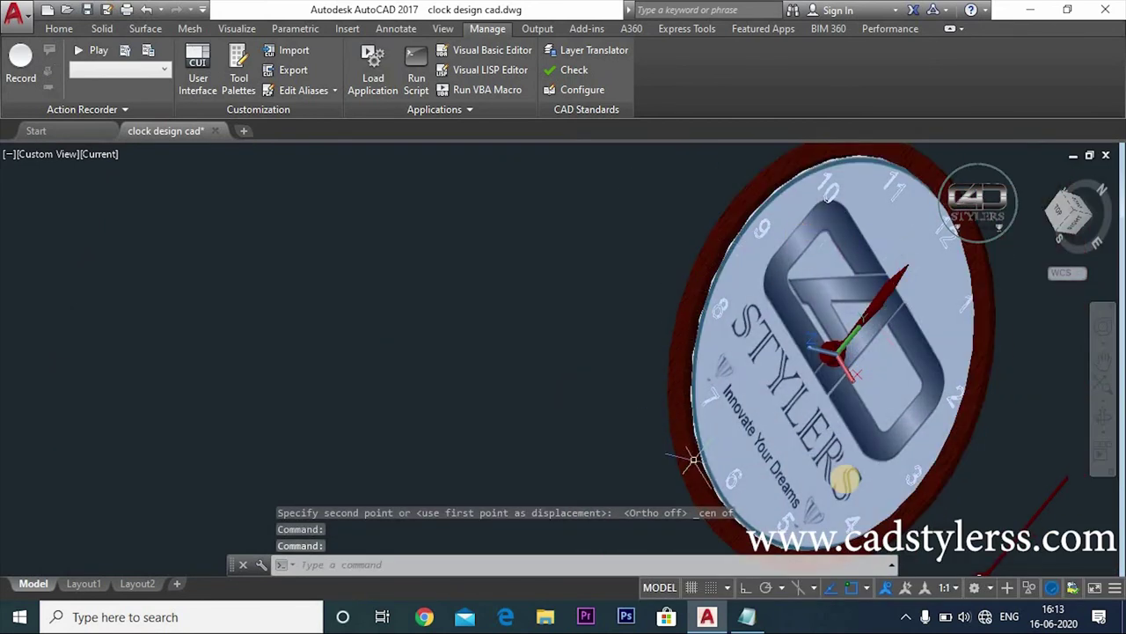
# - Pan and zoom the clock view, starting and then cancelling a MOVE
pyautogui.moveTo(1006, 415); pyautogui.dragTo(961, 389, button='middle')
pyautogui.press('Escape')
pyautogui.scroll(2, 959, 414)
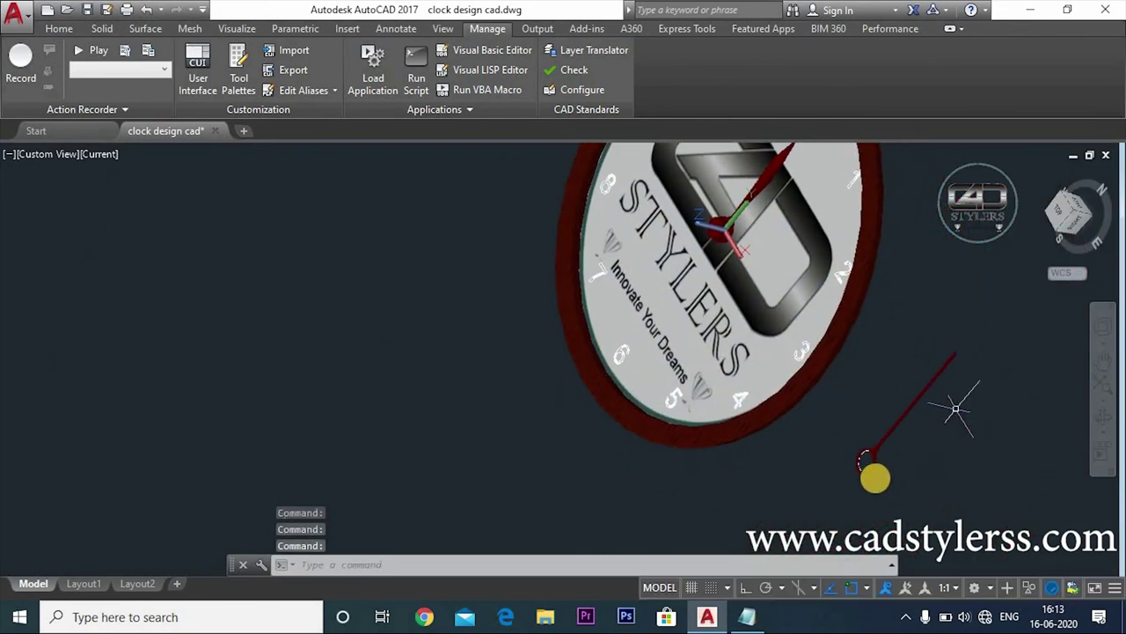
pyautogui.scroll(3, 875, 478)
pyautogui.write('m')
pyautogui.press('Return')
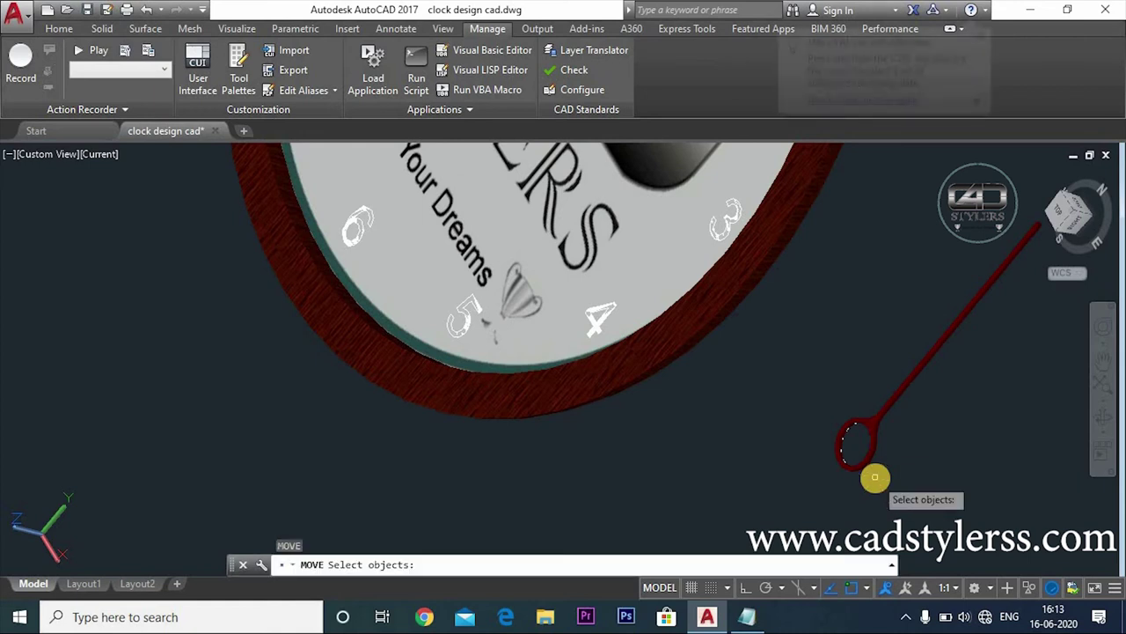
pyautogui.press('Escape')
pyautogui.moveTo(874, 478); pyautogui.dragTo(855, 536, button='middle')
# - Run ID with a Center snap on the hand's hub to report its coordinates
pyautogui.write('id')
pyautogui.press('Return')
pyautogui.scroll(-3, 814, 352)
pyautogui.scroll(3, 717, 297)
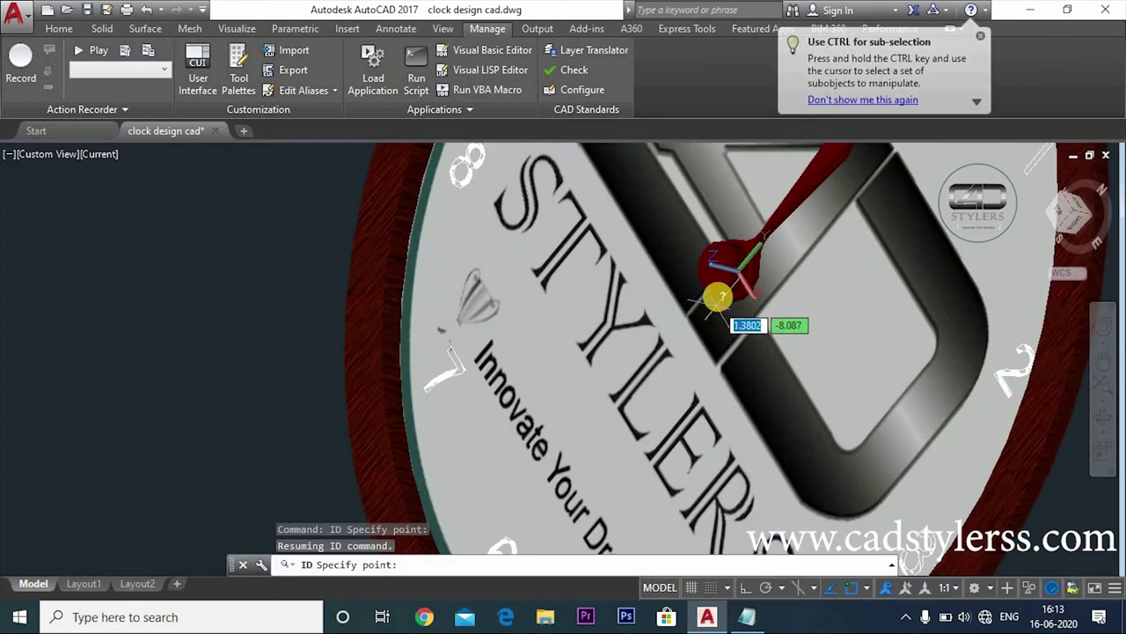
pyautogui.scroll(3, 784, 294)
pyautogui.keyDown('shift'); pyautogui.rightClick(791, 294); pyautogui.keyUp('shift')
pyautogui.click(834, 396)
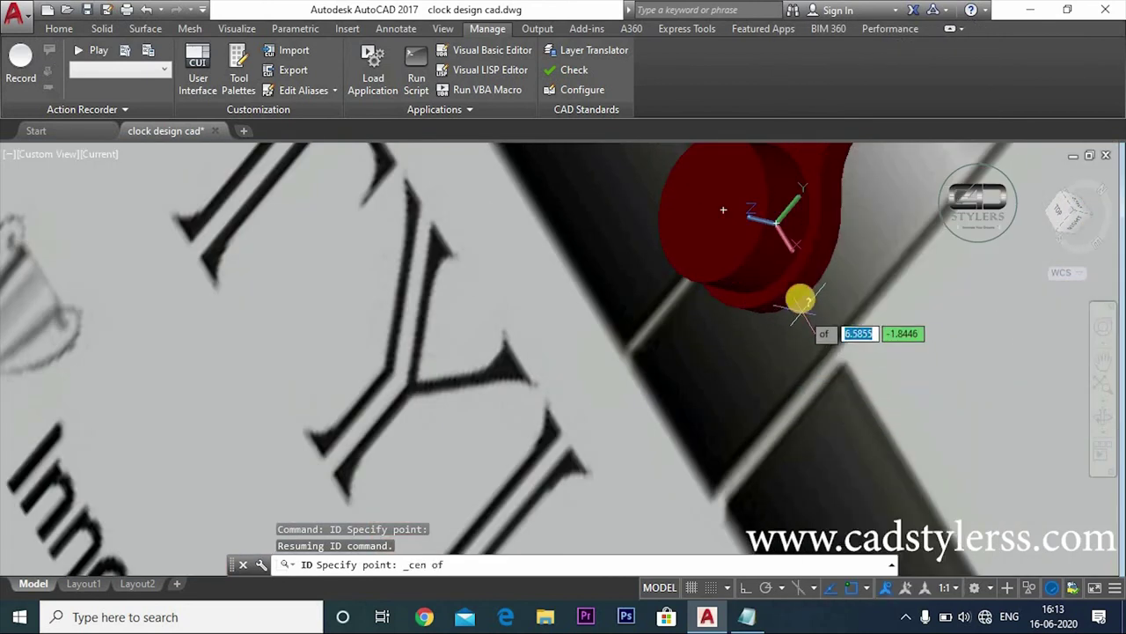
pyautogui.click(726, 210)
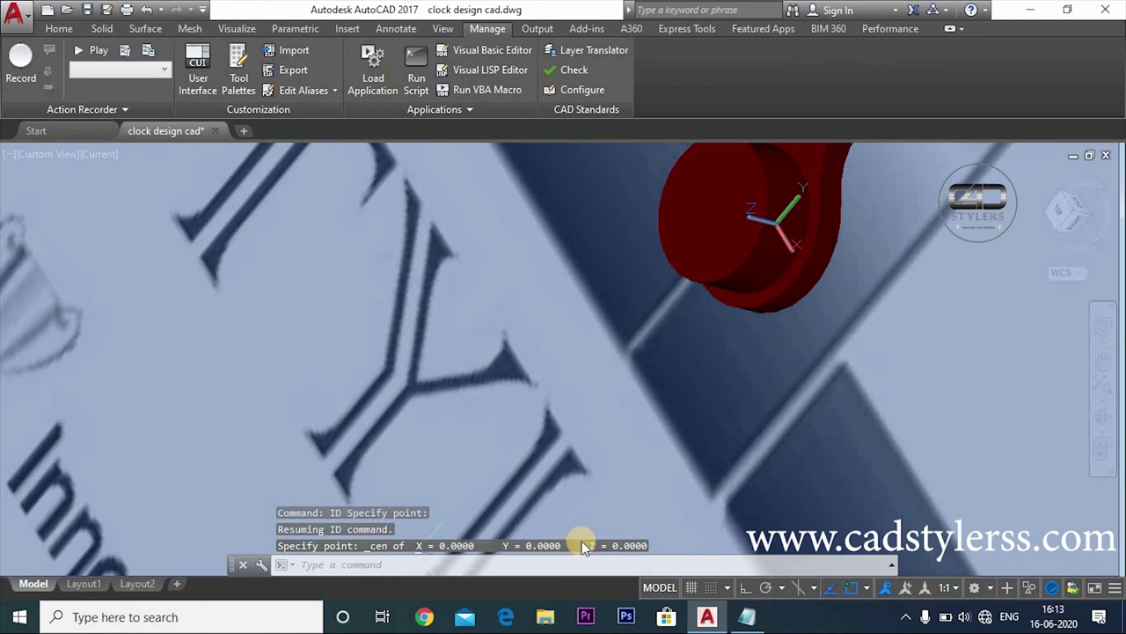
pyautogui.click(750, 620)
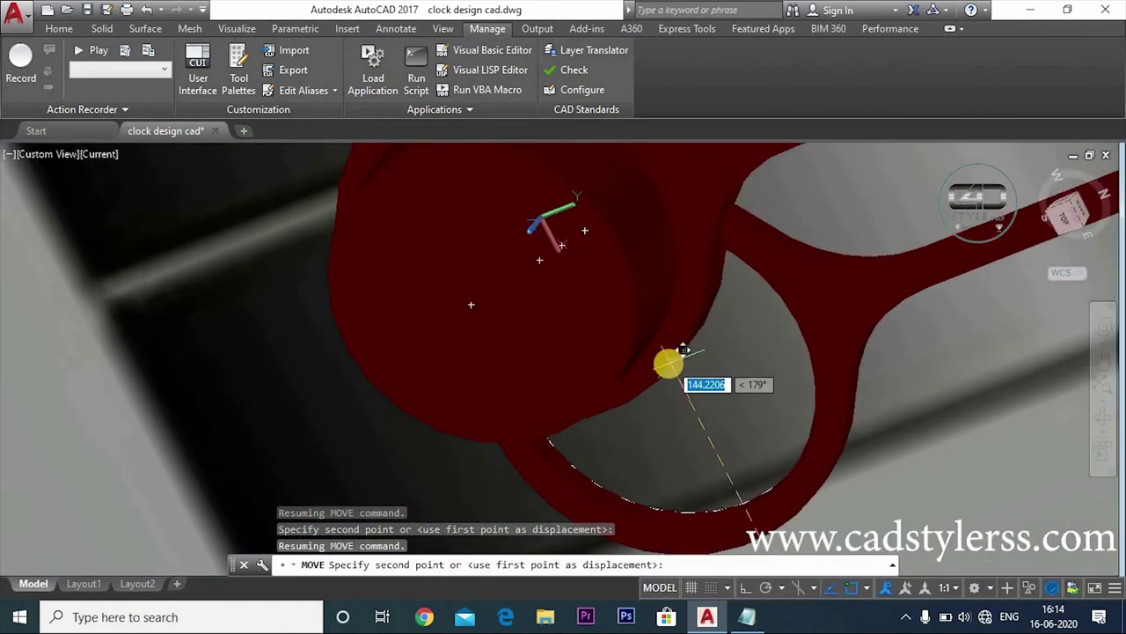
# - Drop the clock hand onto the hub centre with a Center snap override, then deselect it
pyautogui.keyDown('shift'); pyautogui.rightClick(666, 360); pyautogui.keyUp('shift')
pyautogui.click(695, 395)
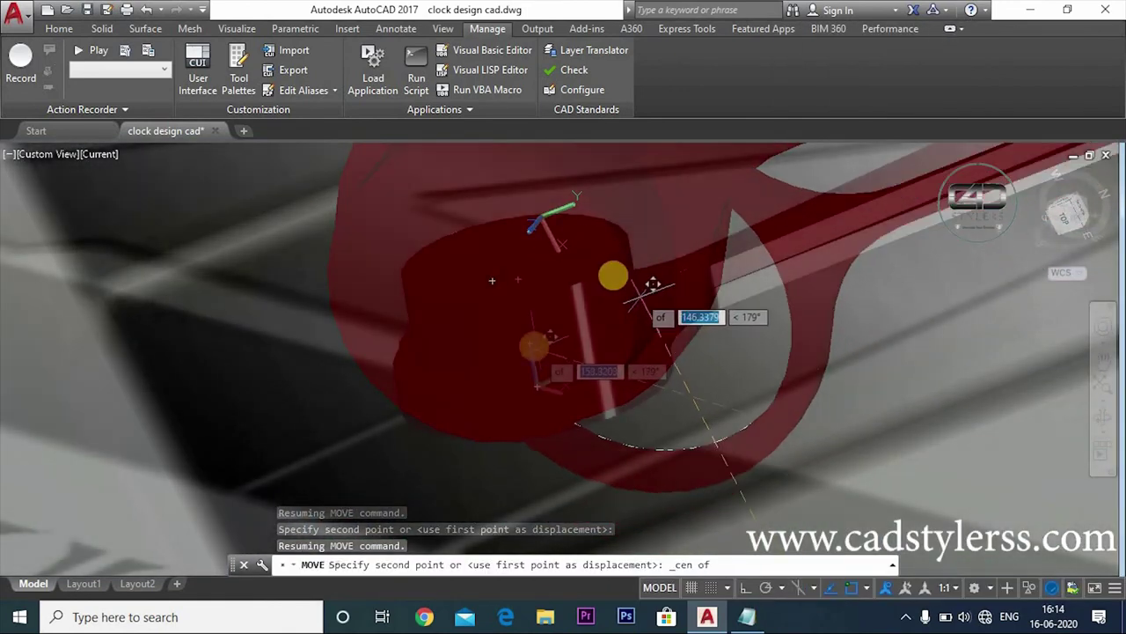
pyautogui.click(653, 283)
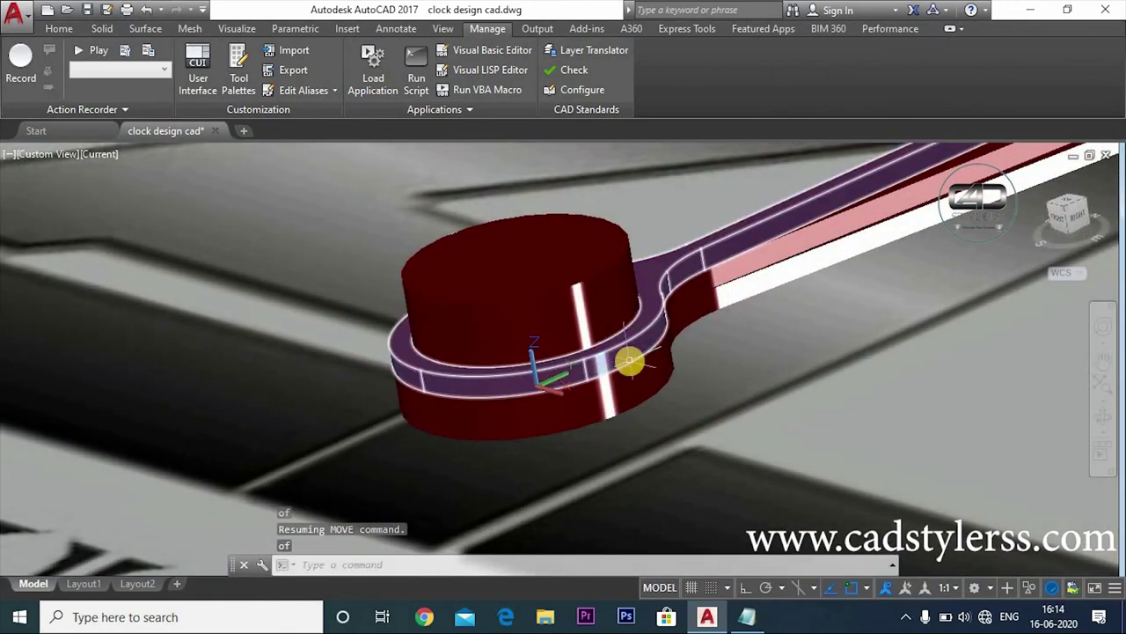
pyautogui.click(629, 360)
pyautogui.scroll(-3, 630, 361)
pyautogui.scroll(-3, 644, 405)
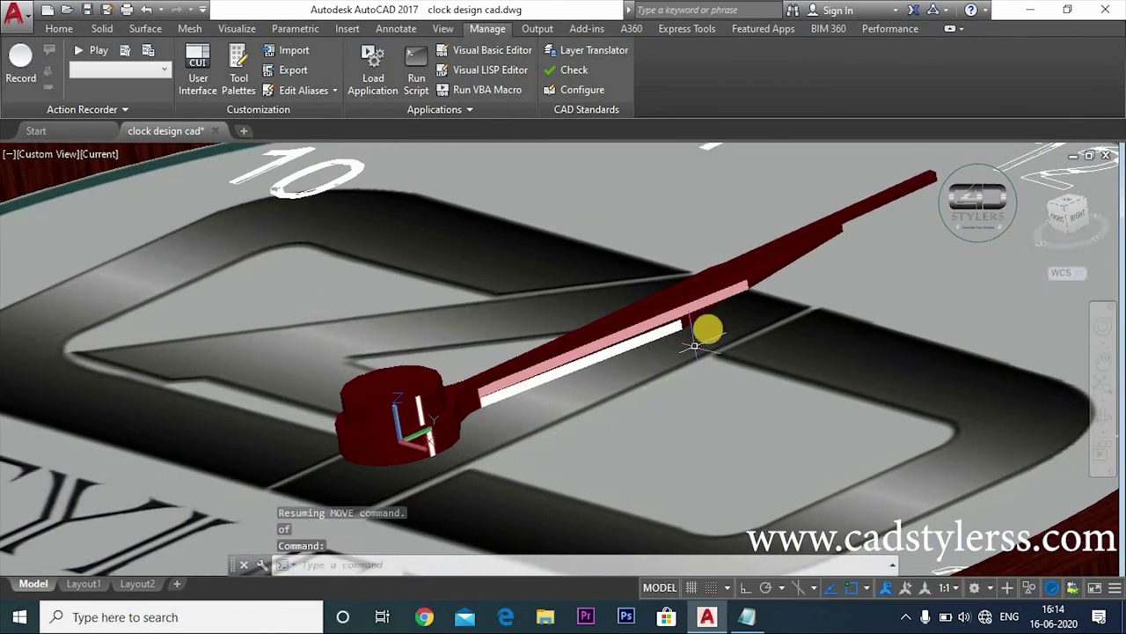
pyautogui.scroll(-3, 686, 370)
pyautogui.scroll(2, 711, 445)
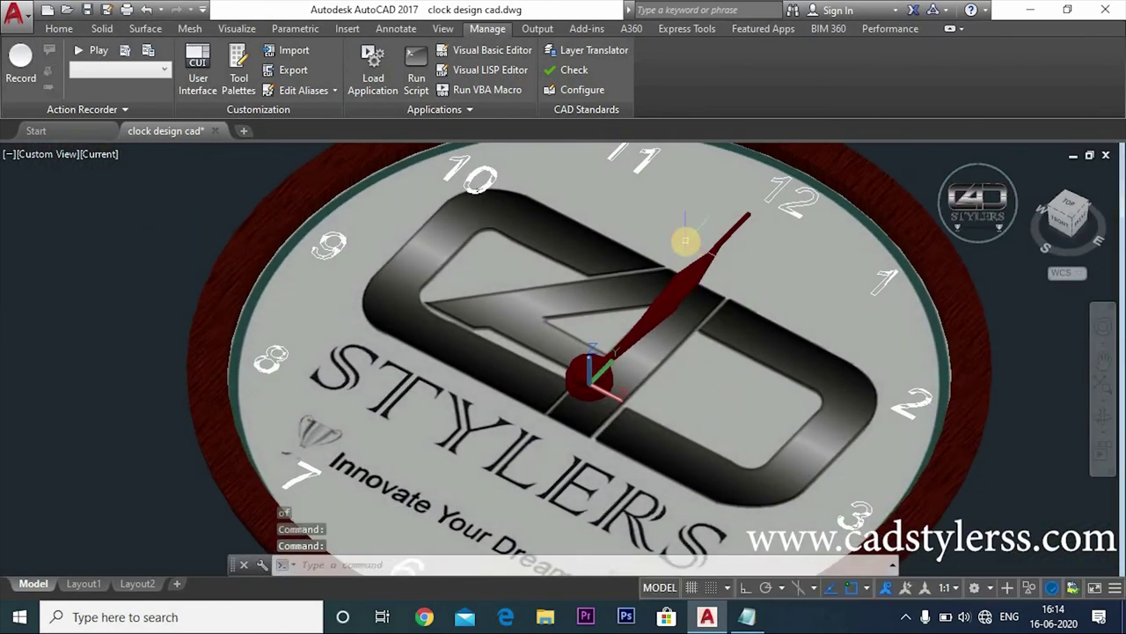
pyautogui.scroll(3, 685, 239)
pyautogui.scroll(-4, 684, 296)
pyautogui.scroll(1, 799, 438)
# - Run ID again on the red hub's centre to confirm it sits at 0,0,1
pyautogui.write('id')
pyautogui.press('Return')
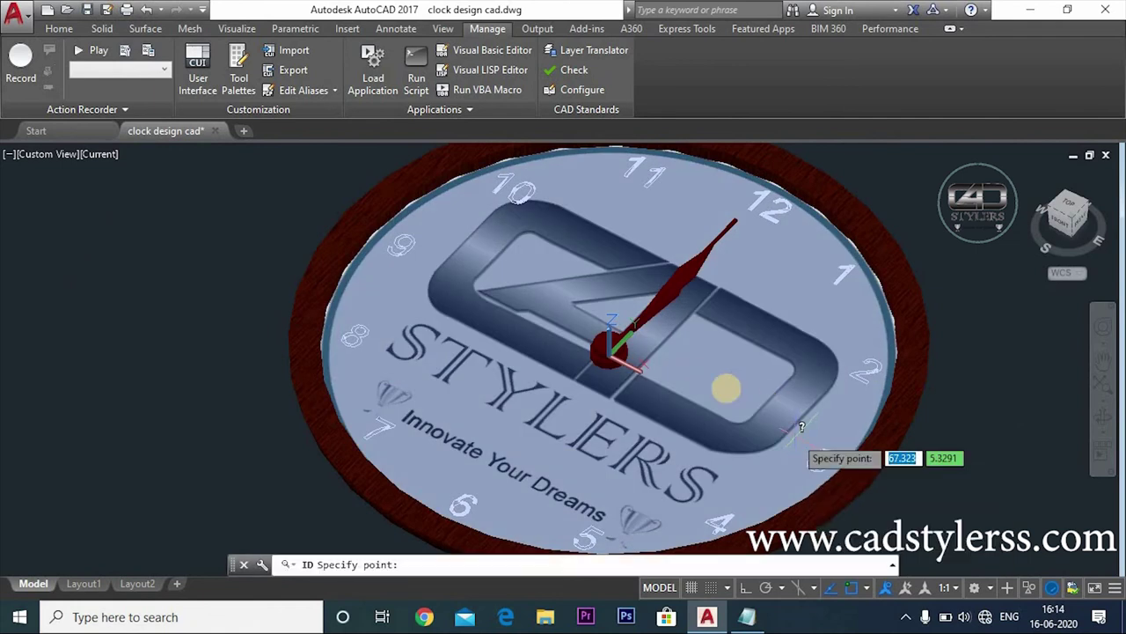
pyautogui.scroll(3, 665, 379)
pyautogui.scroll(2, 550, 317)
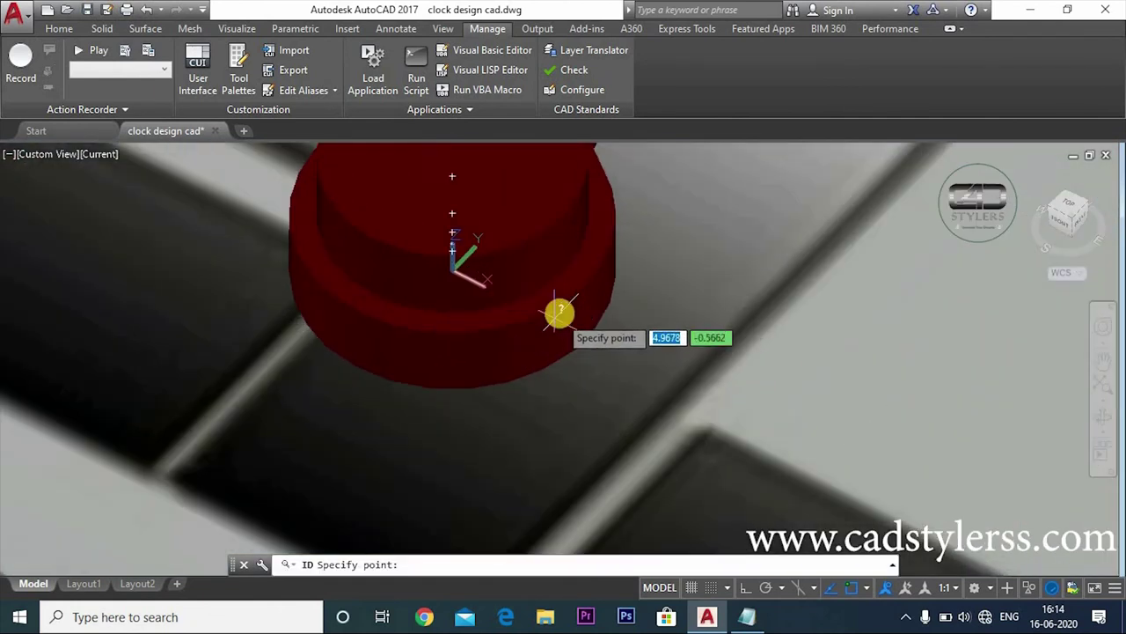
pyautogui.keyDown('shift'); pyautogui.rightClick(560, 308); pyautogui.keyUp('shift')
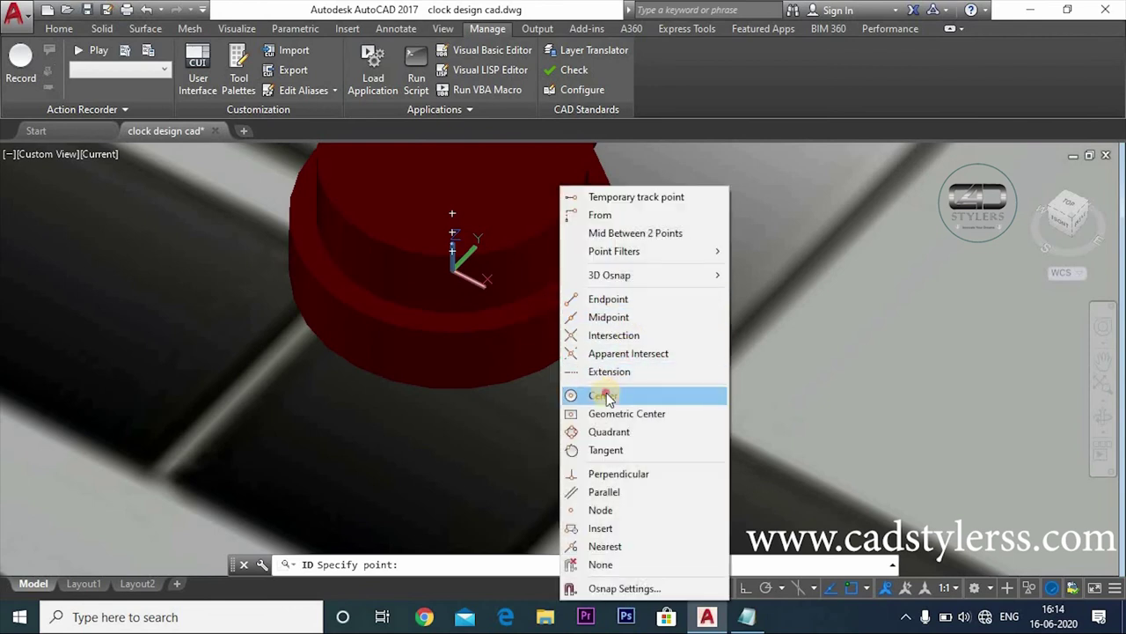
pyautogui.click(608, 398)
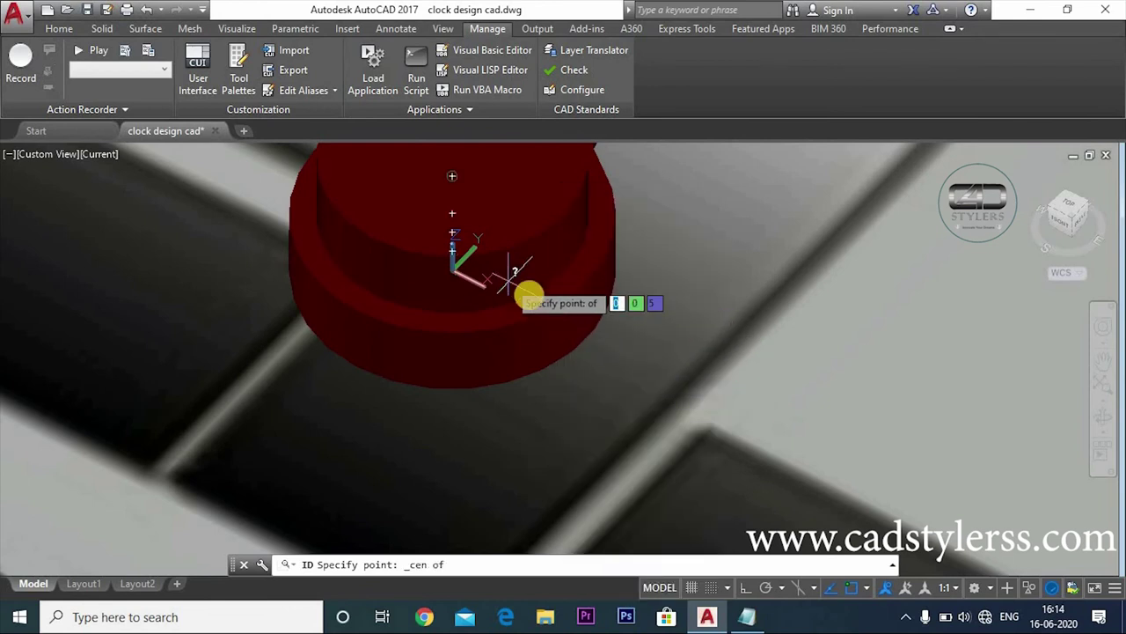
pyautogui.click(453, 252)
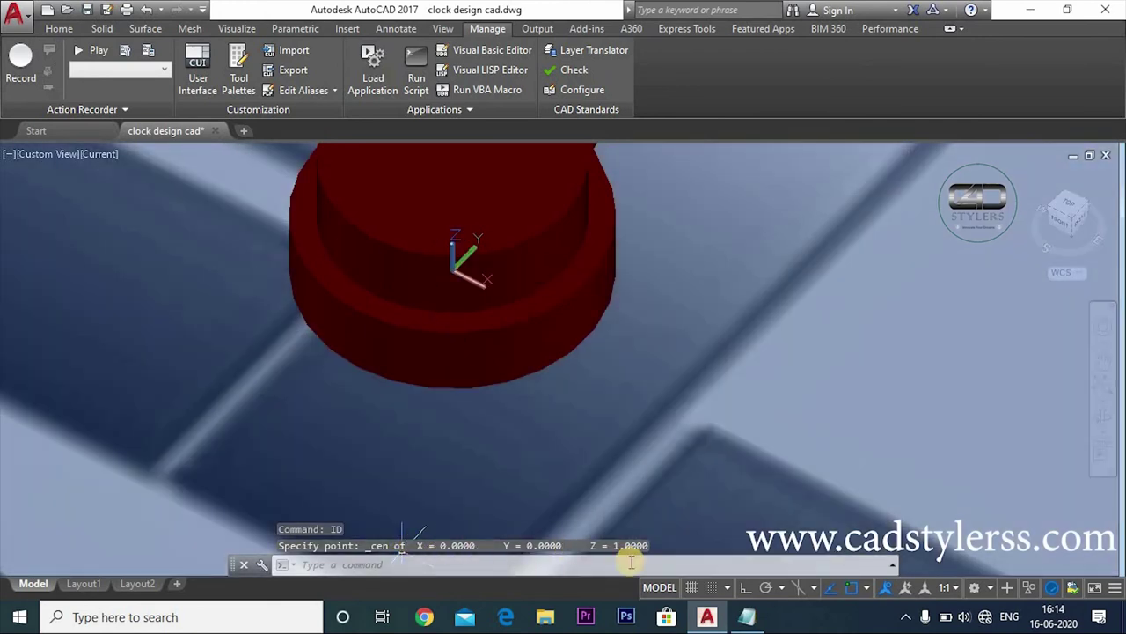
pyautogui.click(746, 616)
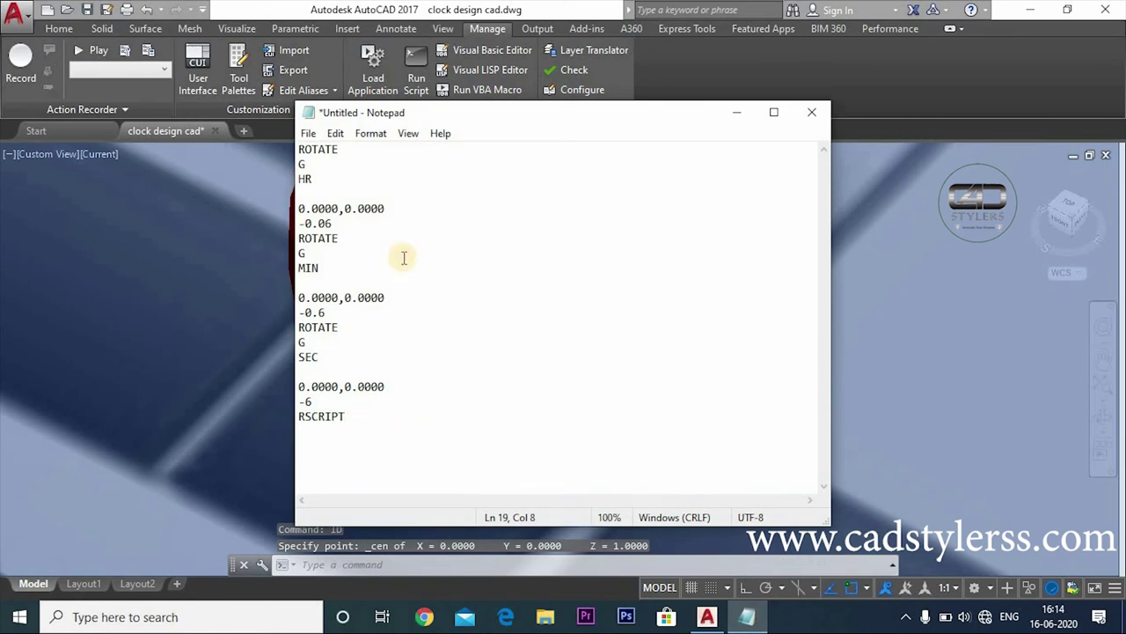
# - Walk through the first ROTATE block: group HR about 0.0000,0.0000 by -0.06
pyautogui.doubleClick(331, 149)
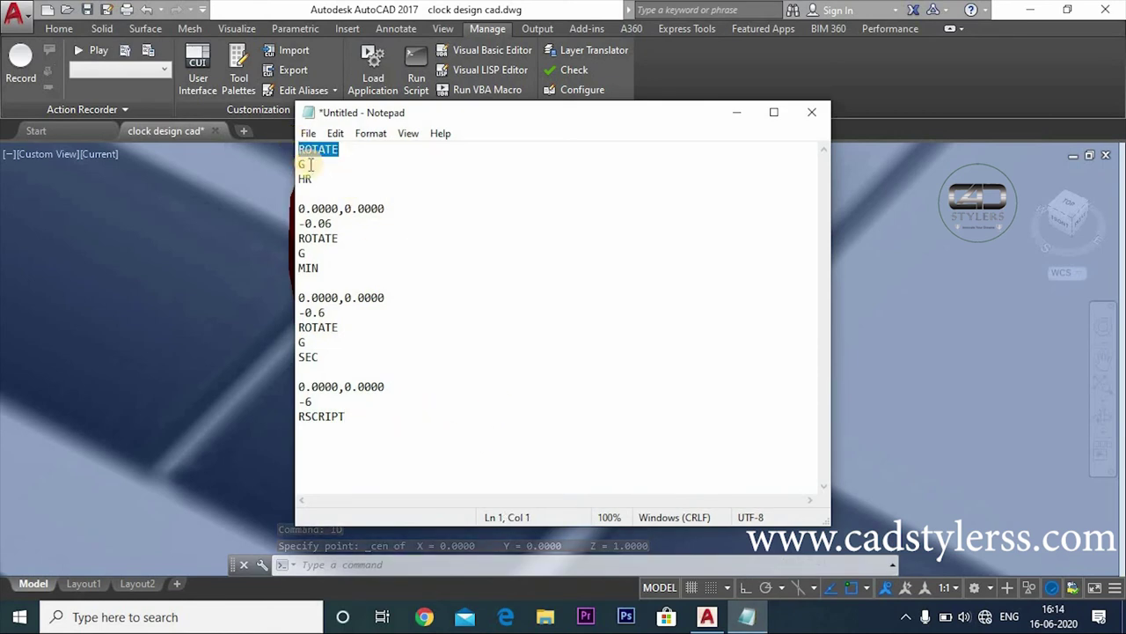
pyautogui.moveTo(308, 165); pyautogui.dragTo(287, 162)
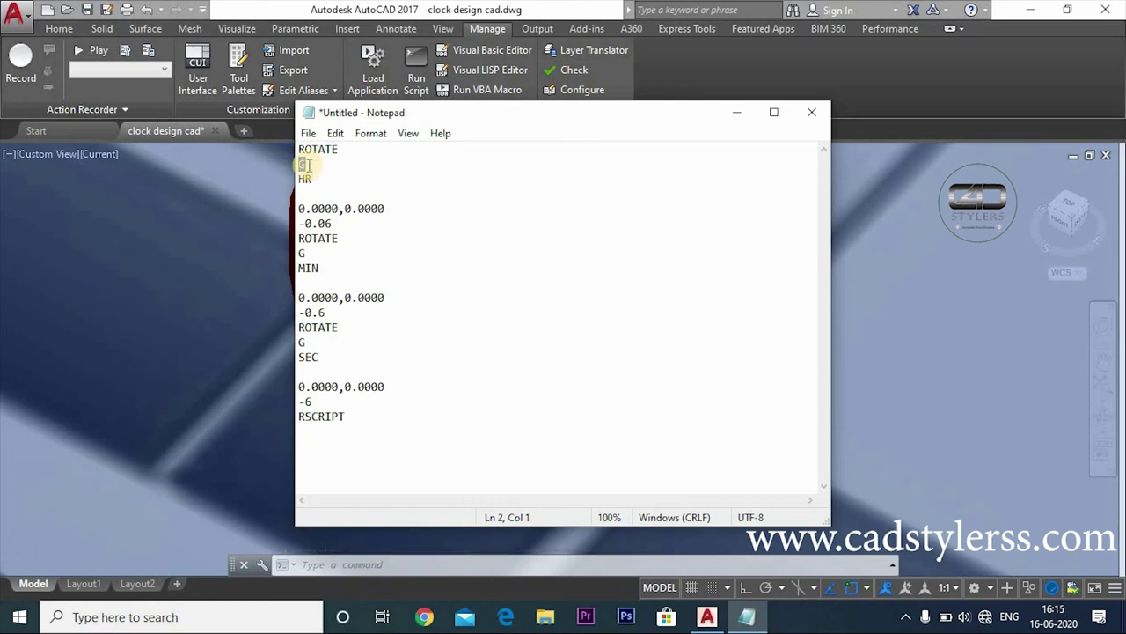
pyautogui.moveTo(313, 177); pyautogui.dragTo(290, 177)
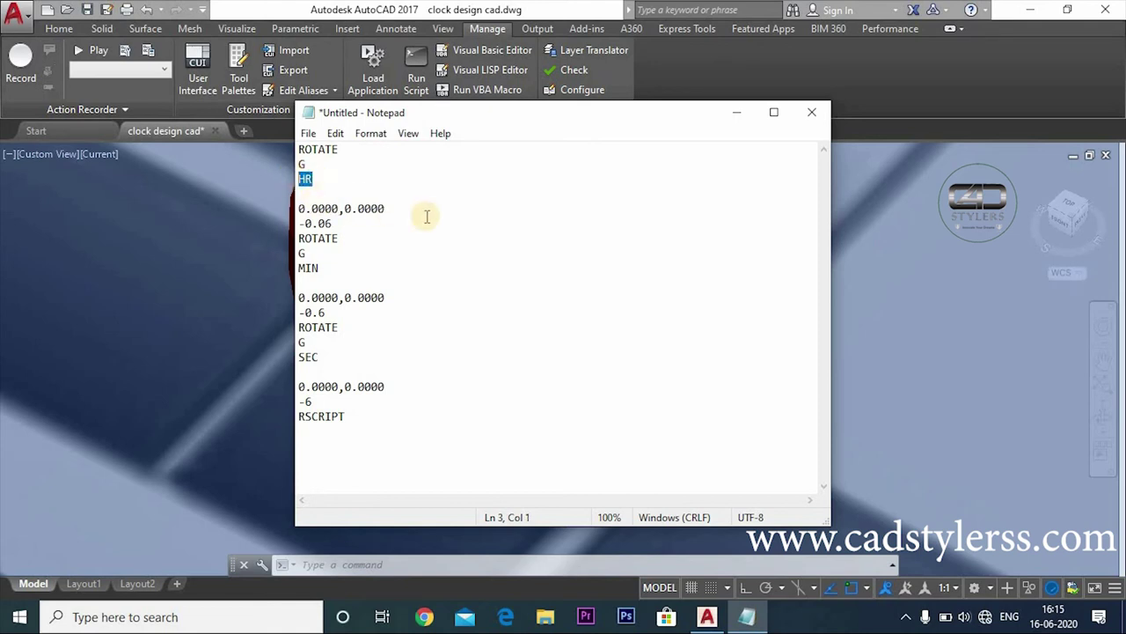
pyautogui.moveTo(396, 210); pyautogui.dragTo(285, 211)
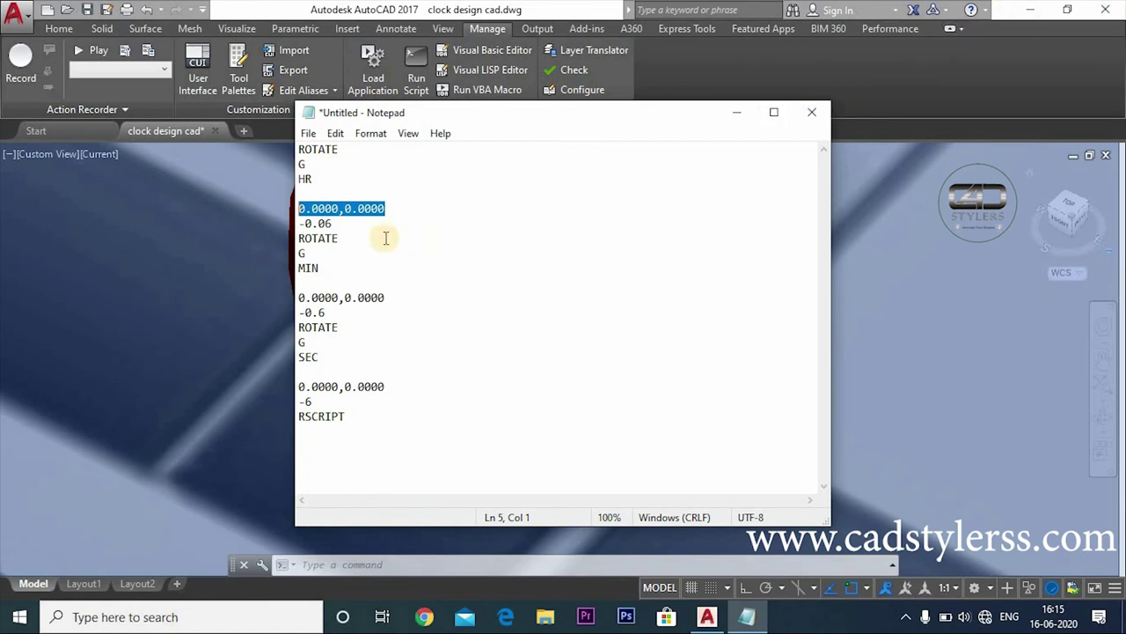
pyautogui.moveTo(333, 224)
pyautogui.mouseDown()
pyautogui.moveTo(297, 224)
pyautogui.moveTo(334, 225)
pyautogui.mouseUp()
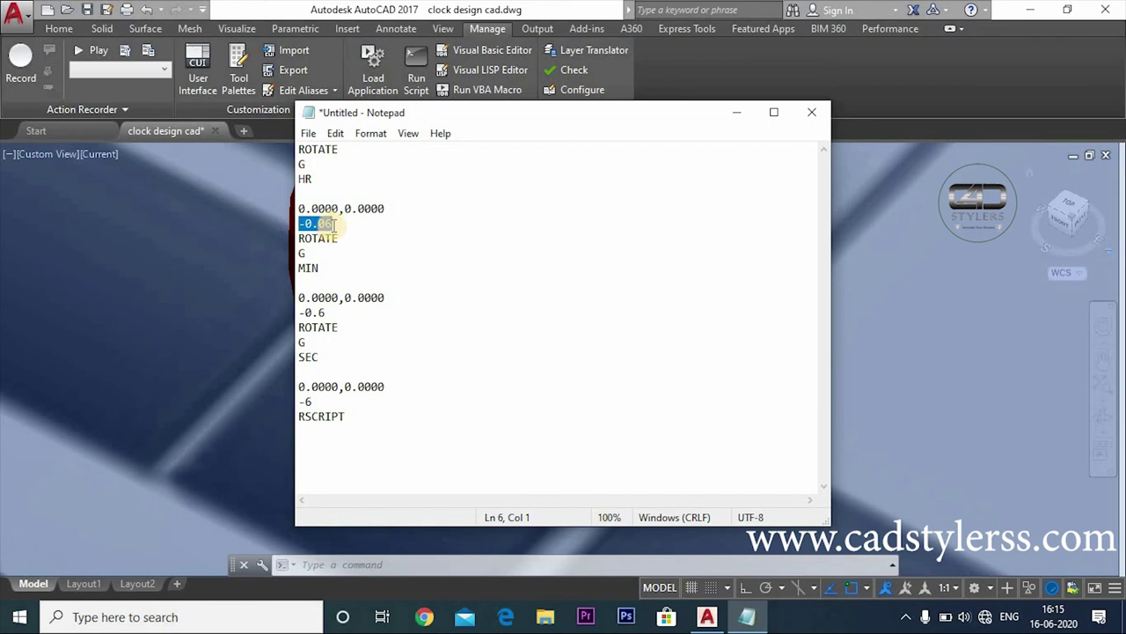
pyautogui.moveTo(305, 223)
pyautogui.mouseDown()
pyautogui.moveTo(334, 225)
pyautogui.moveTo(306, 224)
pyautogui.mouseUp()
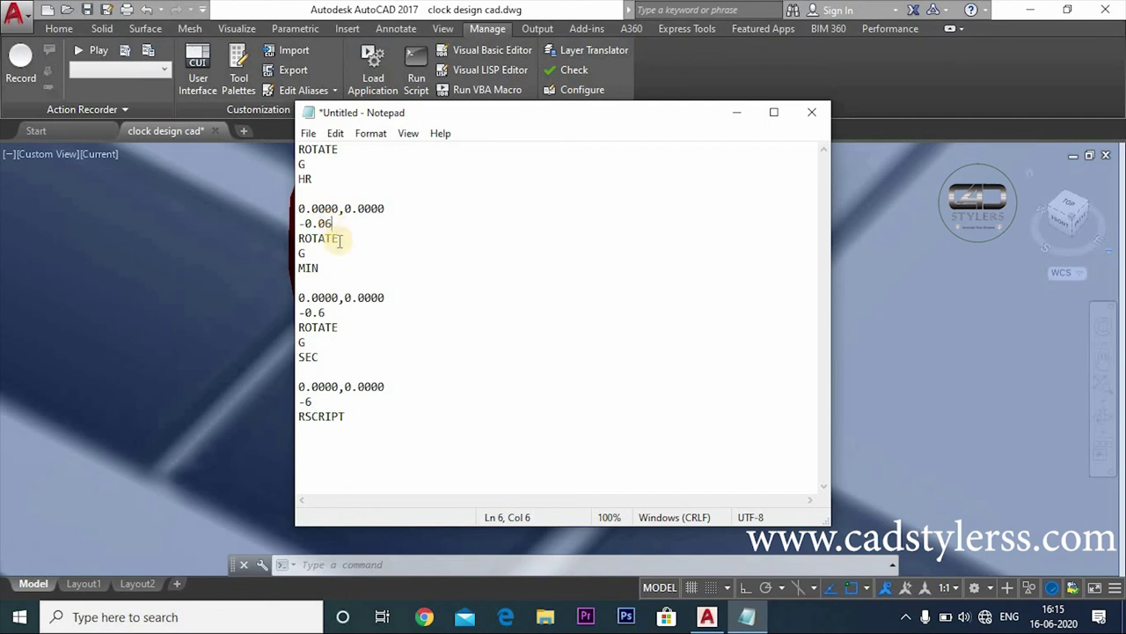
# - Review the MIN (-0.6) and SEC (-6) rotate blocks and the closing RSCRIPT line, then open the File menu
pyautogui.moveTo(342, 240); pyautogui.dragTo(300, 239)
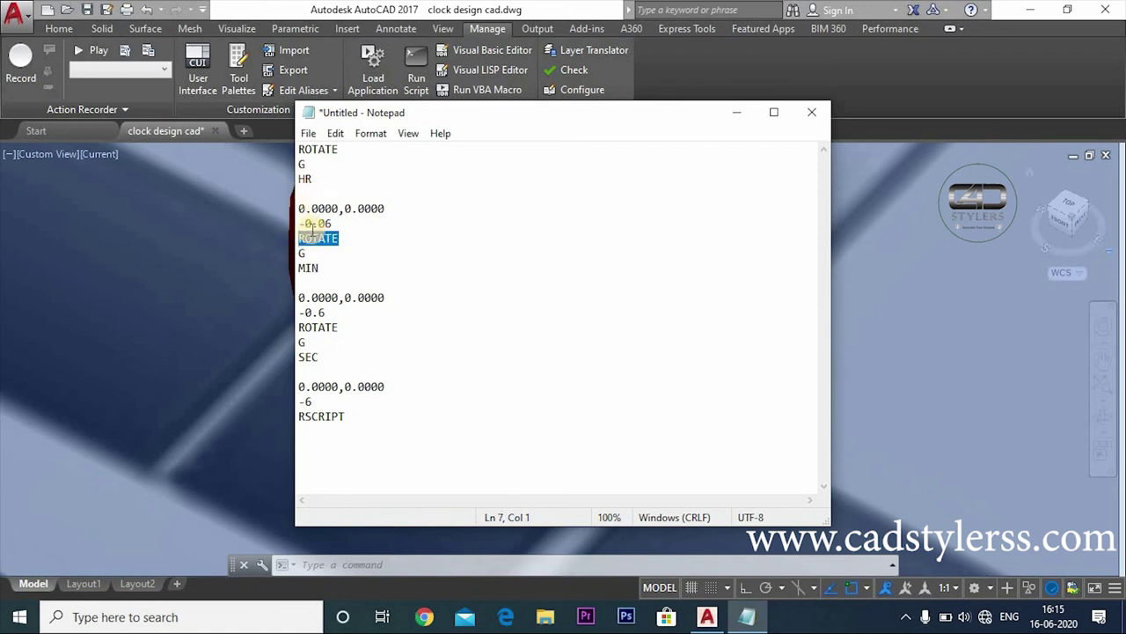
pyautogui.moveTo(306, 254); pyautogui.dragTo(299, 268)
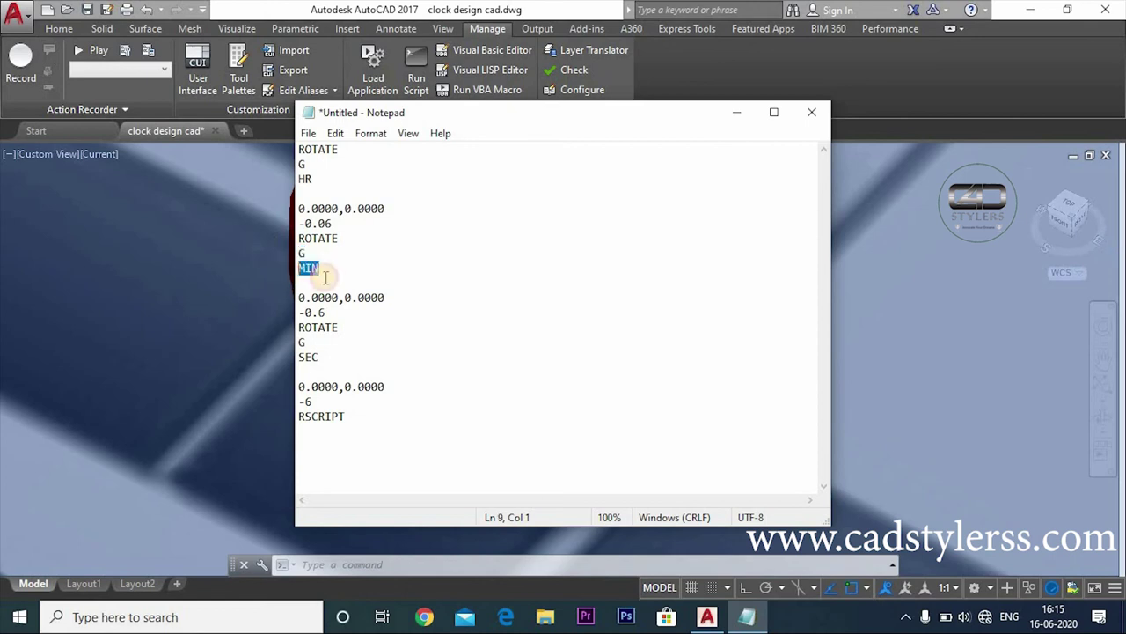
pyautogui.click(283, 309)
pyautogui.moveTo(326, 312); pyautogui.dragTo(287, 315)
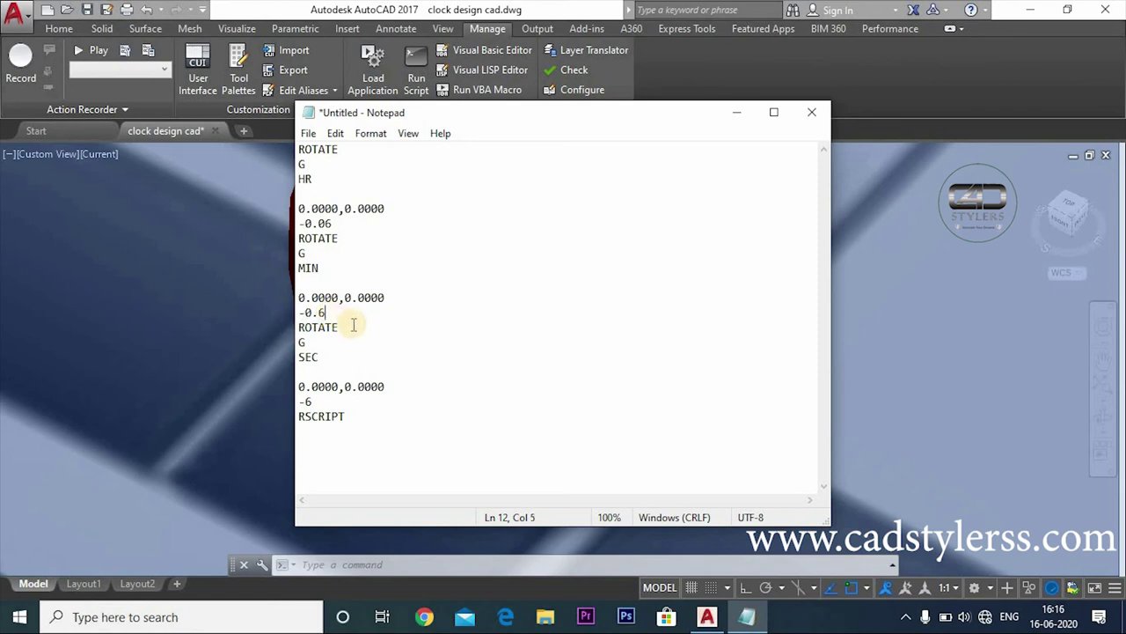
pyautogui.moveTo(287, 342); pyautogui.dragTo(309, 352)
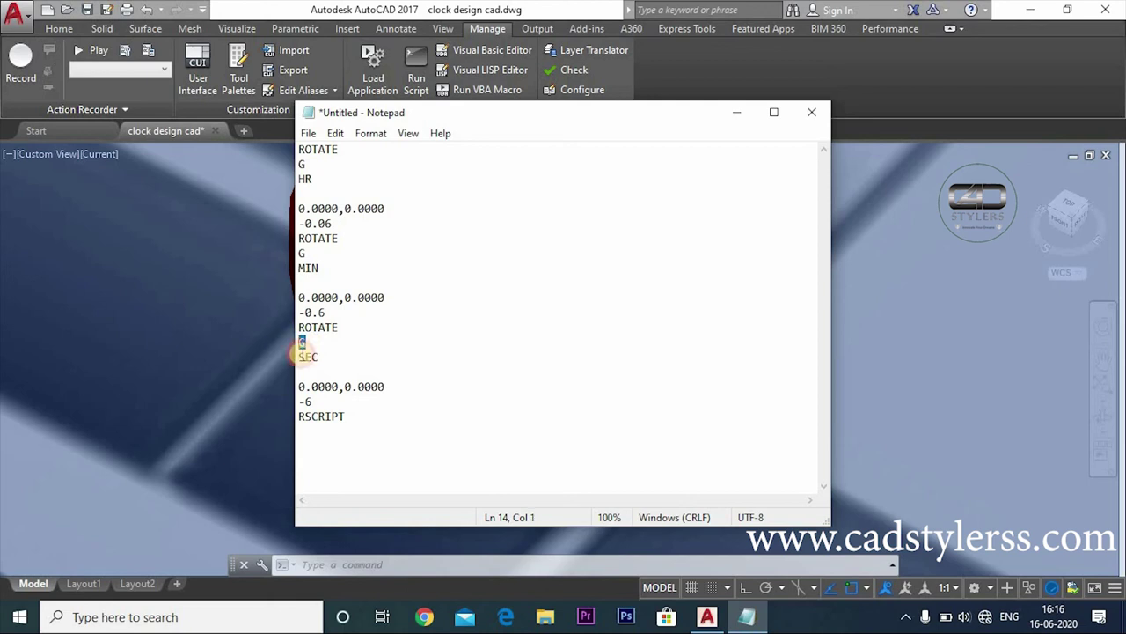
pyautogui.click(286, 370)
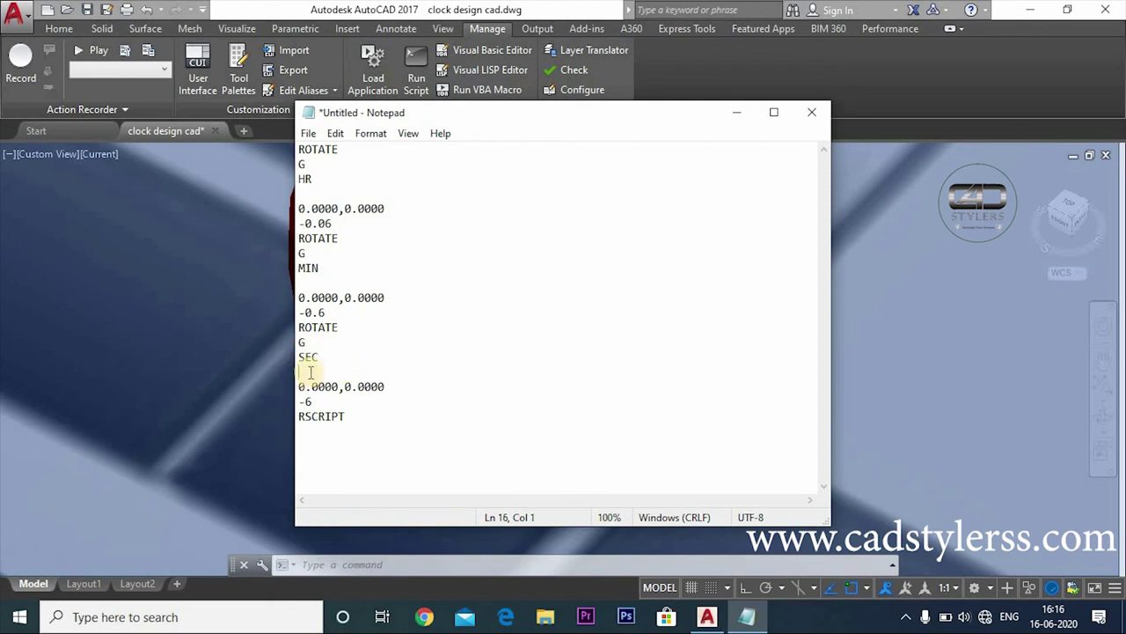
pyautogui.moveTo(318, 356); pyautogui.dragTo(280, 360)
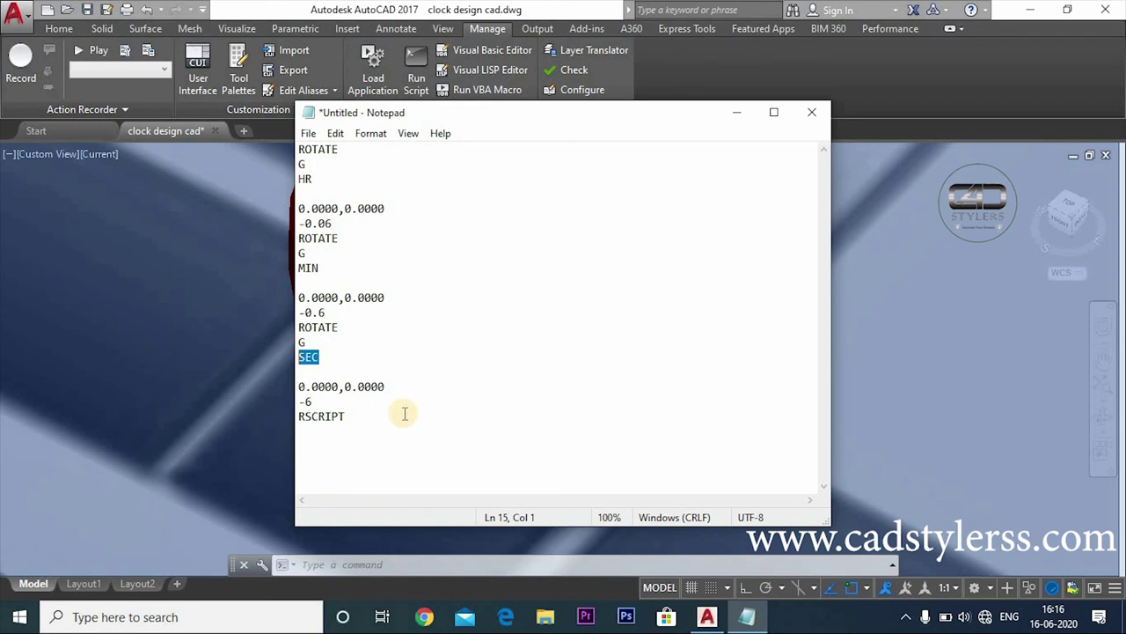
pyautogui.moveTo(384, 388); pyautogui.dragTo(270, 384)
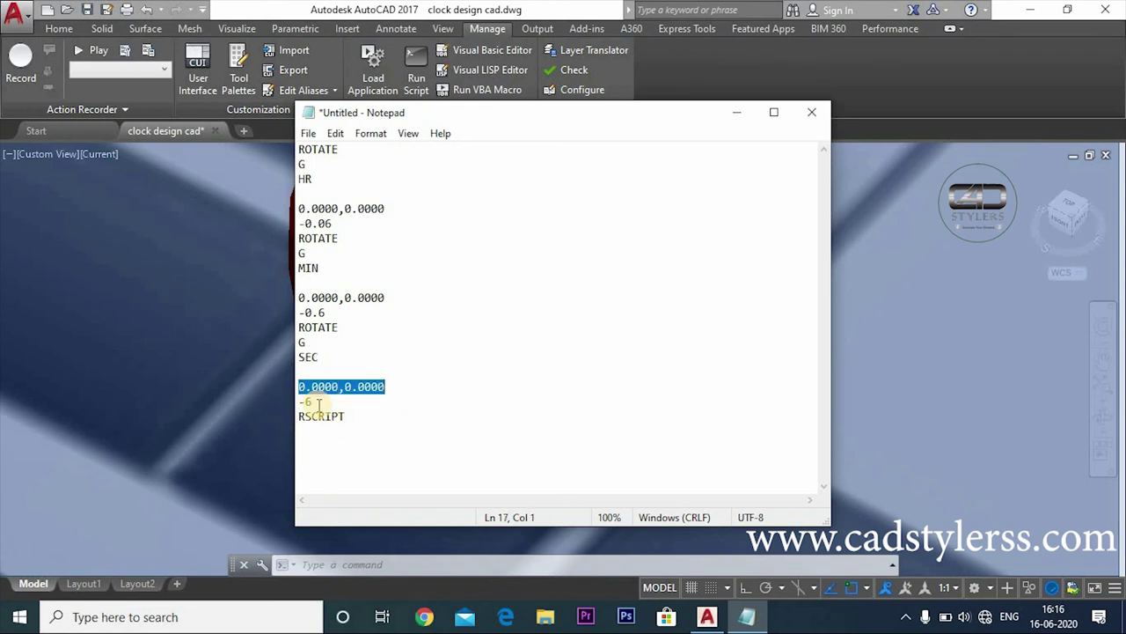
pyautogui.moveTo(318, 402); pyautogui.dragTo(278, 405)
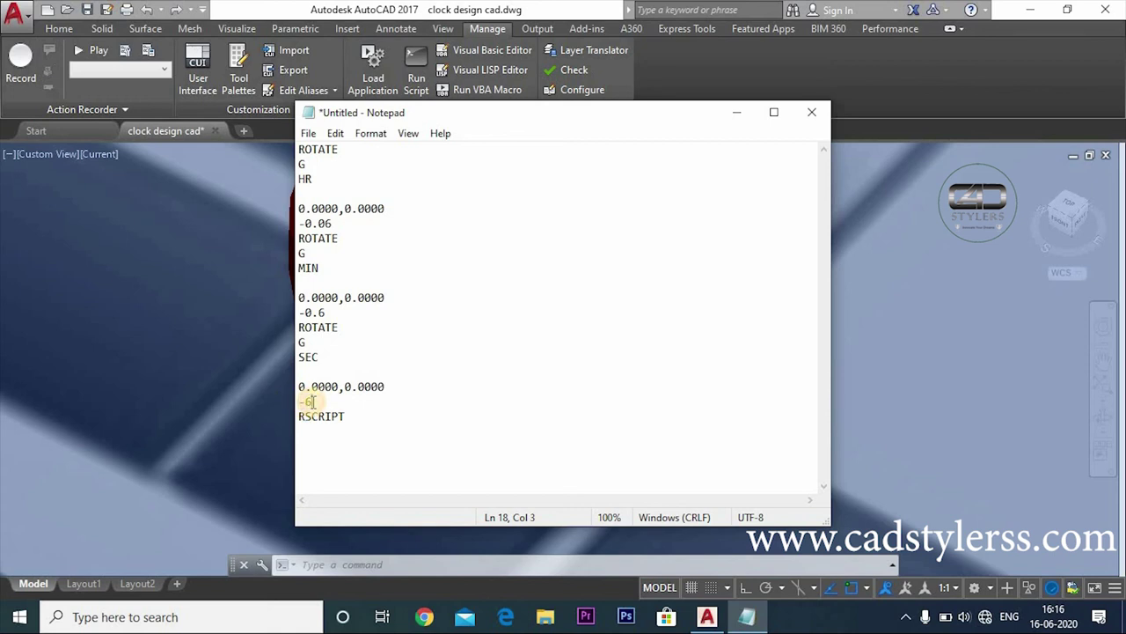
pyautogui.moveTo(348, 417); pyautogui.dragTo(299, 429)
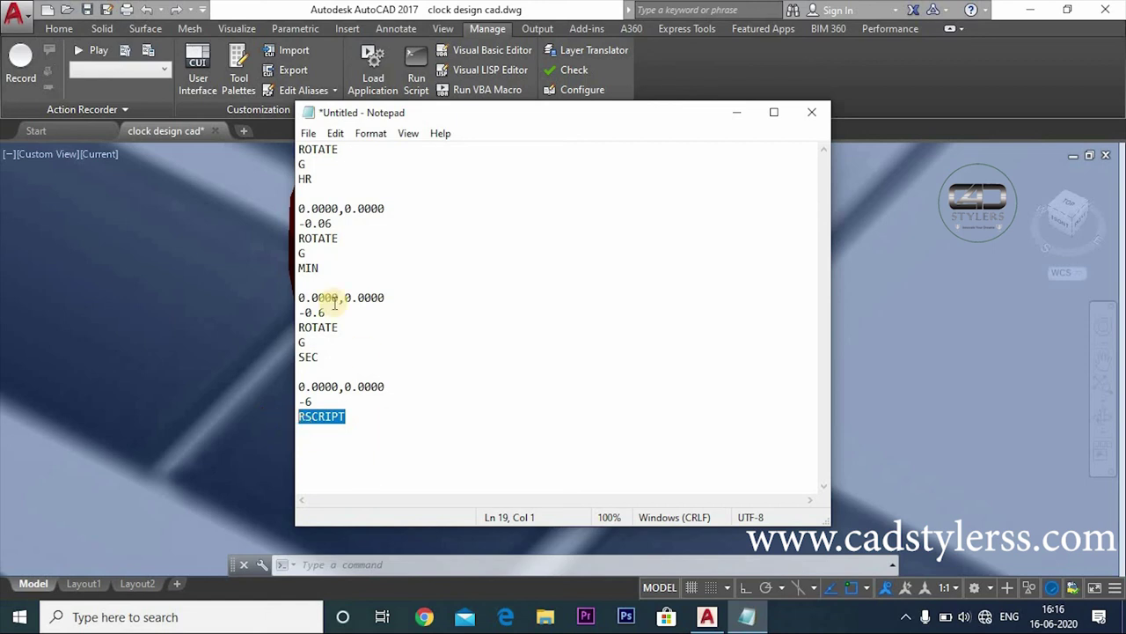
pyautogui.click(310, 136)
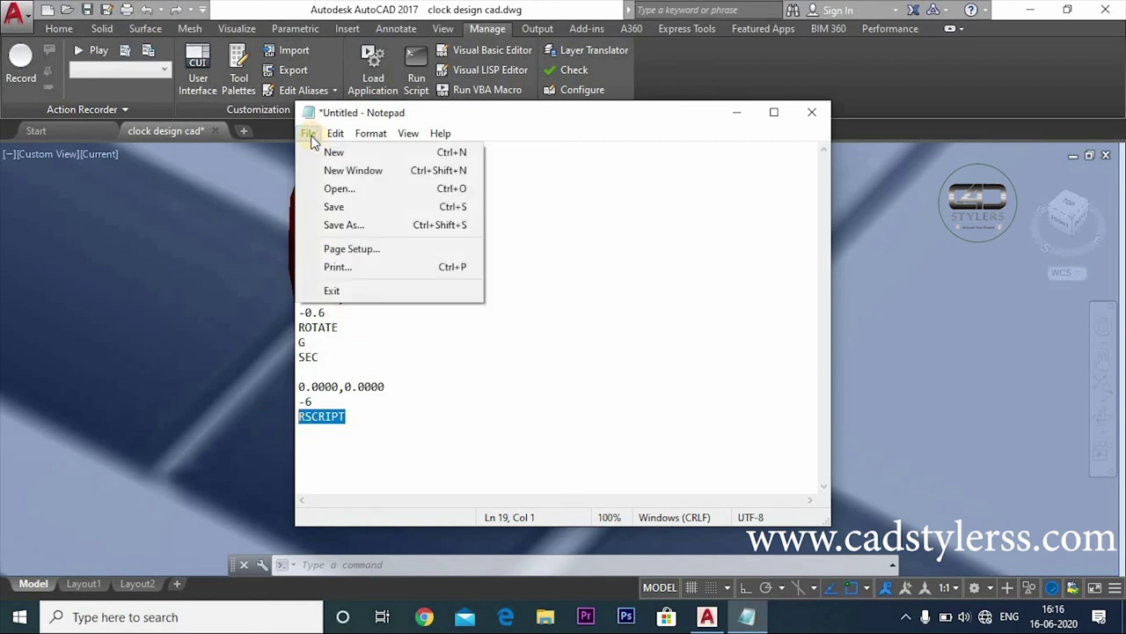
# - Save the Notepad script to the Desktop as CLOCK WISE.SCR
pyautogui.click(334, 227)
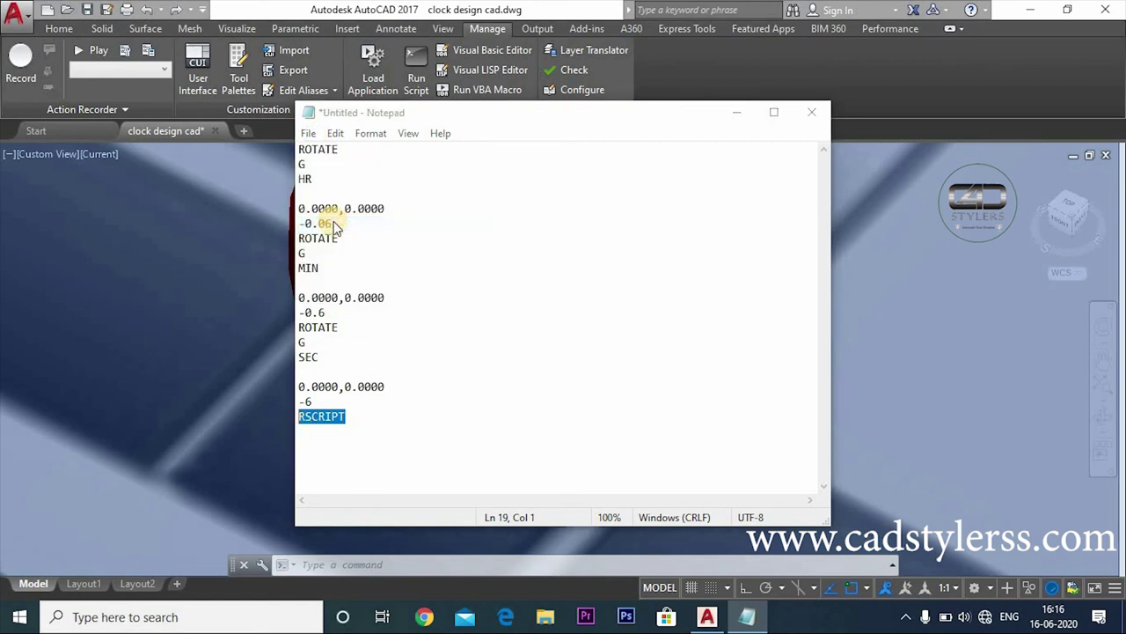
pyautogui.click(357, 305)
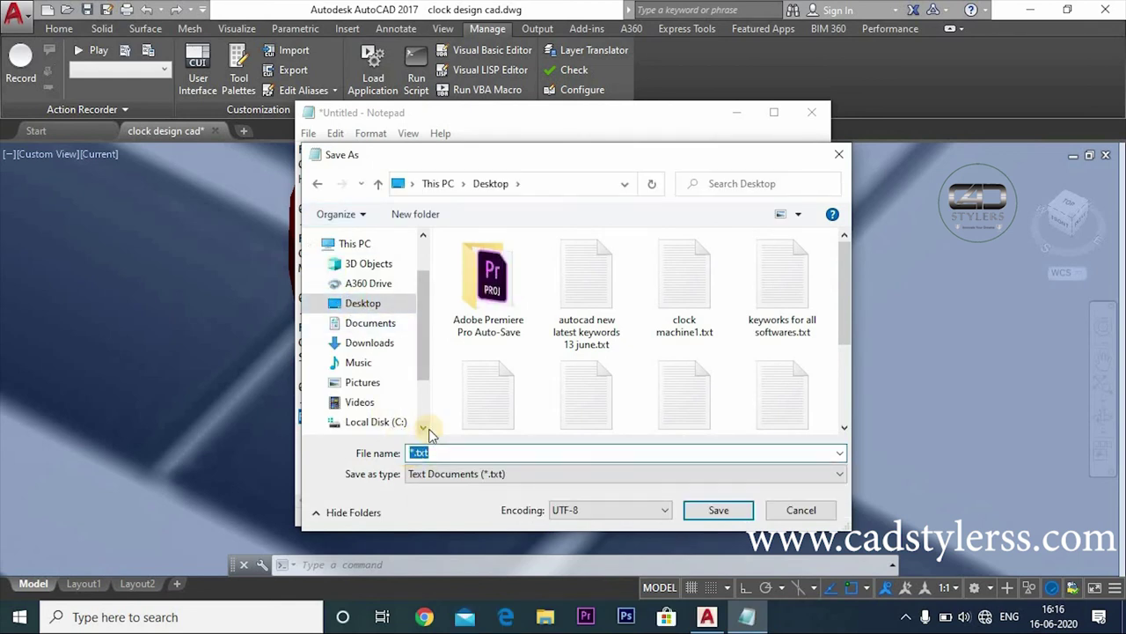
pyautogui.write('CLOCK ')
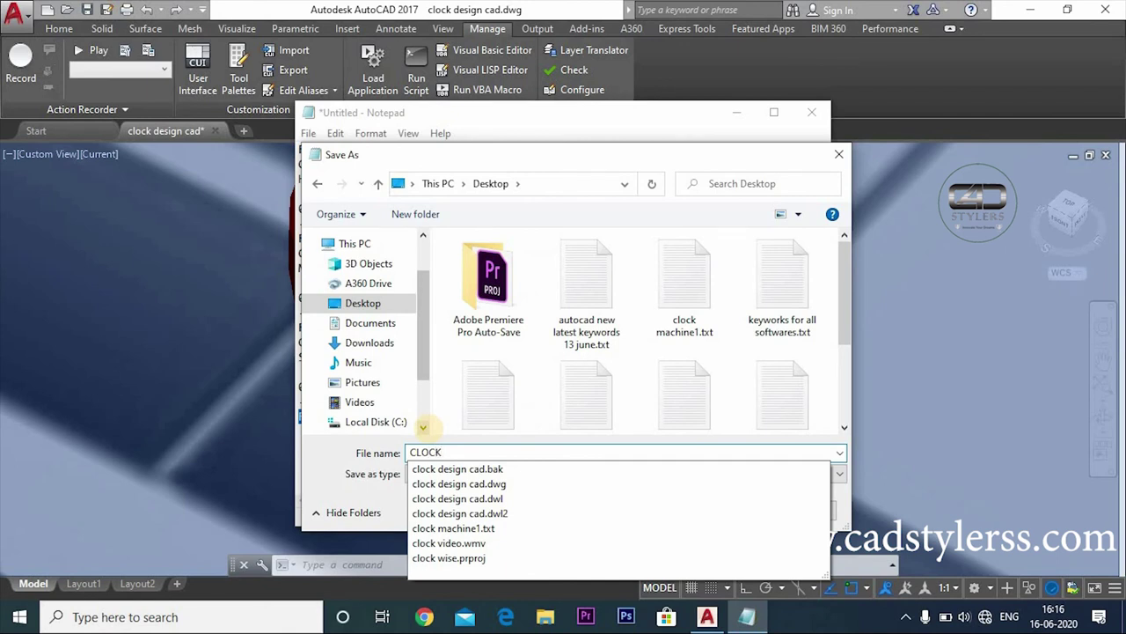
pyautogui.write('WISE')
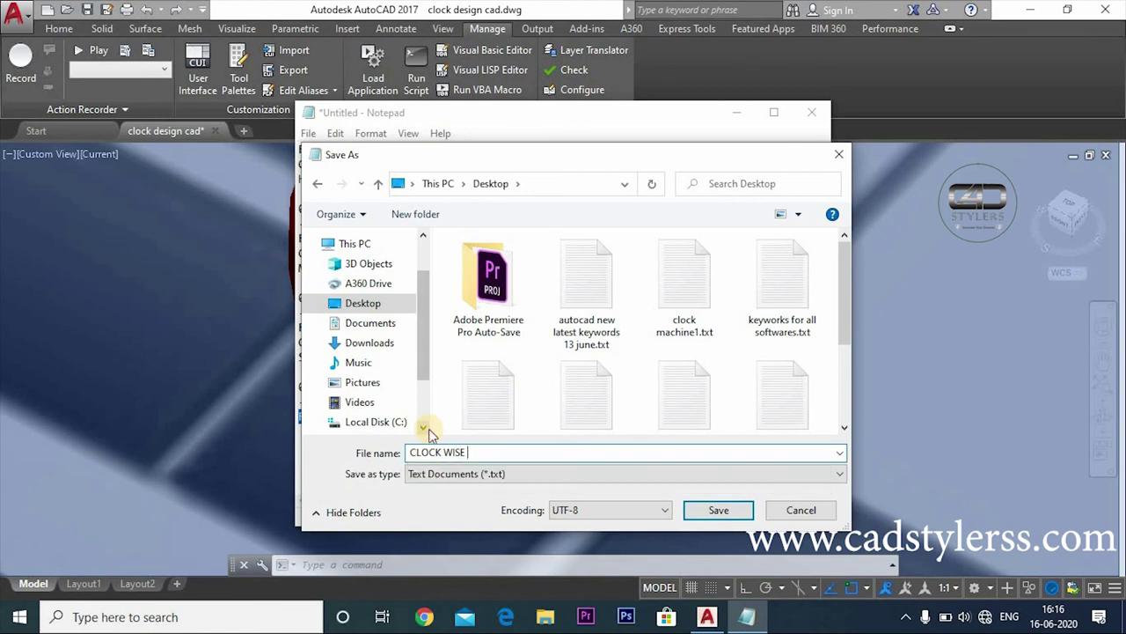
pyautogui.press('BackSpace')
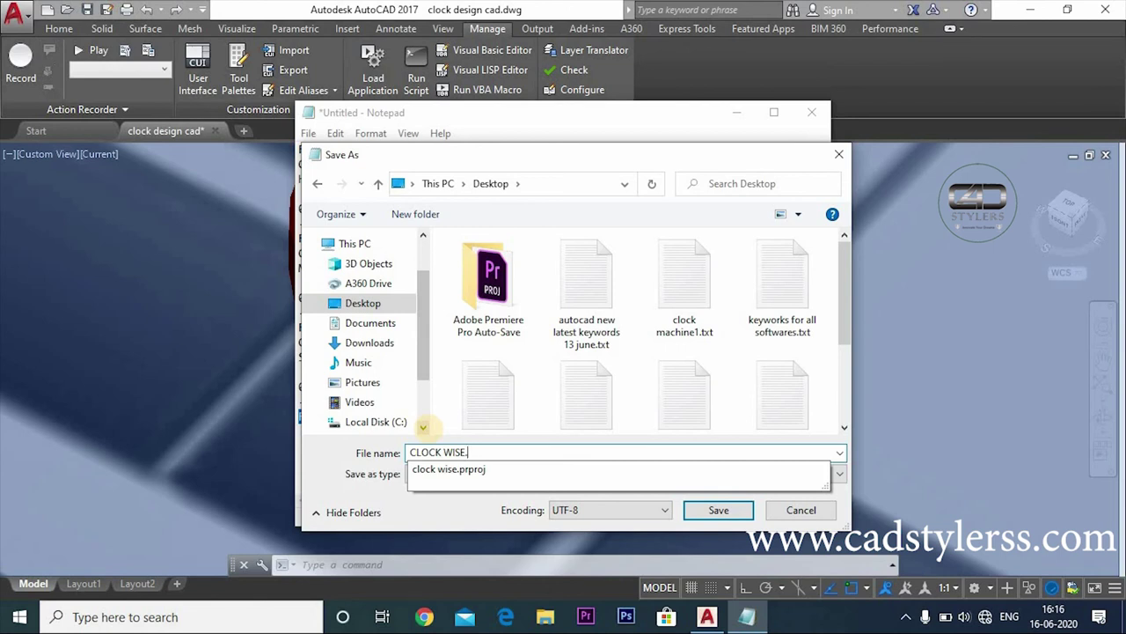
pyautogui.write('SCR')
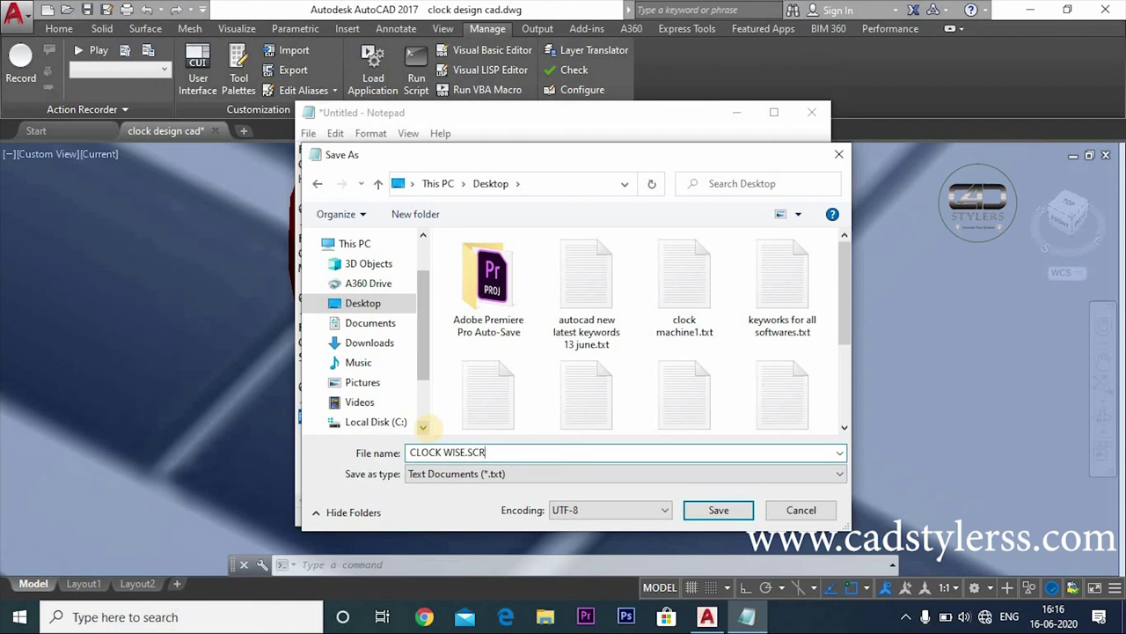
pyautogui.press('Return')
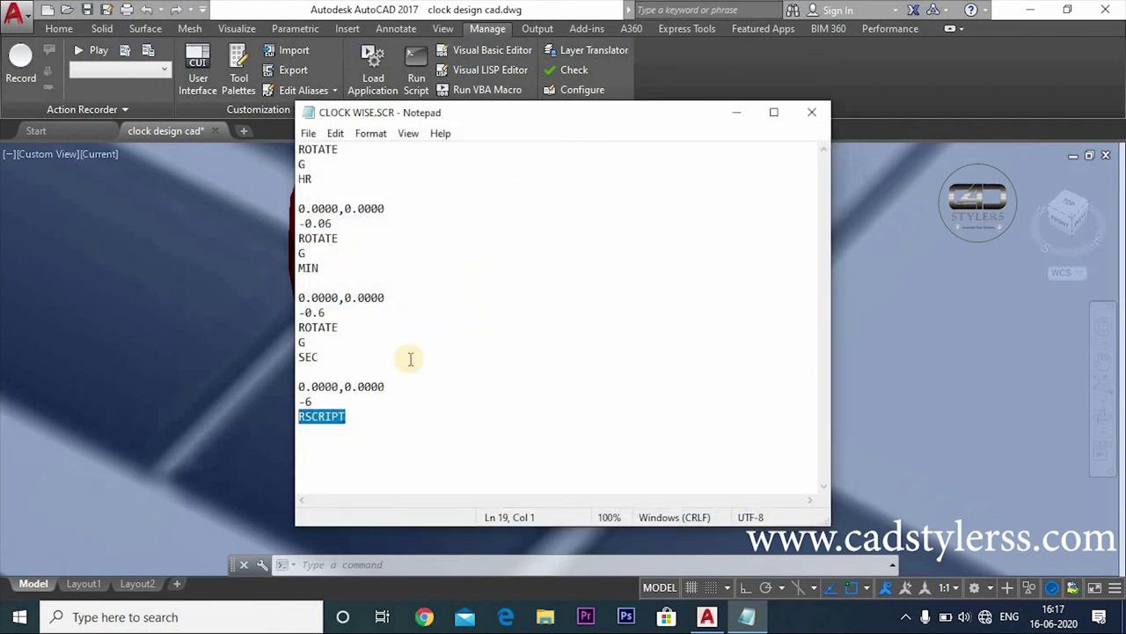
# - Close Notepad and show the whole clock drawing in a straight top view
pyautogui.click(811, 111)
pyautogui.scroll(-3, 766, 233)
pyautogui.scroll(-2, 748, 282)
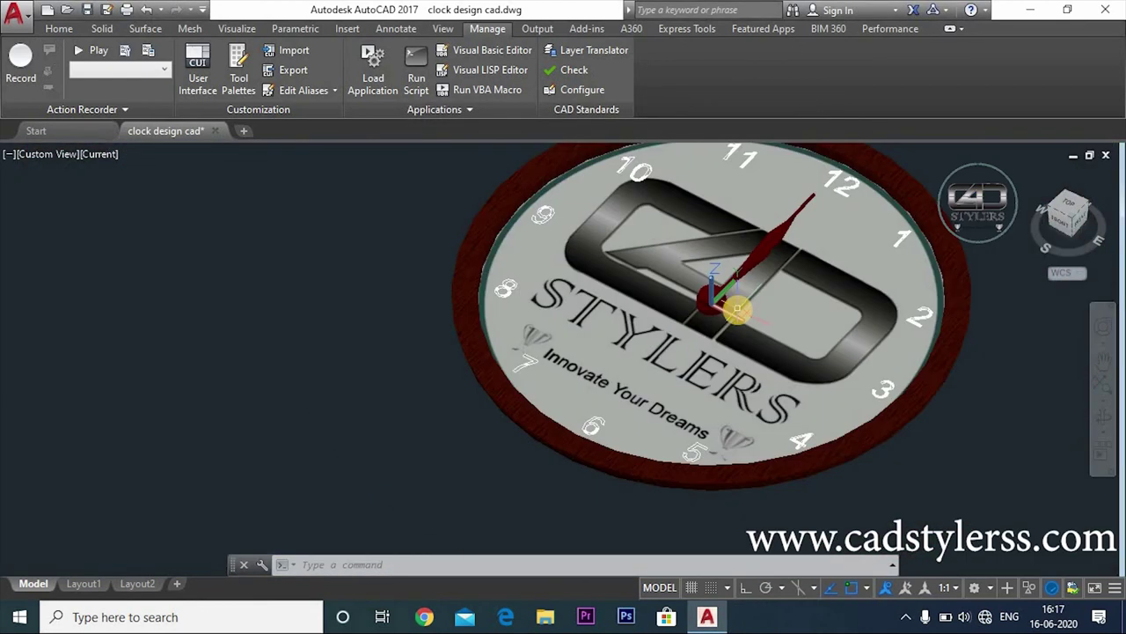
pyautogui.moveTo(735, 314)
pyautogui.keyDown('ctrl'); pyautogui.keyDown('shift'); pyautogui.mouseDown(button='middle')
pyautogui.moveTo(772, 301)
pyautogui.moveTo(787, 329)
pyautogui.moveTo(643, 214)
pyautogui.moveTo(610, 300)
pyautogui.moveTo(850, 253)
pyautogui.mouseUp(button='middle'); pyautogui.keyUp('shift'); pyautogui.keyUp('ctrl')
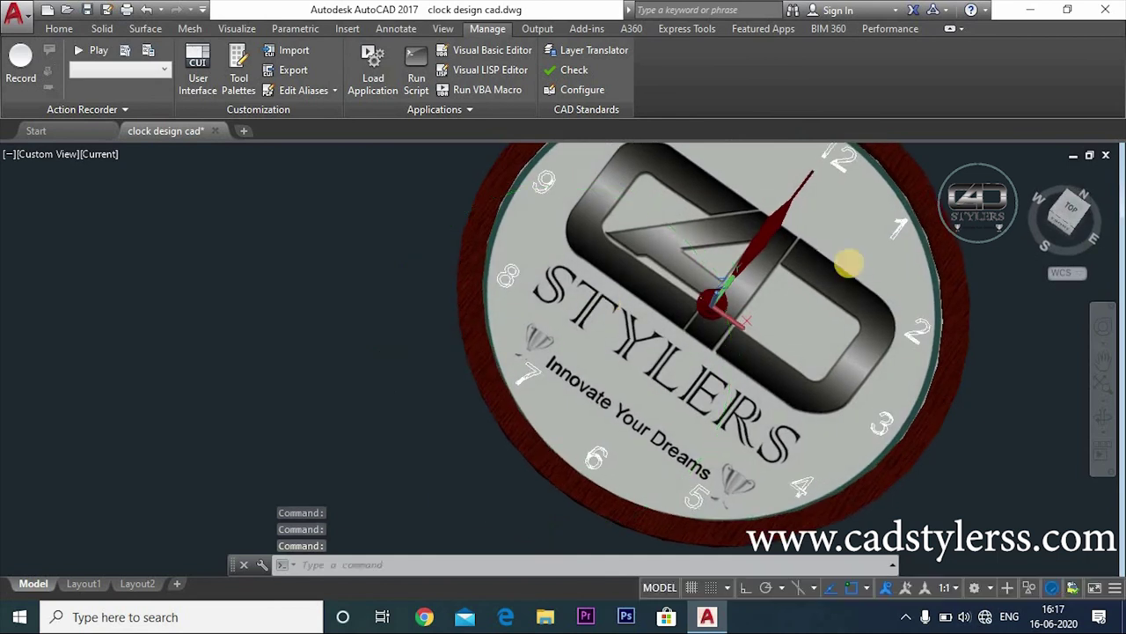
pyautogui.click(1069, 209)
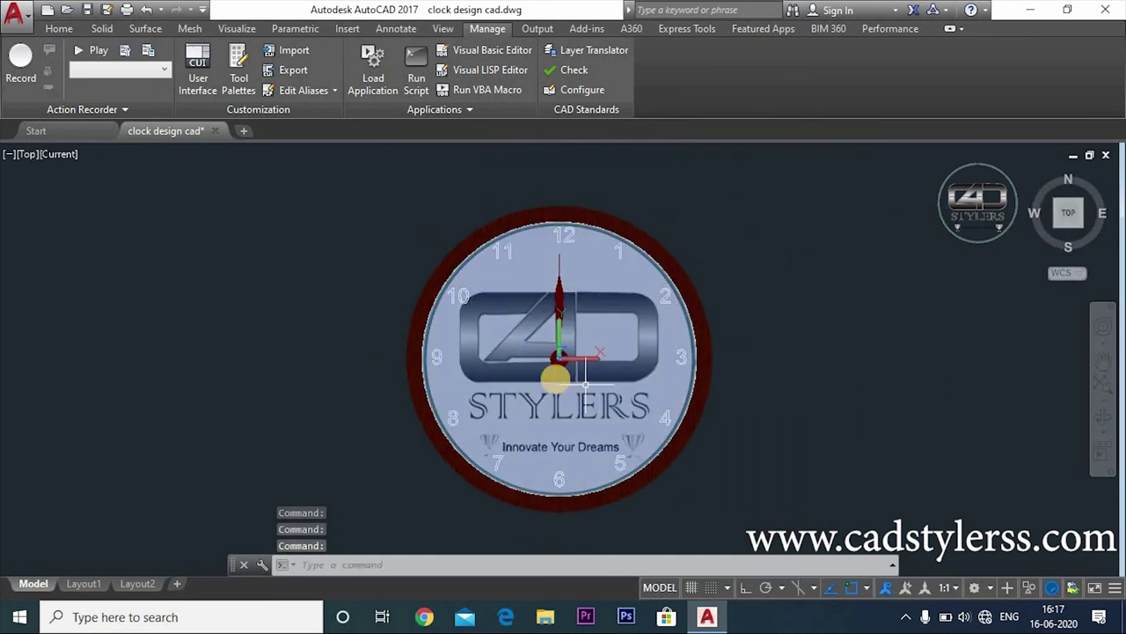
pyautogui.scroll(3, 609, 381)
pyautogui.scroll(2, 609, 381)
pyautogui.scroll(-5, 571, 374)
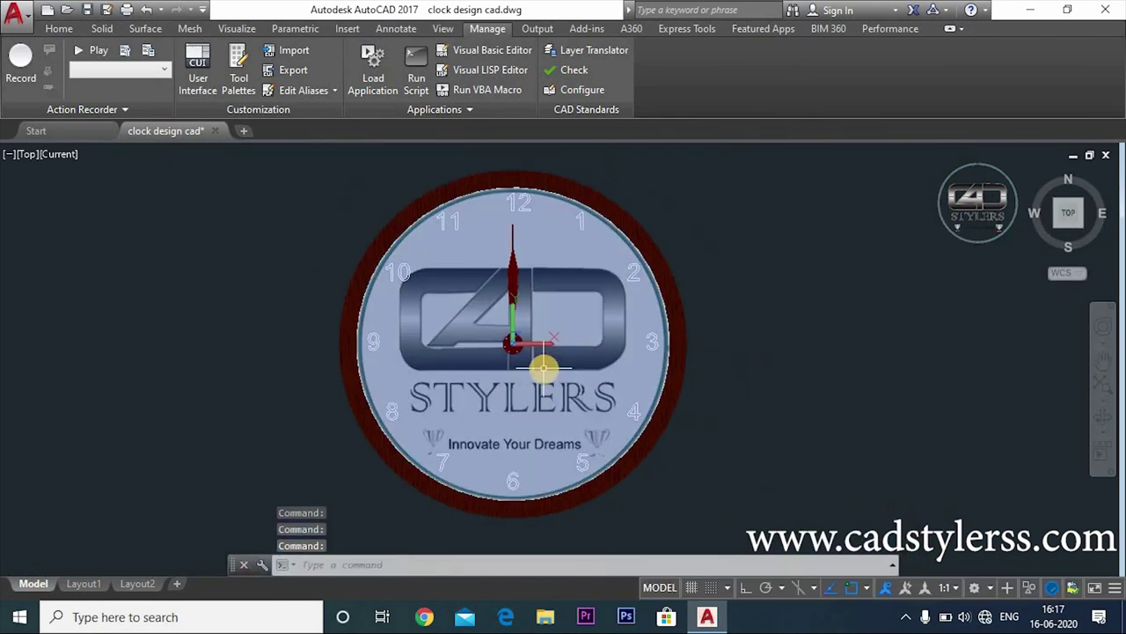
# - Run the Desktop CLOCK WISE.SCR script to spin the red hands clockwise, then stop it with Esc
pyautogui.click(413, 66)
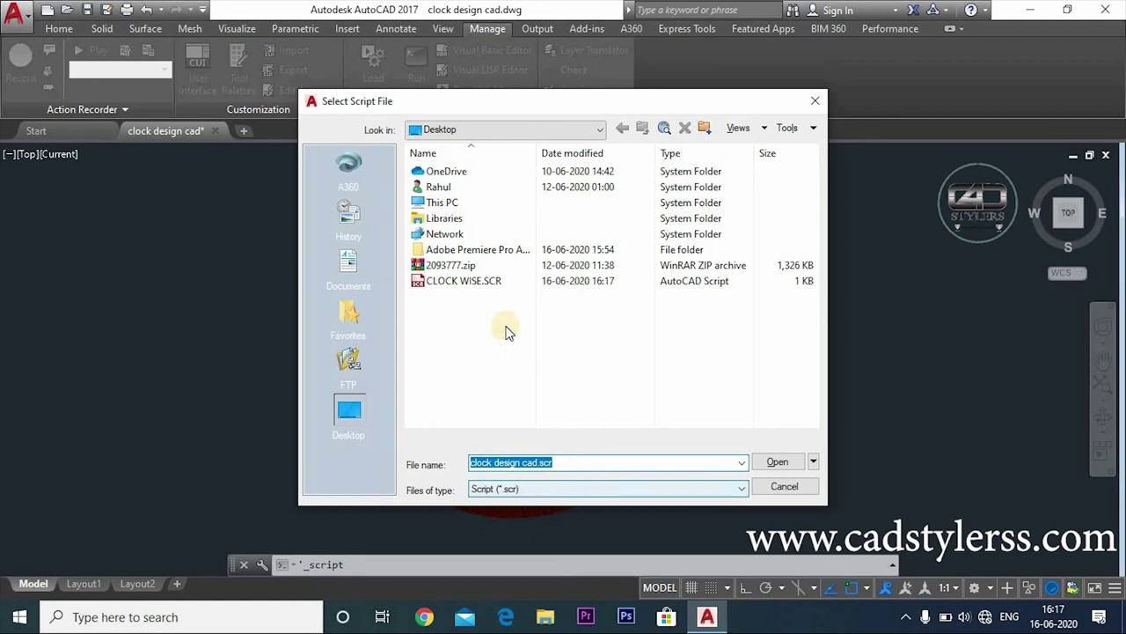
pyautogui.click(490, 283)
pyautogui.doubleClick(490, 283)
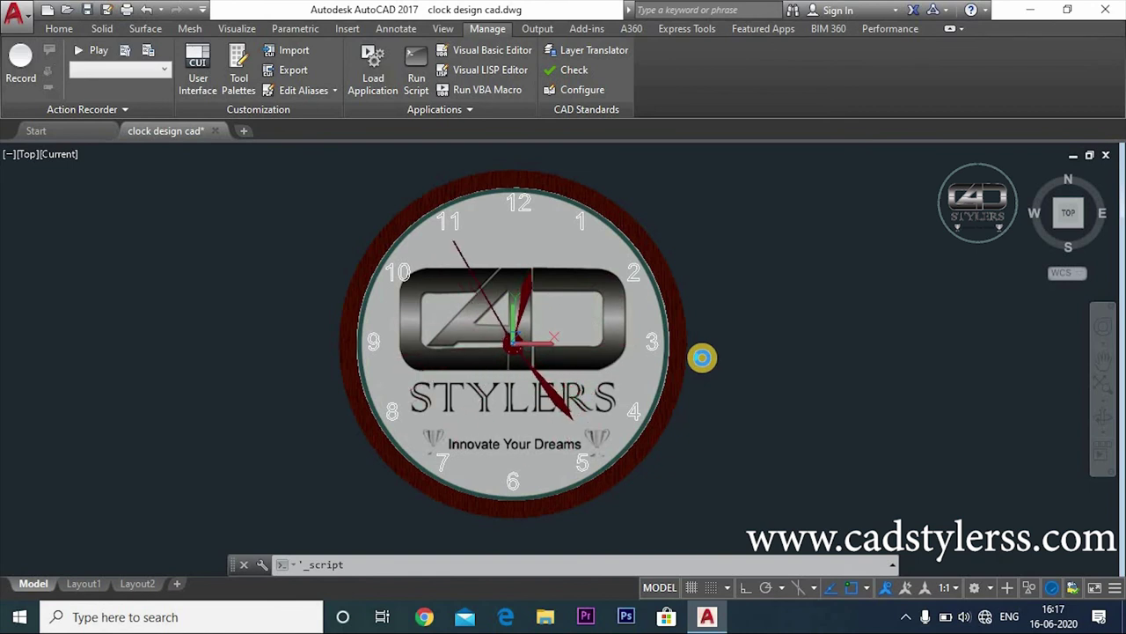
pyautogui.press('Escape')
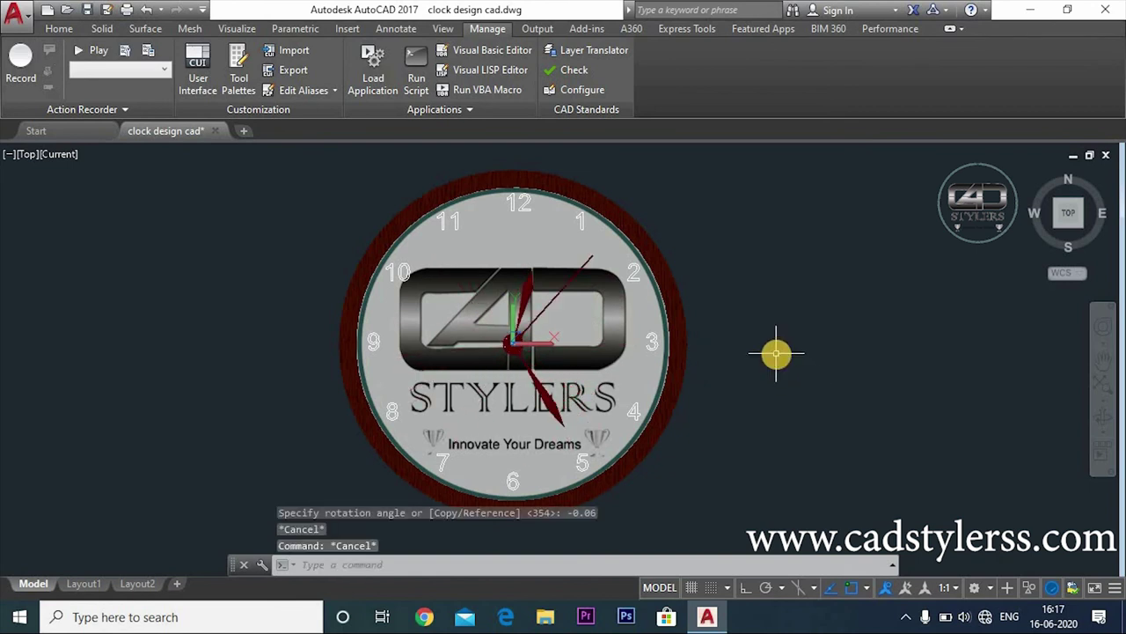
# - Rerun CLOCK WISE.SCR through the SC command to restart the clockwise hand rotation
pyautogui.write('sc')
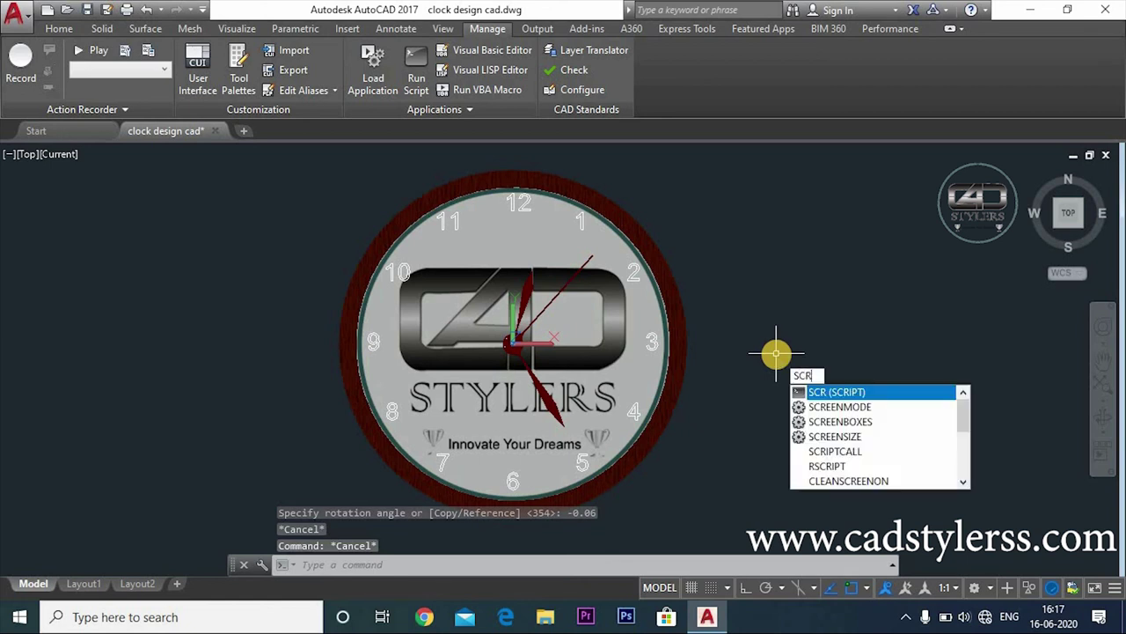
pyautogui.press('Return')
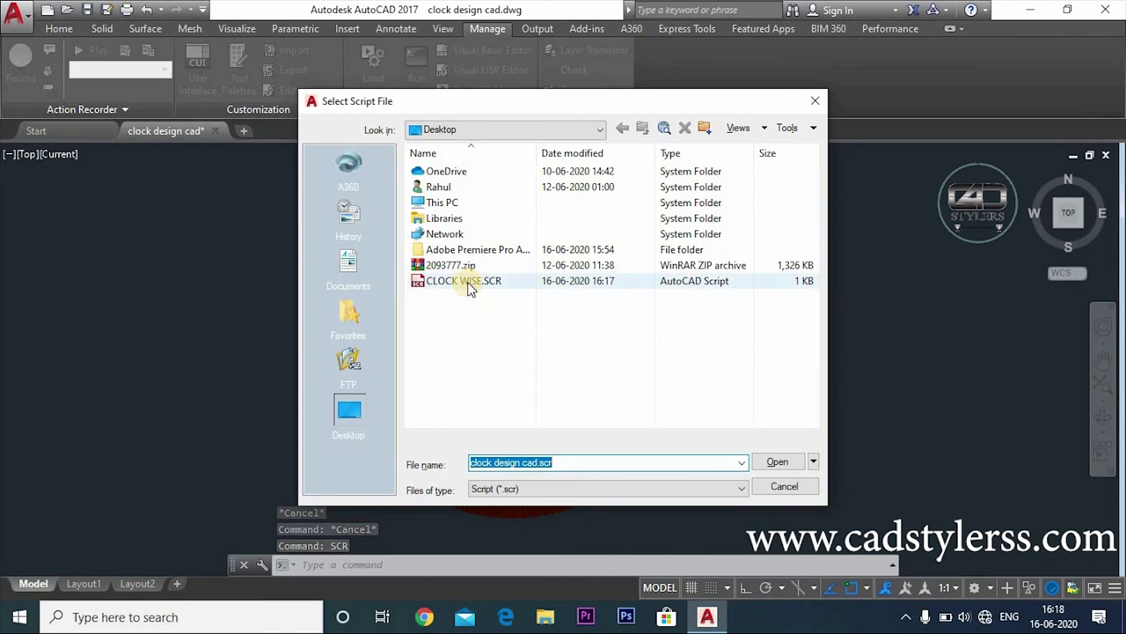
pyautogui.doubleClick(469, 284)
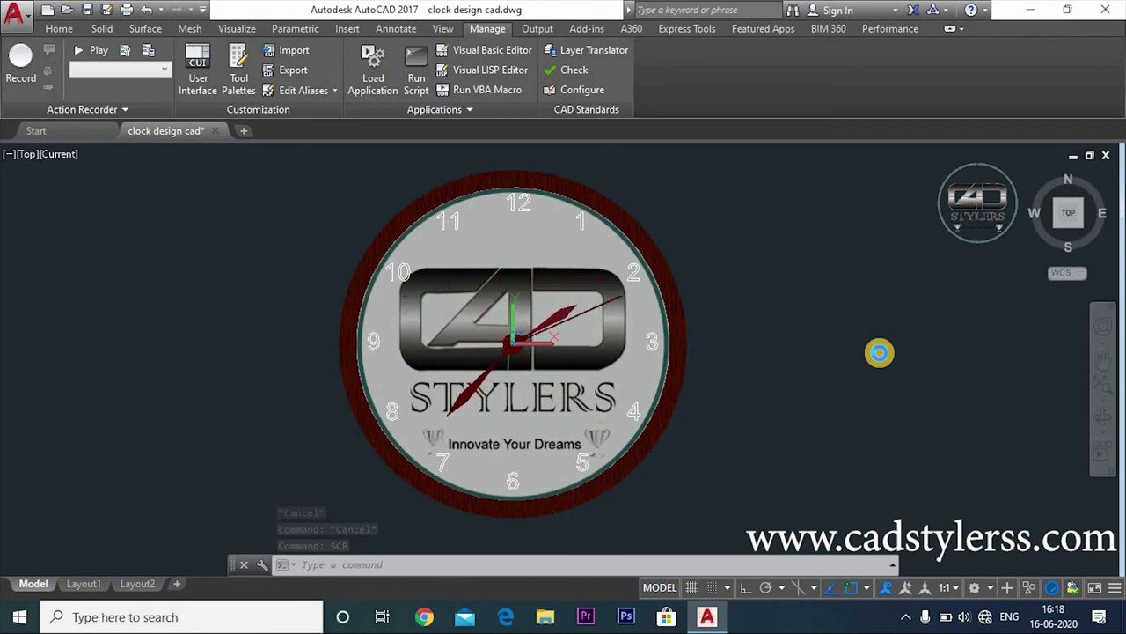
# - Zoom and pan around the clock face while the red hands keep rotating
pyautogui.moveTo(825, 367)
pyautogui.mouseDown(button='middle')
pyautogui.moveTo(845, 322)
pyautogui.moveTo(722, 345)
pyautogui.mouseUp(button='middle')
pyautogui.scroll(-3, 845, 322)
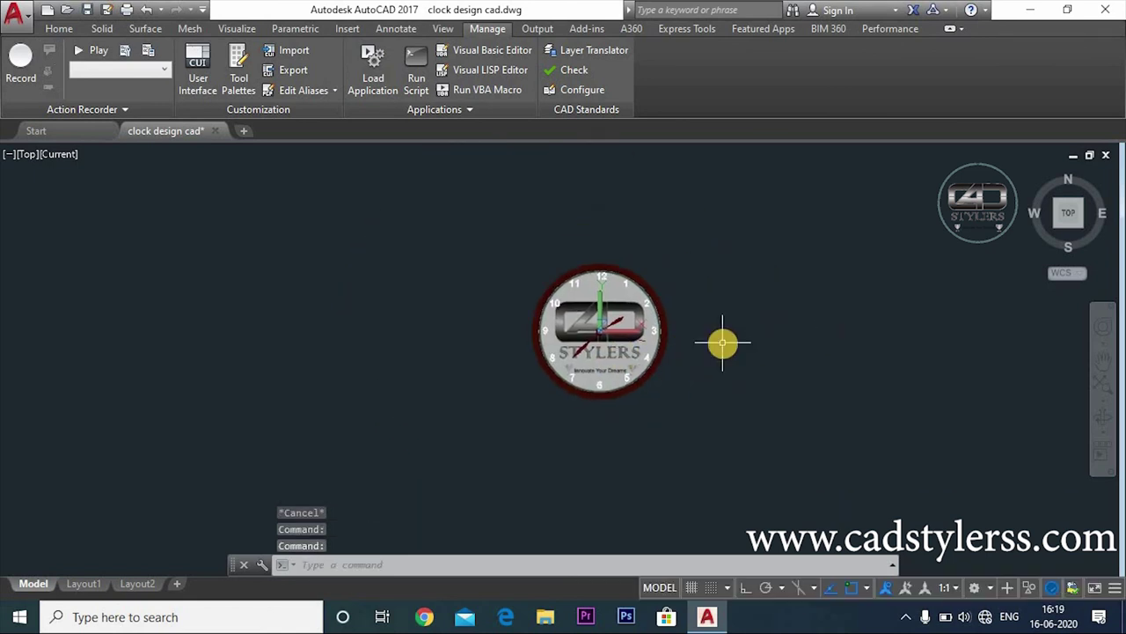
pyautogui.scroll(3, 722, 344)
pyautogui.middleClick(723, 343)
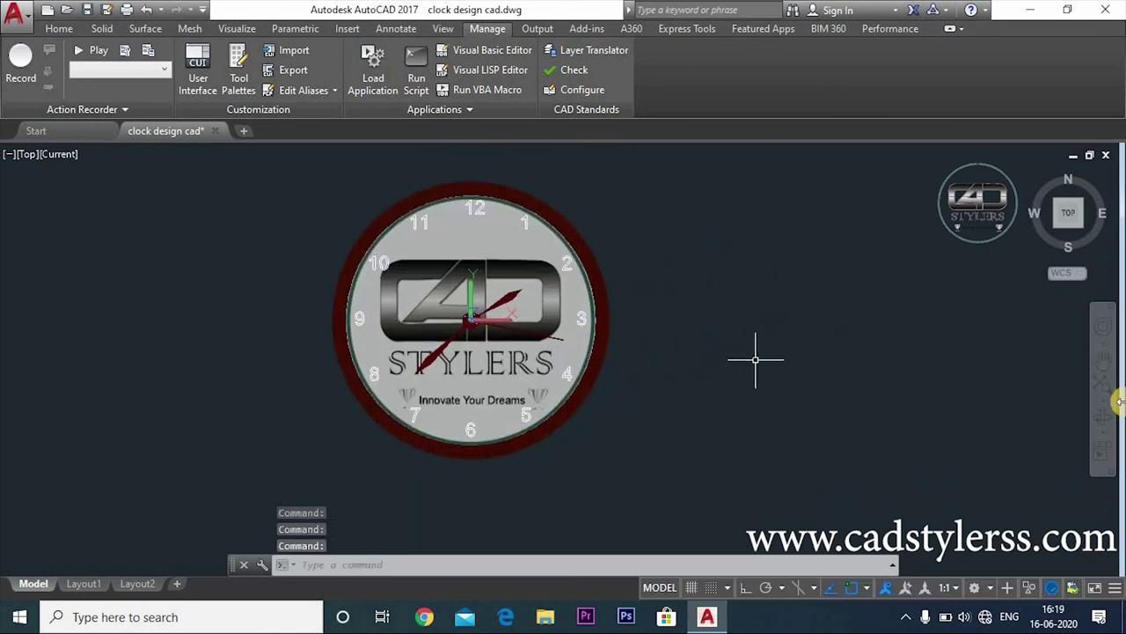
pyautogui.scroll(3, 642, 352)
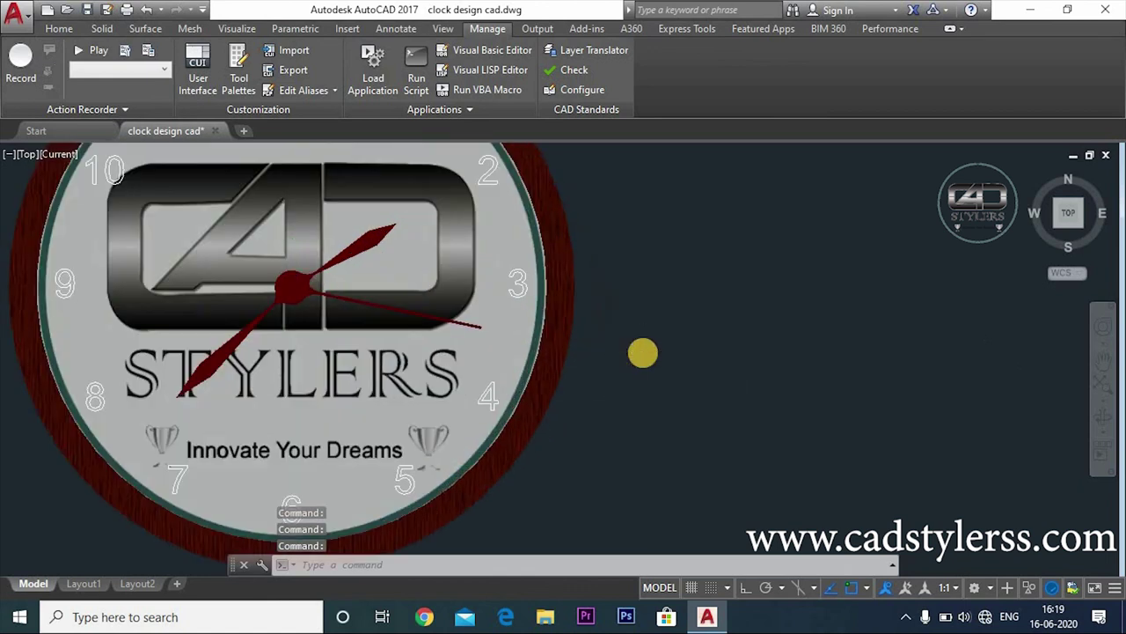
pyautogui.scroll(-4, 643, 352)
pyautogui.moveTo(642, 352); pyautogui.dragTo(653, 357, button='middle')
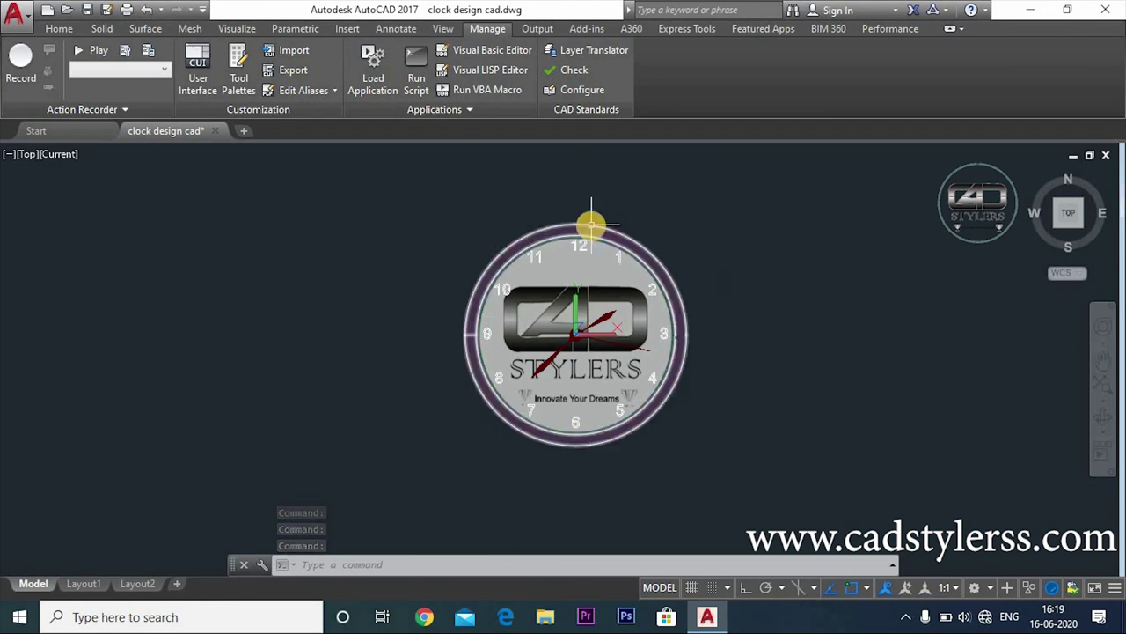
pyautogui.scroll(1, 590, 228)
pyautogui.scroll(2, 590, 228)
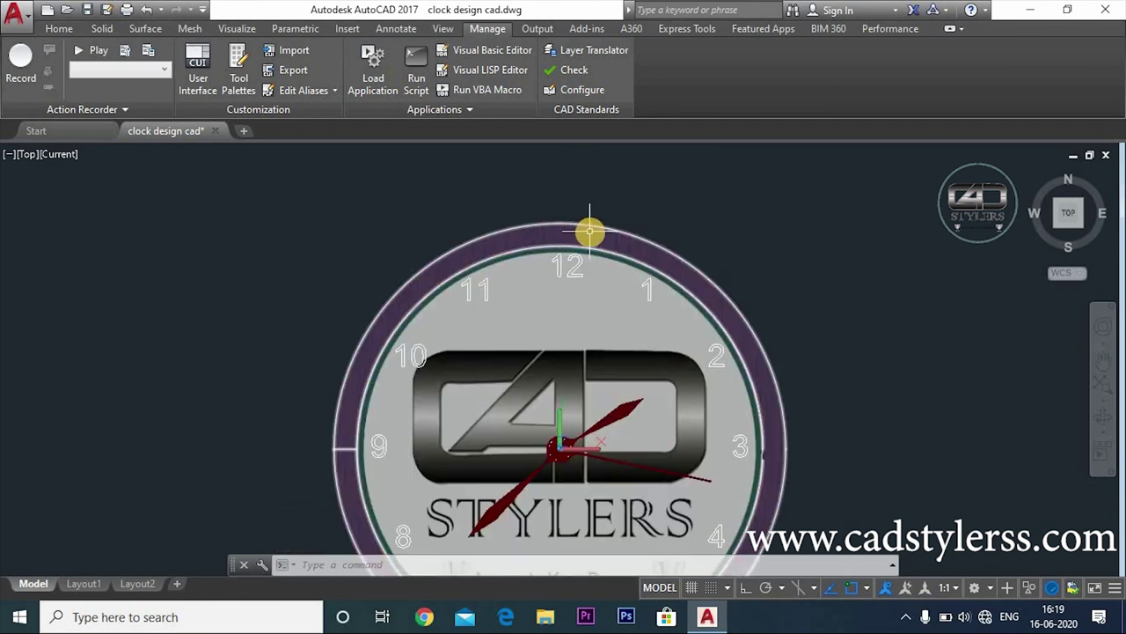
pyautogui.scroll(-2, 591, 230)
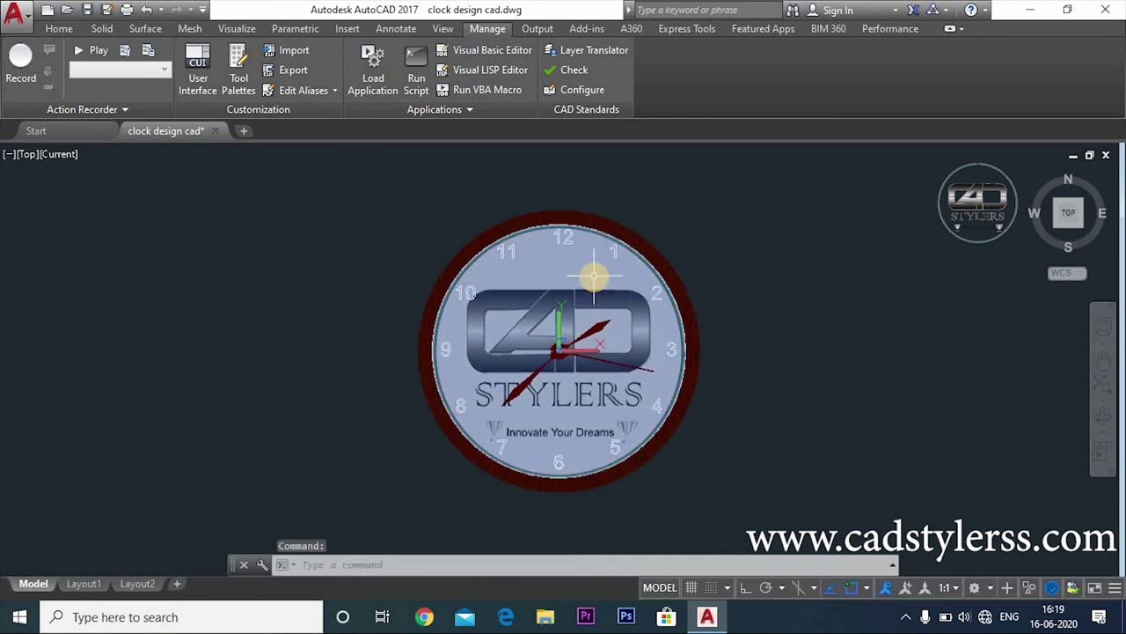
pyautogui.scroll(4, 594, 277)
pyautogui.scroll(-2, 602, 264)
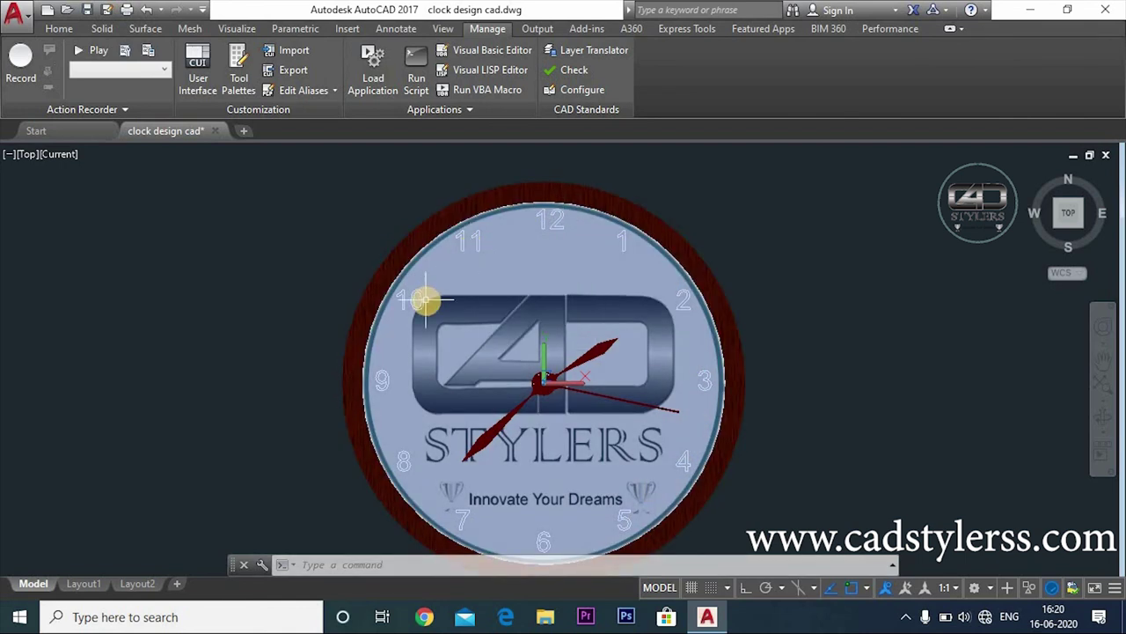
pyautogui.scroll(-2, 734, 343)
pyautogui.scroll(-1, 717, 336)
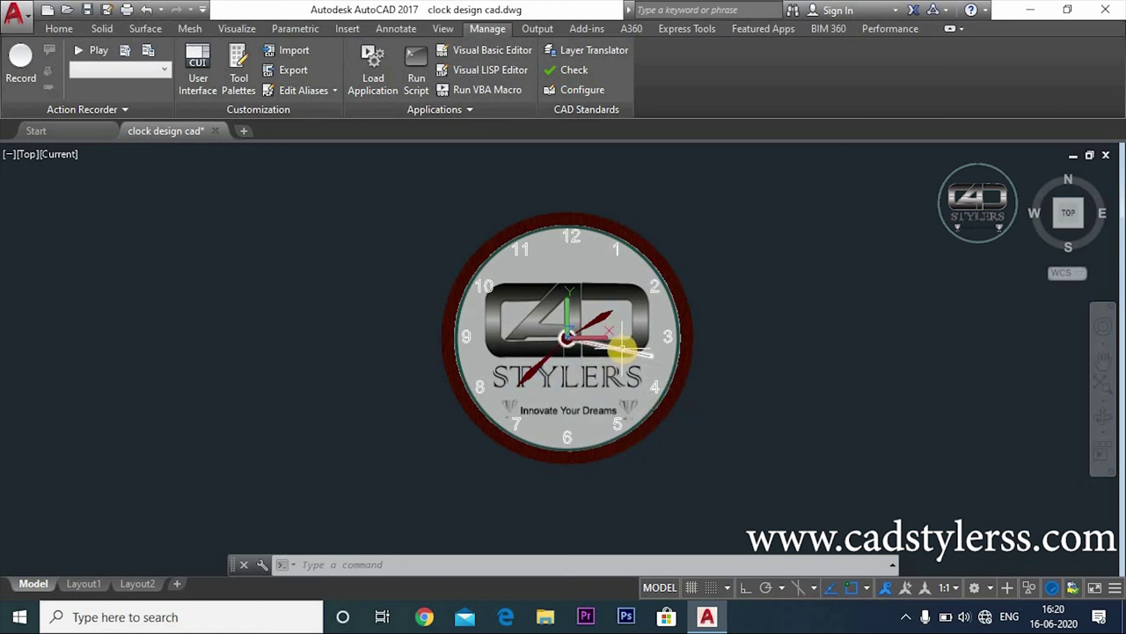
pyautogui.scroll(1, 621, 349)
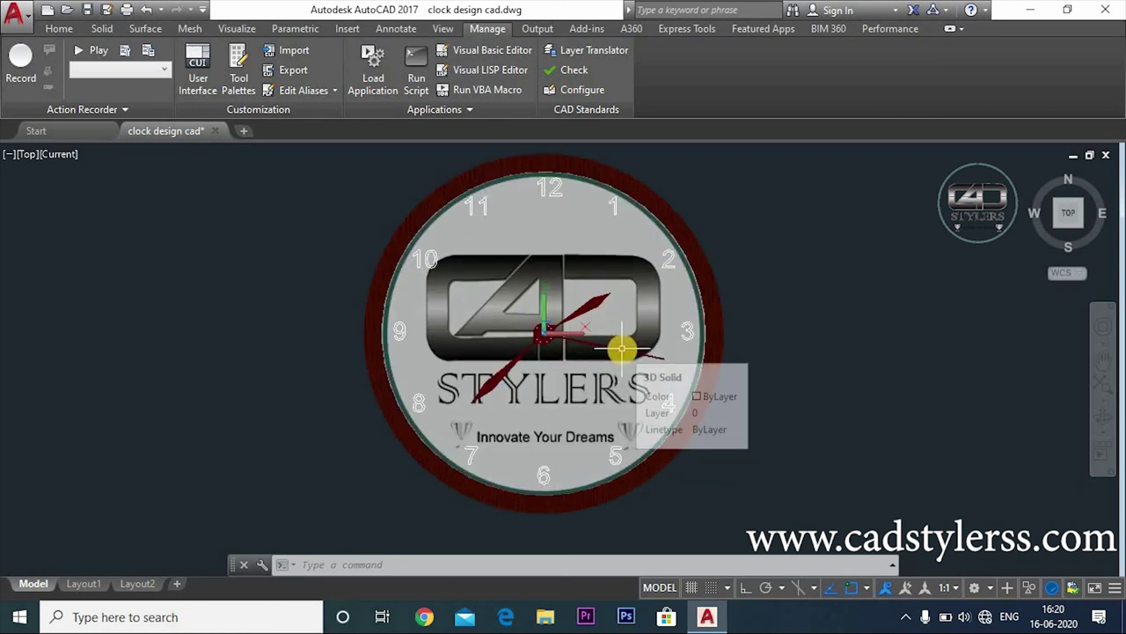